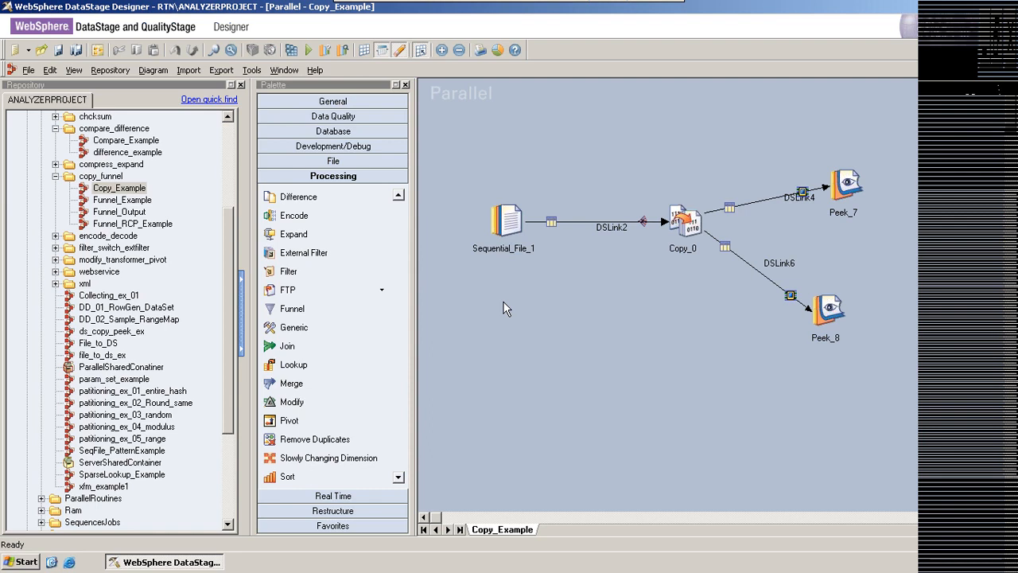
Step: Open a blank Notepad document over the Copy_Example job
{"action": "left_click", "coordinate": [508, 226]}
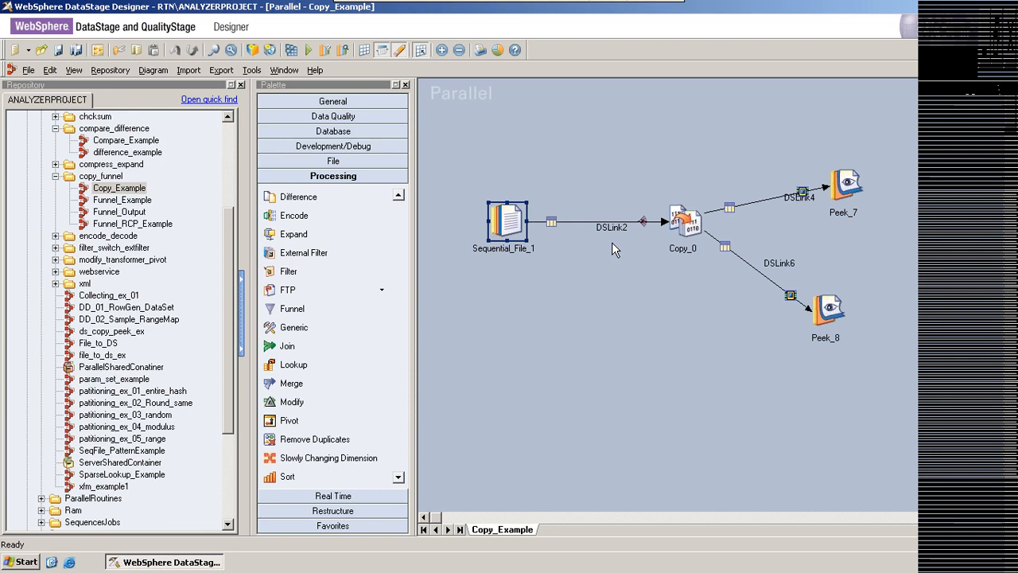
{"action": "left_click", "coordinate": [23, 562]}
{"action": "left_click", "coordinate": [93, 519]}
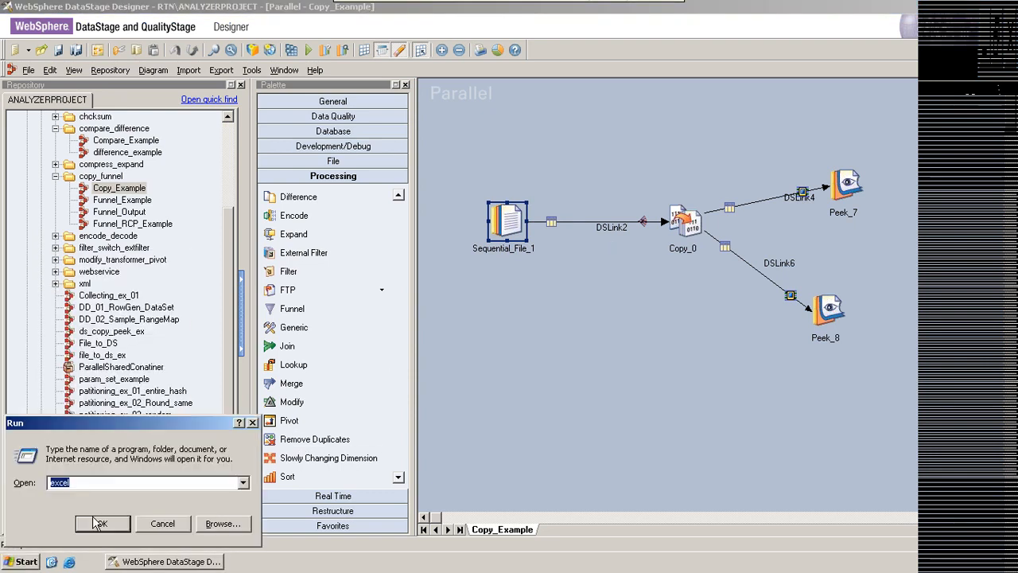
{"action": "type", "text": "notepad"}
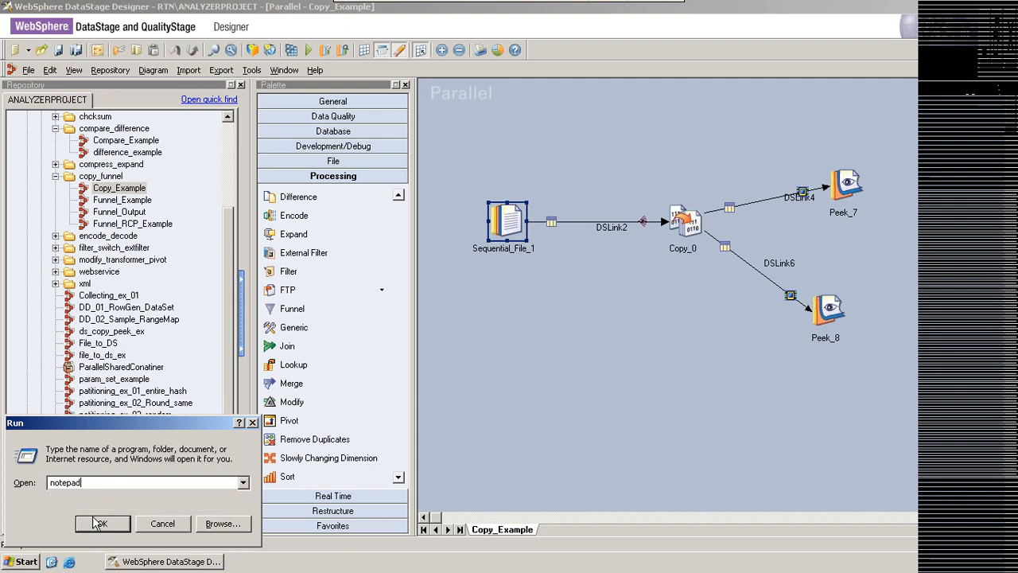
{"action": "left_click", "coordinate": [100, 522]}
Step: Write the heading emp with the column list eno,ename,sal beneath it in the blank document
{"action": "type", "text": "emp"}
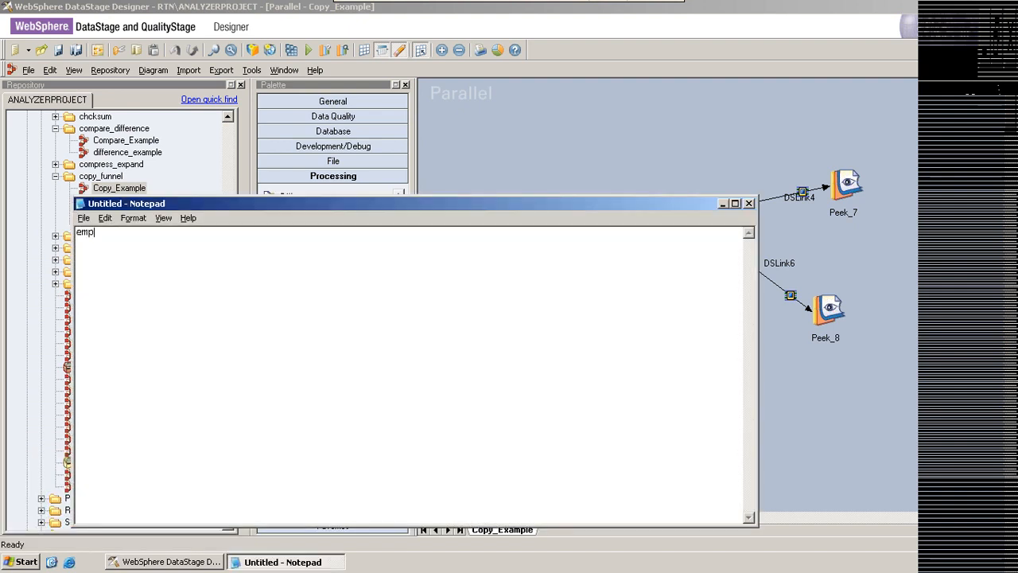
{"action": "key", "text": "Return"}
{"action": "key", "text": "Return"}
{"action": "type", "text": "eno,ename,"}
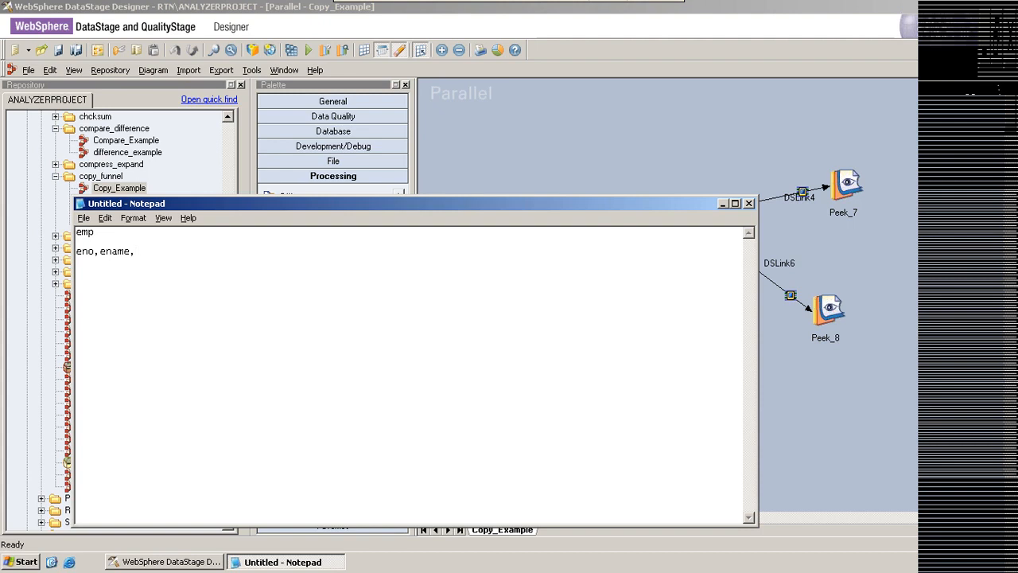
{"action": "type", "text": "sal"}
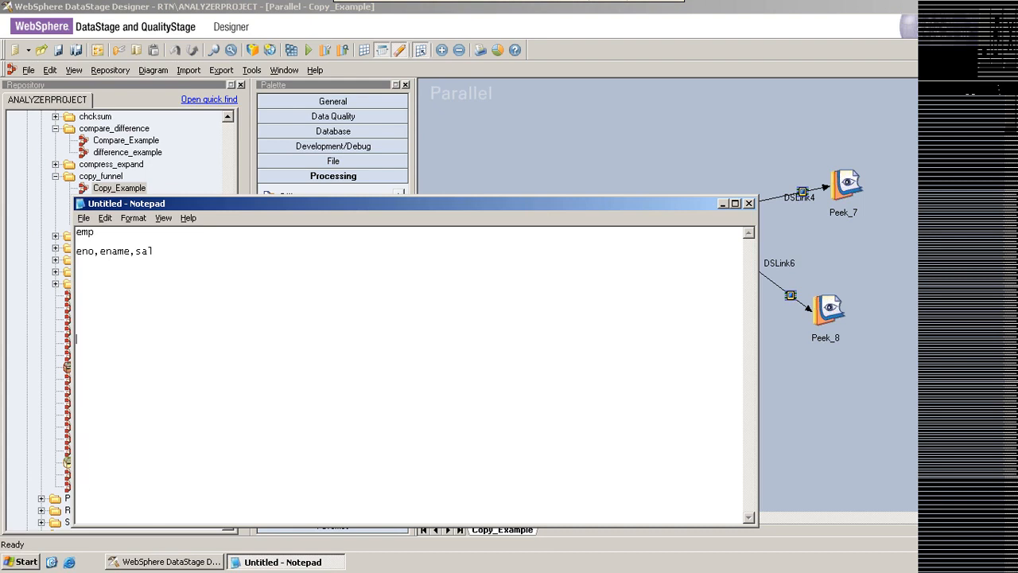
Step: Write a second heading, emp dept, further down with the column list eno,ename,sal,depname beneath it
{"action": "type", "text": "emp dept"}
{"action": "key", "text": "Return"}
{"action": "key", "text": "Return"}
{"action": "key", "text": "Return"}
{"action": "key", "text": "Return"}
{"action": "type", "text": "eno,ename,"}
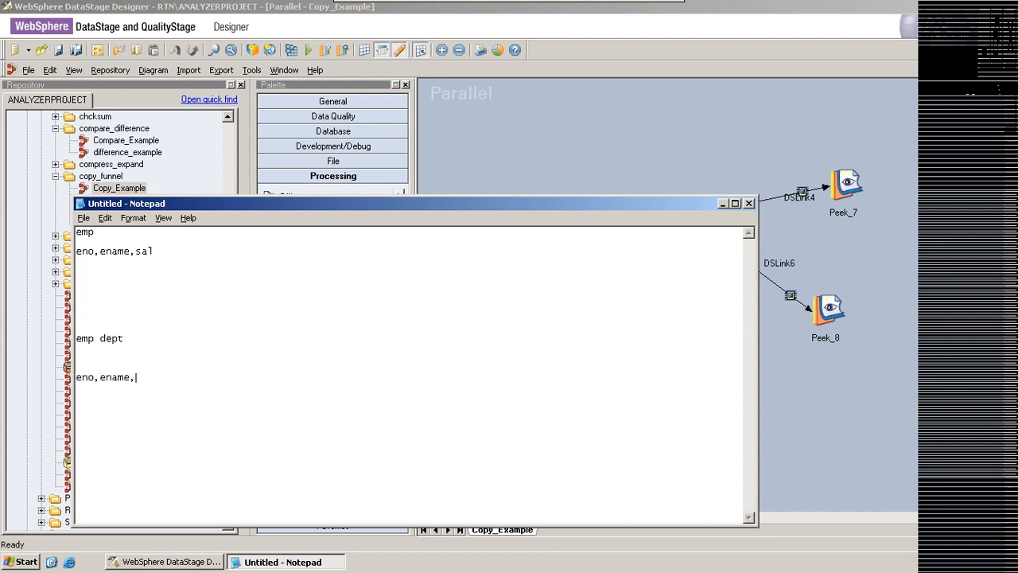
{"action": "type", "text": "sal,depname"}
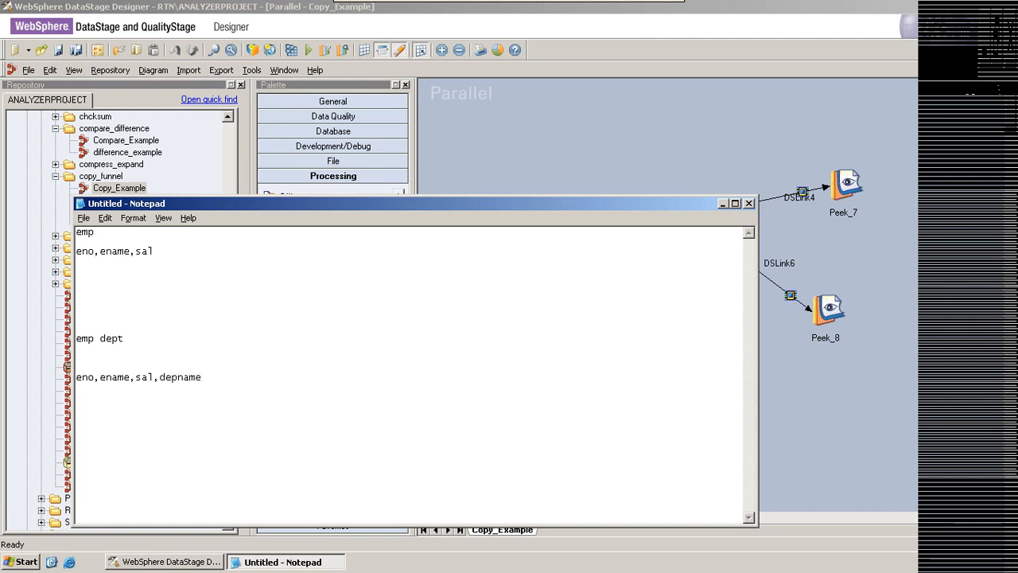
Step: Append ,dno to the emp column list and highlight depname in the emp dept list
{"action": "double_click", "coordinate": [167, 247]}
{"action": "left_click", "coordinate": [168, 248]}
{"action": "type", "text": ",dno"}
{"action": "left_click_drag", "start_coordinate": [157, 250], "coordinate": [169, 251]}
{"action": "left_click_drag", "start_coordinate": [160, 376], "coordinate": [209, 377]}
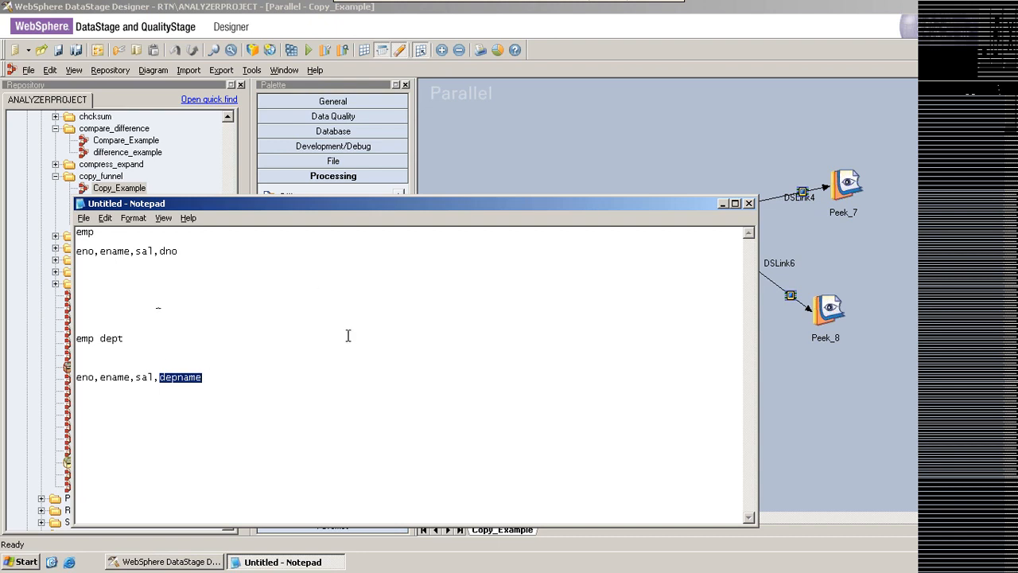
Step: Write a heading emp dept1 beside emp dept, with the column list eno,ename,sal,newcolumn beneath it
{"action": "left_click", "coordinate": [250, 340]}
{"action": "type", "text": "emp dept1"}
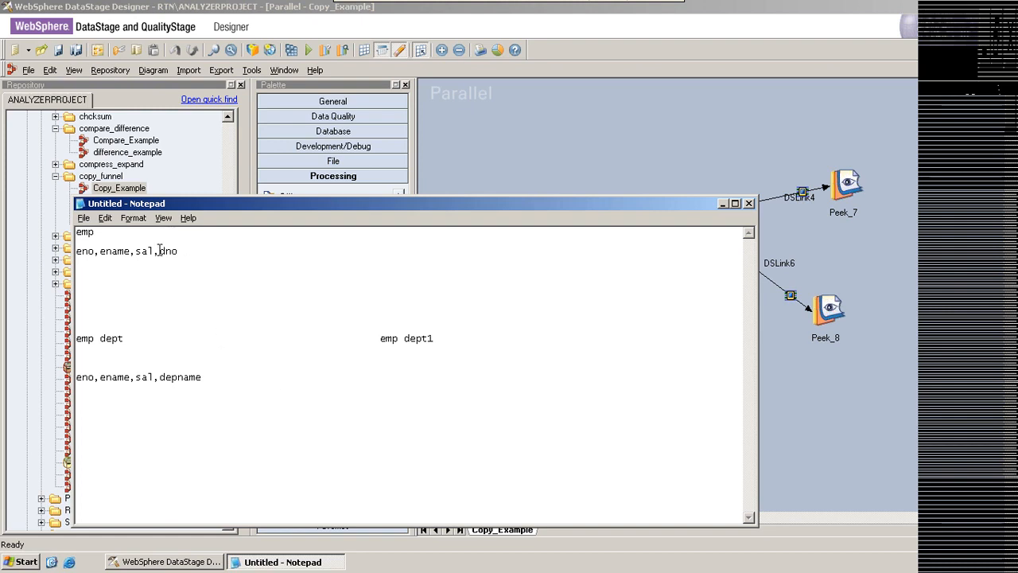
{"action": "left_click_drag", "start_coordinate": [159, 251], "coordinate": [178, 251]}
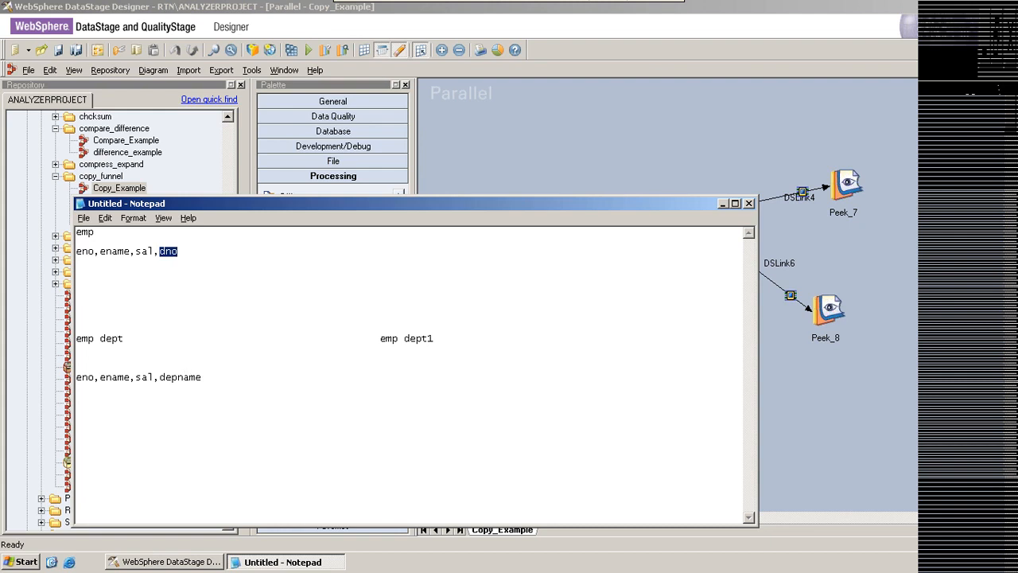
{"action": "left_click", "coordinate": [401, 380]}
{"action": "key", "text": "shift+Home"}
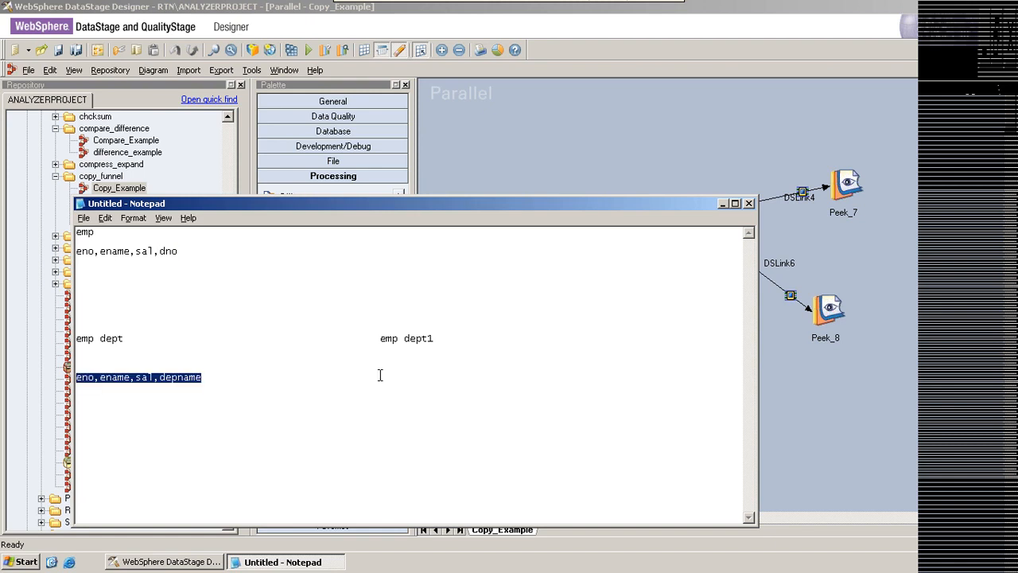
{"action": "left_click", "coordinate": [380, 376]}
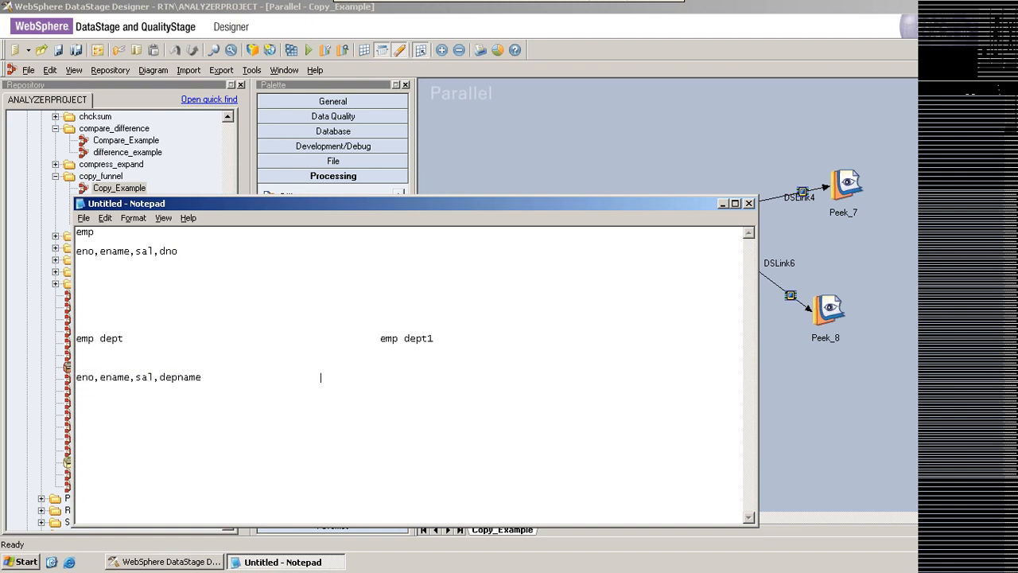
{"action": "type", "text": "eno,ename,sal,newcolumn"}
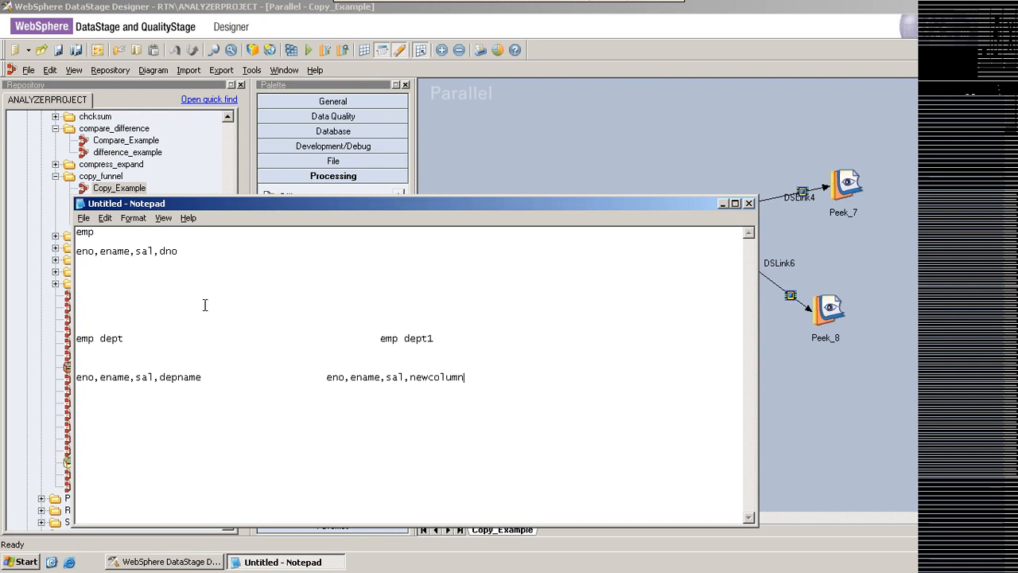
Step: Highlight the word emp in the emp dept and emp dept1 headings to compare their shared source
{"action": "double_click", "coordinate": [84, 338]}
{"action": "double_click", "coordinate": [389, 338]}
{"action": "left_click_drag", "start_coordinate": [94, 338], "coordinate": [67, 338]}
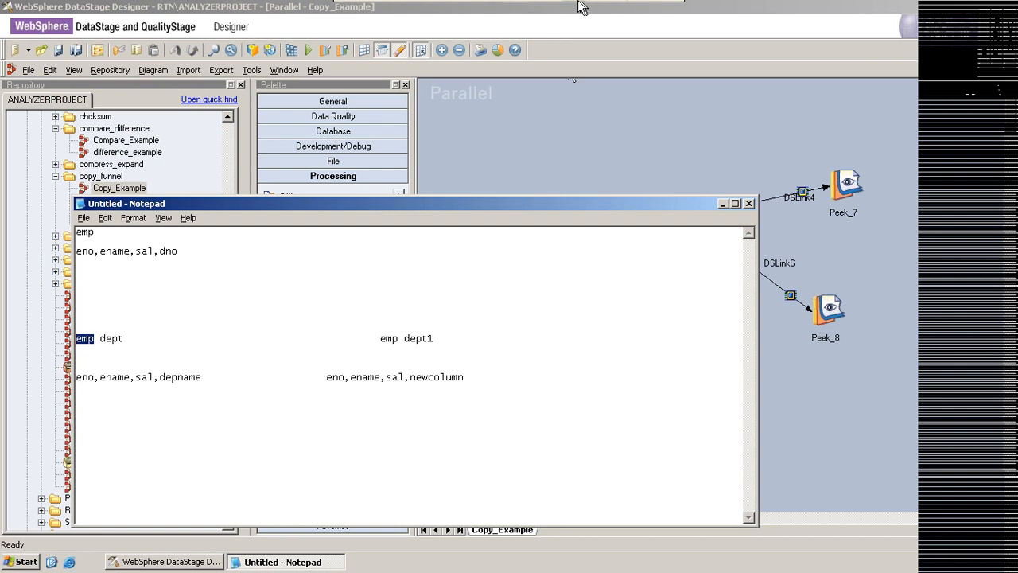
Step: Switch to the host desktop and draw two separate source shapes freehand, each labelled emp
{"action": "mouse_move", "coordinate": [580, 6]}
{"action": "left_click", "coordinate": [641, 9]}
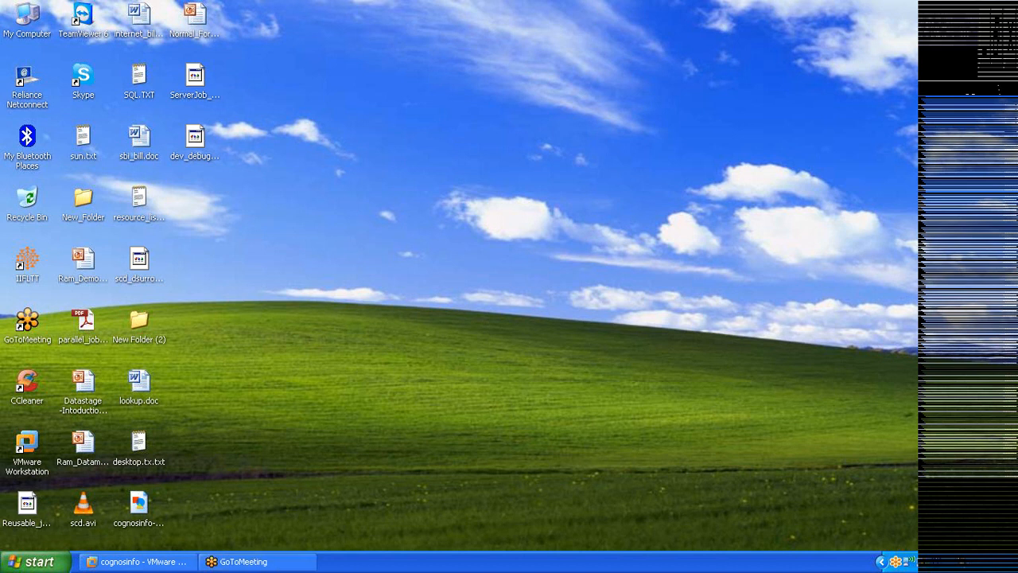
{"action": "mouse_move", "coordinate": [302, 121]}
{"action": "left_mouse_down"}
{"action": "mouse_move", "coordinate": [358, 194]}
{"action": "mouse_move", "coordinate": [326, 90]}
{"action": "left_mouse_up"}
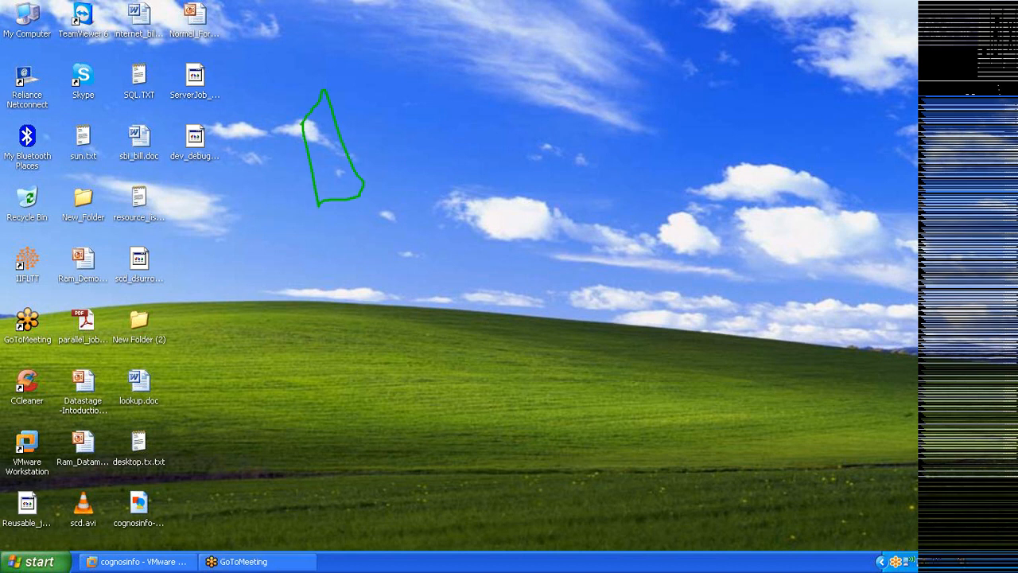
{"action": "mouse_move", "coordinate": [363, 291]}
{"action": "left_mouse_down"}
{"action": "mouse_move", "coordinate": [377, 318]}
{"action": "mouse_move", "coordinate": [421, 240]}
{"action": "mouse_move", "coordinate": [360, 292]}
{"action": "left_mouse_up"}
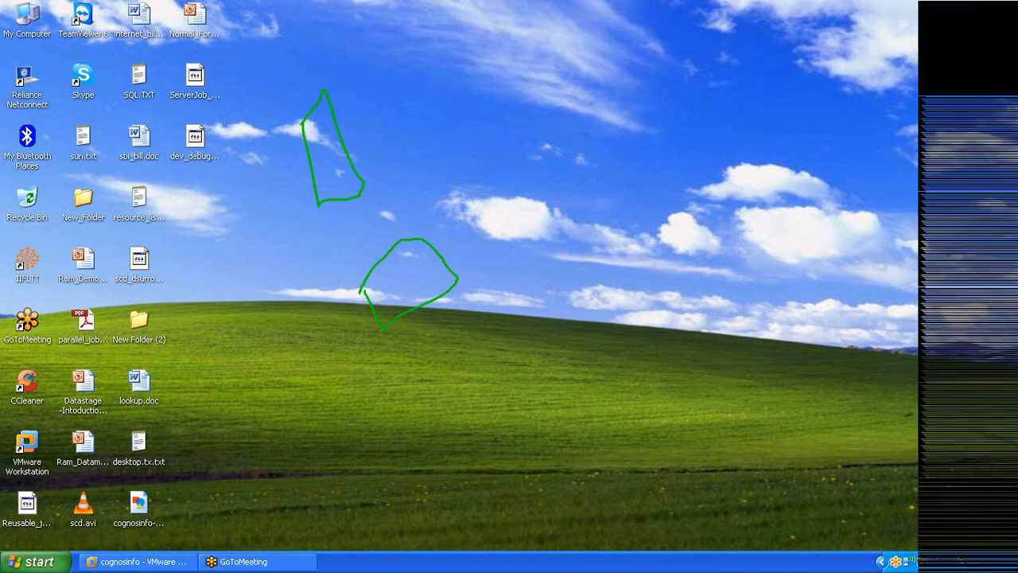
{"action": "left_click_drag", "start_coordinate": [319, 174], "coordinate": [324, 168]}
{"action": "mouse_move", "coordinate": [383, 291]}
{"action": "left_mouse_down"}
{"action": "mouse_move", "coordinate": [389, 298]}
{"action": "mouse_move", "coordinate": [403, 286]}
{"action": "left_mouse_up"}
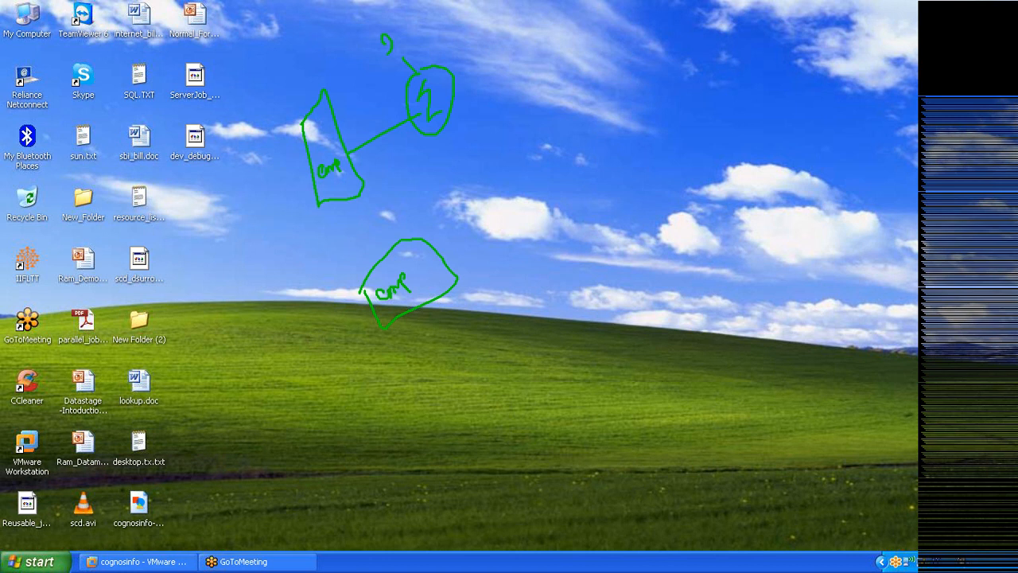
Step: Connect each emp shape to a circle fed by Dept with an outgoing line, and underline the emp labels
{"action": "left_click_drag", "start_coordinate": [408, 30], "coordinate": [413, 35]}
{"action": "left_click_drag", "start_coordinate": [453, 71], "coordinate": [544, 35]}
{"action": "mouse_move", "coordinate": [434, 253]}
{"action": "left_mouse_down"}
{"action": "mouse_move", "coordinate": [528, 221]}
{"action": "mouse_move", "coordinate": [504, 228]}
{"action": "mouse_move", "coordinate": [531, 206]}
{"action": "mouse_move", "coordinate": [510, 196]}
{"action": "left_mouse_up"}
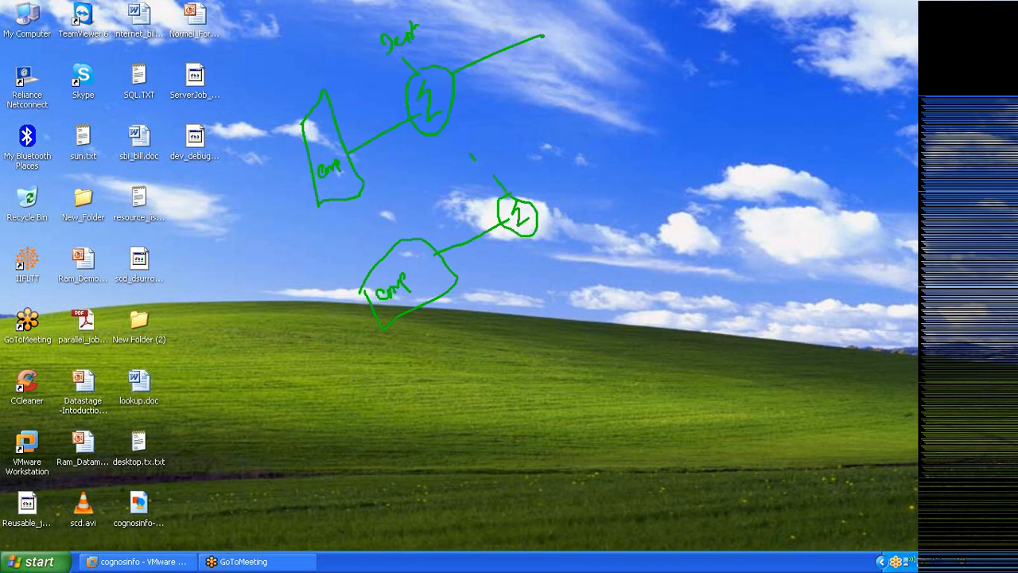
{"action": "left_click_drag", "start_coordinate": [472, 149], "coordinate": [474, 167]}
{"action": "left_click_drag", "start_coordinate": [477, 159], "coordinate": [502, 151]}
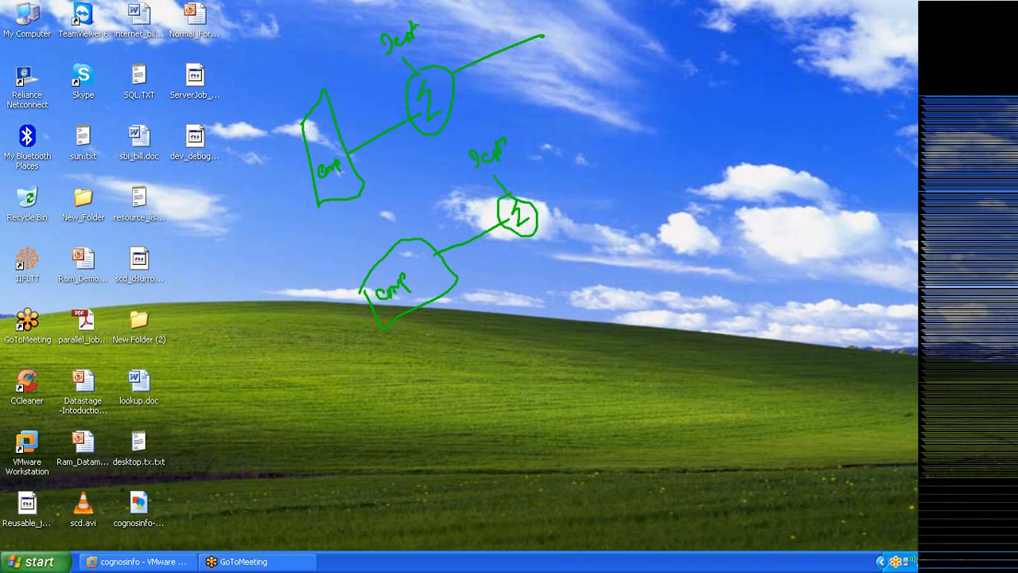
{"action": "left_click_drag", "start_coordinate": [532, 200], "coordinate": [609, 177]}
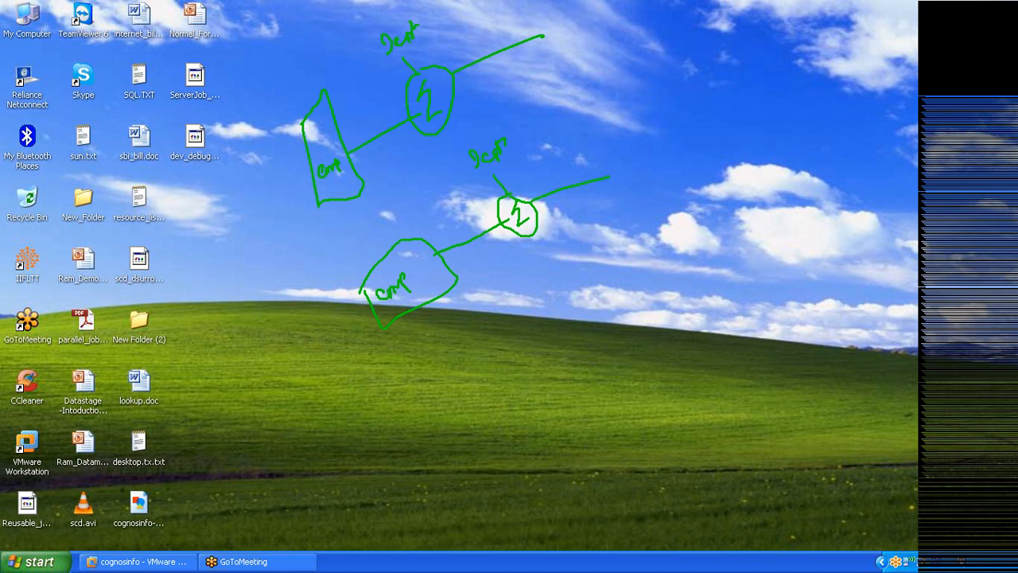
{"action": "left_click_drag", "start_coordinate": [386, 303], "coordinate": [408, 293]}
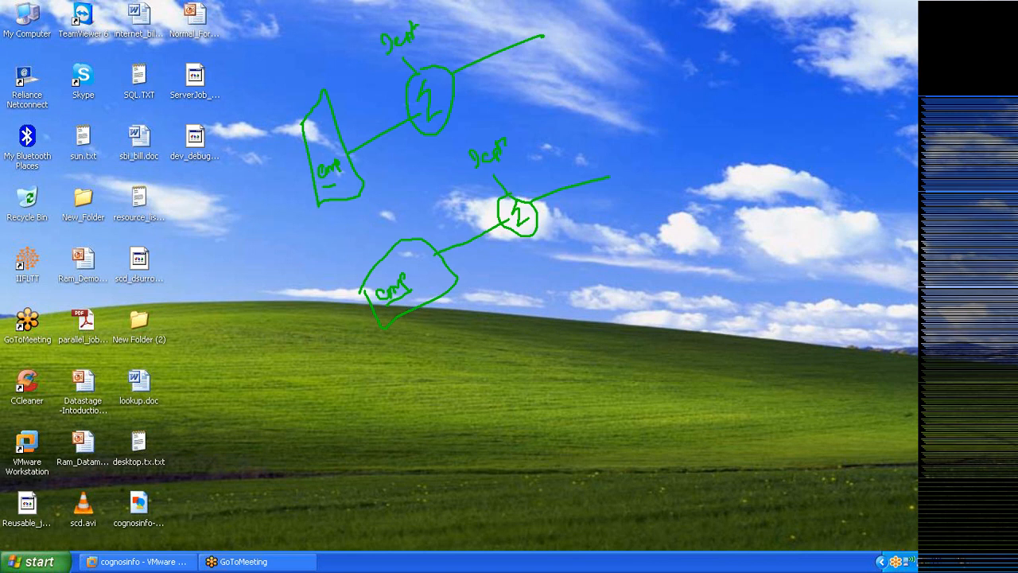
Step: Sketch a third flow from one emp shape through a circle marked C, branching to two circles each fed by Dept
{"action": "mouse_move", "coordinate": [422, 451]}
{"action": "left_mouse_down"}
{"action": "mouse_move", "coordinate": [457, 447]}
{"action": "mouse_move", "coordinate": [390, 451]}
{"action": "mouse_move", "coordinate": [439, 494]}
{"action": "mouse_move", "coordinate": [455, 435]}
{"action": "left_mouse_up"}
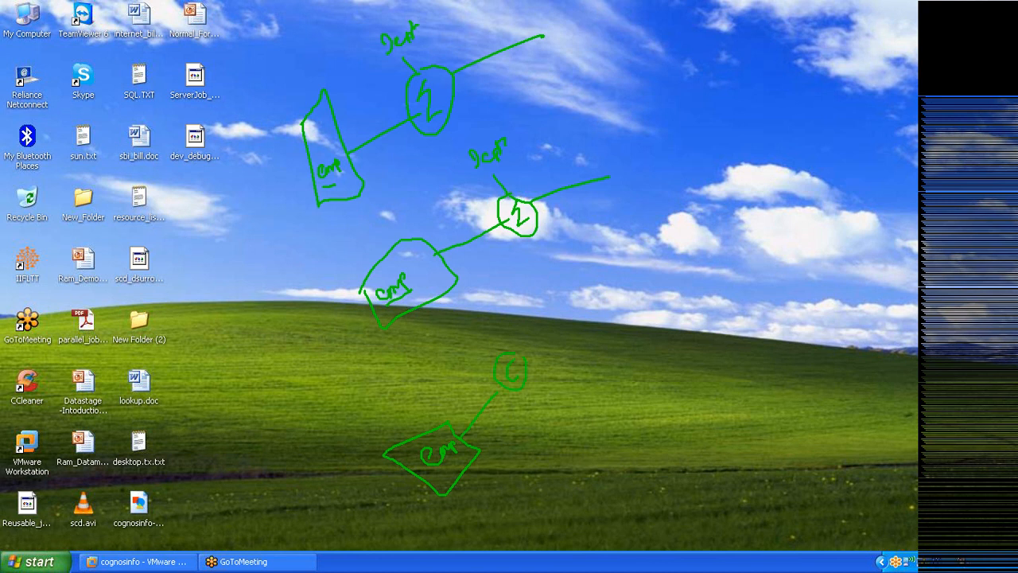
{"action": "left_click_drag", "start_coordinate": [516, 353], "coordinate": [539, 262]}
{"action": "left_click_drag", "start_coordinate": [526, 366], "coordinate": [614, 355]}
{"action": "mouse_move", "coordinate": [547, 252]}
{"action": "left_mouse_down"}
{"action": "mouse_move", "coordinate": [542, 265]}
{"action": "mouse_move", "coordinate": [558, 278]}
{"action": "mouse_move", "coordinate": [541, 268]}
{"action": "mouse_move", "coordinate": [567, 256]}
{"action": "mouse_move", "coordinate": [549, 255]}
{"action": "left_mouse_up"}
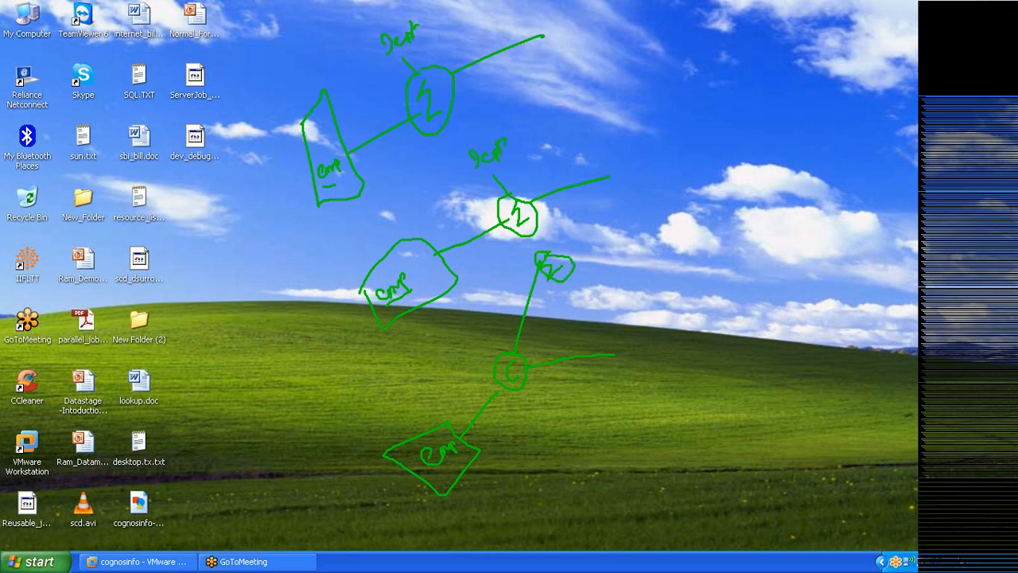
{"action": "mouse_move", "coordinate": [614, 347]}
{"action": "left_mouse_down"}
{"action": "mouse_move", "coordinate": [628, 351]}
{"action": "mouse_move", "coordinate": [613, 343]}
{"action": "mouse_move", "coordinate": [616, 294]}
{"action": "mouse_move", "coordinate": [625, 307]}
{"action": "mouse_move", "coordinate": [633, 293]}
{"action": "mouse_move", "coordinate": [635, 304]}
{"action": "mouse_move", "coordinate": [637, 282]}
{"action": "left_mouse_up"}
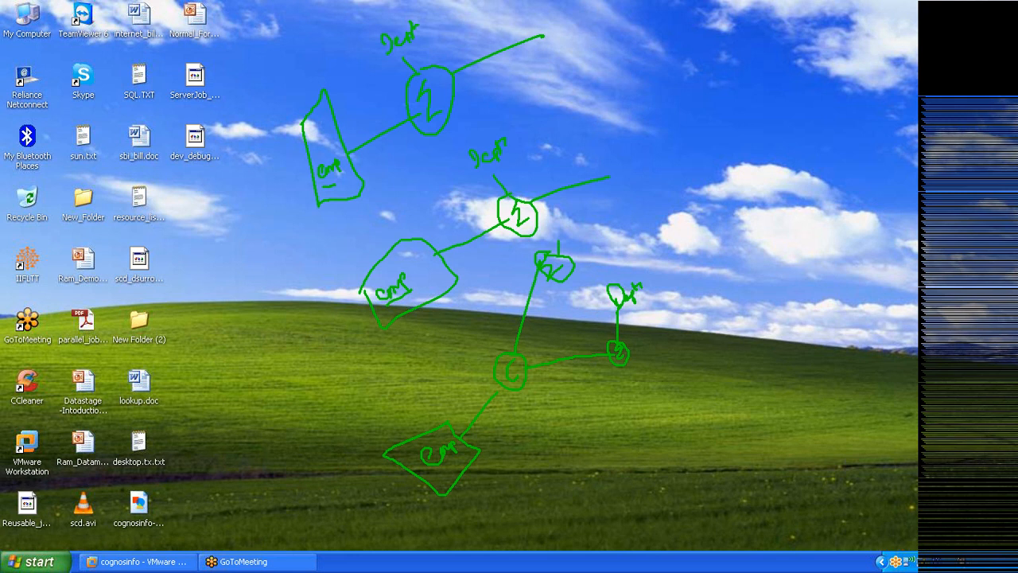
{"action": "mouse_move", "coordinate": [557, 235]}
{"action": "left_mouse_down"}
{"action": "mouse_move", "coordinate": [580, 232]}
{"action": "mouse_move", "coordinate": [605, 247]}
{"action": "left_mouse_up"}
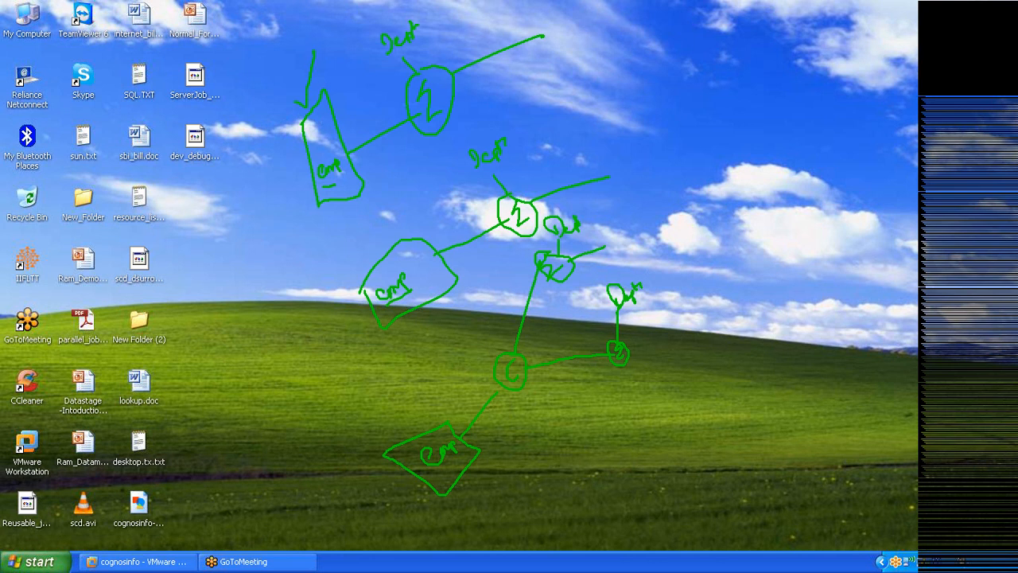
Step: Mark the second emp source with an arrow, underline a branch from C, and draw a long diagonal stroke across the sketches
{"action": "left_click_drag", "start_coordinate": [386, 255], "coordinate": [403, 190]}
{"action": "left_click_drag", "start_coordinate": [592, 364], "coordinate": [549, 370]}
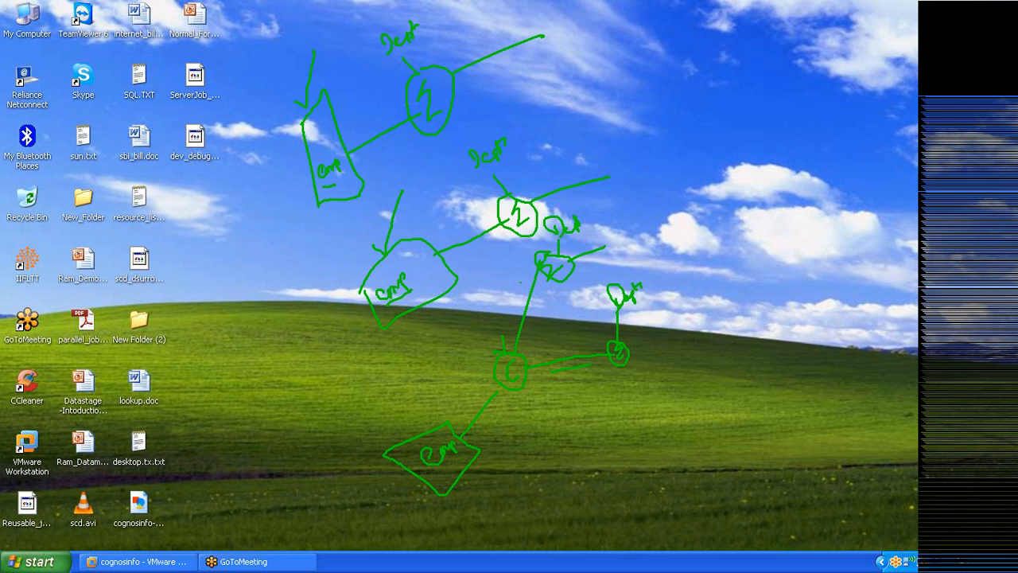
{"action": "mouse_move", "coordinate": [395, 74]}
{"action": "left_mouse_down"}
{"action": "mouse_move", "coordinate": [482, 231]}
{"action": "mouse_move", "coordinate": [532, 283]}
{"action": "mouse_move", "coordinate": [605, 404]}
{"action": "left_mouse_up"}
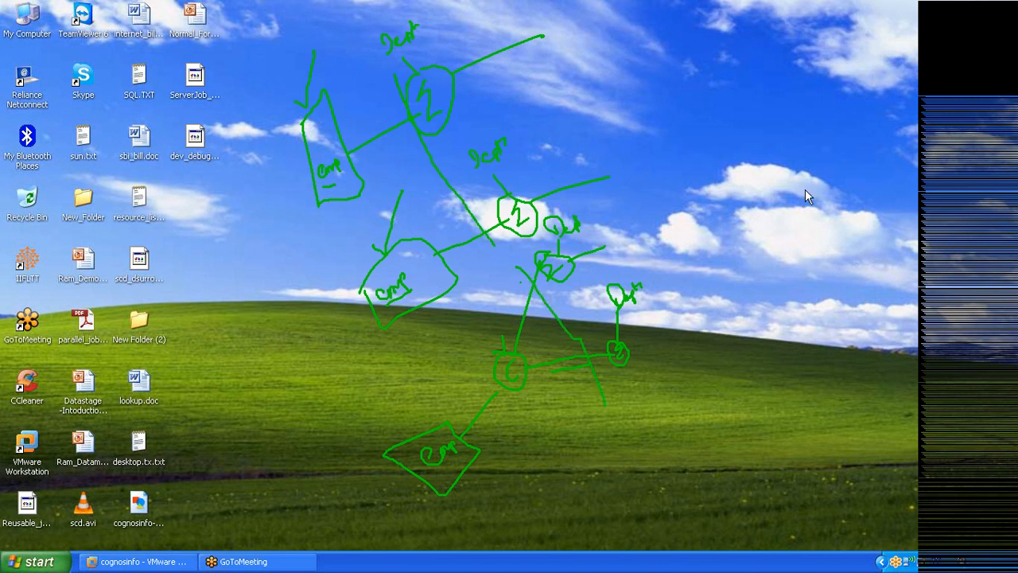
Step: Switch back to DataStage Designer, minimize Notepad, and draw an extra output link from Copy_0 to empty canvas below Peek_8
{"action": "left_click", "coordinate": [150, 561]}
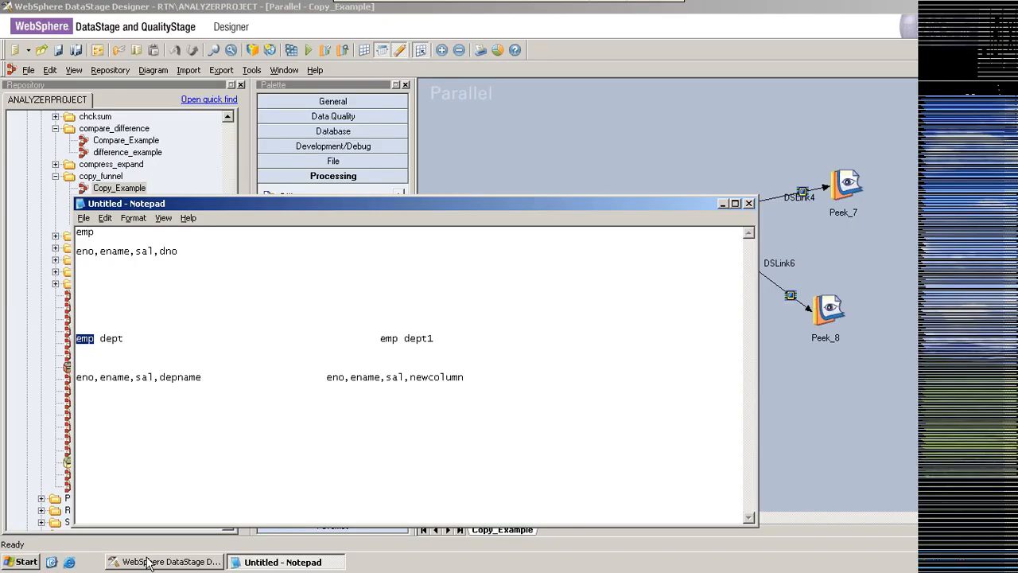
{"action": "left_click", "coordinate": [723, 203]}
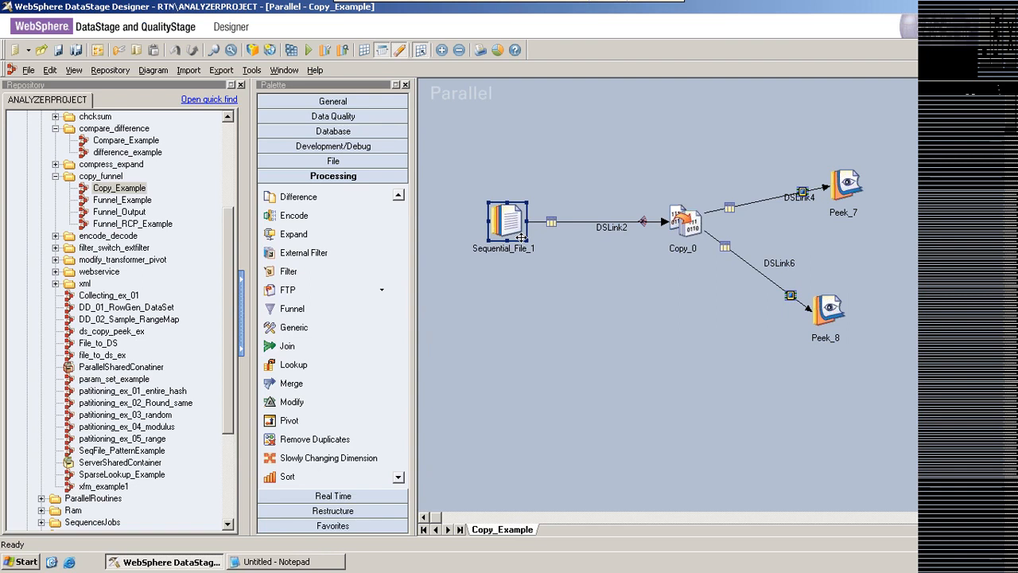
{"action": "left_click", "coordinate": [700, 229]}
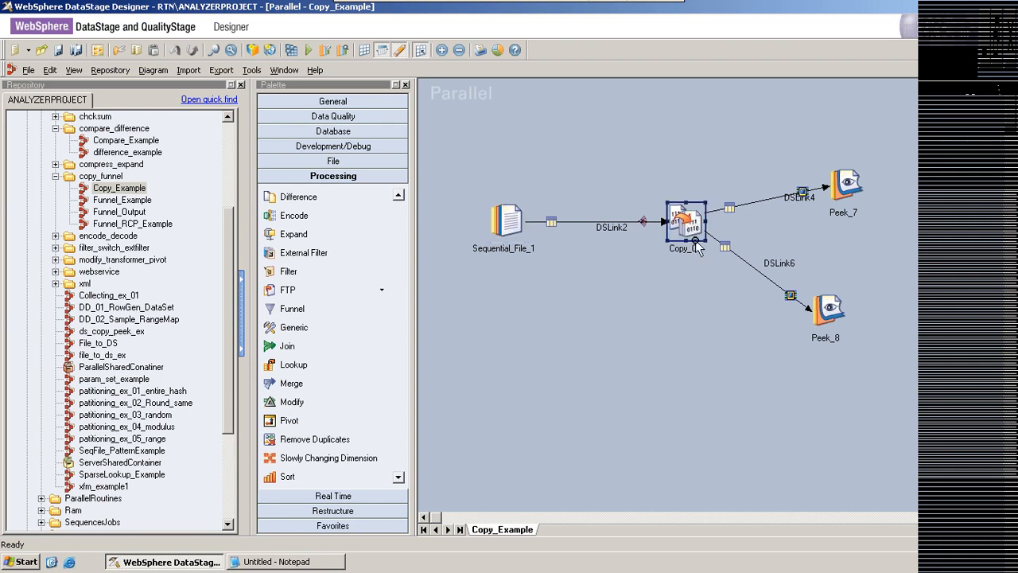
{"action": "left_click_drag", "start_coordinate": [697, 242], "coordinate": [795, 379]}
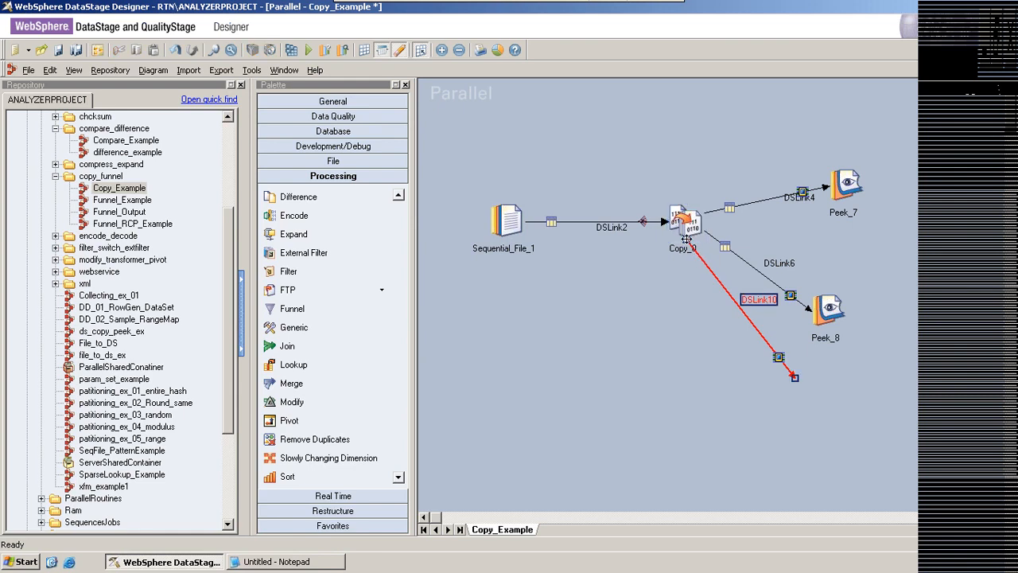
{"action": "left_click", "coordinate": [689, 228]}
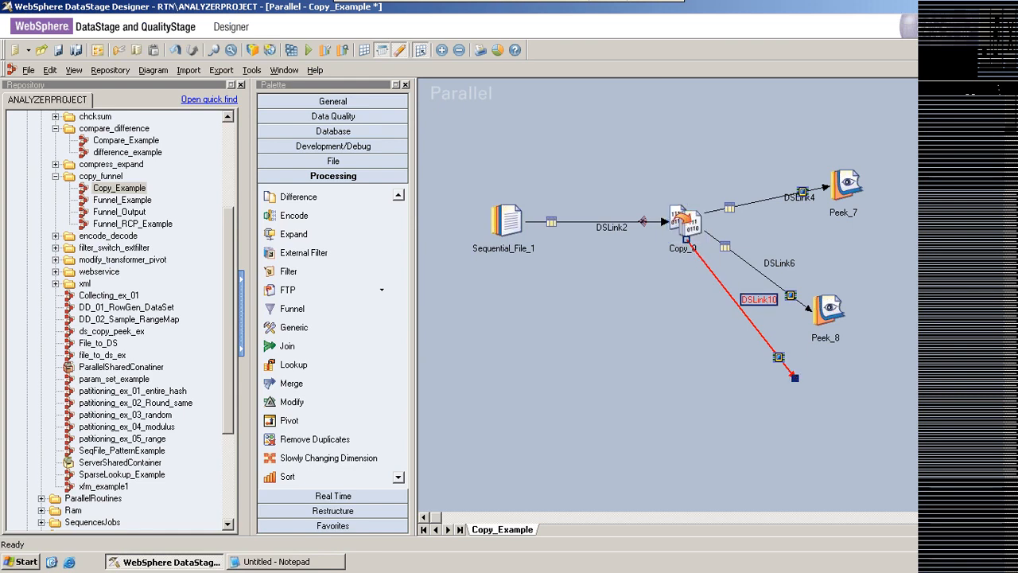
{"action": "left_click_drag", "start_coordinate": [793, 379], "coordinate": [670, 269]}
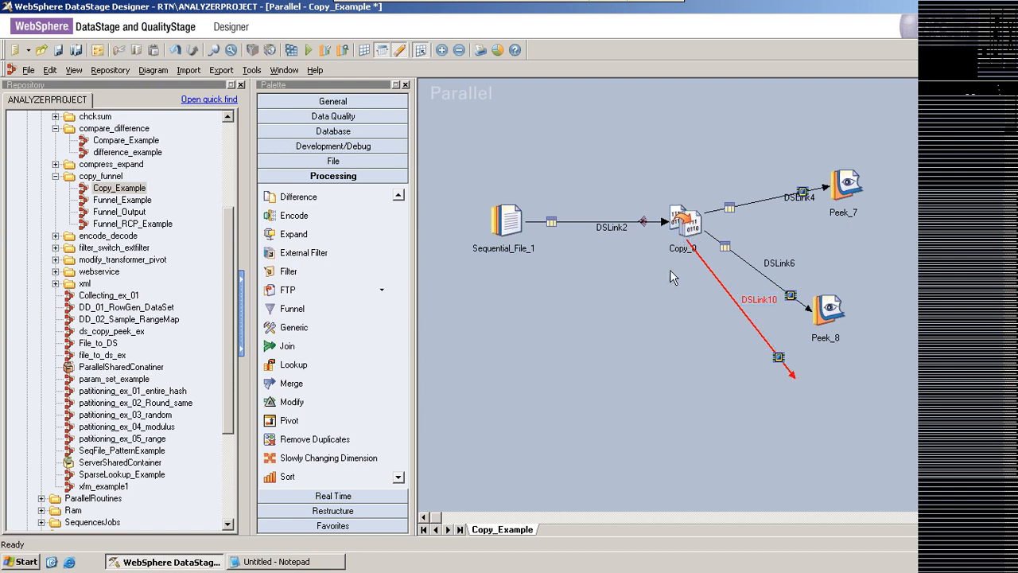
Step: Delete the extra output link of Copy_0 and draw a shorter one from it to empty canvas
{"action": "left_click", "coordinate": [742, 309]}
{"action": "key", "text": "Delete"}
{"action": "left_click", "coordinate": [689, 227]}
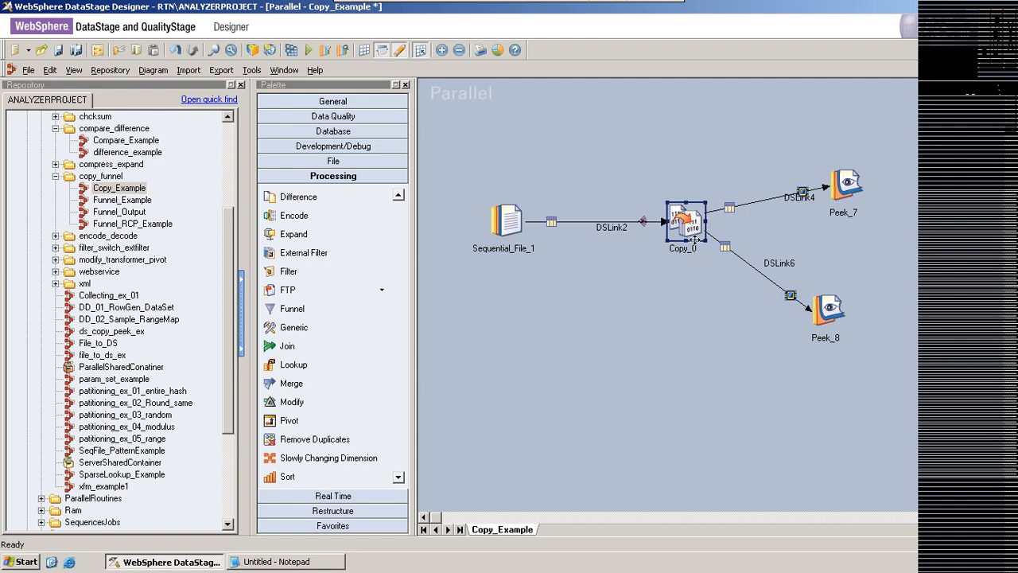
{"action": "left_click_drag", "start_coordinate": [697, 249], "coordinate": [756, 330]}
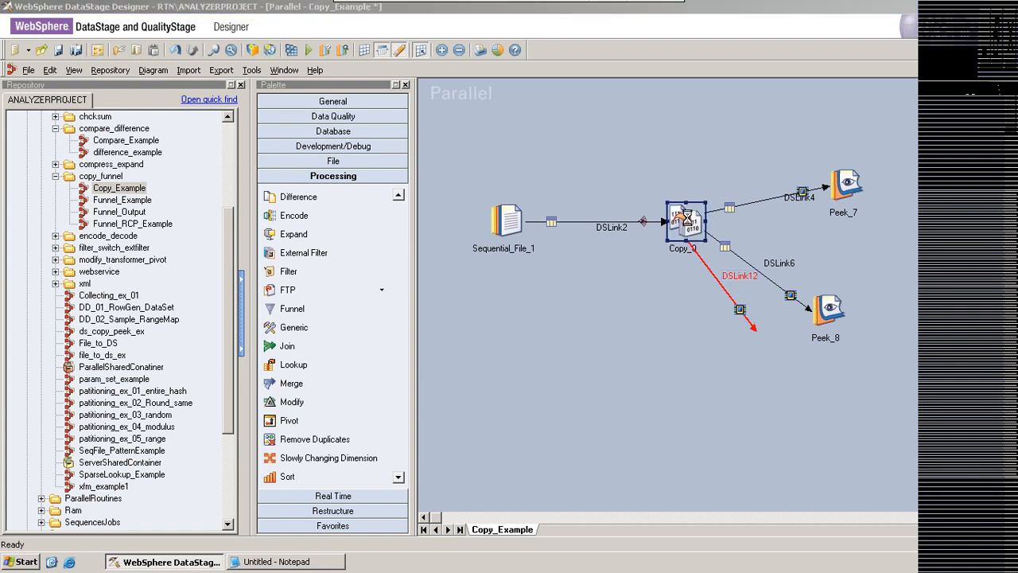
Step: Open the Copy_0 stage properties, read the description of the Force option, and close the dialog
{"action": "double_click", "coordinate": [684, 221]}
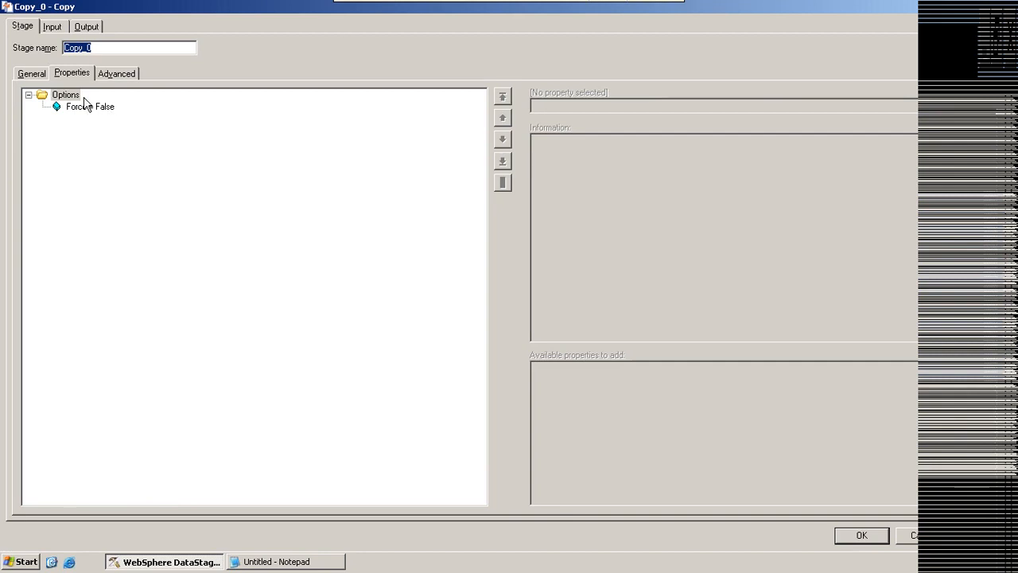
{"action": "left_click", "coordinate": [86, 108]}
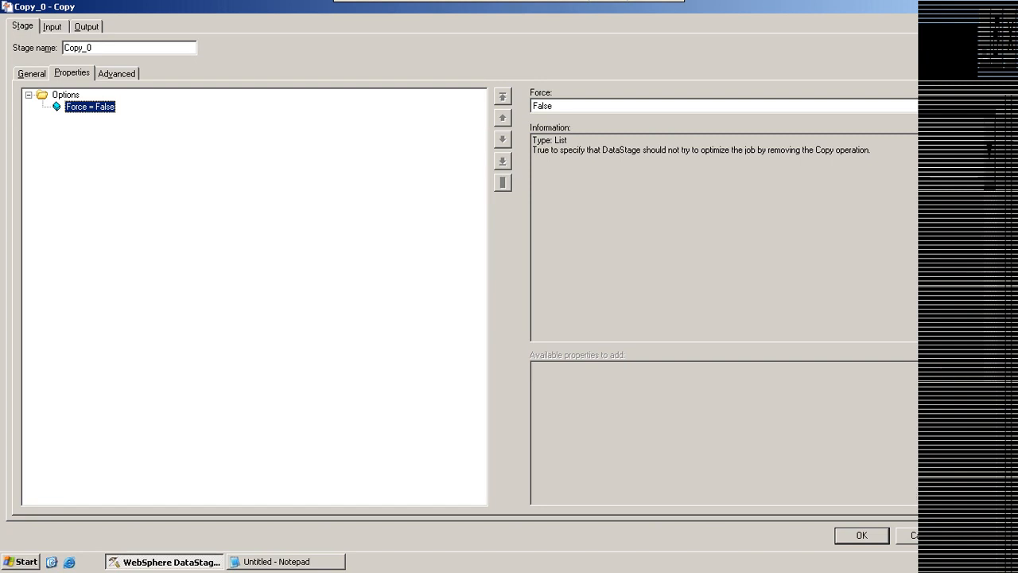
{"action": "key", "text": "Return"}
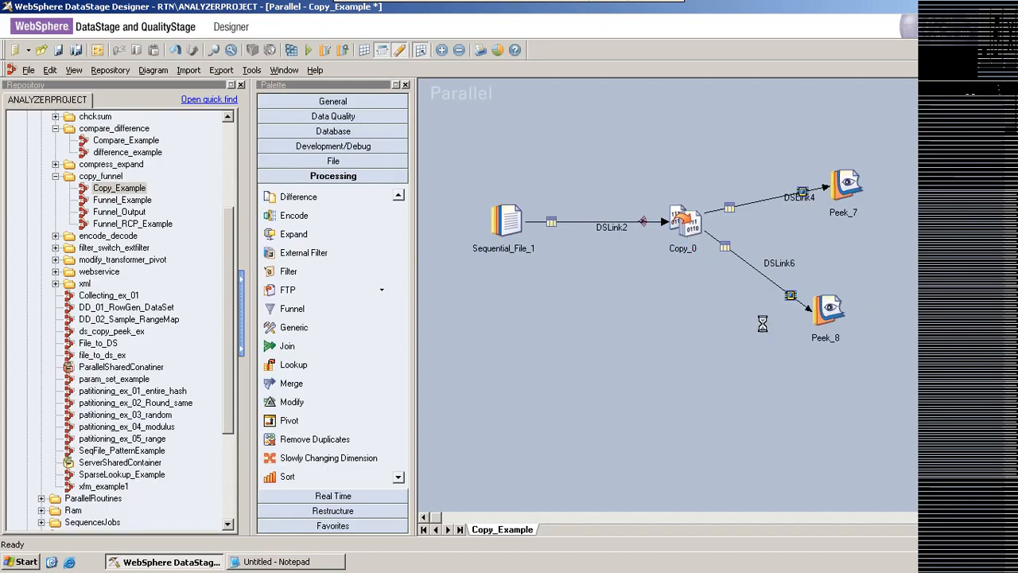
Step: Draw a third output link from Copy_0 to empty canvas and place a Data Set stage at its loose end
{"action": "left_click", "coordinate": [688, 227]}
{"action": "left_click_drag", "start_coordinate": [698, 240], "coordinate": [759, 363]}
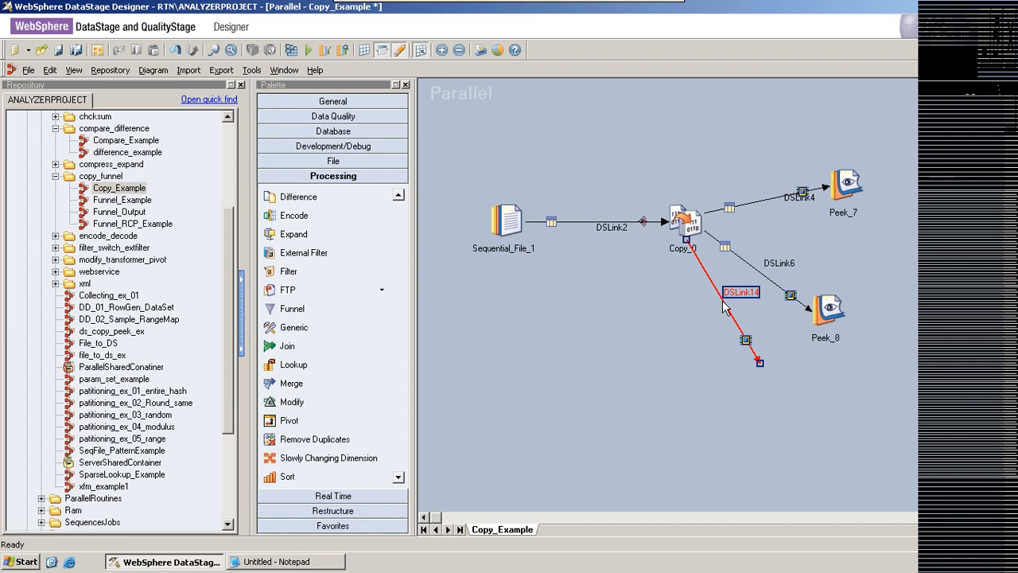
{"action": "left_click", "coordinate": [28, 51]}
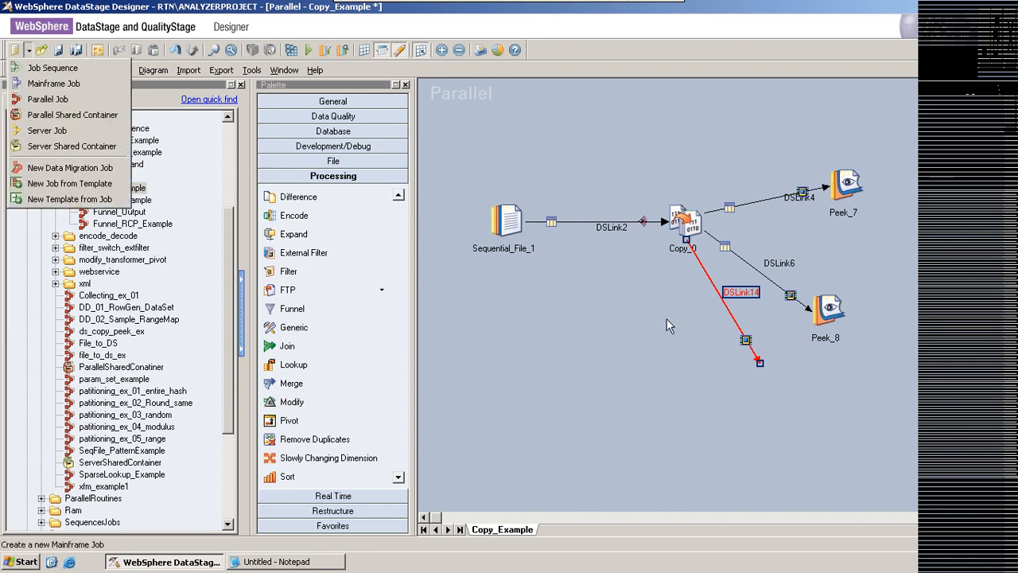
{"action": "left_click", "coordinate": [667, 318]}
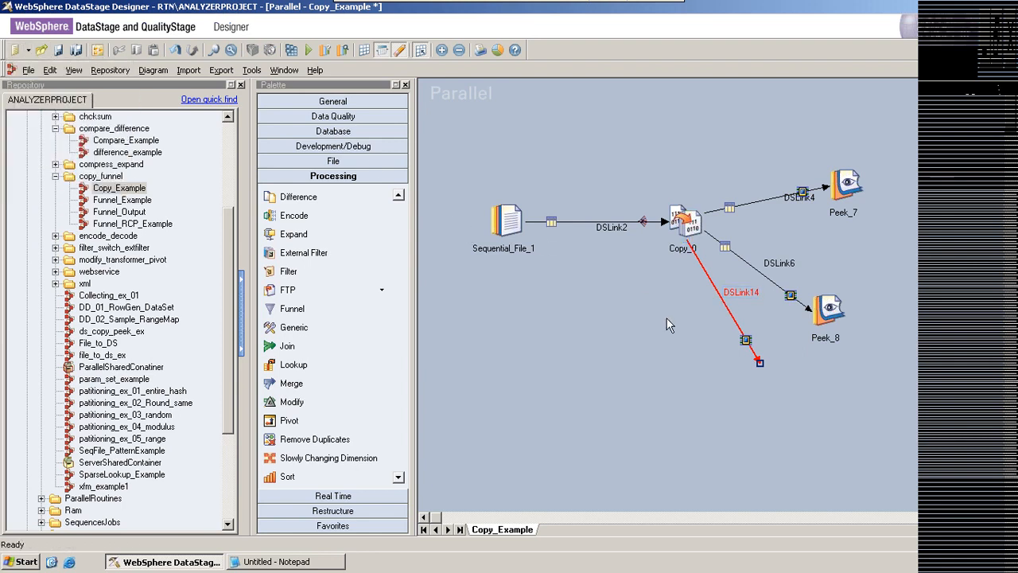
{"action": "left_click", "coordinate": [741, 332]}
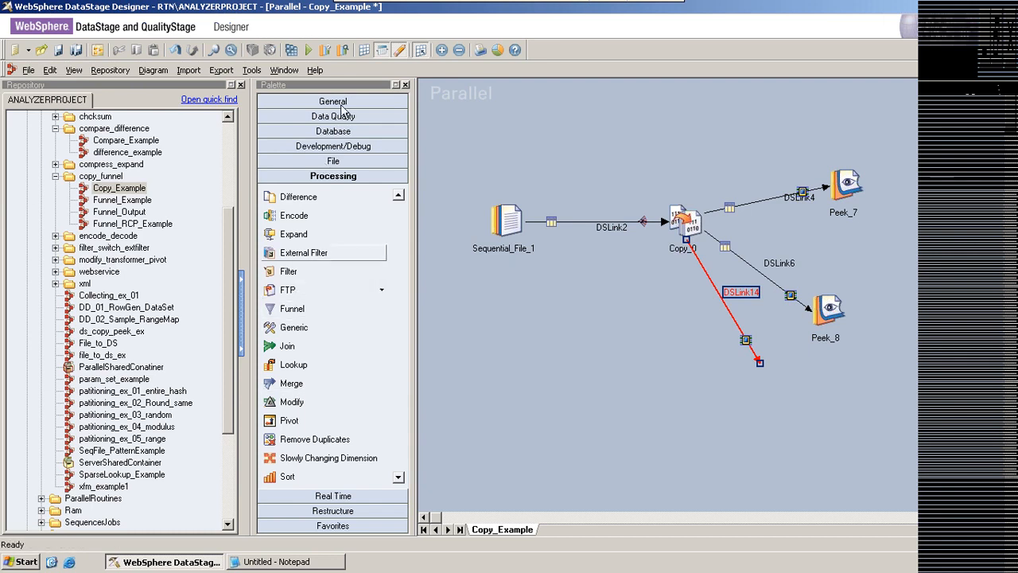
{"action": "left_click", "coordinate": [333, 160]}
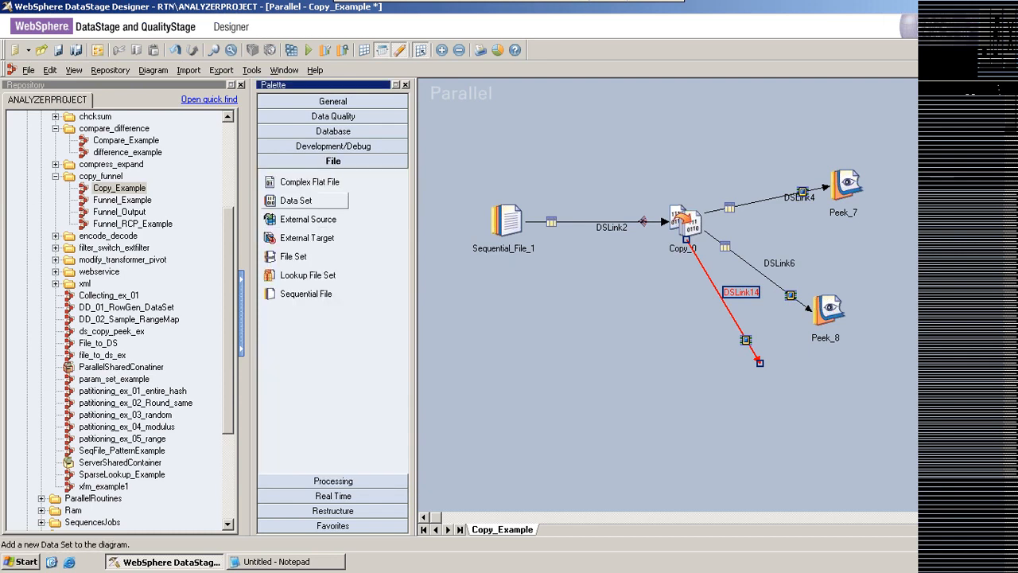
{"action": "left_click_drag", "start_coordinate": [296, 201], "coordinate": [760, 366]}
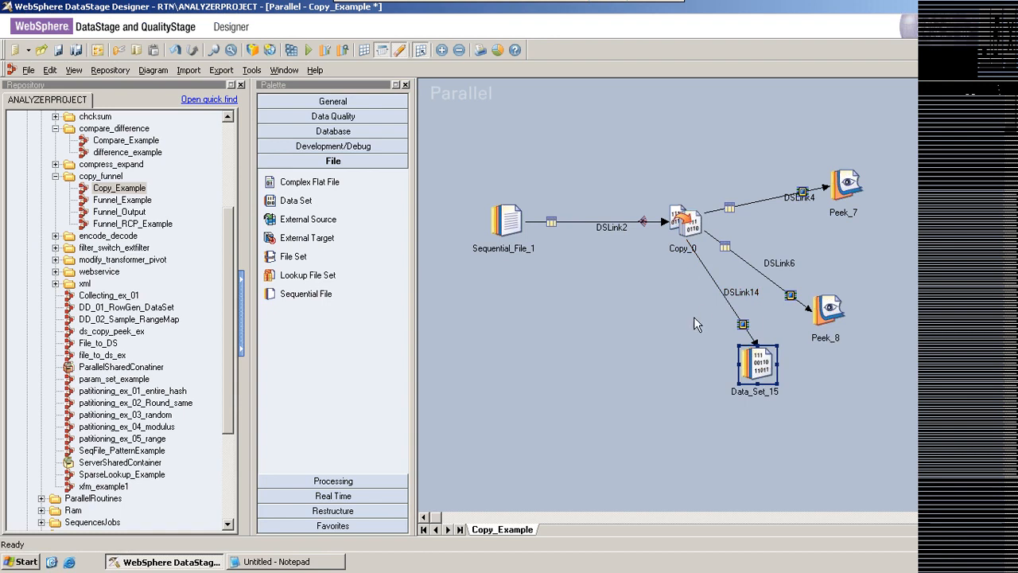
Step: Check the Force option of Copy_0 again with the Data Set output attached, and cancel the dialog
{"action": "double_click", "coordinate": [696, 225]}
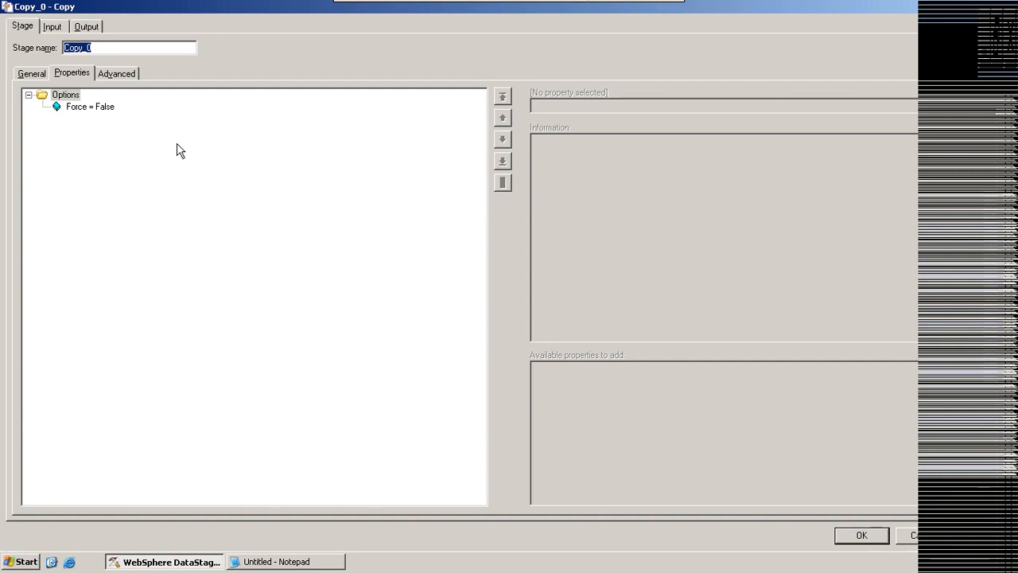
{"action": "left_click", "coordinate": [92, 111]}
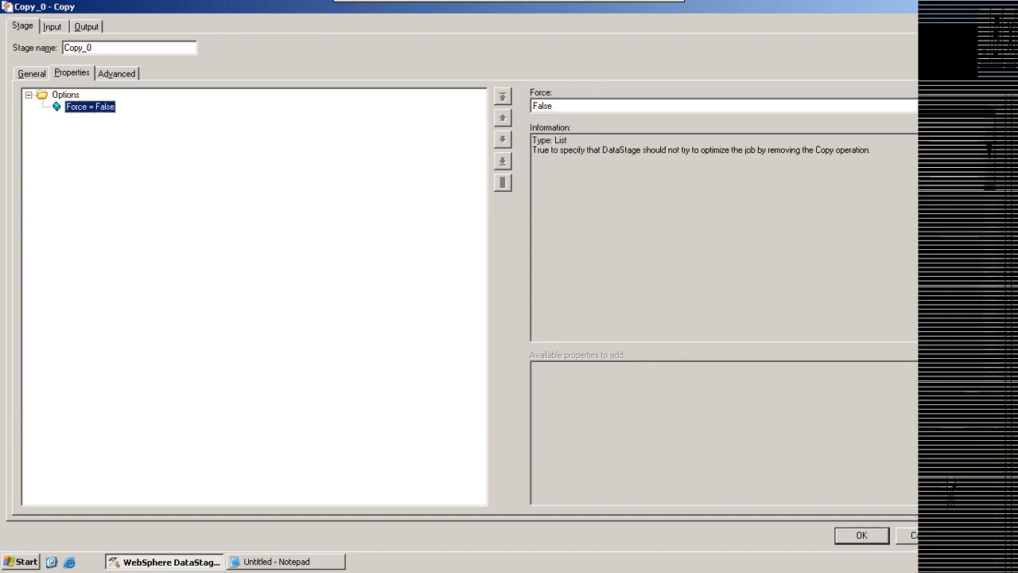
{"action": "left_click", "coordinate": [925, 535]}
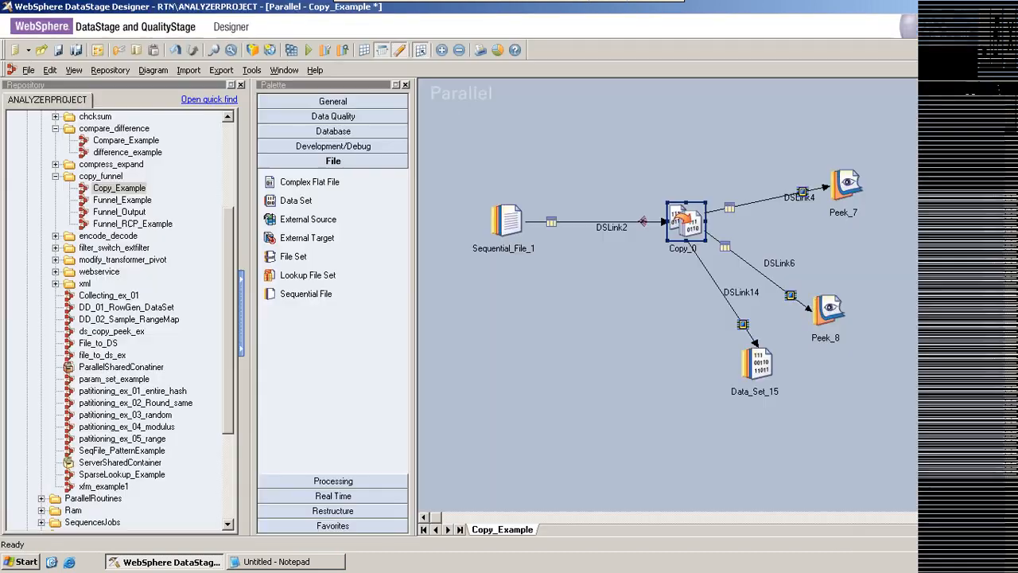
Step: Delete the Data Set stage and the link that leads to it from Copy_0
{"action": "left_click", "coordinate": [765, 374]}
{"action": "key", "text": "Delete"}
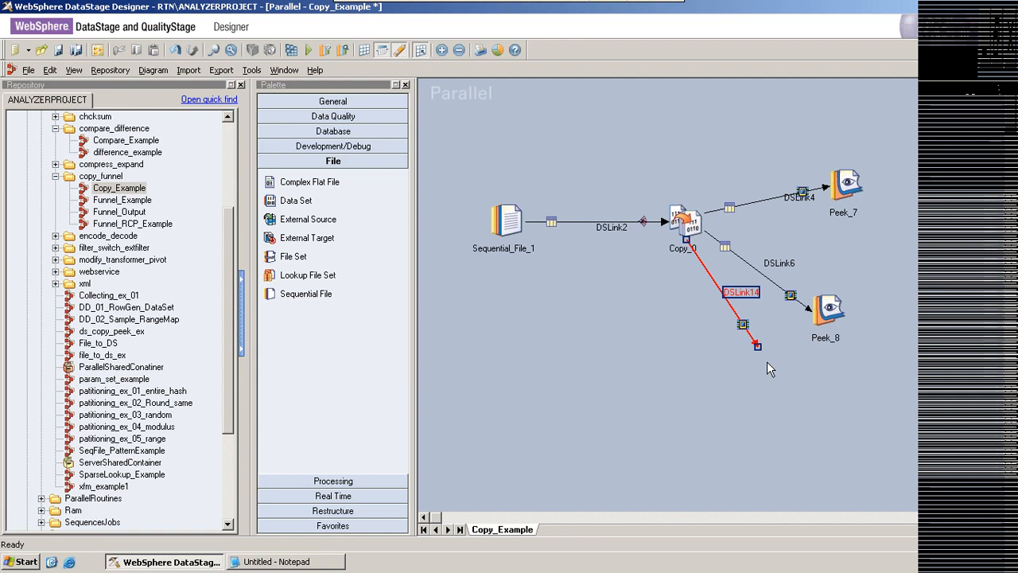
{"action": "key", "text": "Delete"}
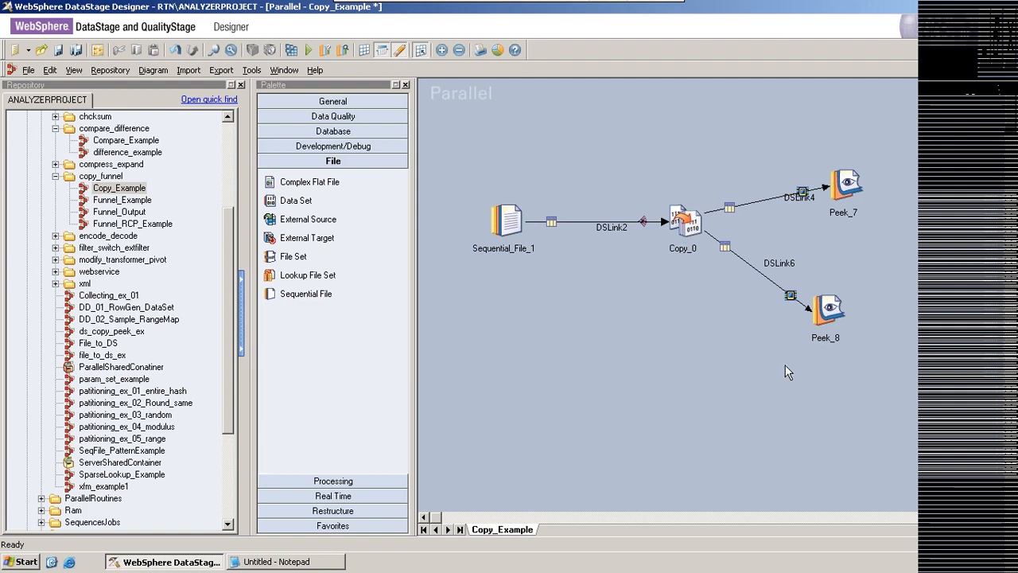
Step: Delete the Peek_8 stage and its link DSLink6, leaving Peek_7 as the only output of Copy_0
{"action": "left_click", "coordinate": [831, 308]}
{"action": "key", "text": "Delete"}
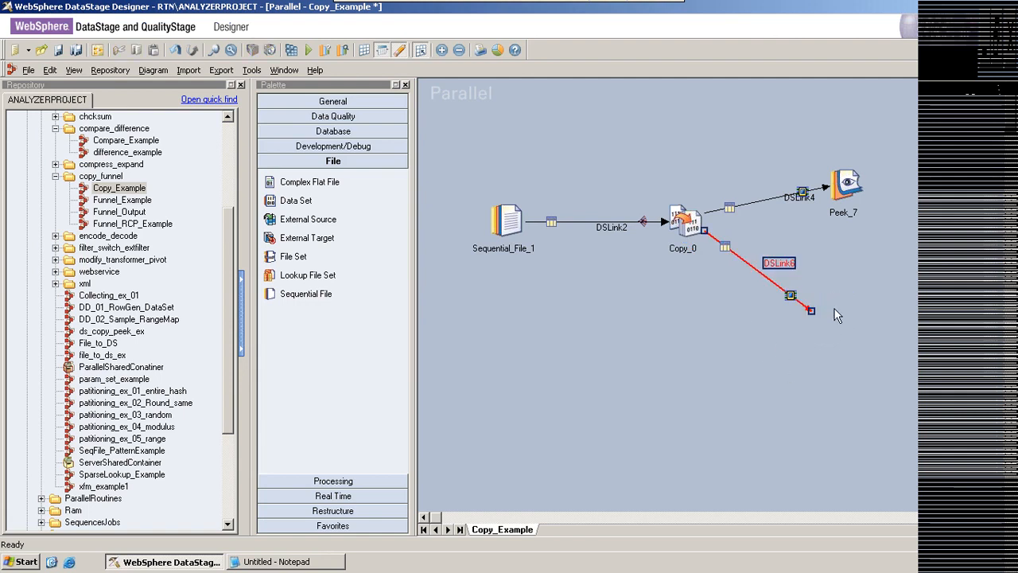
{"action": "key", "text": "Delete"}
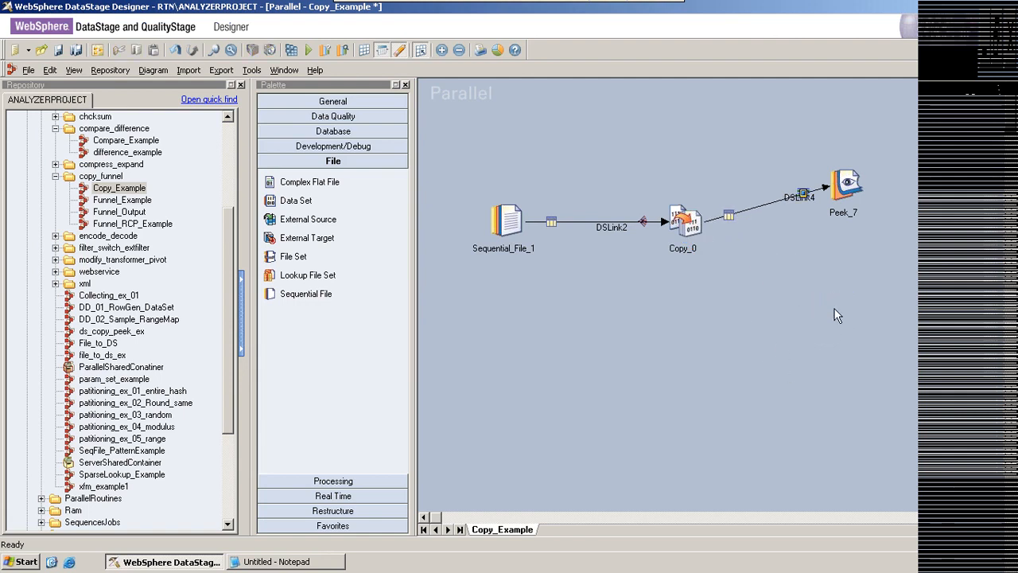
Step: Select the Sequential_File_1, Copy_0 and Peek_7 stages, and view the Force option in the Copy_0 properties
{"action": "left_click", "coordinate": [677, 222]}
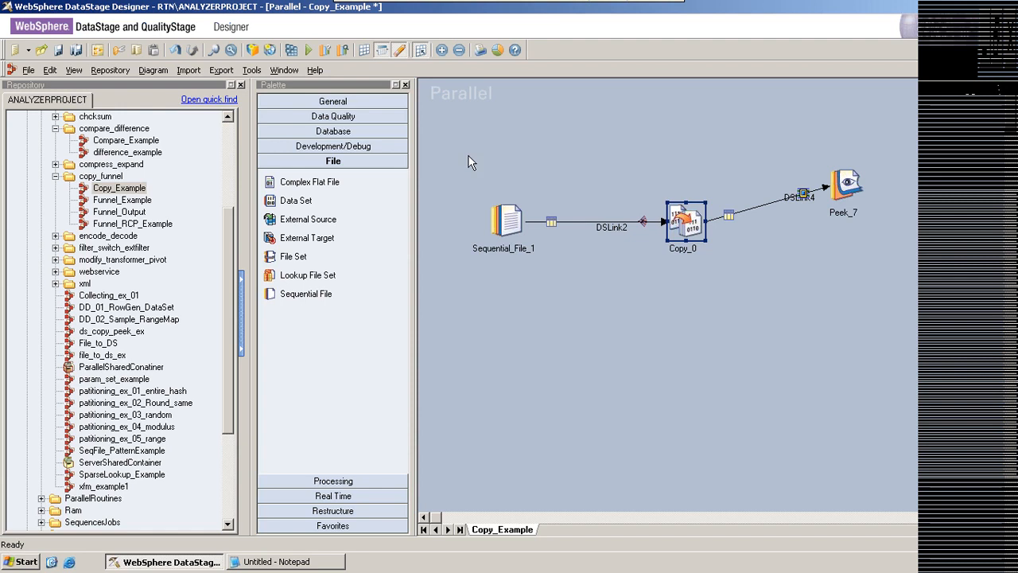
{"action": "left_click_drag", "start_coordinate": [467, 163], "coordinate": [895, 269]}
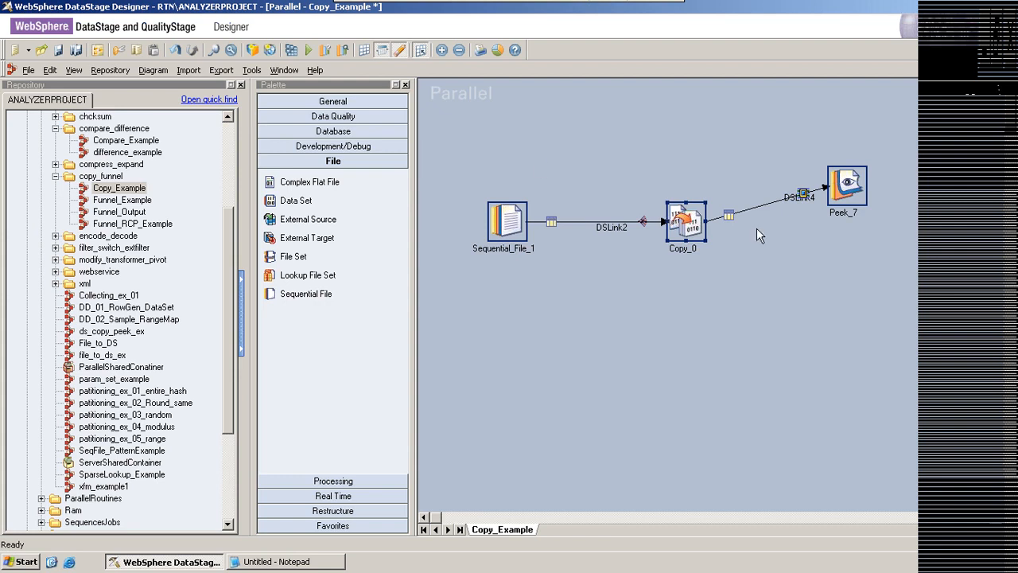
{"action": "double_click", "coordinate": [686, 215]}
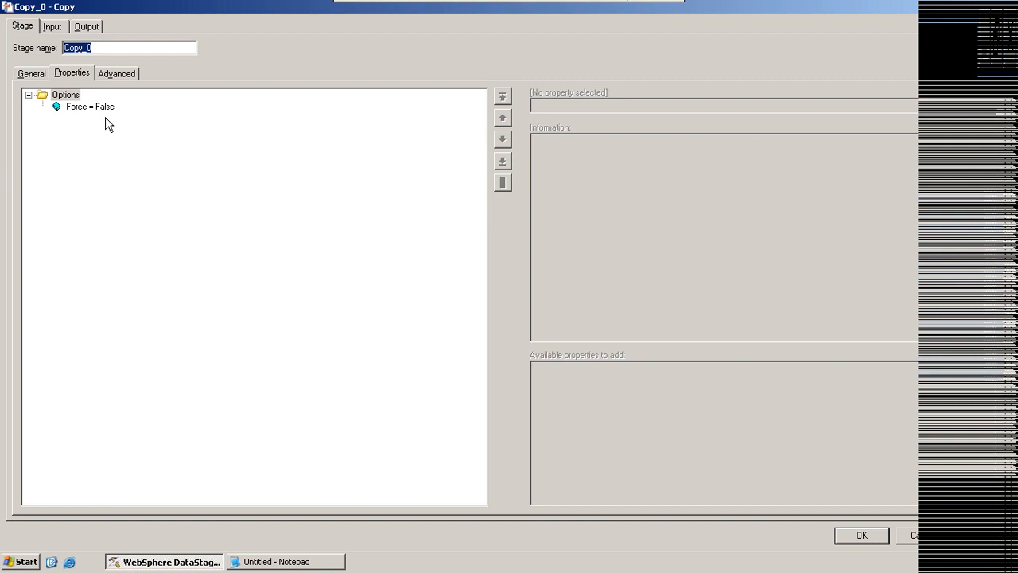
{"action": "left_click", "coordinate": [904, 540]}
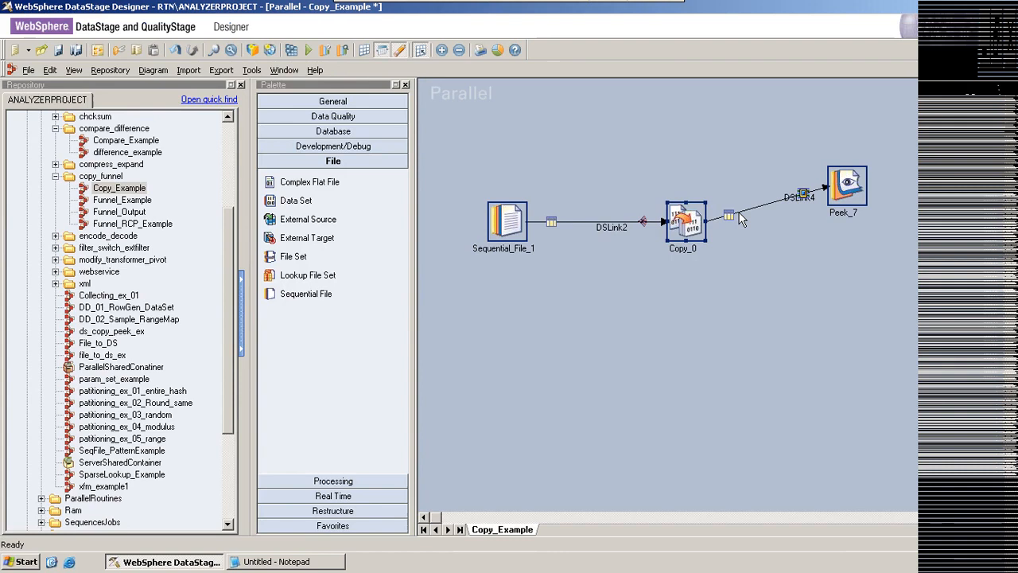
Step: Try setting the Force option of Copy_0 to True, and cancel the dialog without keeping the change
{"action": "double_click", "coordinate": [696, 216]}
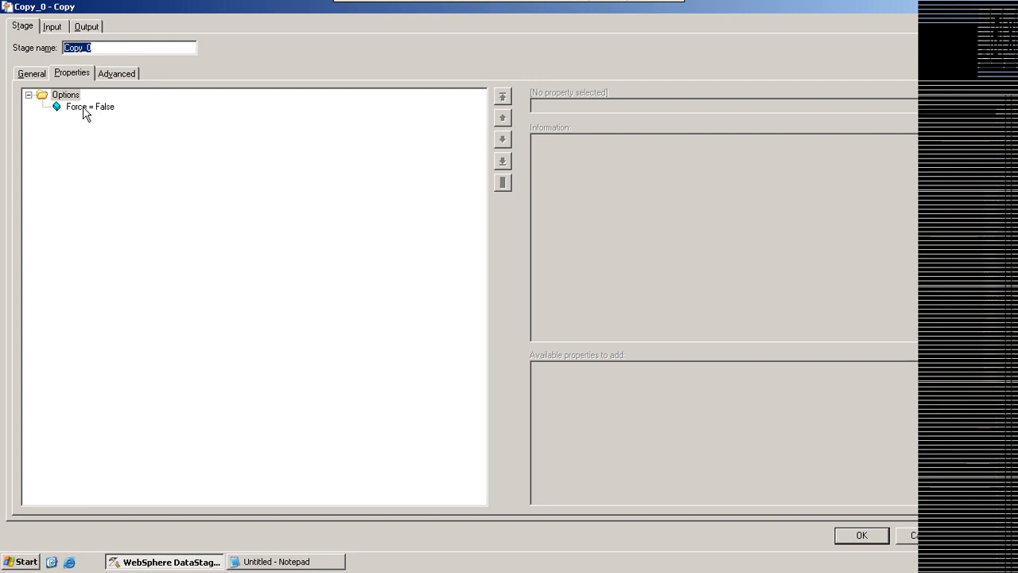
{"action": "left_click", "coordinate": [86, 111]}
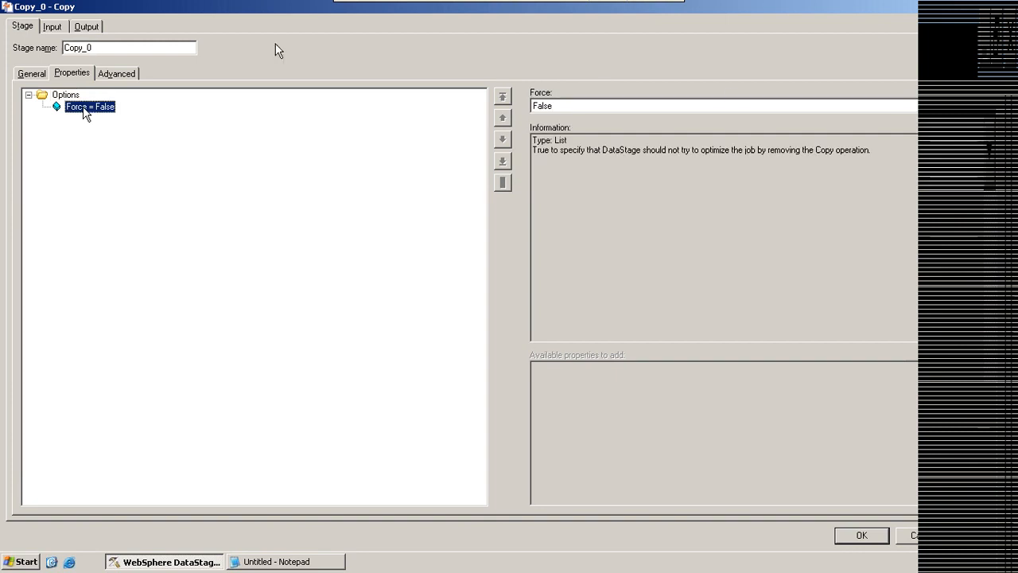
{"action": "left_click", "coordinate": [751, 105]}
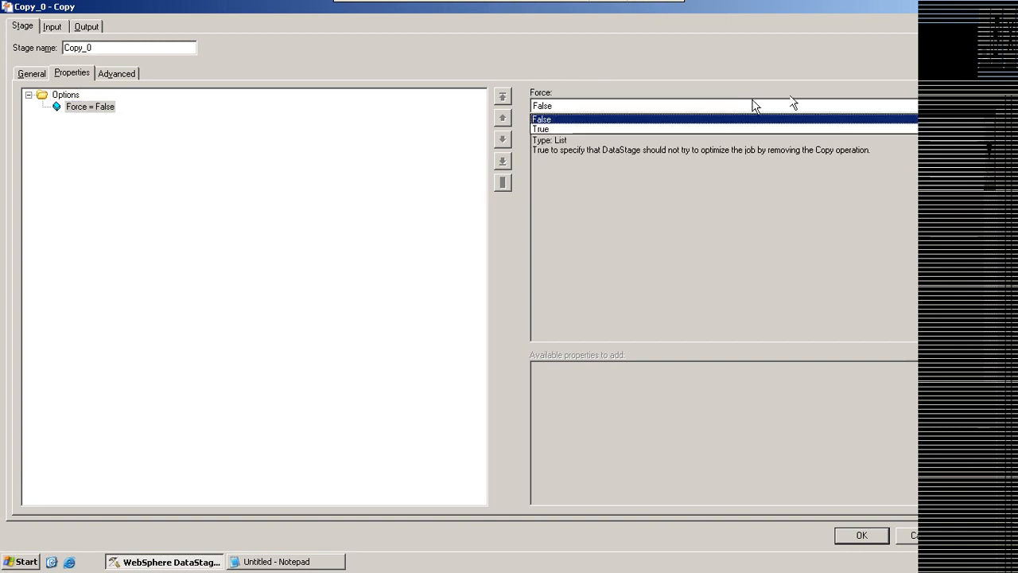
{"action": "left_click", "coordinate": [561, 125]}
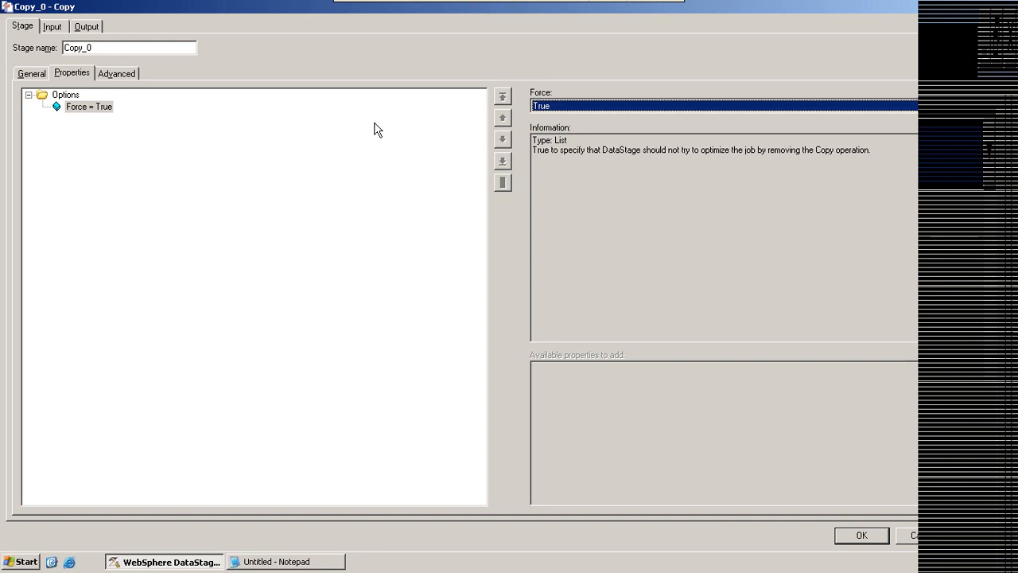
{"action": "left_click", "coordinate": [907, 535]}
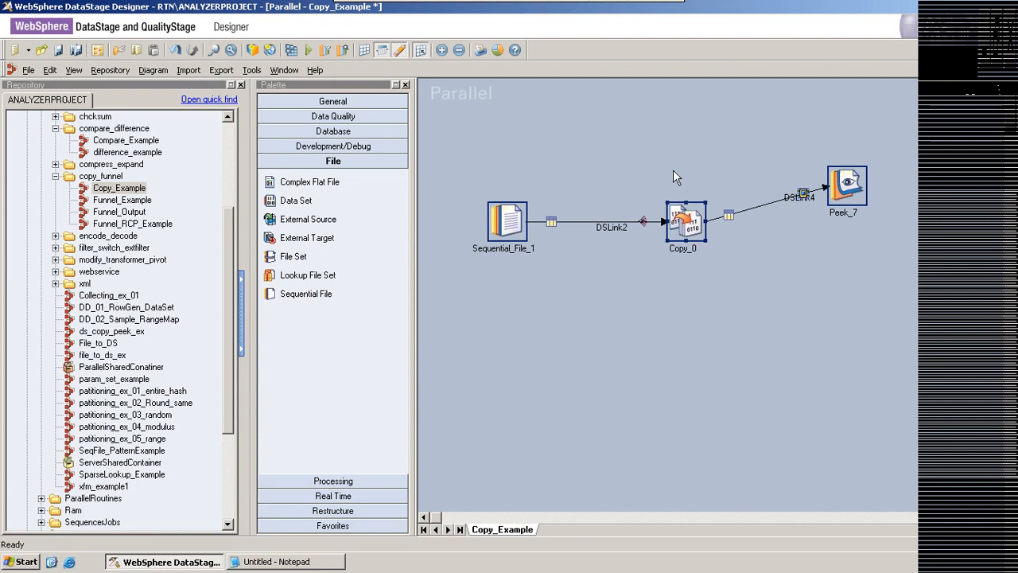
Step: Redirect DSLink2 from Copy_0 straight to Peek_7 below it, and delete the link DSLink4 between Copy_0 and Peek_7
{"action": "left_click", "coordinate": [656, 223]}
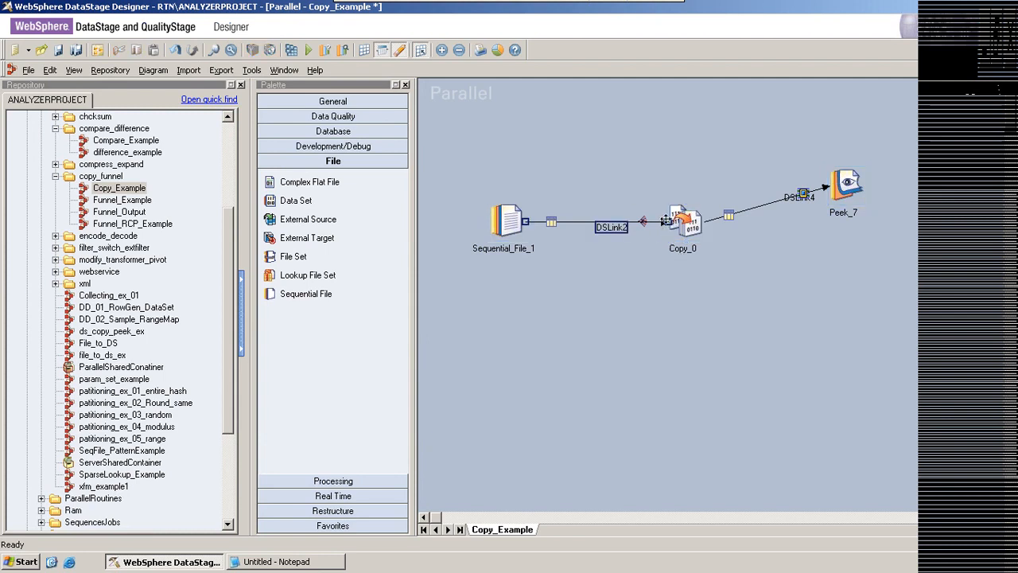
{"action": "left_click_drag", "start_coordinate": [665, 222], "coordinate": [756, 340]}
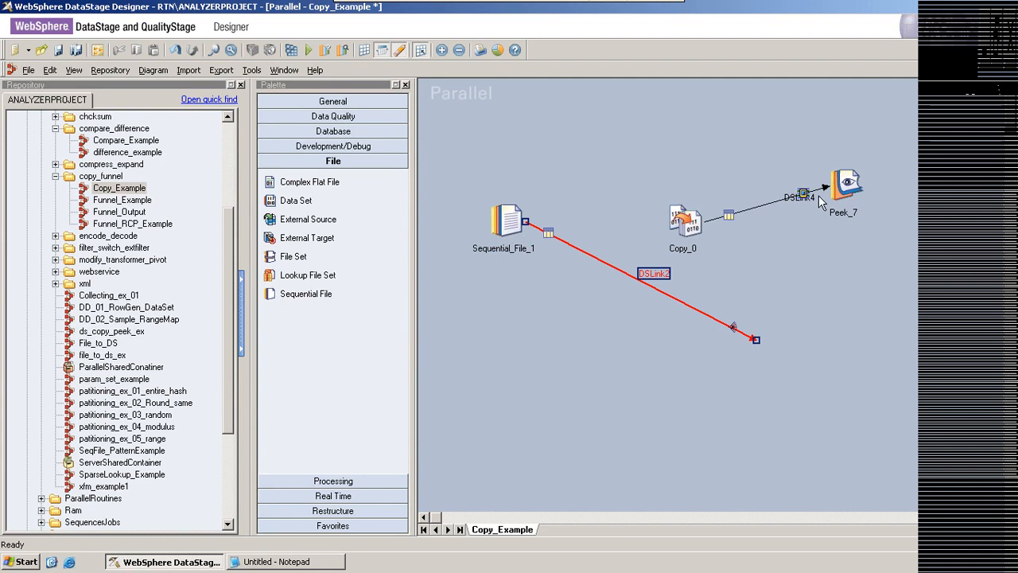
{"action": "left_click_drag", "start_coordinate": [837, 187], "coordinate": [758, 347]}
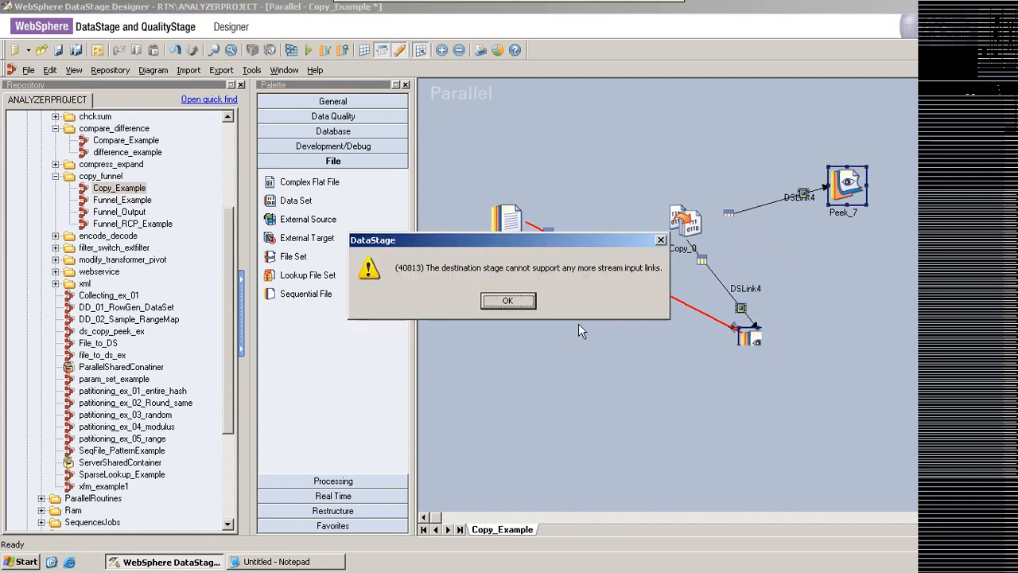
{"action": "left_click", "coordinate": [519, 300]}
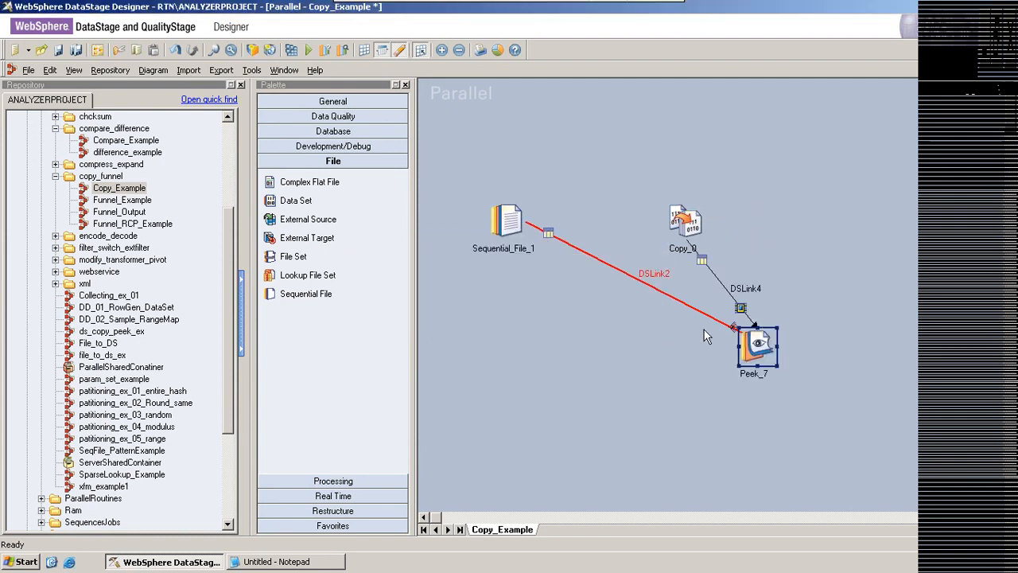
{"action": "left_click", "coordinate": [754, 326]}
{"action": "key", "text": "Delete"}
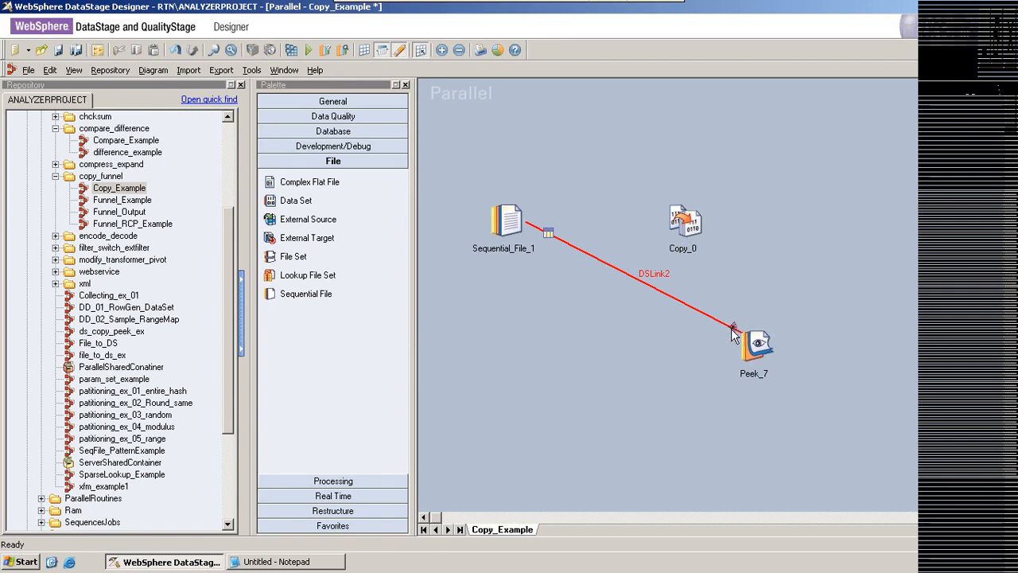
Step: Reattach DSLink2 to Copy_0 and draw a new output link from Copy_0 to Peek_7
{"action": "left_click", "coordinate": [739, 331]}
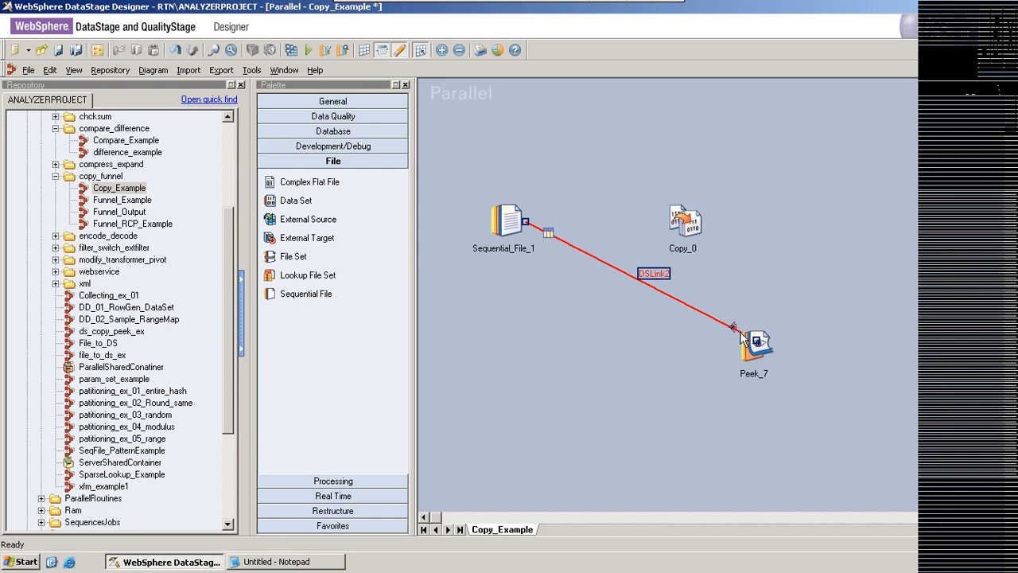
{"action": "left_click", "coordinate": [743, 337]}
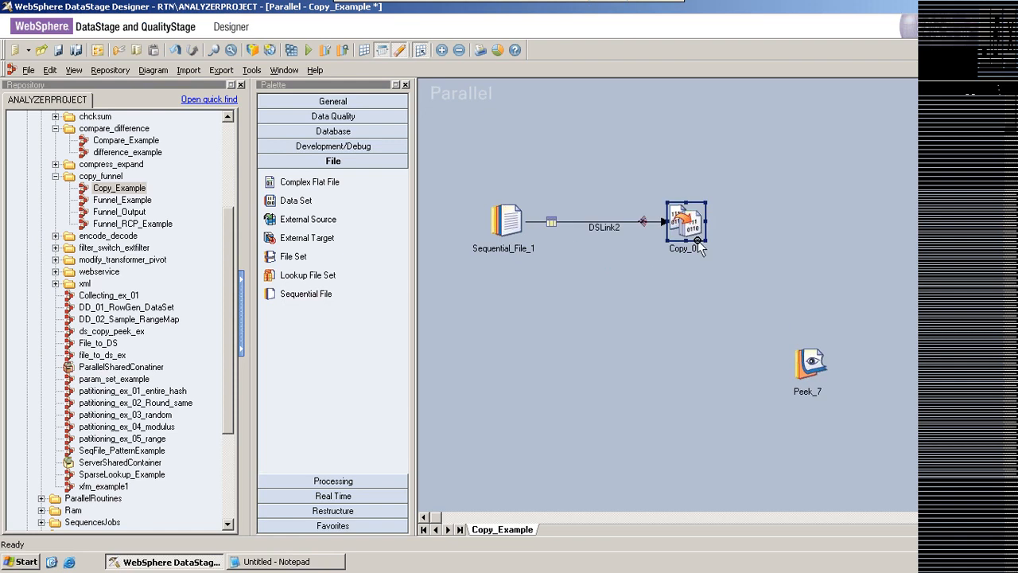
{"action": "left_click_drag", "start_coordinate": [696, 241], "coordinate": [777, 338]}
{"action": "left_click_drag", "start_coordinate": [777, 338], "coordinate": [784, 345]}
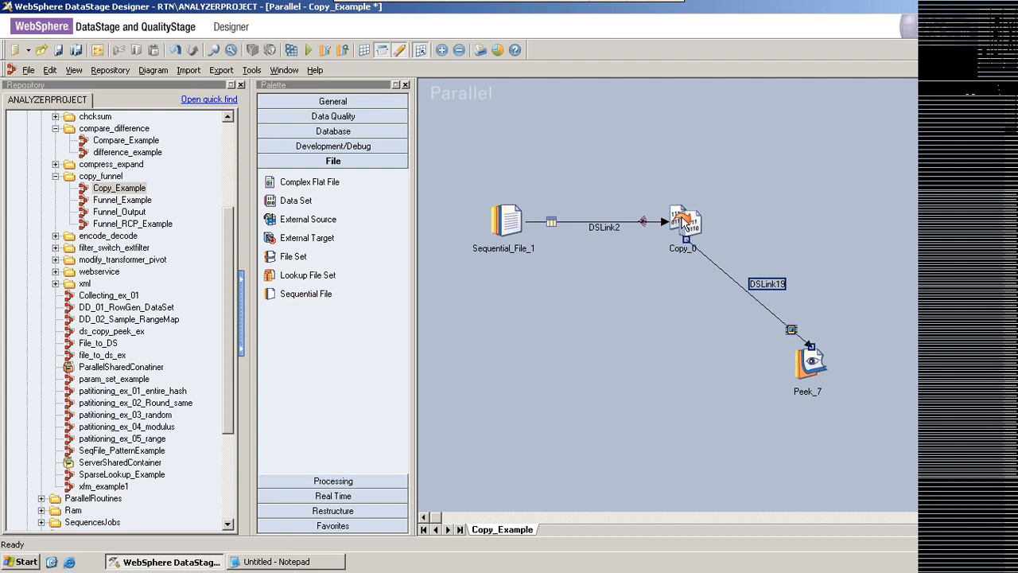
Step: View the description of the Force option in the Copy_0 properties and close the dialog
{"action": "double_click", "coordinate": [684, 225]}
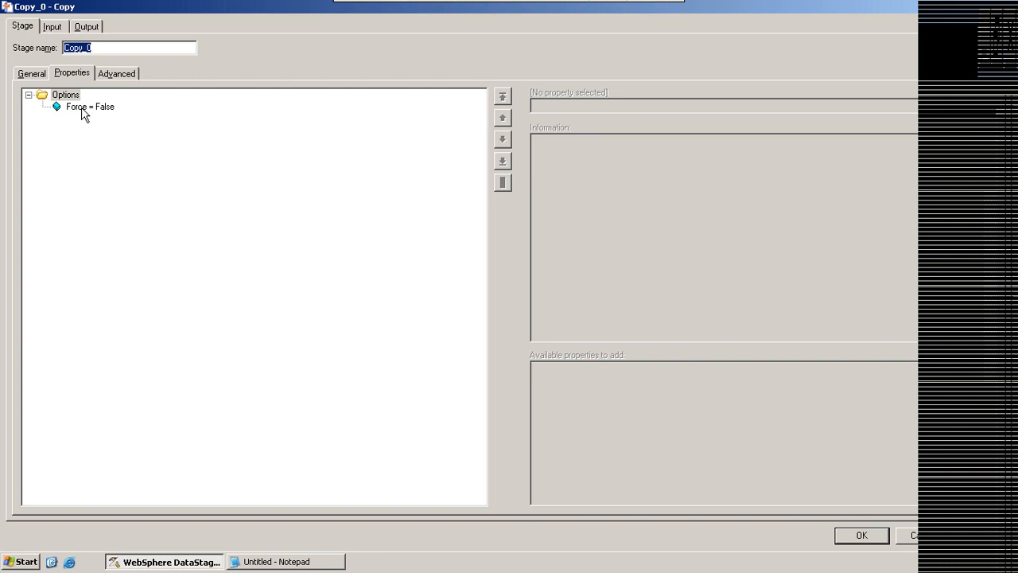
{"action": "left_click", "coordinate": [84, 108]}
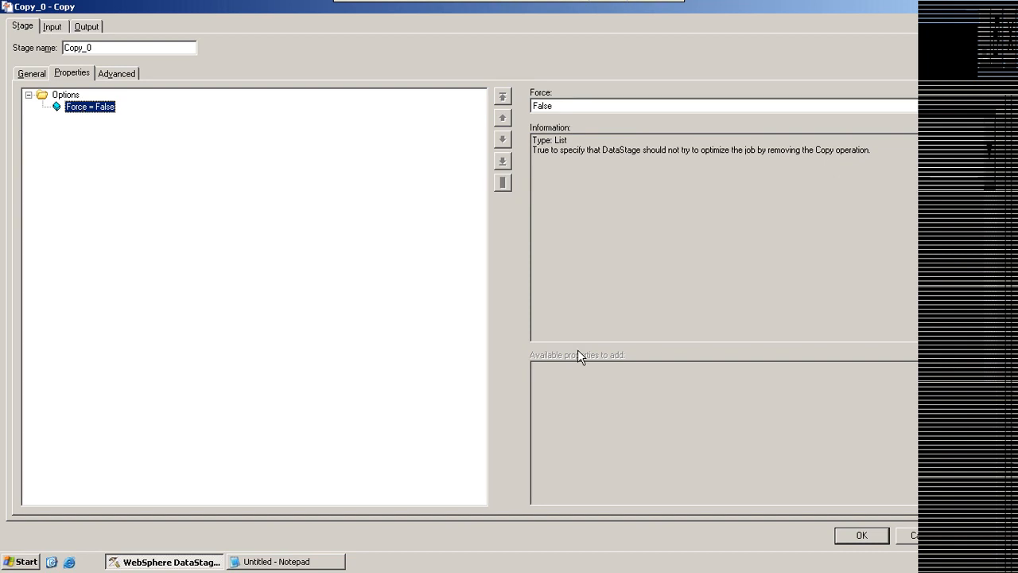
{"action": "key", "text": "Return"}
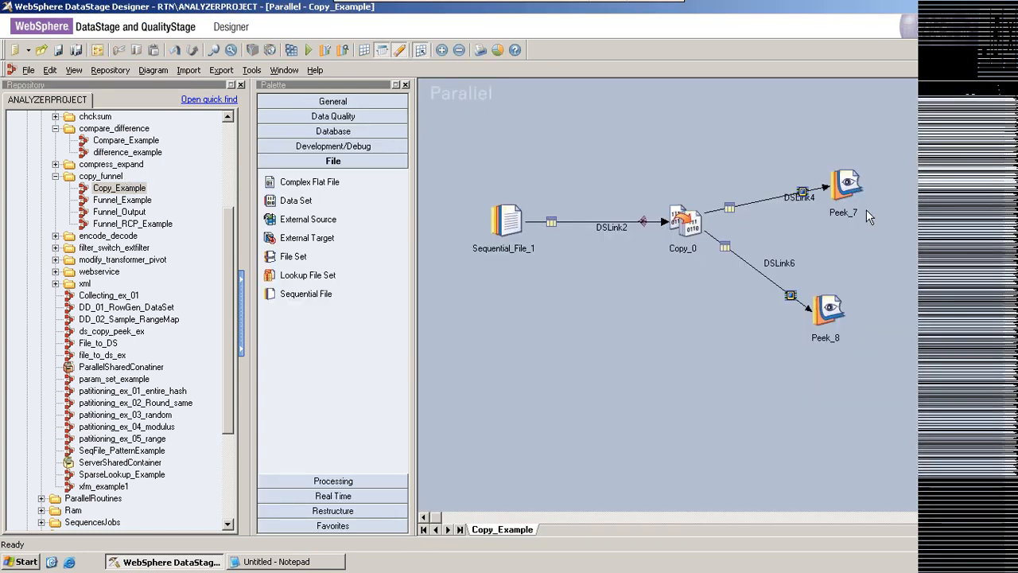
Step: Delete the Peek_7 and Peek_8 stages from the job canvas, leaving the two Copy_0 output links in place
{"action": "double_click", "coordinate": [848, 185]}
{"action": "key", "text": "Delete"}
{"action": "left_click", "coordinate": [829, 311]}
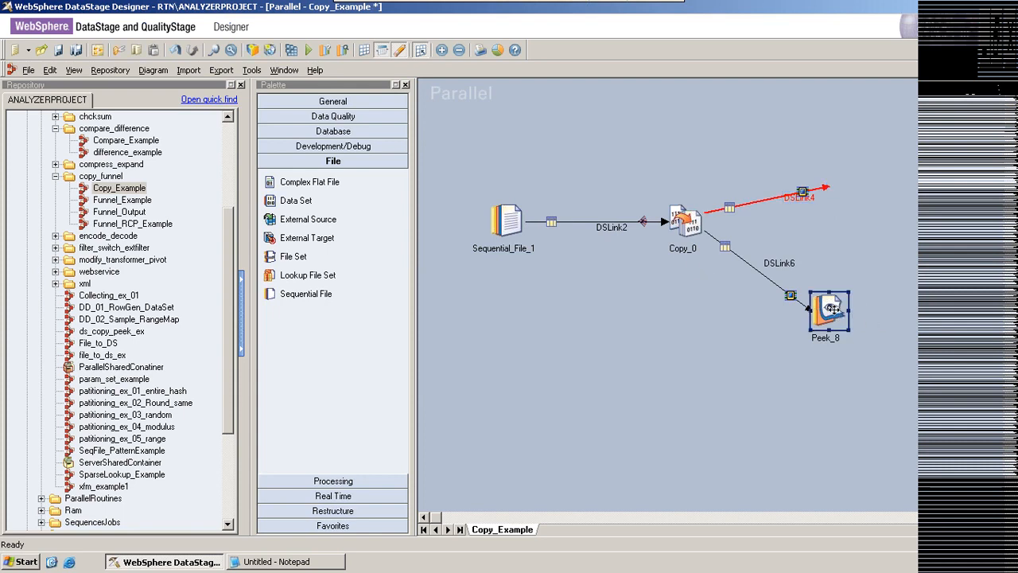
{"action": "key", "text": "Delete"}
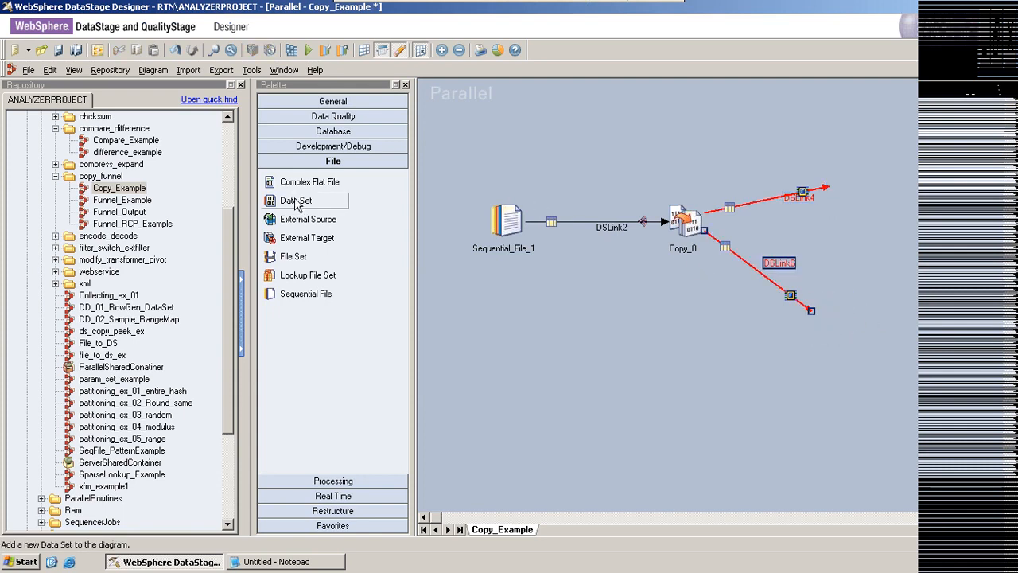
Step: Place Data Set stages at the open ends of DSLink4 and DSLink6, and set the DSLink4 target file to copy1.ds in the Source folder
{"action": "left_click_drag", "start_coordinate": [296, 203], "coordinate": [845, 199]}
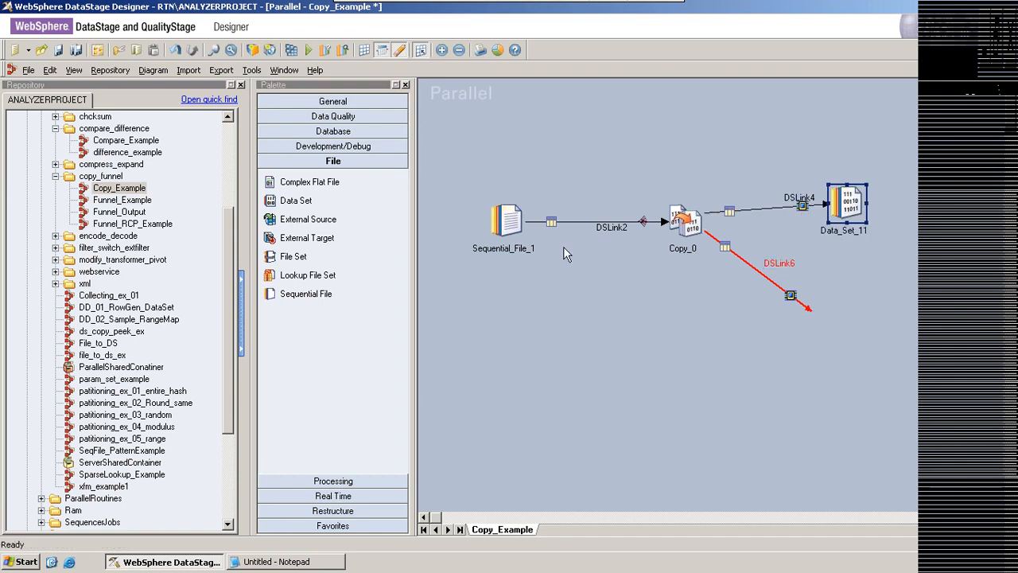
{"action": "left_click_drag", "start_coordinate": [296, 203], "coordinate": [812, 305]}
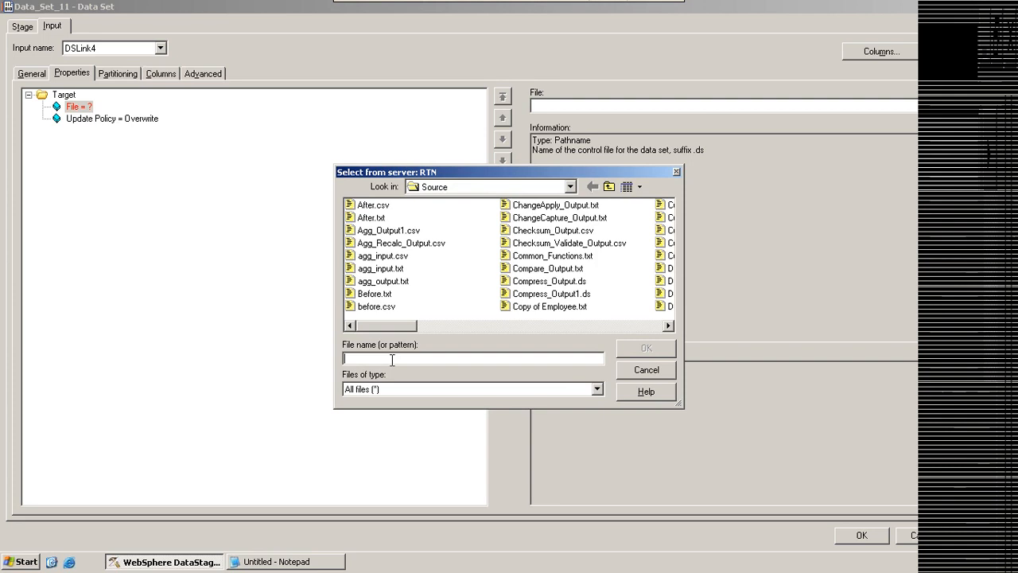
{"action": "type", "text": "copy1.ds"}
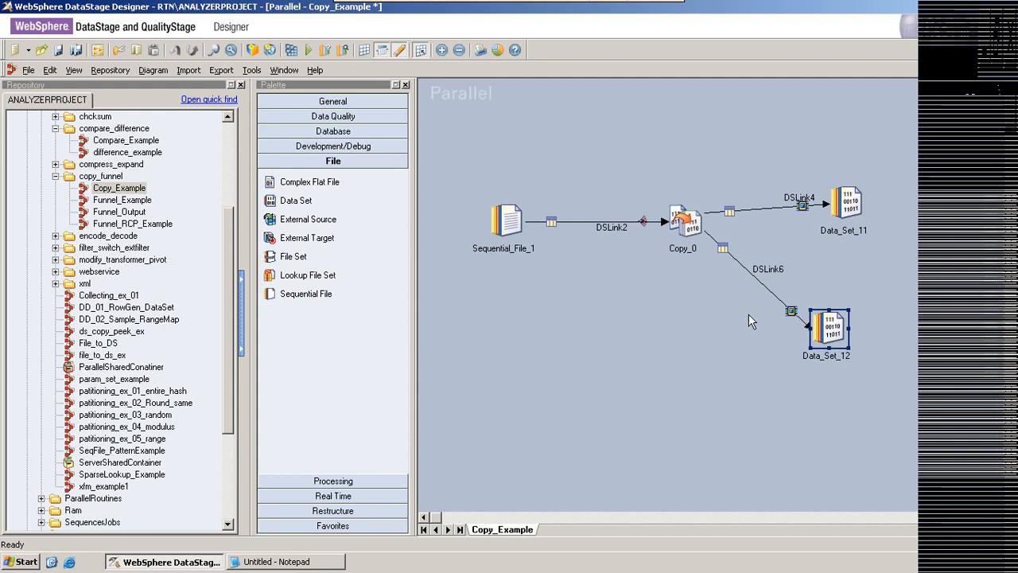
Step: Examine the target File property of Data_Set_12 and of Data_Set_11, closing each dialog without changes
{"action": "double_click", "coordinate": [827, 323]}
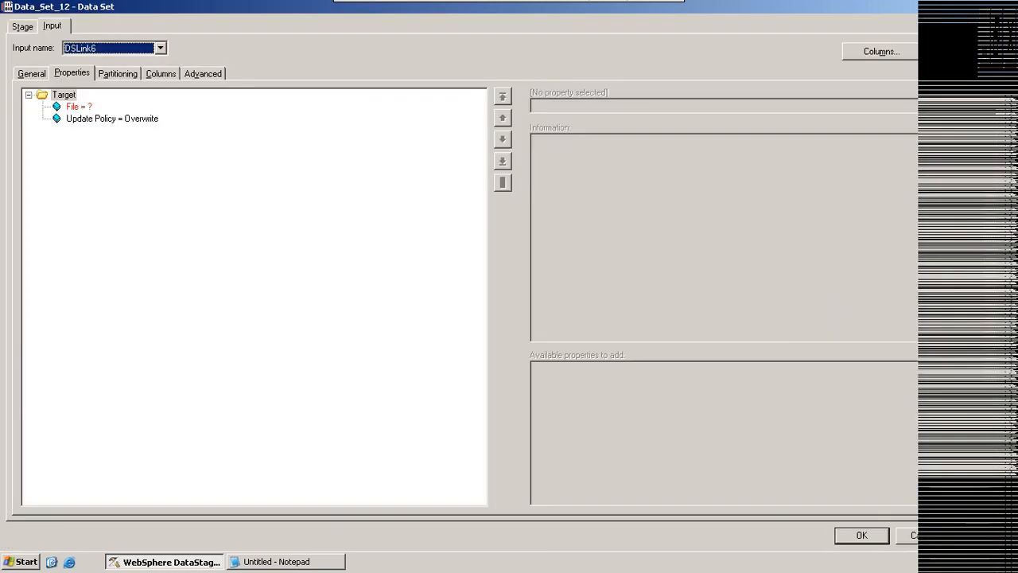
{"action": "left_click", "coordinate": [77, 106]}
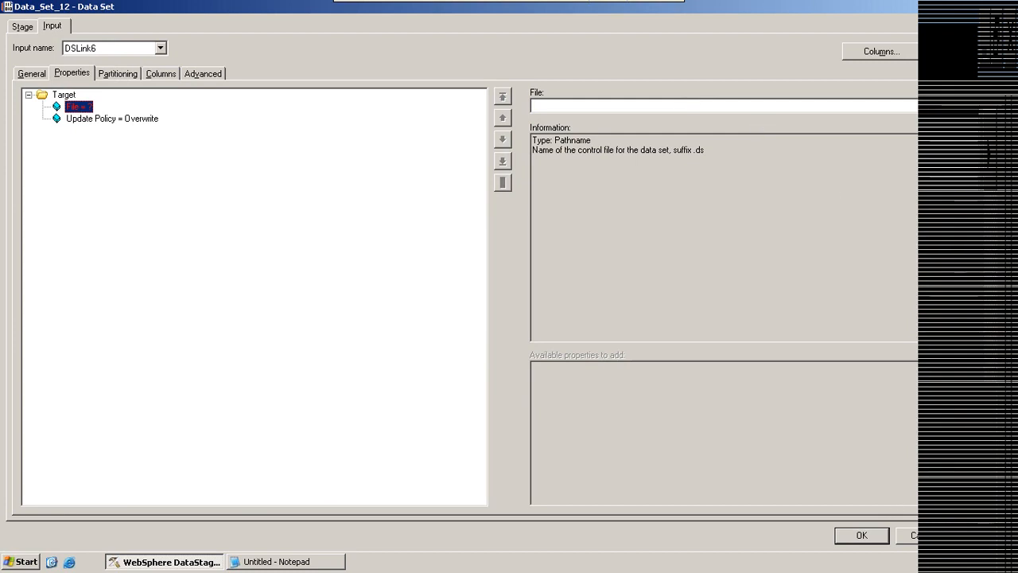
{"action": "left_click", "coordinate": [861, 535]}
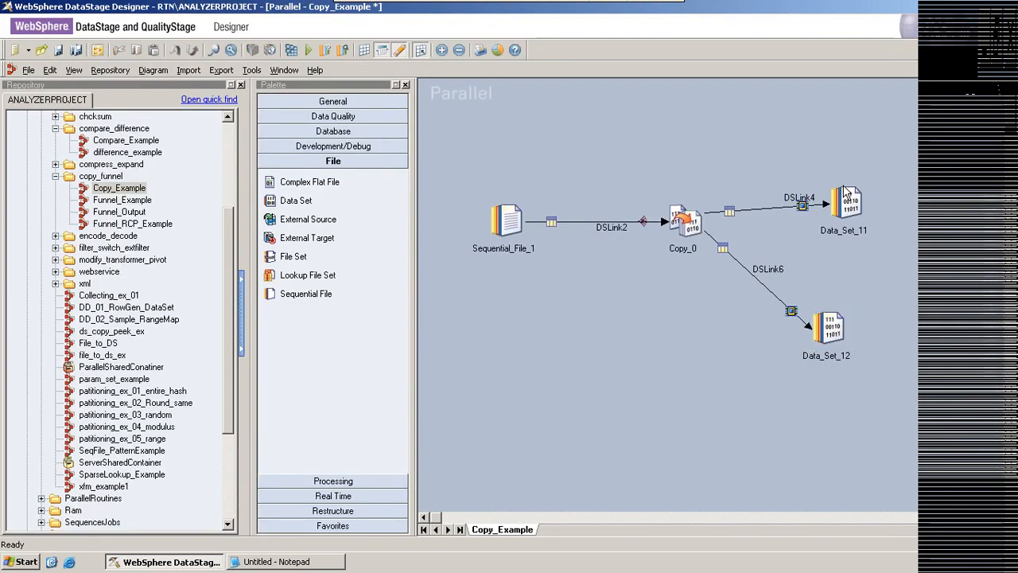
{"action": "double_click", "coordinate": [848, 199]}
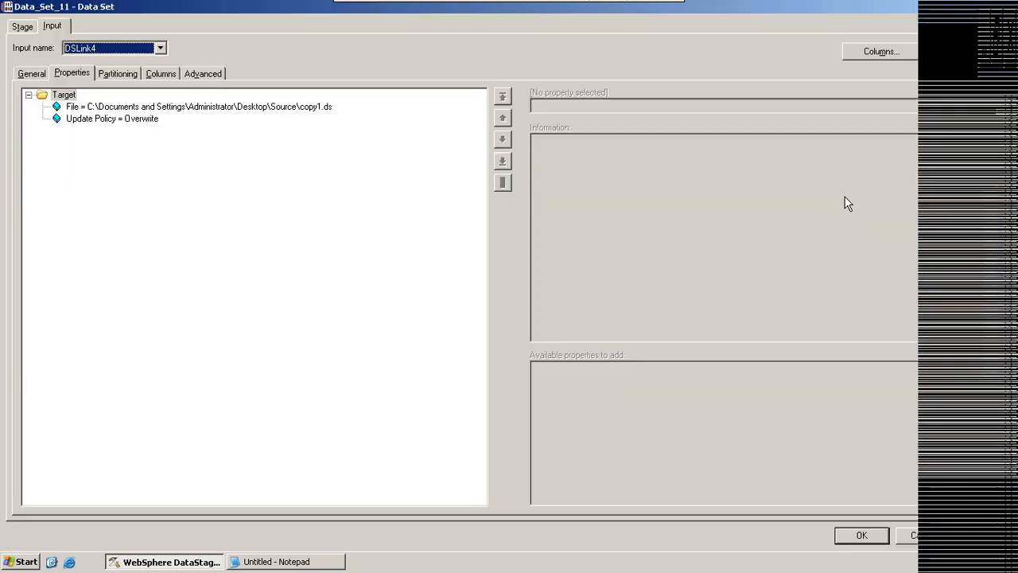
{"action": "left_click", "coordinate": [163, 107]}
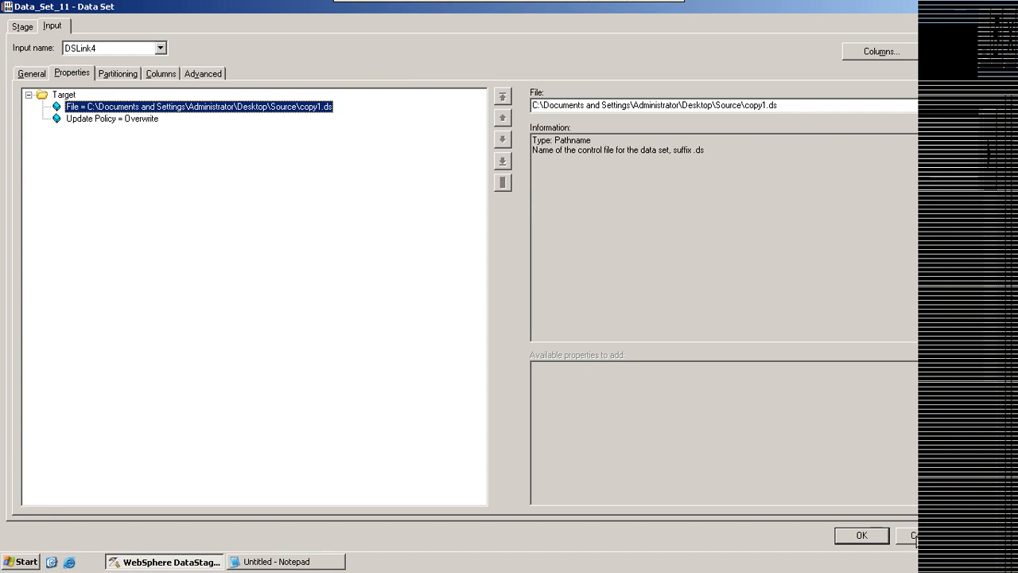
{"action": "left_click", "coordinate": [915, 535]}
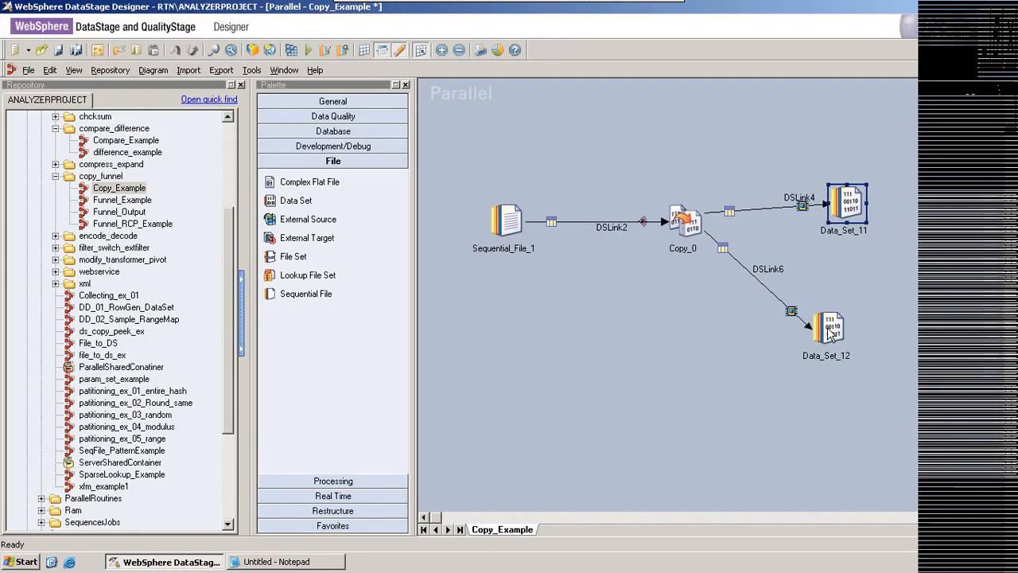
Step: Select the Data_Set_12 stage and open the job properties of Copy_Example
{"action": "left_click", "coordinate": [830, 334]}
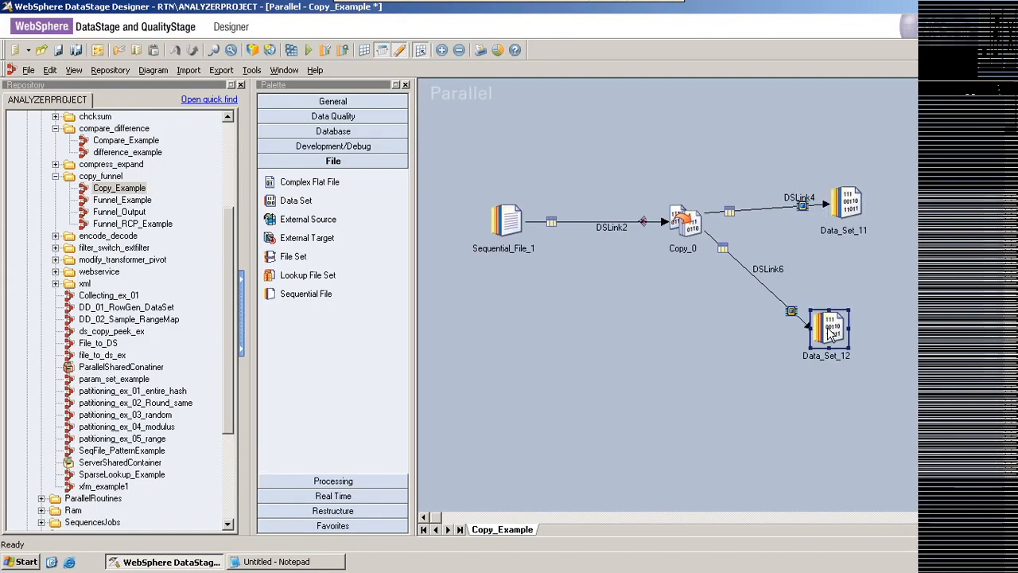
{"action": "left_click", "coordinate": [97, 51]}
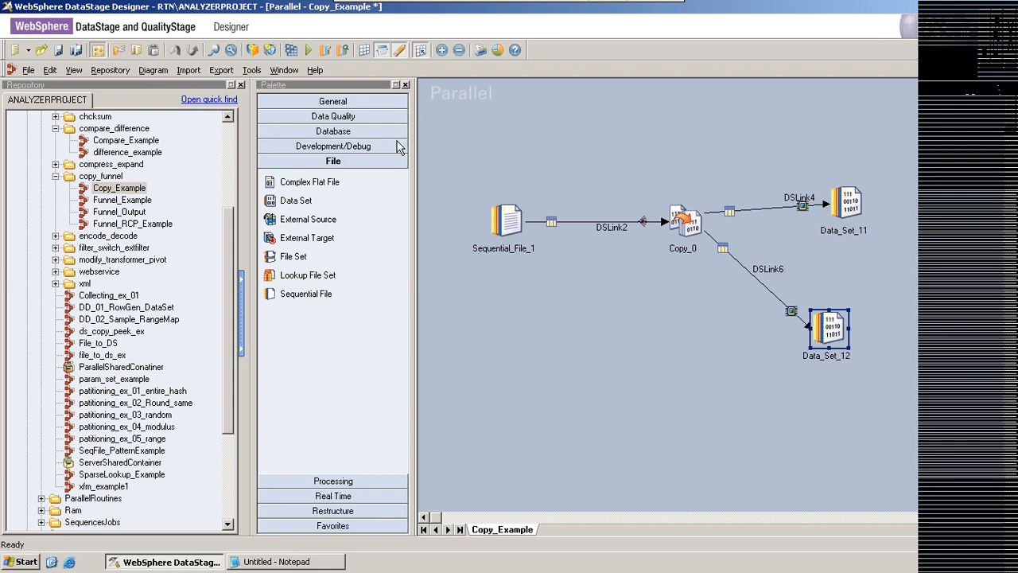
{"action": "left_click", "coordinate": [102, 50]}
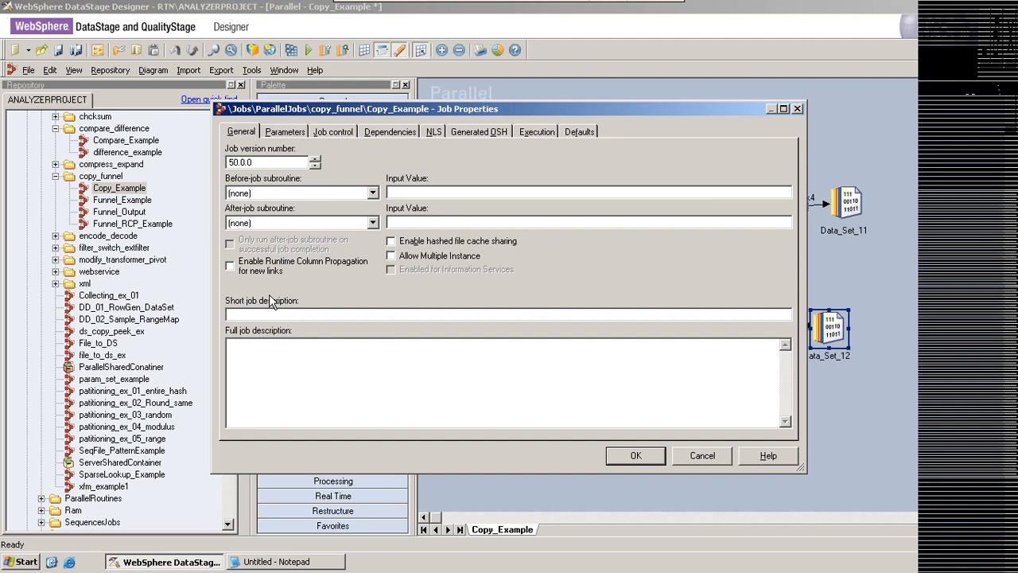
Step: Switch to Notepad and add the line "open command----create table temp" below the column lists
{"action": "left_click", "coordinate": [272, 563]}
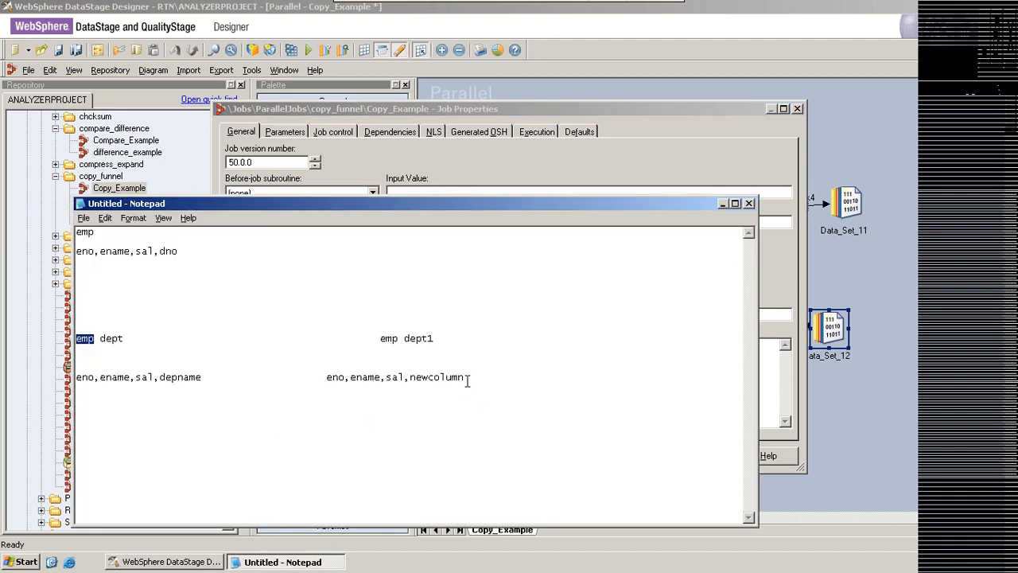
{"action": "left_click", "coordinate": [476, 376]}
{"action": "key", "text": "Return"}
{"action": "key", "text": "Return"}
{"action": "key", "text": "Return"}
{"action": "type", "text": "open command"}
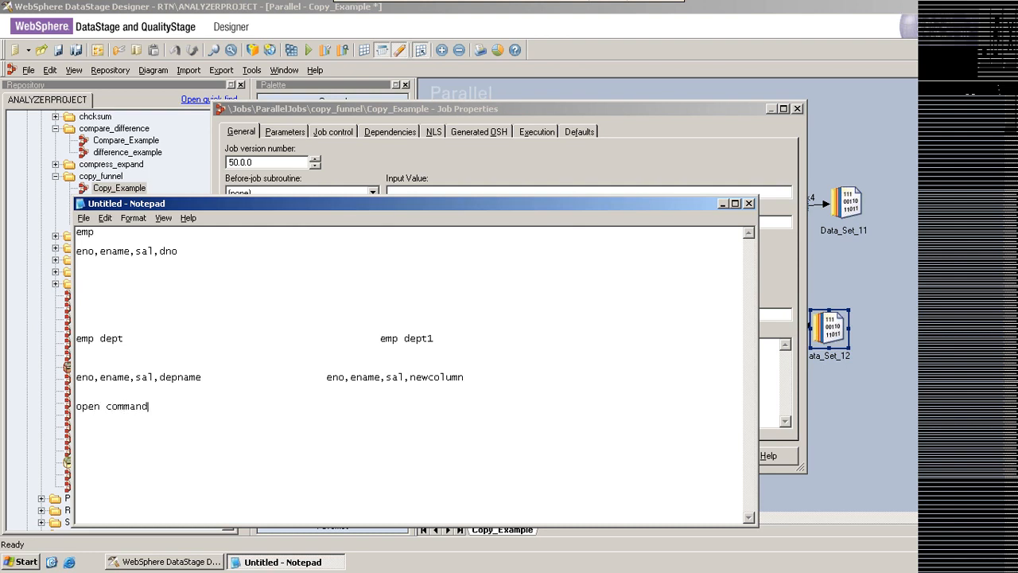
{"action": "type", "text": "----create"}
{"action": "type", "text": "table temp"}
{"action": "left_click_drag", "start_coordinate": [154, 405], "coordinate": [78, 406]}
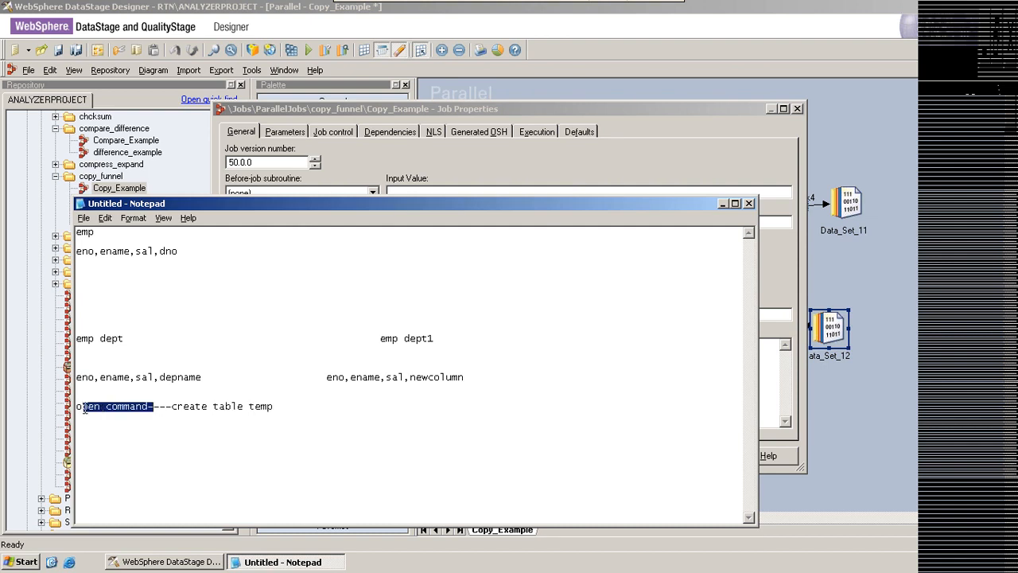
{"action": "left_click_drag", "start_coordinate": [274, 406], "coordinate": [198, 405]}
{"action": "left_click", "coordinate": [291, 408]}
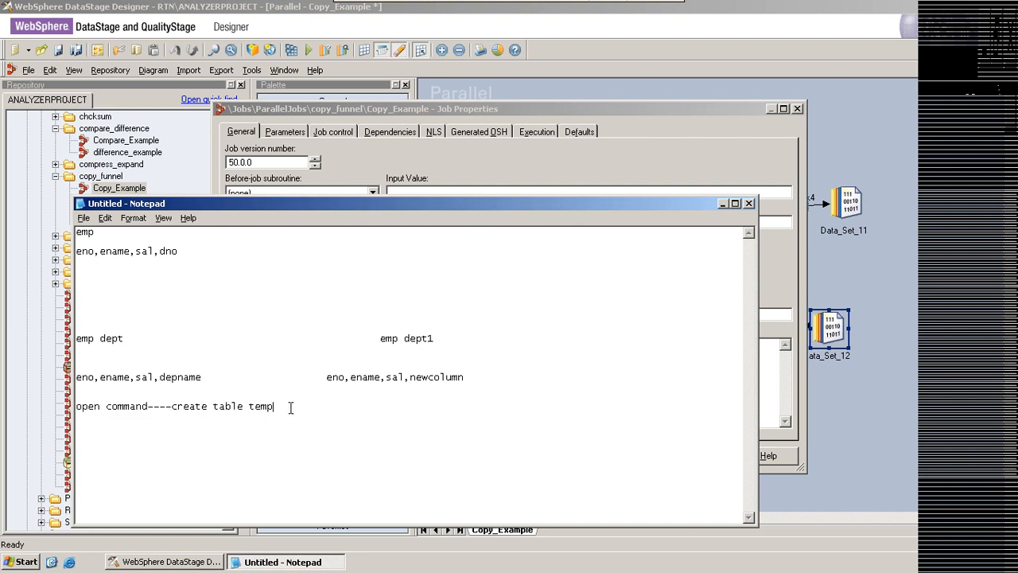
Step: Add the line "oracle stage starts and completes reading the data" below the open command note
{"action": "key", "text": "Return"}
{"action": "key", "text": "Return"}
{"action": "type", "text": "oracle stage starts and "}
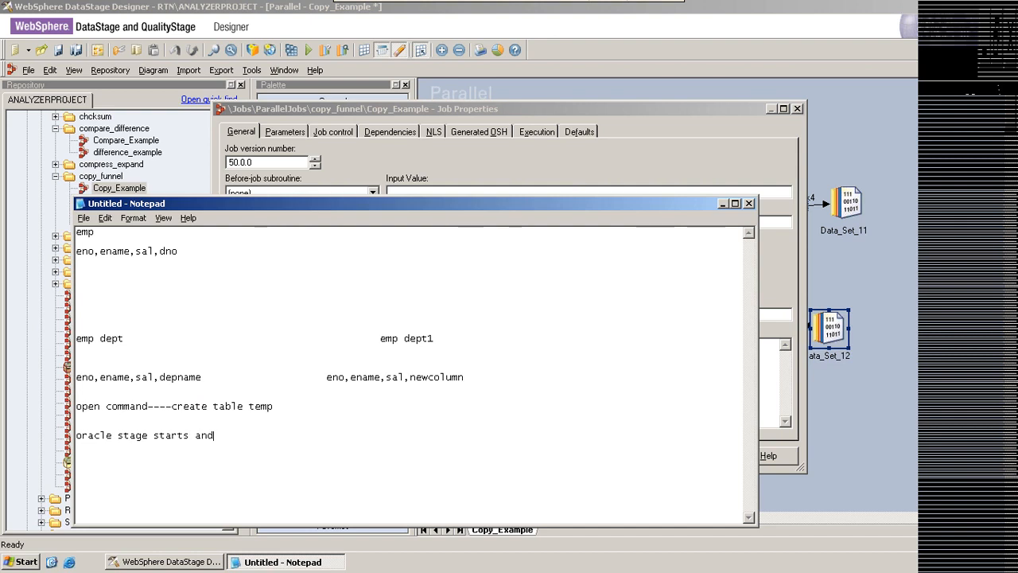
{"action": "type", "text": "completes reading th"}
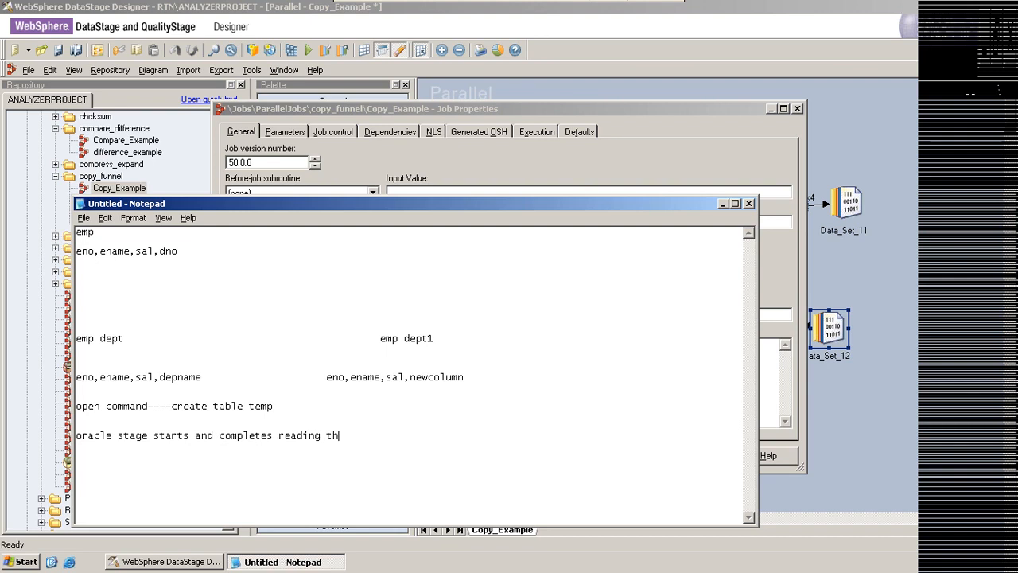
{"action": "type", "text": "e da"}
{"action": "type", "text": "ta"}
Step: Add the line "close command----delete temp" below the Oracle stage note and highlight the words "close command"
{"action": "key", "text": "Return"}
{"action": "key", "text": "Return"}
{"action": "type", "text": "close command----delete te"}
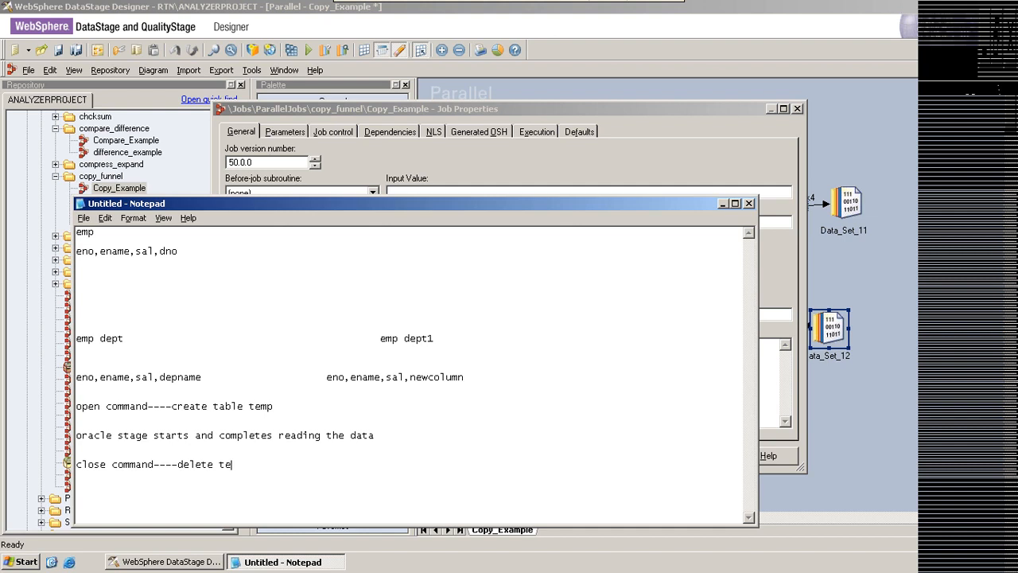
{"action": "type", "text": "mp"}
{"action": "left_click_drag", "start_coordinate": [81, 435], "coordinate": [76, 464]}
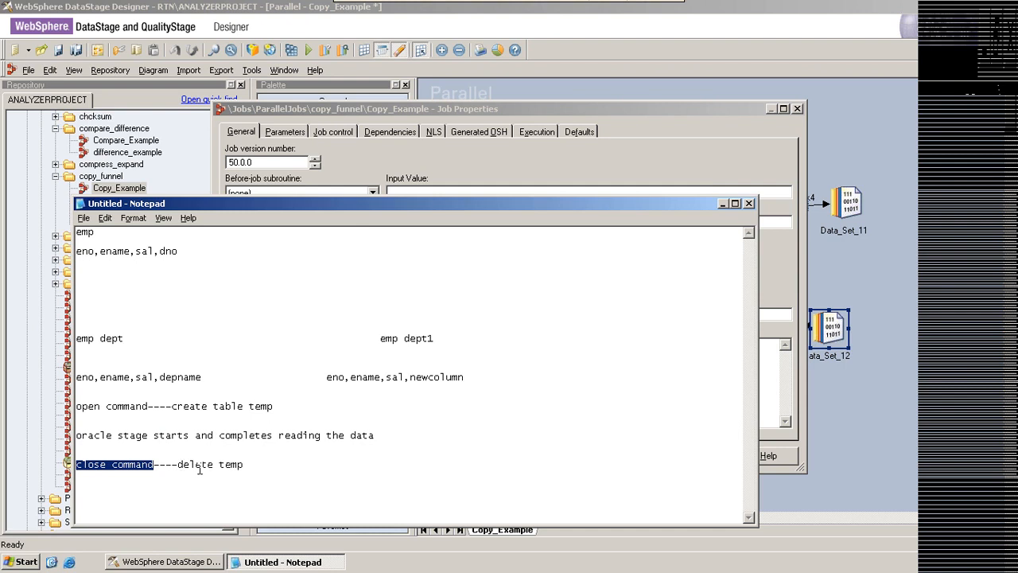
Step: Return to the Copy_Example job properties and show the available before-job subroutines
{"action": "left_click", "coordinate": [725, 203]}
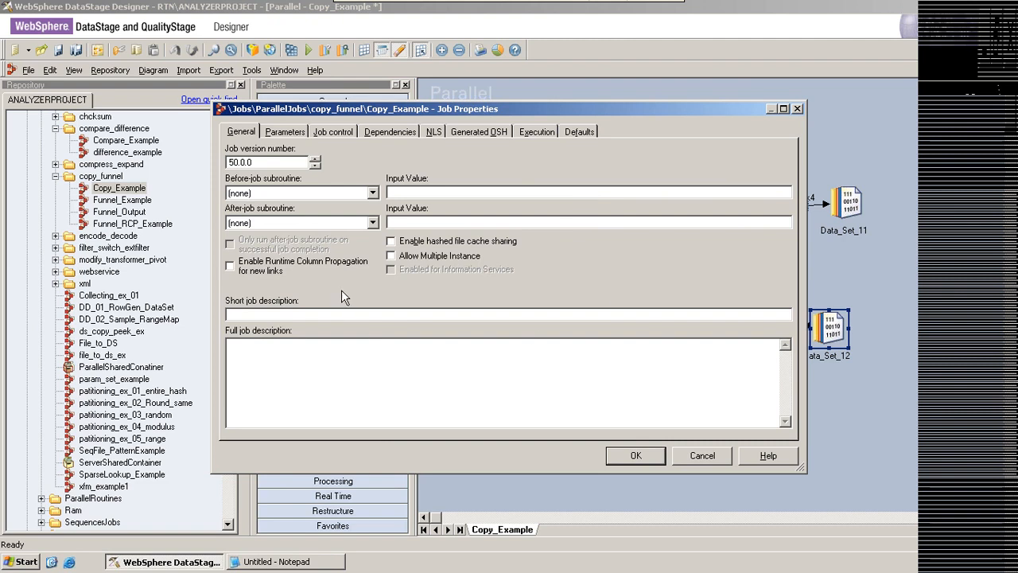
{"action": "left_click", "coordinate": [270, 562]}
{"action": "left_click", "coordinate": [270, 563]}
{"action": "left_click", "coordinate": [373, 194]}
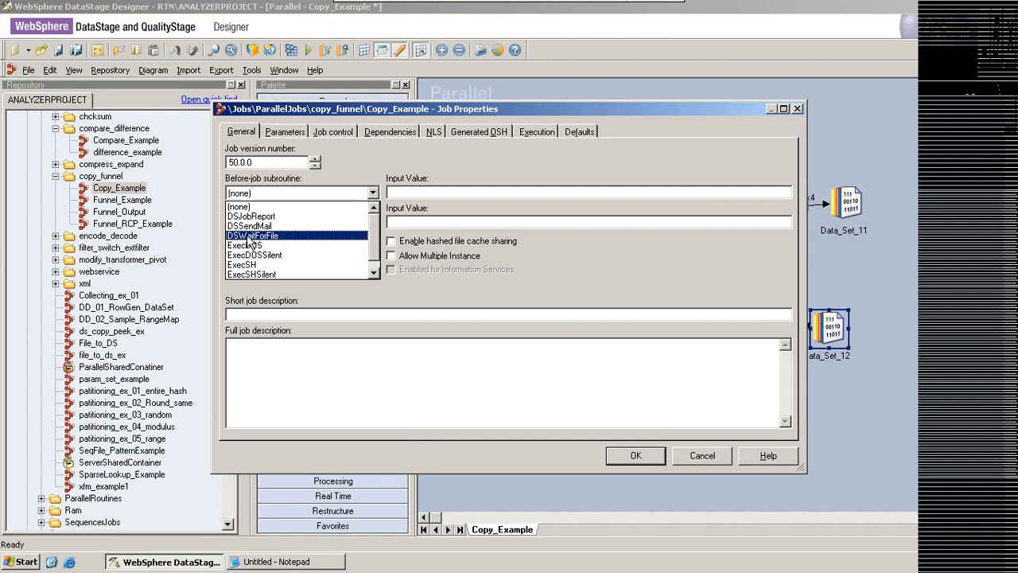
Step: Switch back to Notepad and add the heading "c------functions and procedures" below the close command note
{"action": "left_click", "coordinate": [284, 563]}
{"action": "left_click", "coordinate": [261, 464]}
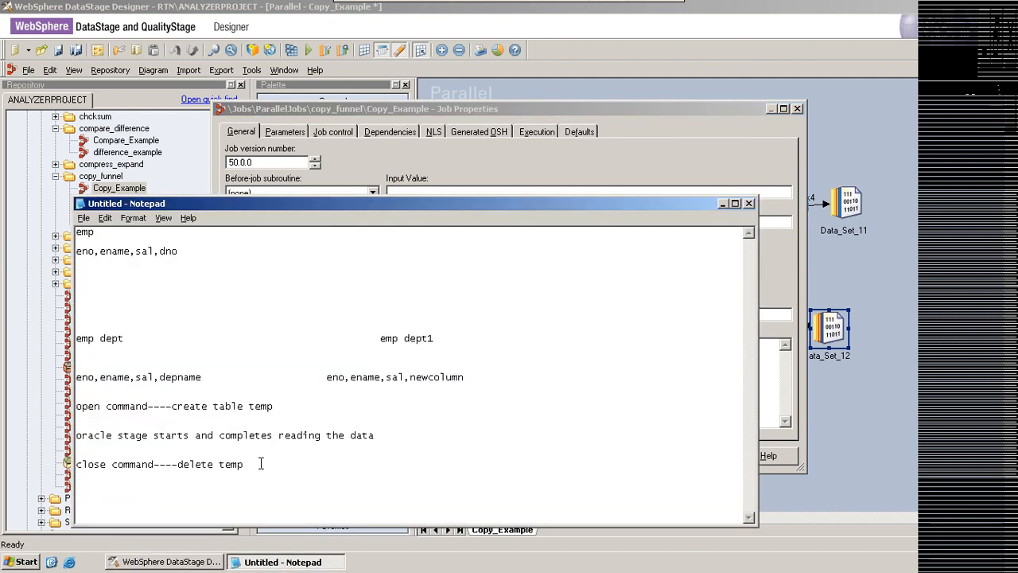
{"action": "key", "text": "Return"}
{"action": "key", "text": "Return"}
{"action": "key", "text": "Return"}
{"action": "key", "text": "Return"}
{"action": "type", "text": "c------"}
{"action": "type", "text": "functions"}
{"action": "type", "text": " and"}
{"action": "type", "text": "ro"}
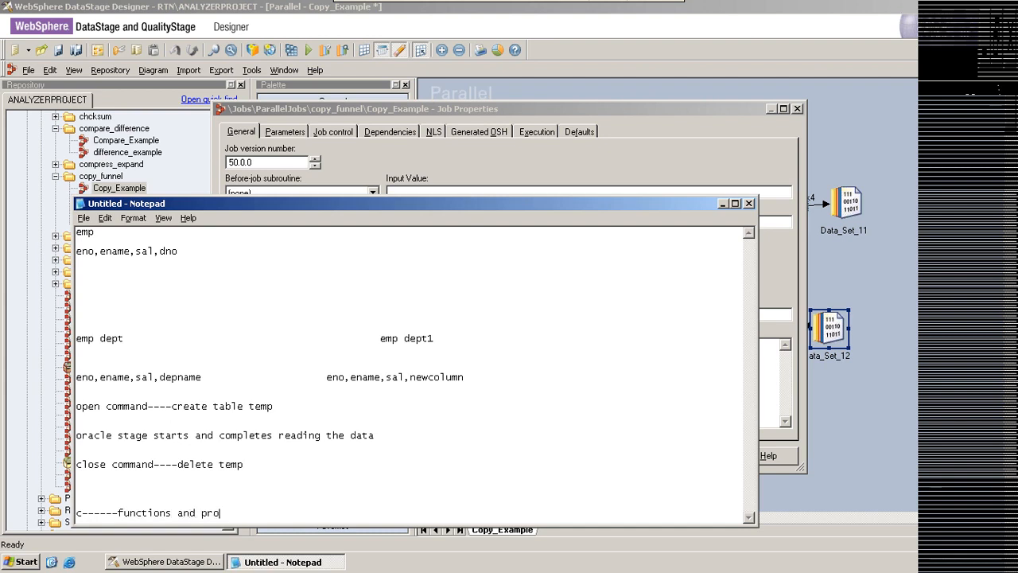
{"action": "type", "text": "cedures"}
Step: Write an indented "Main(){" block below the heading, with blank lines before its closing brace
{"action": "key", "text": "Return"}
{"action": "key", "text": "Return"}
{"action": "key", "text": "Return"}
{"action": "key", "text": "Return"}
{"action": "key", "text": "Return"}
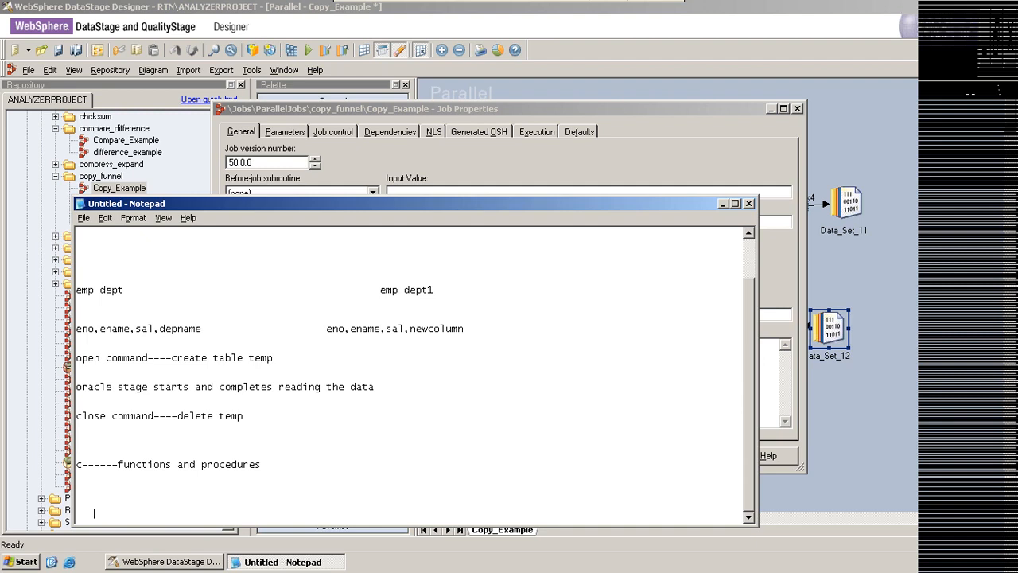
{"action": "type", "text": "Main(){}"}
{"action": "key", "text": "Return"}
{"action": "key", "text": "Return"}
{"action": "key", "text": "Return"}
{"action": "key", "text": "Return"}
{"action": "key", "text": "Return"}
{"action": "key", "text": "Return"}
{"action": "key", "text": "Return"}
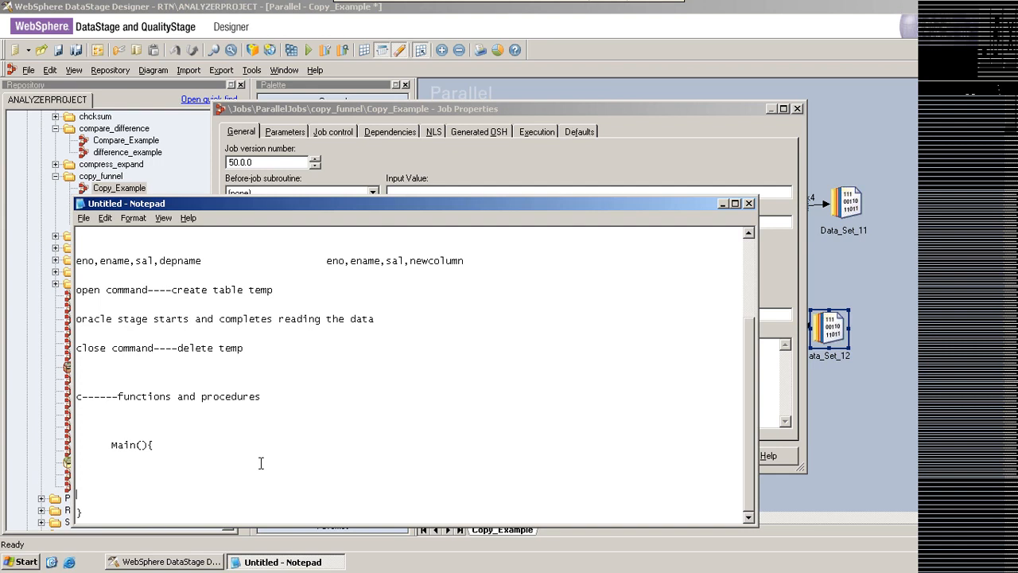
Step: Fill the Main block with separate lines reading 1, 2, add(), 3 and 4
{"action": "key", "text": "Up"}
{"action": "key", "text": "Up"}
{"action": "key", "text": "Up"}
{"action": "key", "text": "Up"}
{"action": "key", "text": "Up"}
{"action": "type", "text": "1"}
{"action": "key", "text": "Down"}
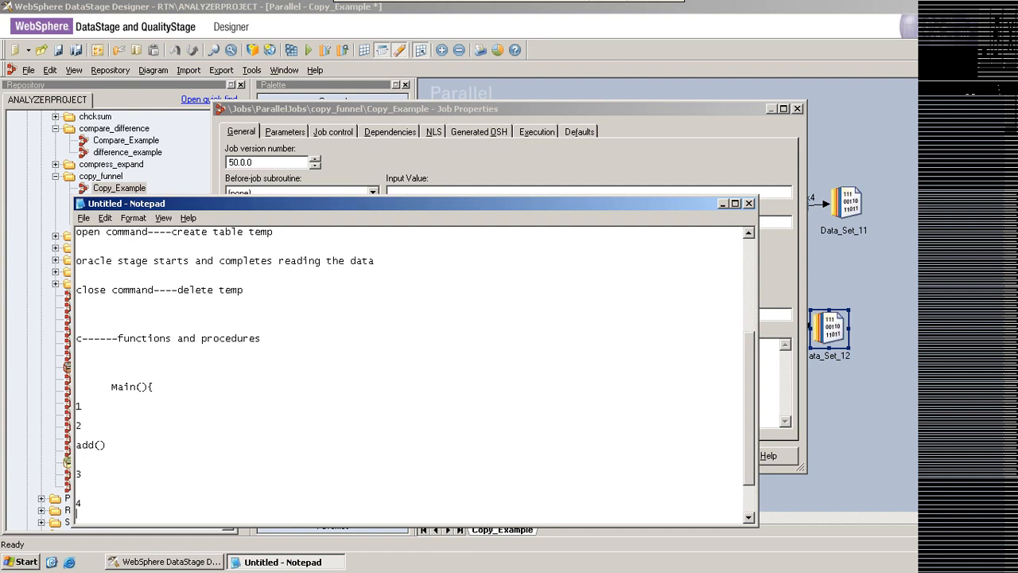
Step: Split the parentheses of the first add() call over several lines and enter a+b=c between them
{"action": "left_click", "coordinate": [100, 445]}
{"action": "key", "text": "Return"}
{"action": "key", "text": "Return"}
{"action": "key", "text": "Return"}
{"action": "key", "text": "Up"}
{"action": "type", "text": "a+b=c"}
Step: Enter a+b=c inside the parentheses of the add() call below line 4
{"action": "key", "text": "Down"}
{"action": "key", "text": "Down"}
{"action": "key", "text": "Down"}
{"action": "key", "text": "Down"}
{"action": "key", "text": "Down"}
{"action": "key", "text": "Down"}
{"action": "key", "text": "Down"}
{"action": "key", "text": "Down"}
{"action": "key", "text": "Down"}
{"action": "key", "text": "Down"}
{"action": "key", "text": "Down"}
{"action": "key", "text": "Down"}
{"action": "key", "text": "Down"}
{"action": "key", "text": "Up"}
{"action": "key", "text": "Up"}
{"action": "key", "text": "Up"}
{"action": "key", "text": "Up"}
{"action": "key", "text": "Up"}
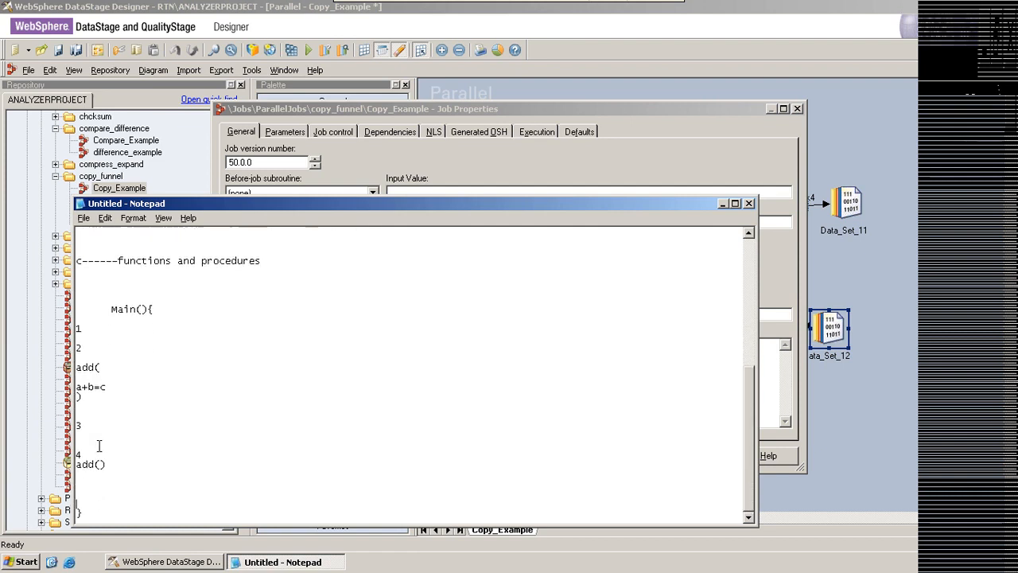
{"action": "key", "text": "Right"}
{"action": "key", "text": "Right"}
{"action": "key", "text": "Right"}
{"action": "key", "text": "Right"}
{"action": "type", "text": "a+b=c"}
Step: Add the lines 5, 6 and add(a+b=c) below the second add call, and maximize the Notepad window
{"action": "key", "text": "Return"}
{"action": "type", "text": "5"}
{"action": "key", "text": "Return"}
{"action": "type", "text": "6"}
{"action": "key", "text": "Return"}
{"action": "type", "text": "add(a+b=c)"}
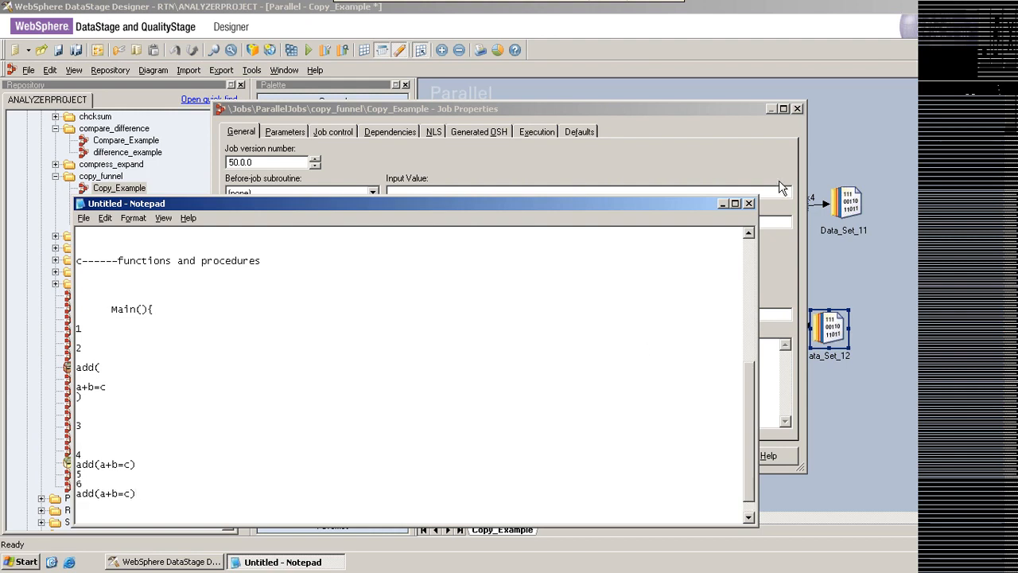
{"action": "left_click", "coordinate": [735, 204]}
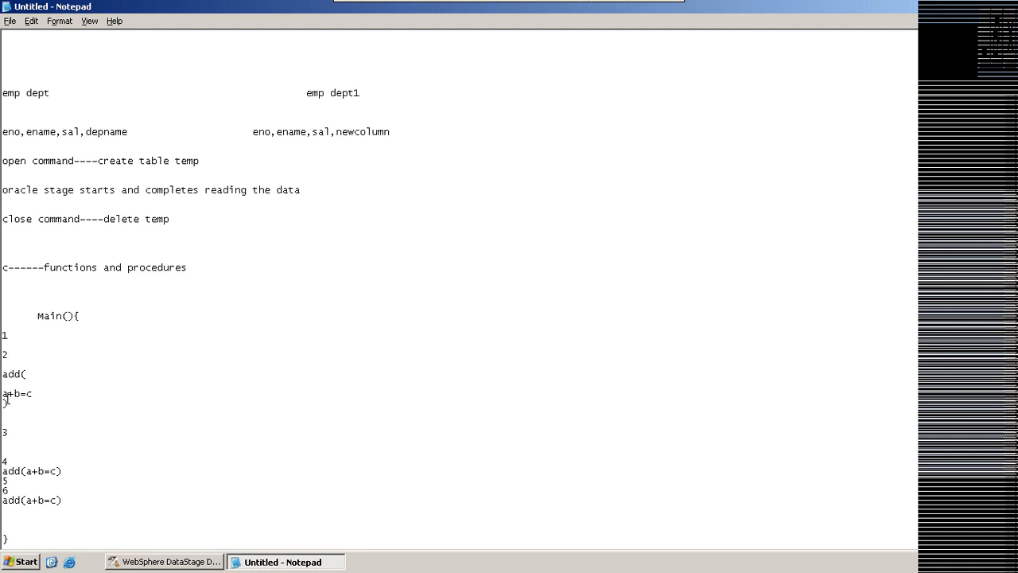
Step: Reduce the first add call in the Main block to add() on a single line by removing a+b=c
{"action": "mouse_move", "coordinate": [2, 393]}
{"action": "left_mouse_down"}
{"action": "mouse_move", "coordinate": [9, 404]}
{"action": "mouse_move", "coordinate": [3, 379]}
{"action": "left_mouse_up"}
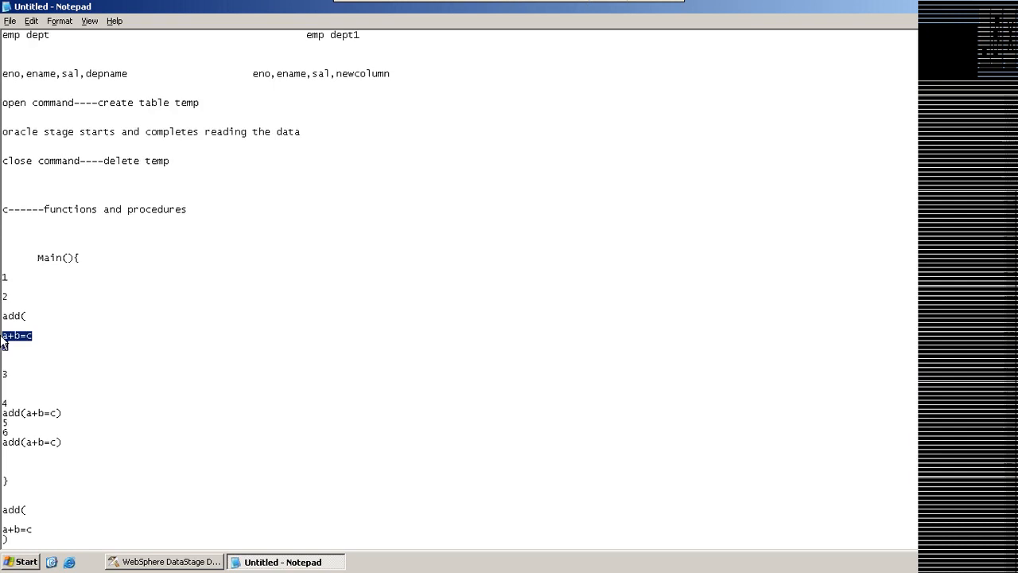
{"action": "key", "text": "BackSpace"}
{"action": "key", "text": "BackSpace"}
{"action": "key", "text": "BackSpace"}
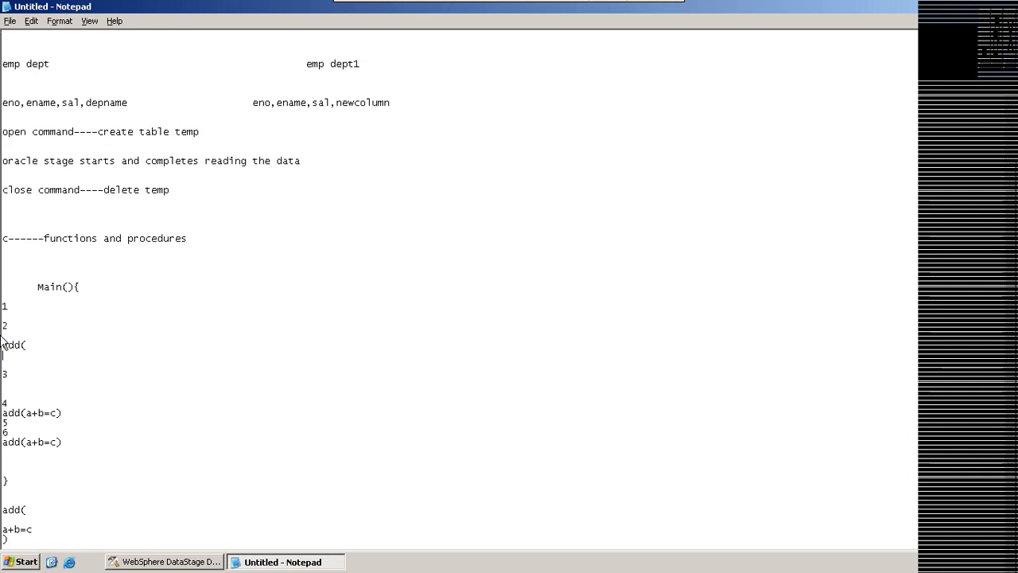
{"action": "left_click", "coordinate": [39, 344]}
{"action": "type", "text": ")"}
Step: Remove a+b=c from the second and third add calls in the Main block, leaving each as add()
{"action": "left_click_drag", "start_coordinate": [25, 412], "coordinate": [57, 412]}
{"action": "key", "text": "BackSpace"}
{"action": "left_click_drag", "start_coordinate": [25, 442], "coordinate": [57, 444]}
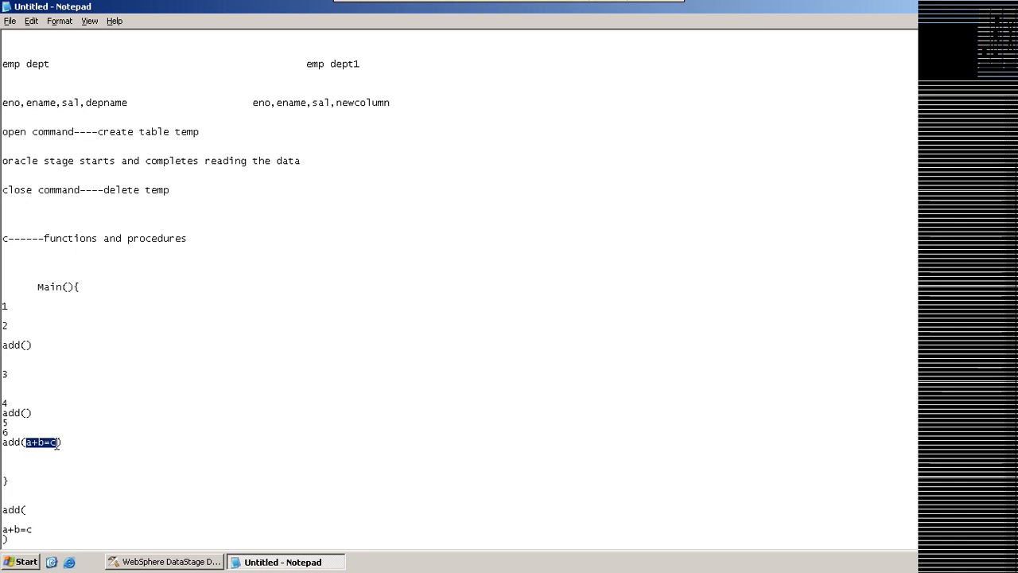
{"action": "key", "text": "Home"}
{"action": "key", "text": "Delete"}
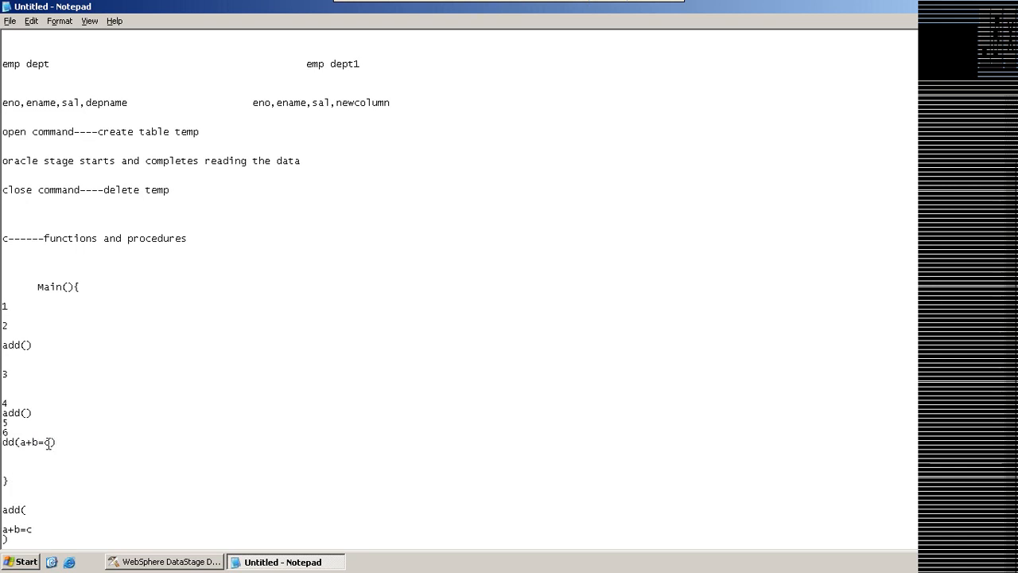
{"action": "type", "text": "a"}
{"action": "key", "text": "Right"}
{"action": "key", "text": "Right"}
{"action": "key", "text": "Right"}
{"action": "key", "text": "Delete"}
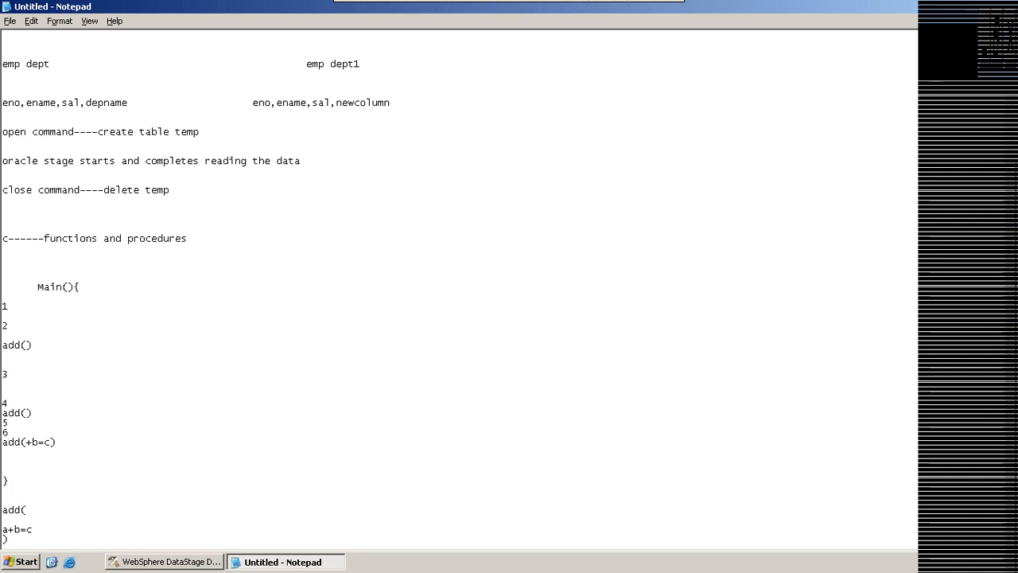
{"action": "key", "text": "Delete"}
{"action": "key", "text": "Delete"}
{"action": "key", "text": "Delete"}
{"action": "key", "text": "Delete"}
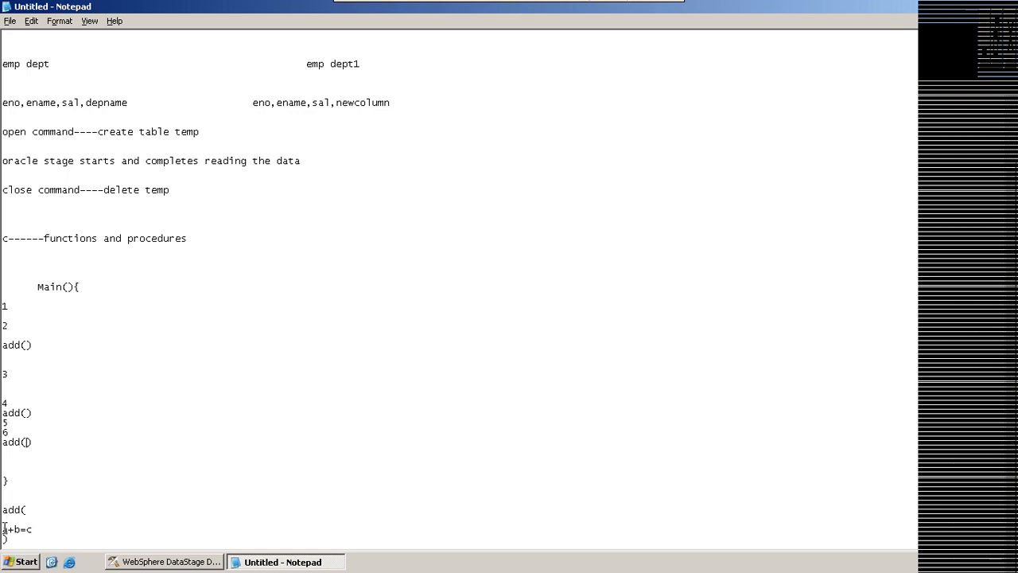
Step: Extend the add definition below the Main block with lines 1 to 5 under a+b=c, and highlight the definition and the first add() call
{"action": "left_click_drag", "start_coordinate": [2, 529], "coordinate": [26, 527]}
{"action": "left_click_drag", "start_coordinate": [32, 296], "coordinate": [27, 298]}
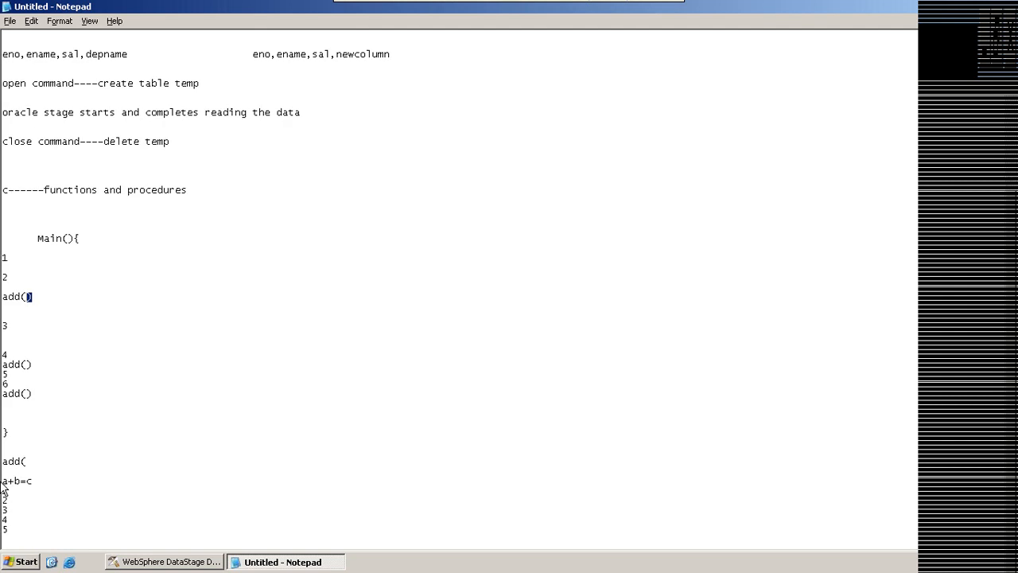
{"action": "left_click_drag", "start_coordinate": [4, 479], "coordinate": [15, 521]}
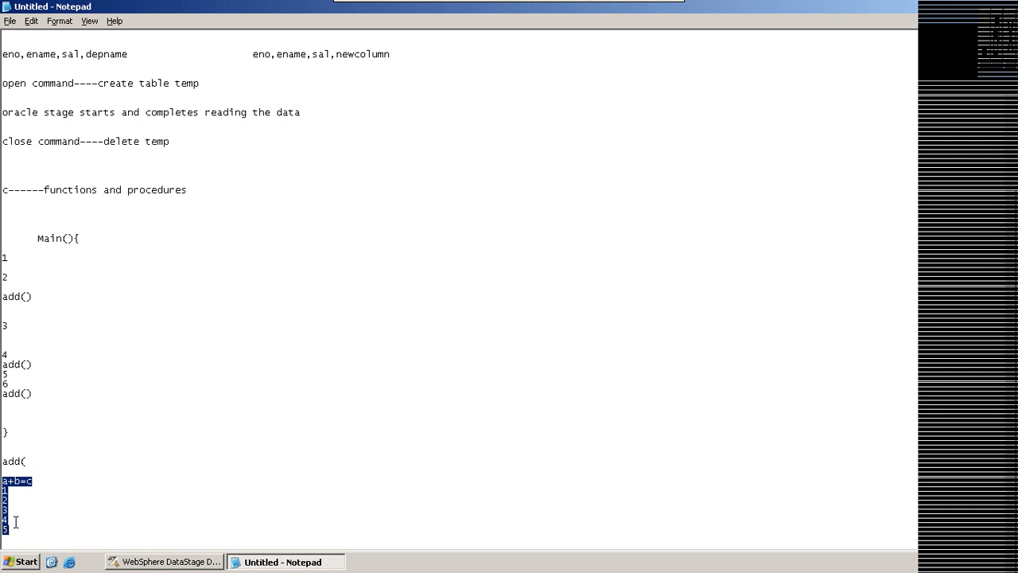
{"action": "left_click", "coordinate": [16, 522]}
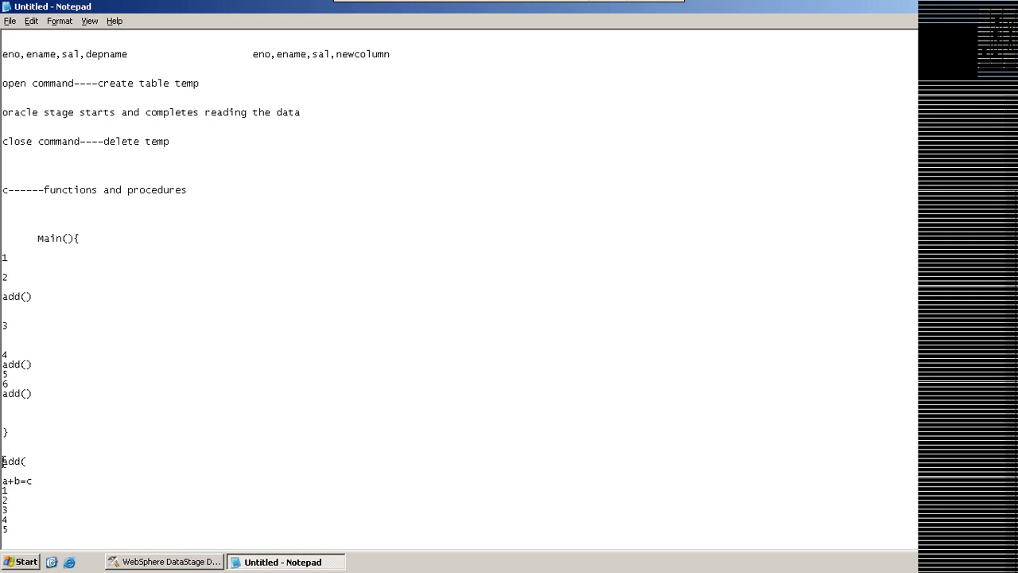
{"action": "left_click_drag", "start_coordinate": [3, 461], "coordinate": [24, 533]}
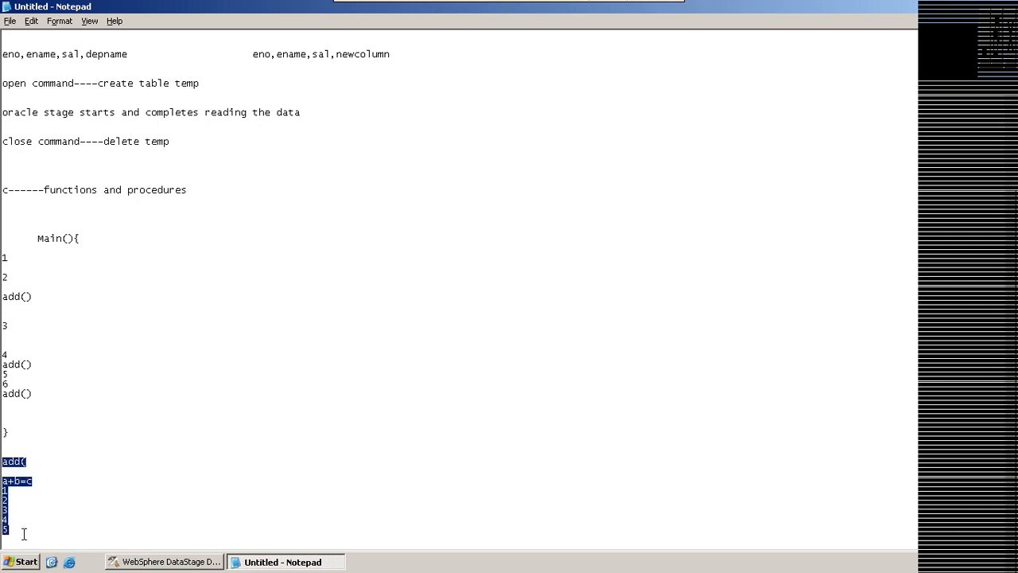
{"action": "left_click", "coordinate": [21, 519]}
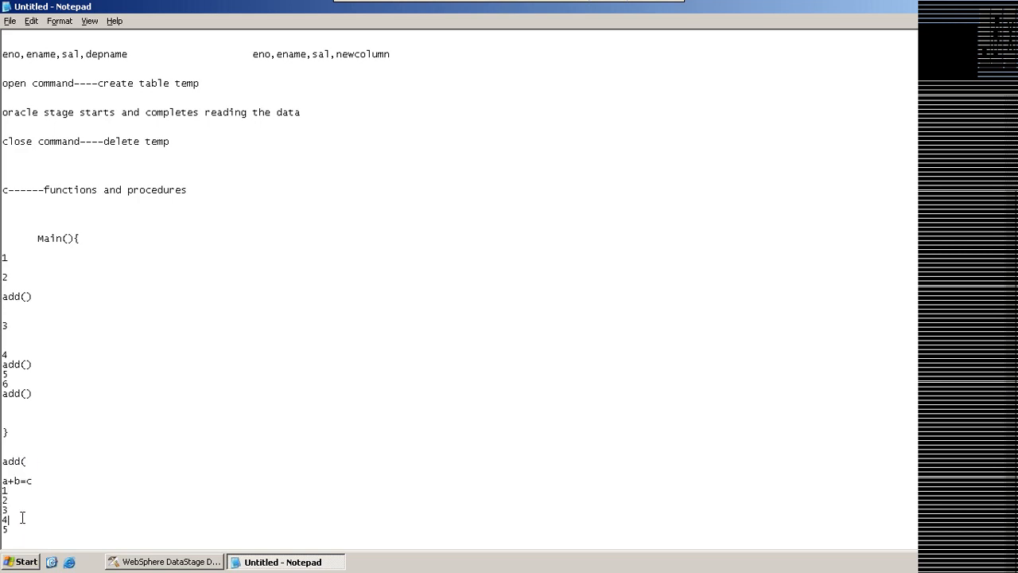
{"action": "double_click", "coordinate": [21, 461]}
{"action": "left_click_drag", "start_coordinate": [32, 291], "coordinate": [24, 295]}
{"action": "left_click_drag", "start_coordinate": [24, 295], "coordinate": [15, 294]}
{"action": "left_click_drag", "start_coordinate": [3, 461], "coordinate": [31, 465]}
Step: Switch to WebSphere DataStage Designer and review the before-job and after-job subroutine choices in Copy_Example's job properties, closing them without changes
{"action": "key", "text": "alt+Tab"}
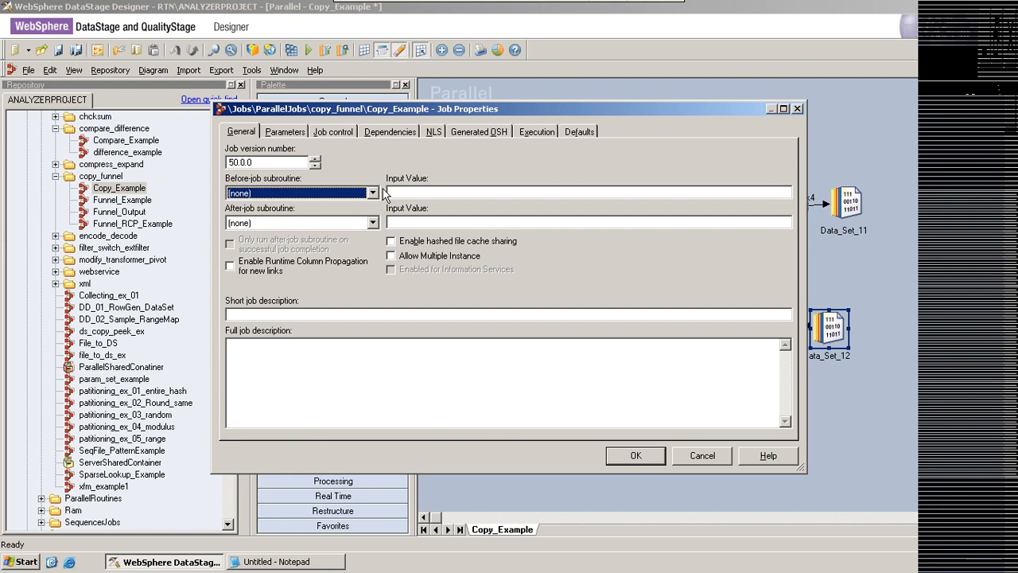
{"action": "left_click", "coordinate": [372, 194]}
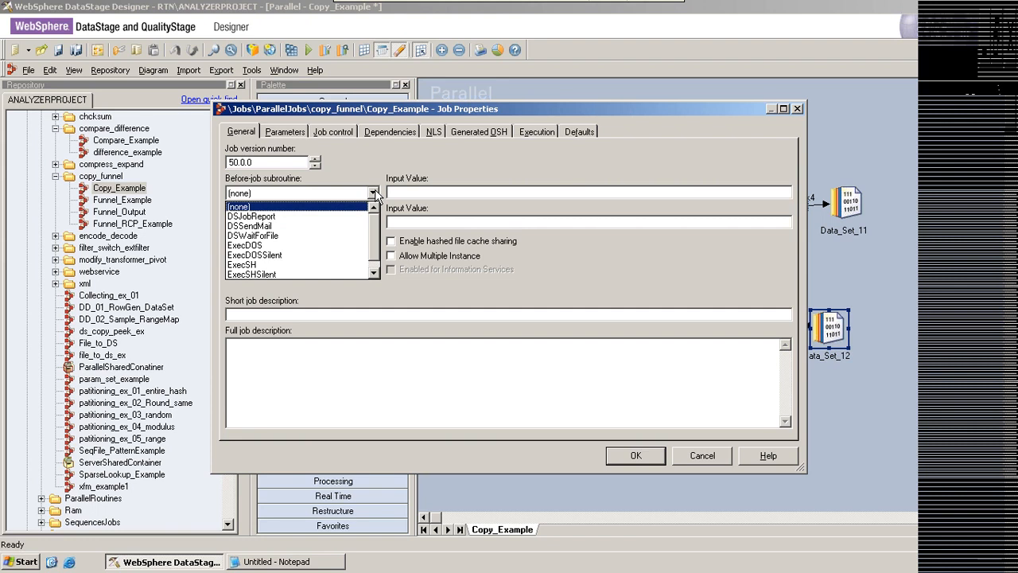
{"action": "left_click", "coordinate": [372, 194]}
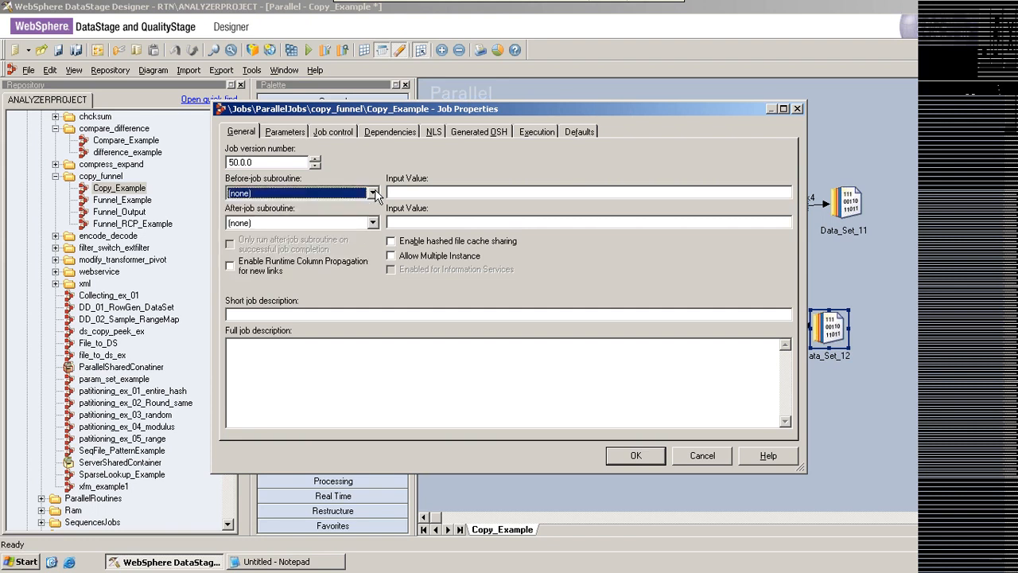
{"action": "left_click", "coordinate": [371, 223]}
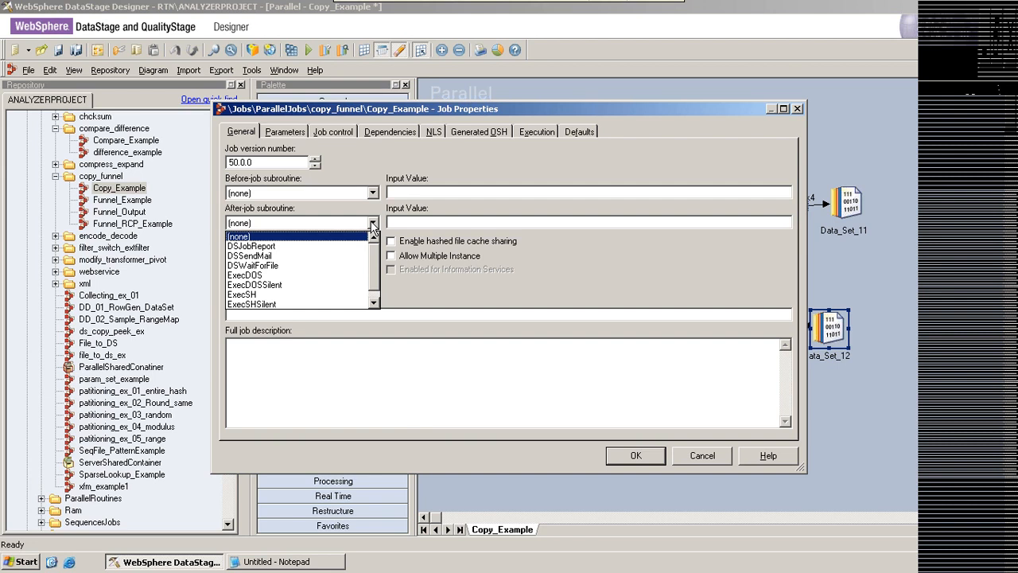
{"action": "left_click", "coordinate": [372, 223]}
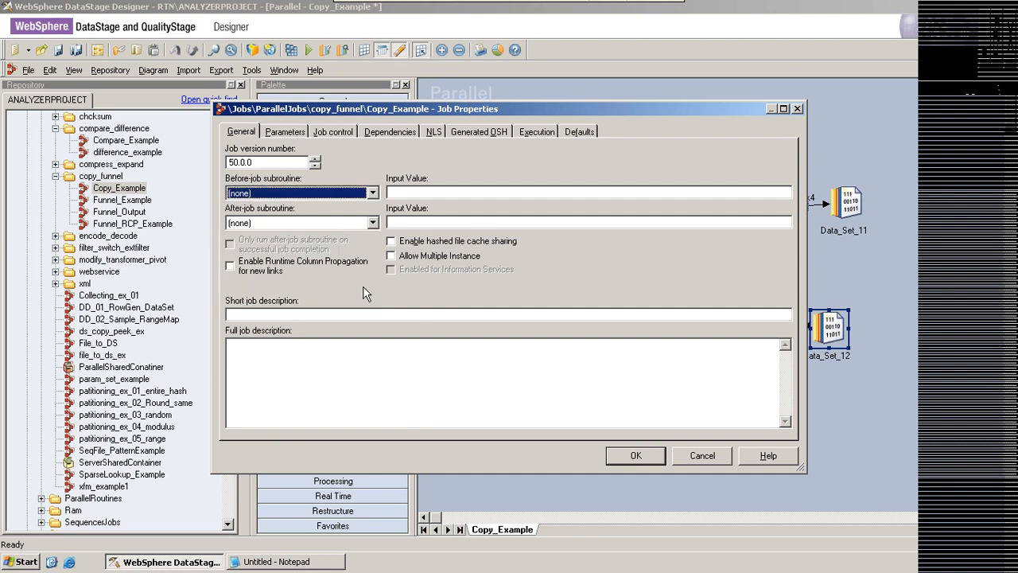
{"action": "left_click", "coordinate": [695, 457]}
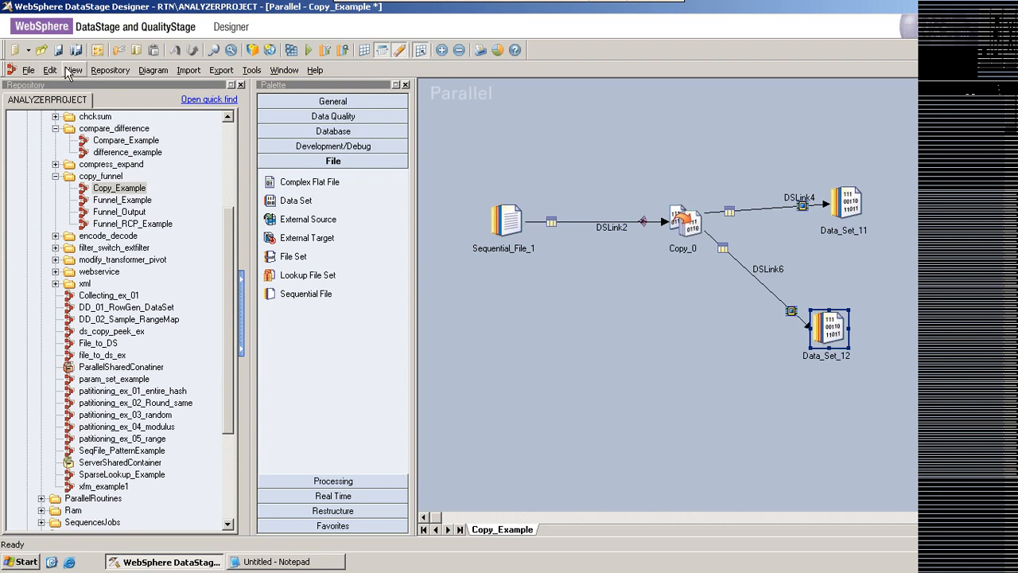
Step: Save the modified Copy_Example job and generate its report with the default name, description and style sheet
{"action": "left_click", "coordinate": [74, 71]}
{"action": "mouse_move", "coordinate": [51, 71]}
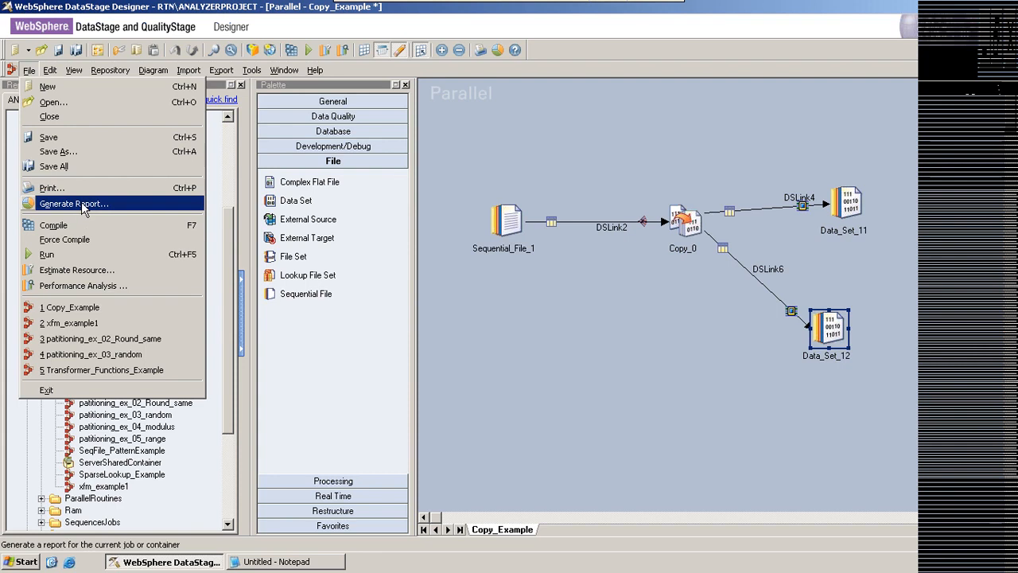
{"action": "left_click", "coordinate": [83, 205]}
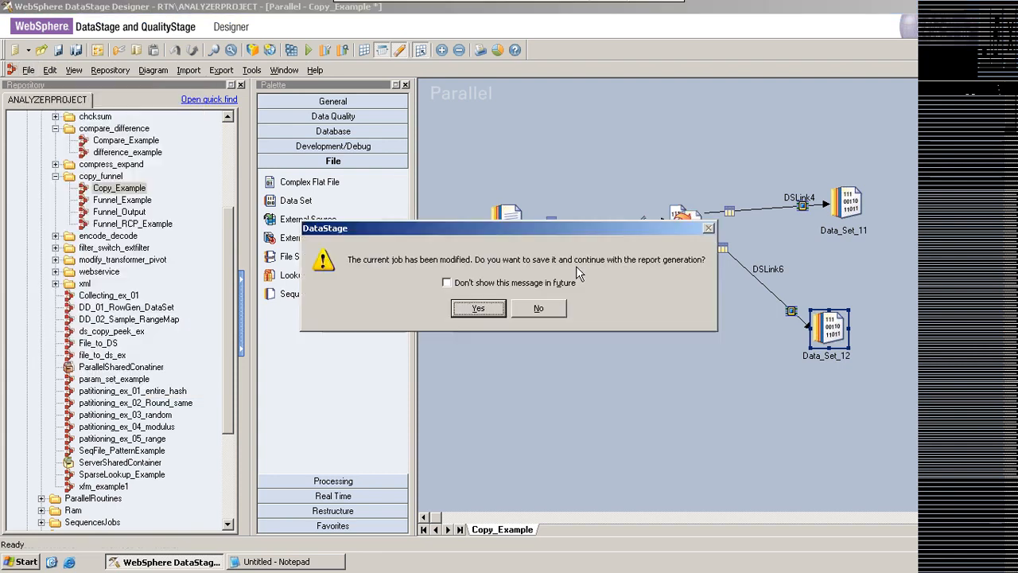
{"action": "left_click", "coordinate": [482, 307]}
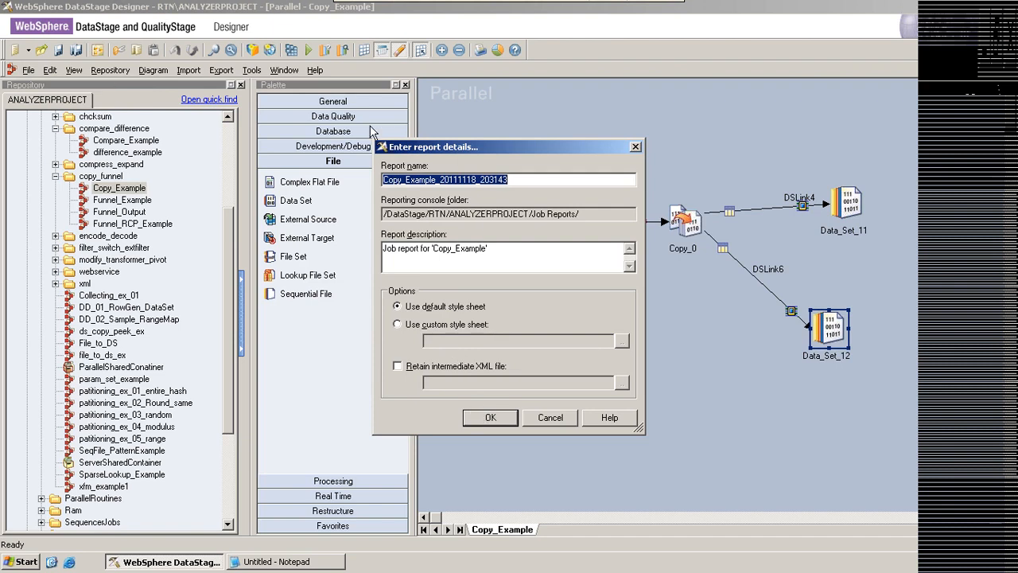
{"action": "left_click_drag", "start_coordinate": [447, 145], "coordinate": [311, 155]}
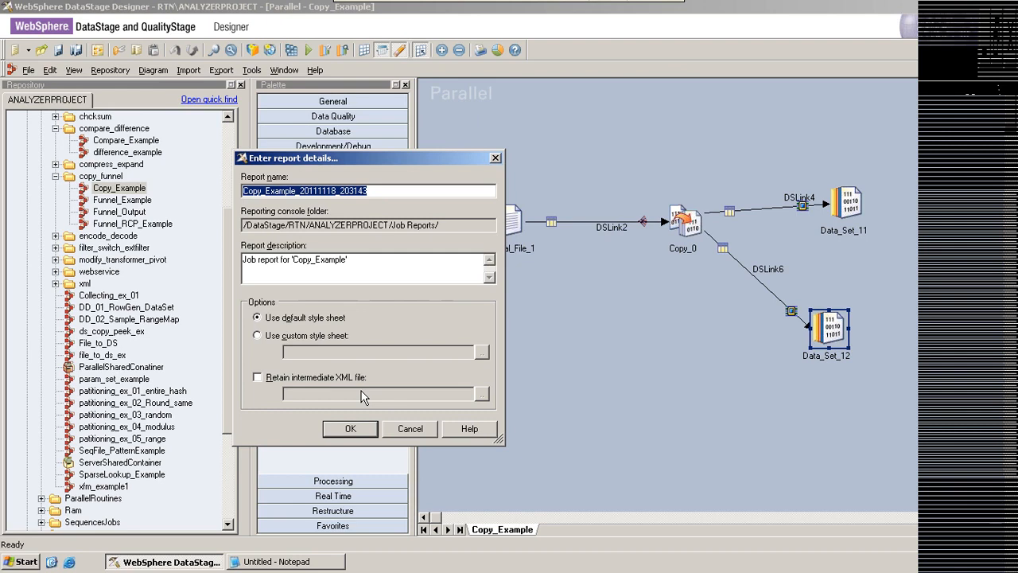
{"action": "left_click", "coordinate": [328, 435]}
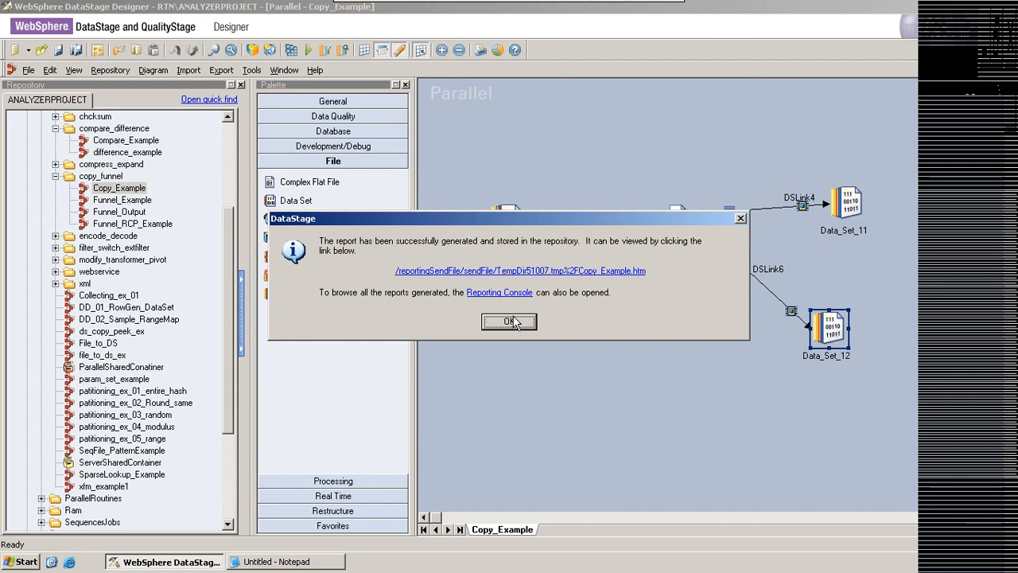
Step: Open the generated Copy_Example report in a maximized browser window and read through its job properties and stage sections
{"action": "left_click", "coordinate": [493, 271]}
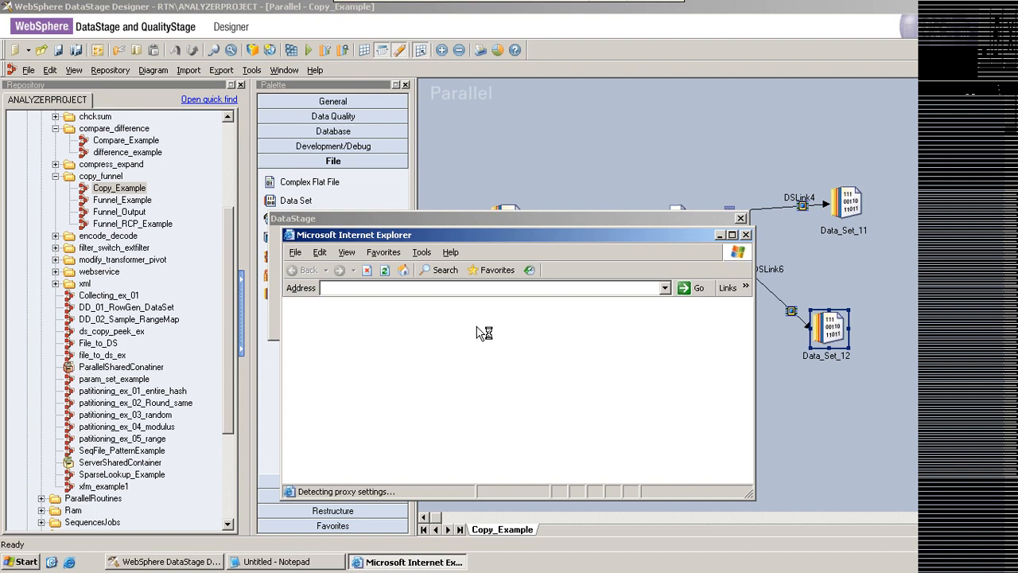
{"action": "left_click", "coordinate": [732, 235]}
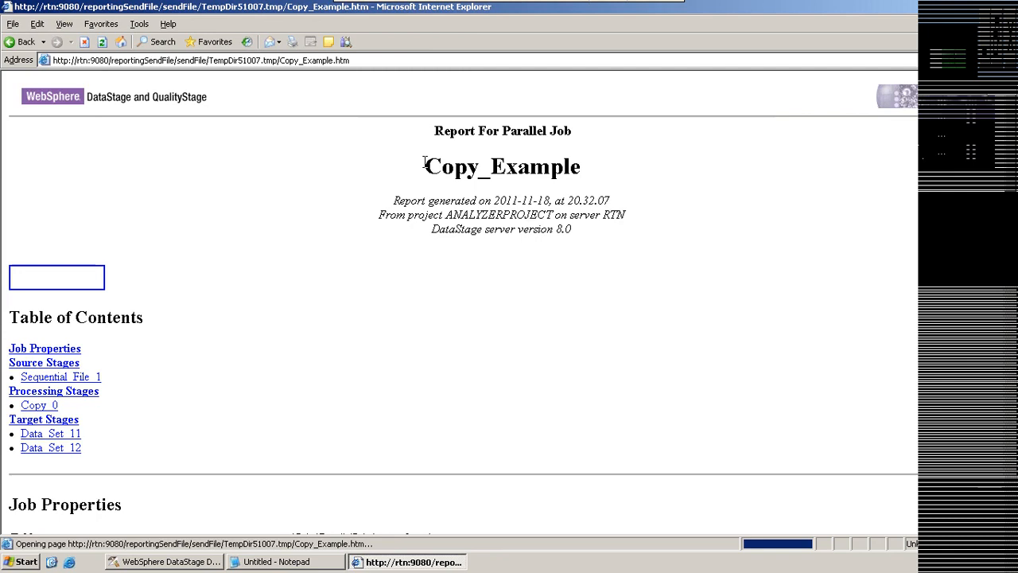
{"action": "scroll", "coordinate": [424, 164], "scroll_direction": "down", "scroll_amount": 8}
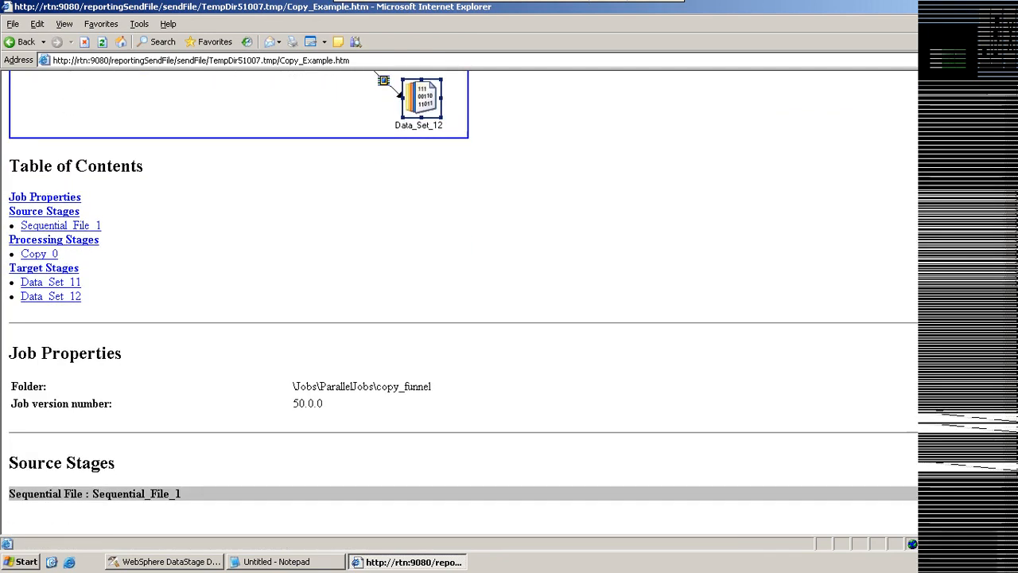
{"action": "scroll", "coordinate": [464, 300], "scroll_direction": "down", "scroll_amount": 2}
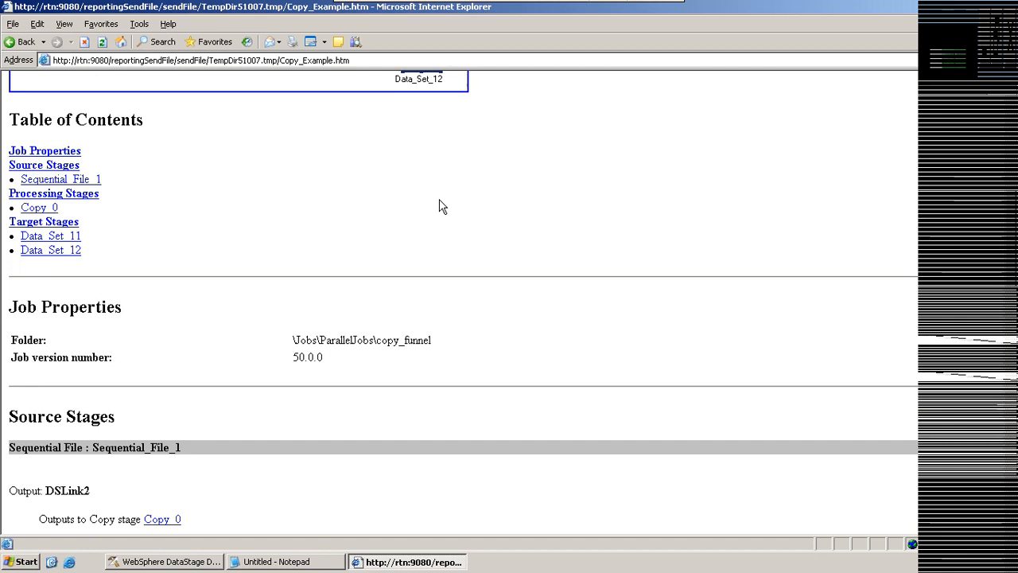
{"action": "scroll", "coordinate": [442, 207], "scroll_direction": "down", "scroll_amount": 5}
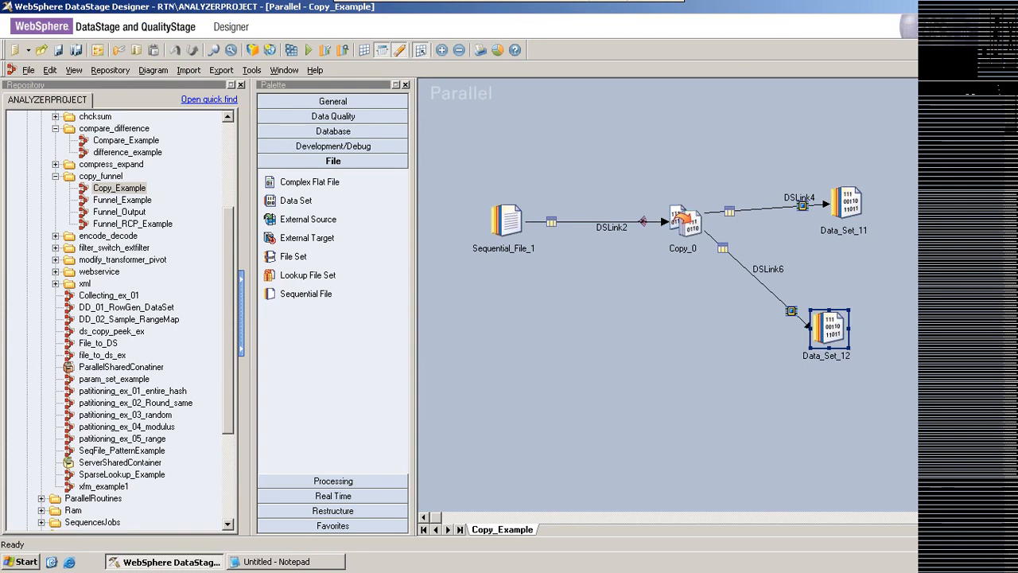
Step: Set the before-job subroutine in Copy_Example's job properties to DSJobReport
{"action": "double_click", "coordinate": [588, 284]}
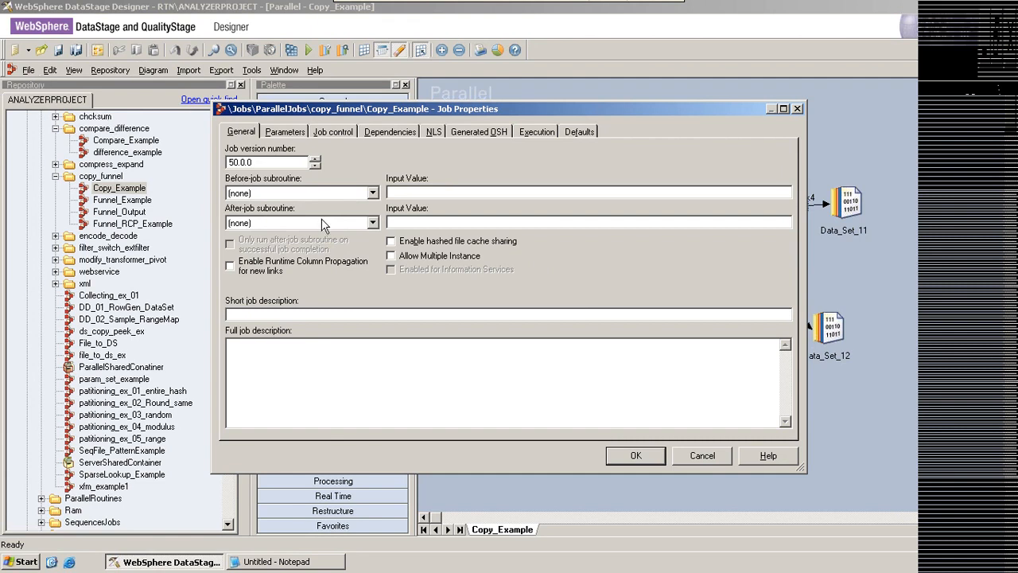
{"action": "left_click", "coordinate": [372, 194]}
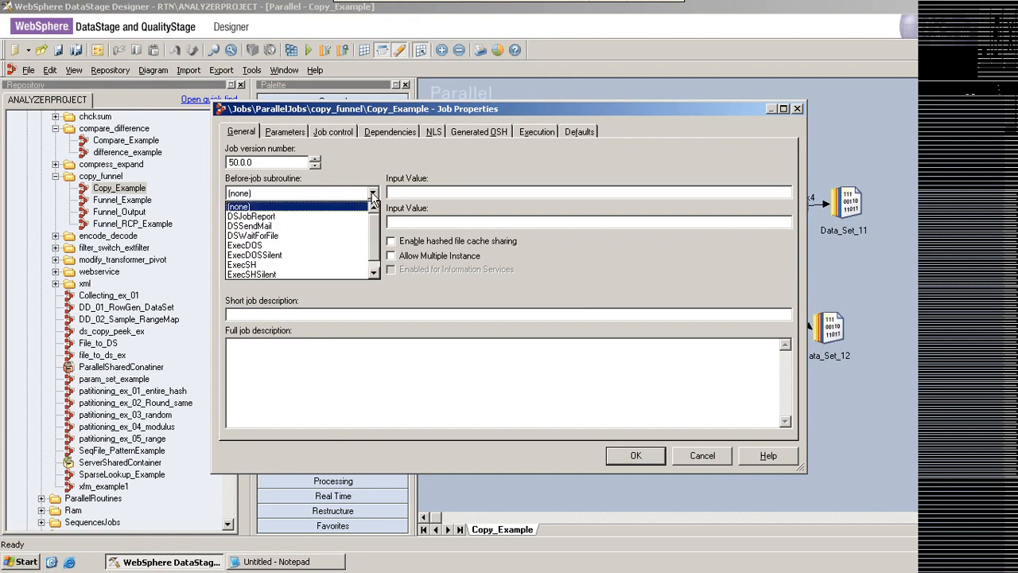
{"action": "left_click", "coordinate": [266, 218]}
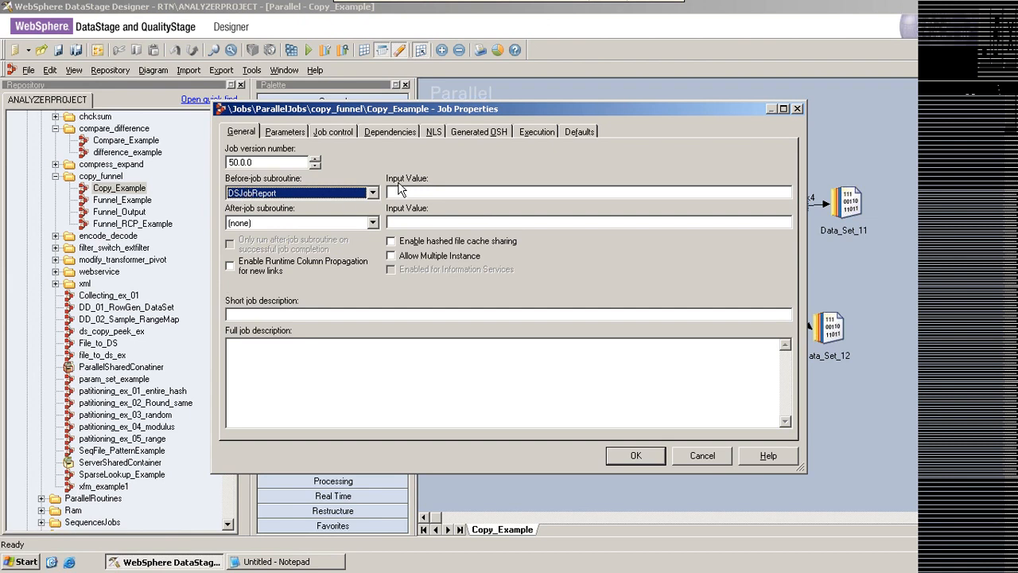
Step: Review the other before-job subroutine choices and the after-job subroutine choices, keeping both current selections
{"action": "left_click", "coordinate": [373, 194]}
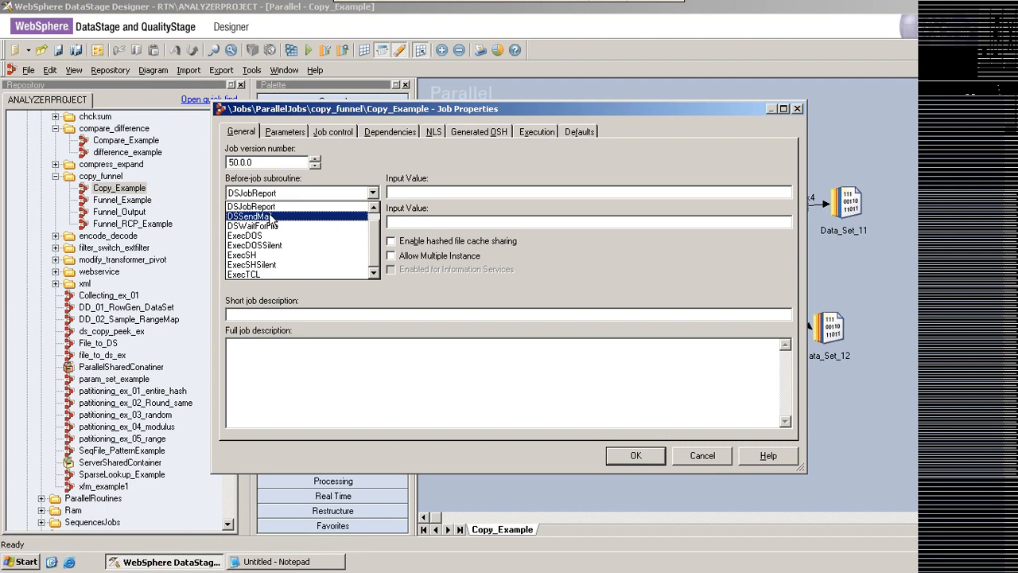
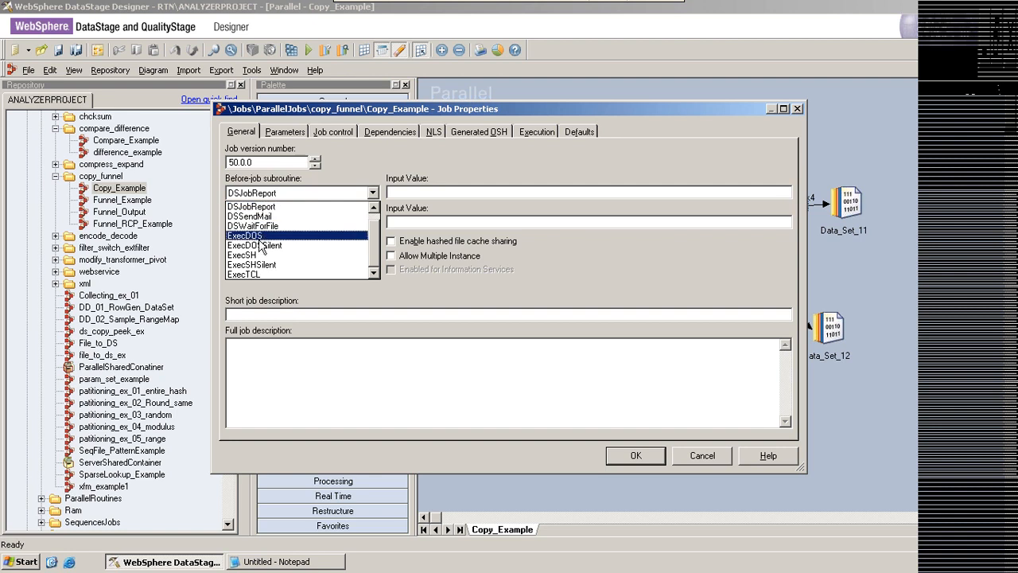
{"action": "left_click", "coordinate": [368, 154]}
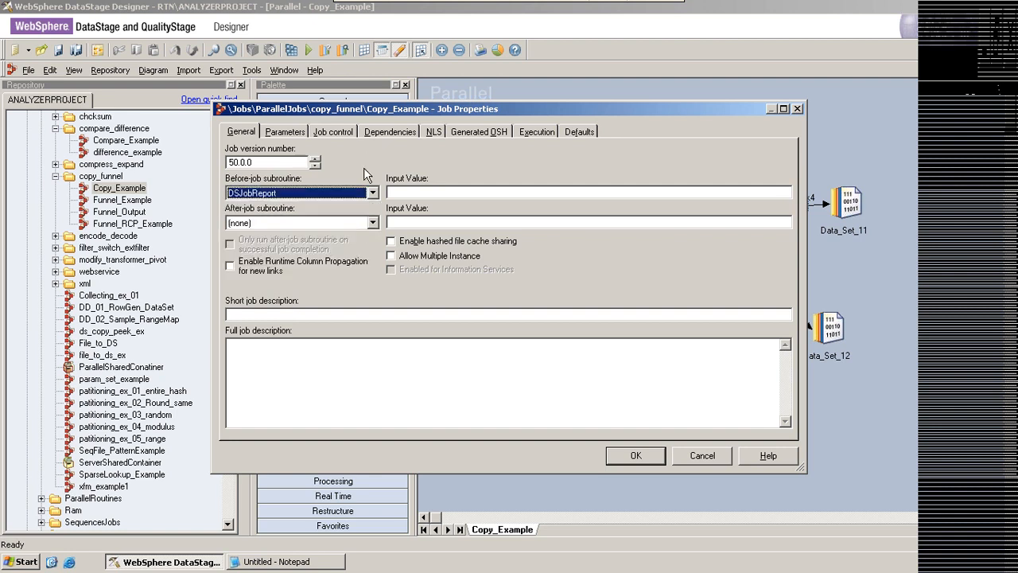
{"action": "left_click", "coordinate": [372, 223]}
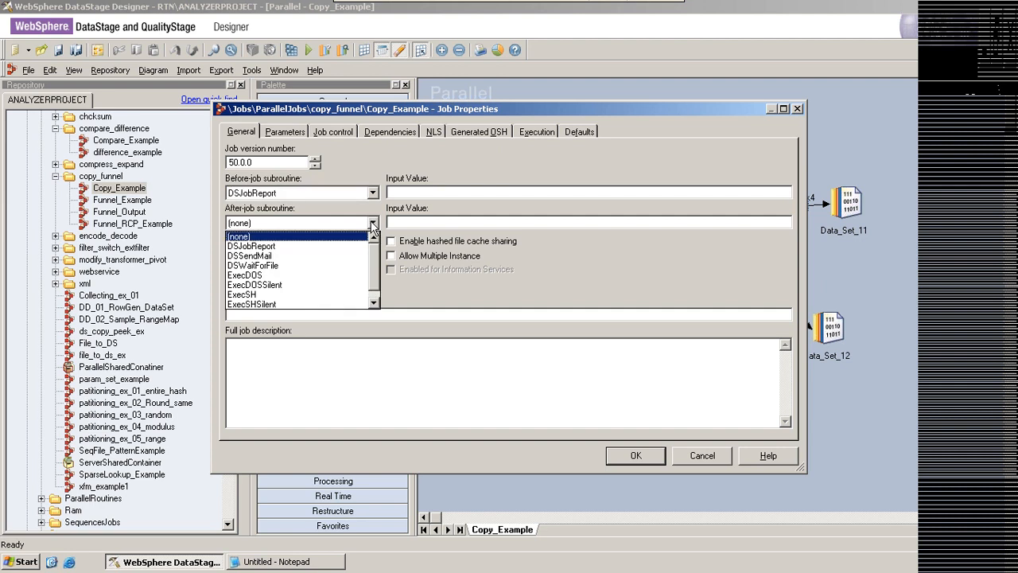
{"action": "left_click", "coordinate": [302, 204]}
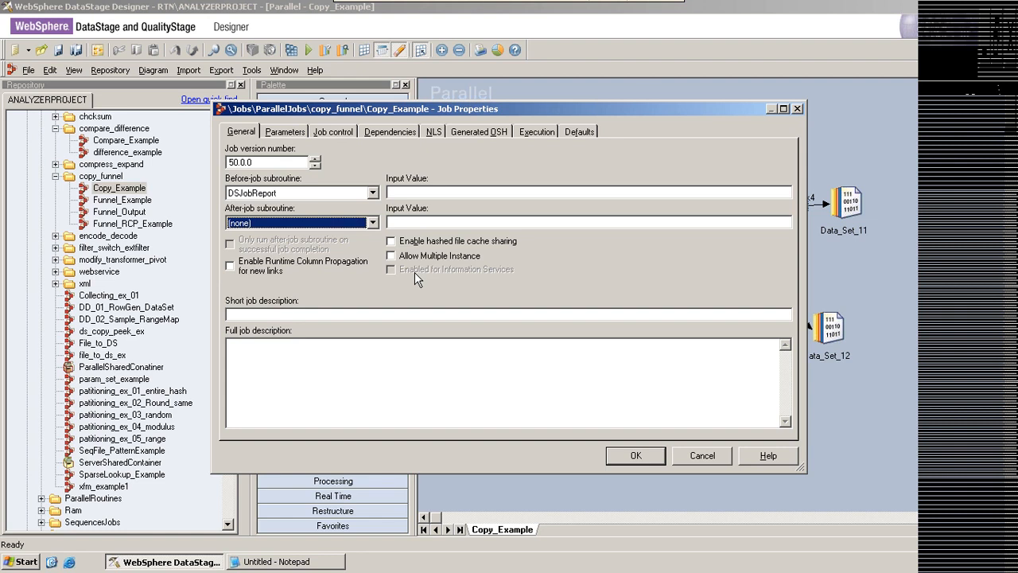
Step: Set the after-job subroutine to DSJobReport, and toggle the successful-completion-only and Runtime Column Propagation options on and back off
{"action": "key", "text": "Down"}
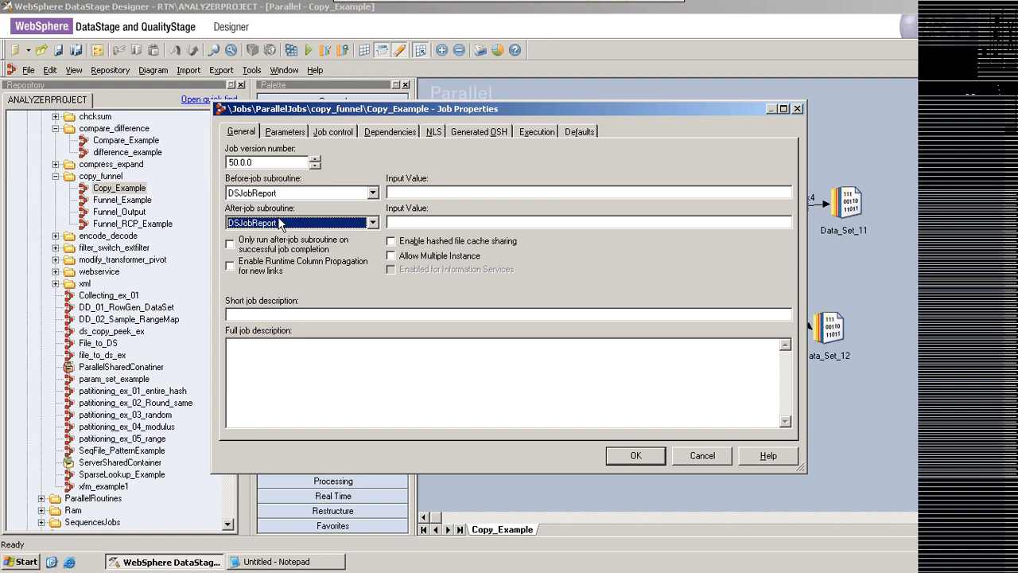
{"action": "left_click", "coordinate": [231, 243]}
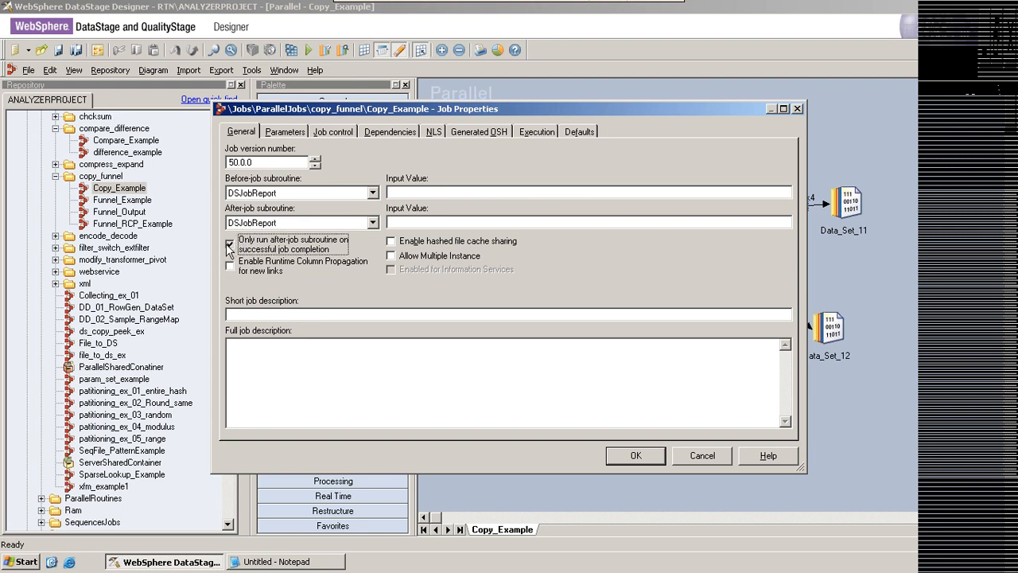
{"action": "left_click", "coordinate": [230, 245]}
{"action": "left_click", "coordinate": [237, 272]}
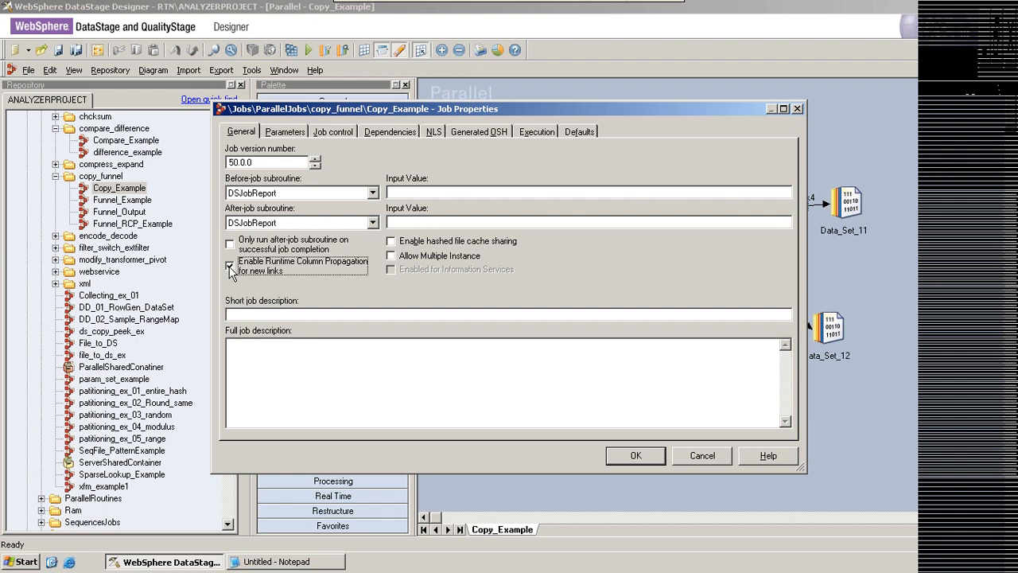
{"action": "left_click", "coordinate": [229, 267]}
Step: Switch to the Notepad notes and write "3 different" followed by "job" on the same line
{"action": "left_click", "coordinate": [288, 561]}
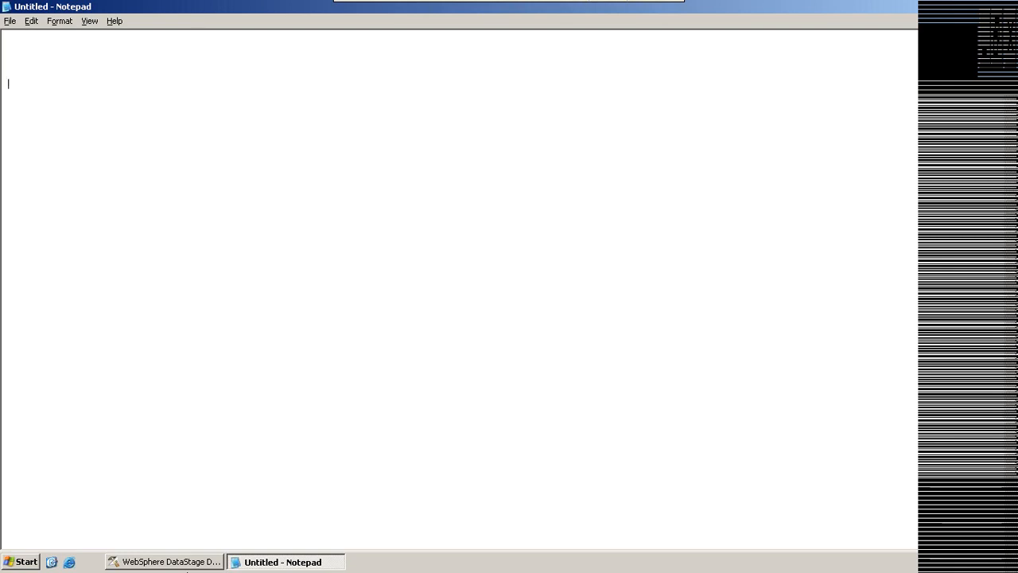
{"action": "type", "text": "job"}
{"action": "key", "text": "Left"}
{"action": "key", "text": "Left"}
{"action": "key", "text": "Left"}
{"action": "key", "text": "Left"}
{"action": "key", "text": "Left"}
{"action": "key", "text": "Left"}
{"action": "key", "text": "Left"}
{"action": "key", "text": "Left"}
{"action": "type", "text": "3 different"}
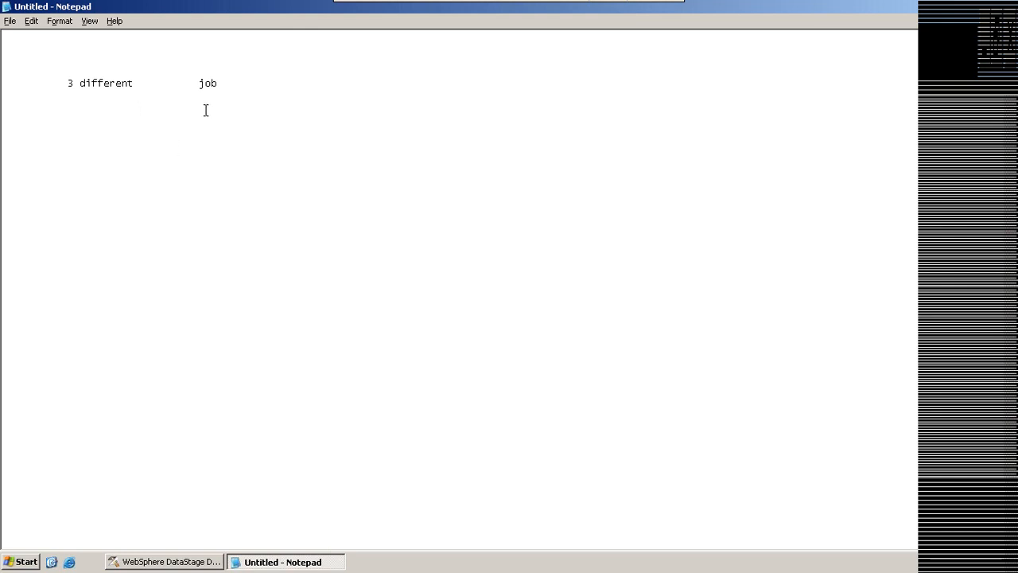
Step: Repeat the word "job" on two more lines, aligned beneath the first job entry
{"action": "left_click", "coordinate": [222, 80]}
{"action": "left_click_drag", "start_coordinate": [222, 80], "coordinate": [199, 82]}
{"action": "type", "text": "job"}
{"action": "type", "text": "job"}
{"action": "key", "text": "Return"}
{"action": "key", "text": "Tab"}
{"action": "key", "text": "Tab"}
{"action": "key", "text": "Tab"}
{"action": "type", "text": "job"}
Step: Append an underscore to the first job entry in the notes
{"action": "left_click_drag", "start_coordinate": [222, 107], "coordinate": [202, 85]}
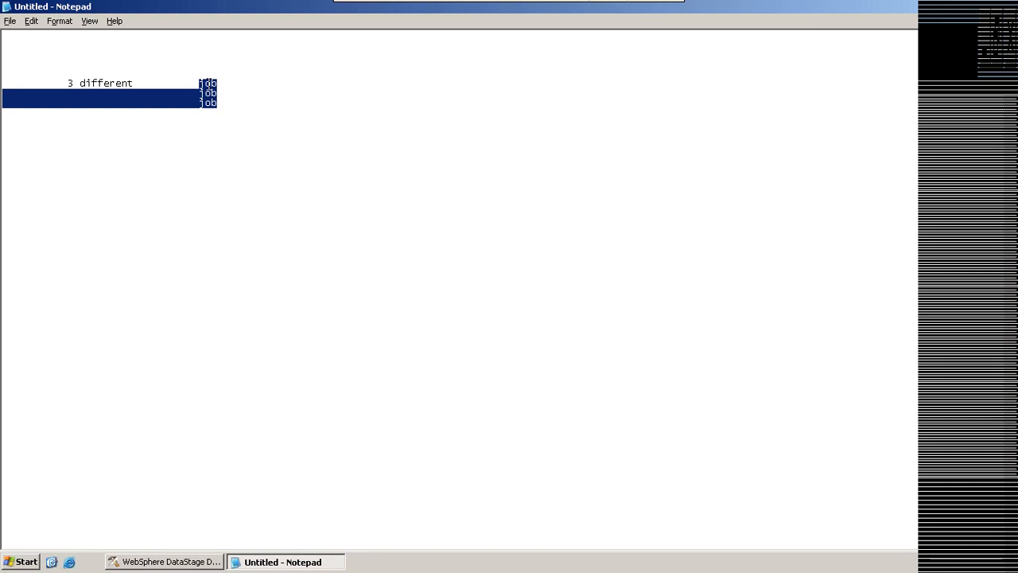
{"action": "left_click", "coordinate": [218, 83]}
{"action": "type", "text": "_"}
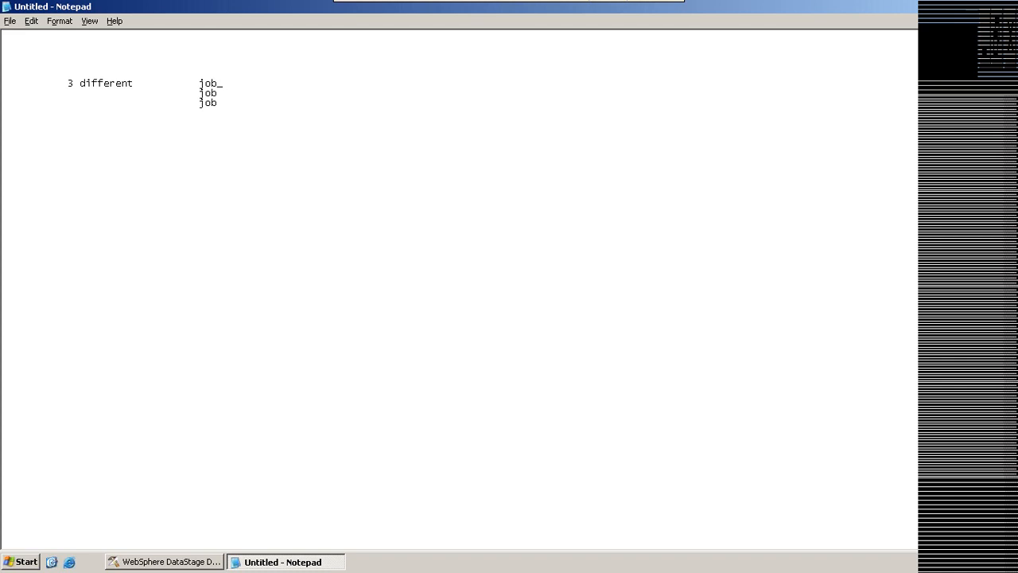
{"action": "type", "text": "invocatu"}
{"action": "key", "text": "BackSpace"}
{"action": "type", "text": "ion"}
{"action": "key", "text": "BackSpace"}
{"action": "key", "text": "BackSpace"}
{"action": "key", "text": "BackSpace"}
{"action": "key", "text": "BackSpace"}
{"action": "key", "text": "BackSpace"}
{"action": "key", "text": "BackSpace"}
{"action": "key", "text": "BackSpace"}
{"action": "key", "text": "BackSpace"}
{"action": "key", "text": "BackSpace"}
{"action": "key", "text": "BackSpace"}
Step: Extend the first two job entries to job_country and append an underscore to the third
{"action": "type", "text": "country"}
{"action": "left_click", "coordinate": [316, 96]}
{"action": "type", "text": "_v"}
{"action": "key", "text": "BackSpace"}
{"action": "type", "text": "country"}
{"action": "left_click", "coordinate": [167, 562]}
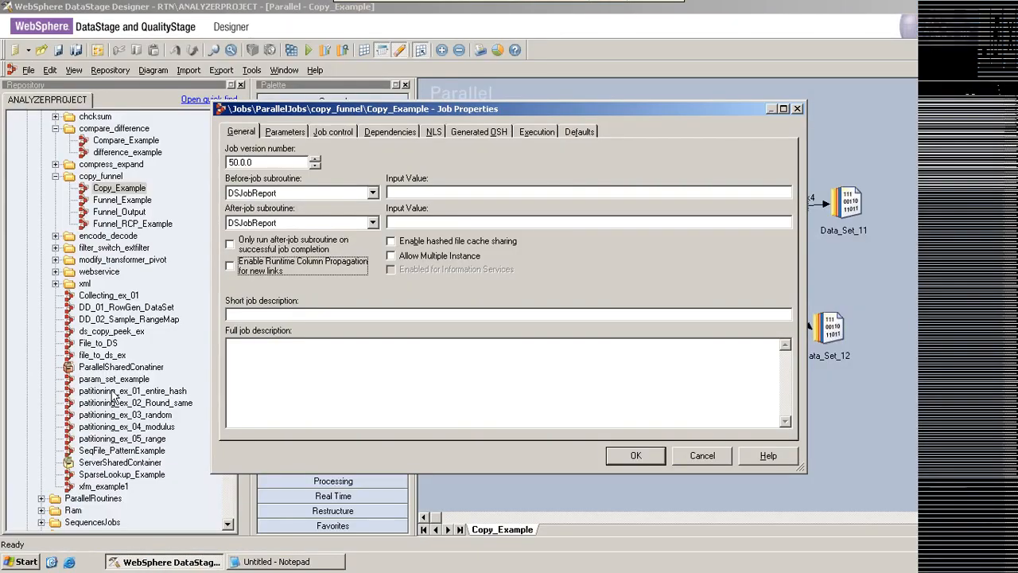
{"action": "left_click", "coordinate": [254, 560]}
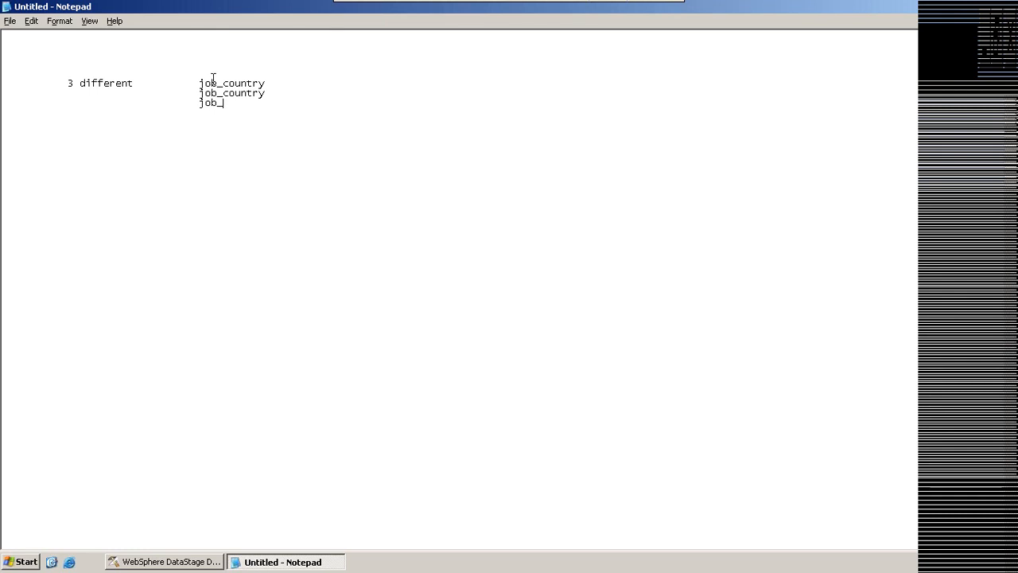
Step: Add the arrow "----->" after the first job entry and rename that entry job_ga
{"action": "left_click", "coordinate": [268, 83]}
{"action": "key", "text": "shift+Home"}
{"action": "left_click_drag", "start_coordinate": [228, 77], "coordinate": [198, 80]}
{"action": "left_click_drag", "start_coordinate": [79, 82], "coordinate": [121, 83]}
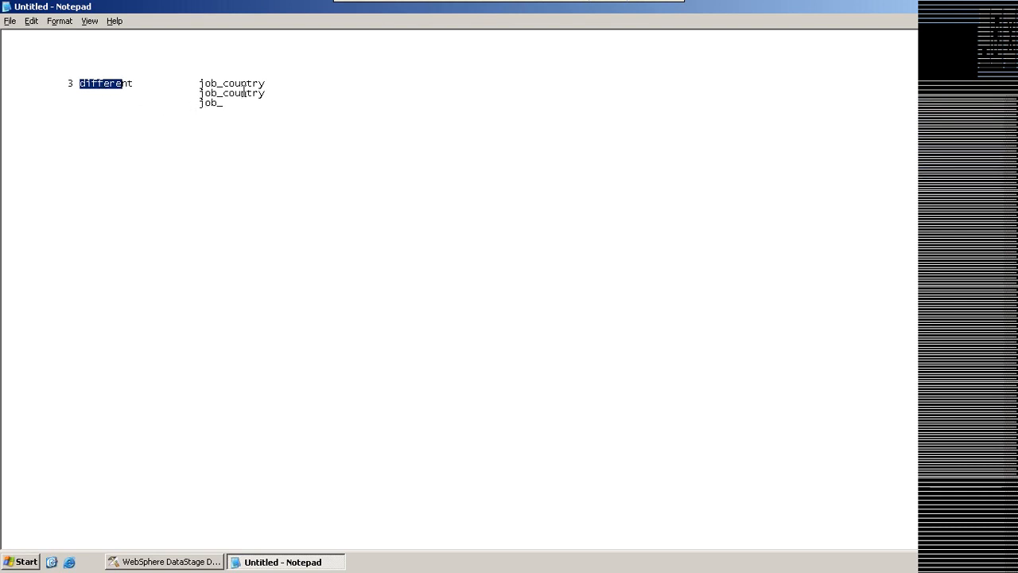
{"action": "left_click", "coordinate": [277, 83]}
{"action": "type", "text": "-----"}
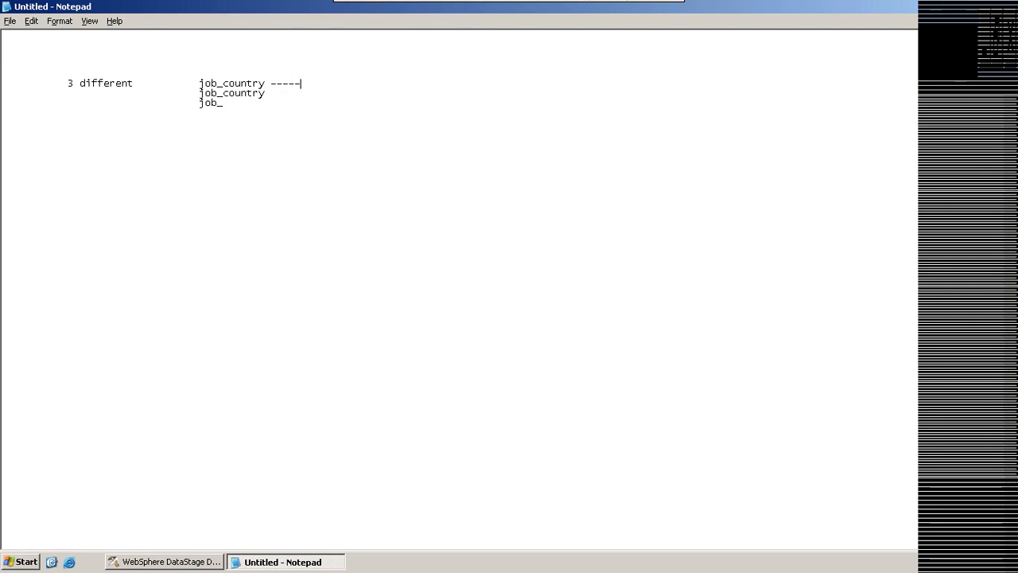
{"action": "type", "text": ">:"}
{"action": "key", "text": "BackSpace"}
{"action": "key", "text": "BackSpace"}
{"action": "key", "text": "BackSpace"}
{"action": "key", "text": "BackSpace"}
{"action": "key", "text": "BackSpace"}
{"action": "key", "text": "BackSpace"}
{"action": "key", "text": "BackSpace"}
{"action": "type", "text": "ga"}
Step: Rename the second job entry job_us and complete the third as job_eu
{"action": "key", "text": "Down"}
{"action": "key", "text": "Left"}
{"action": "key", "text": "Left"}
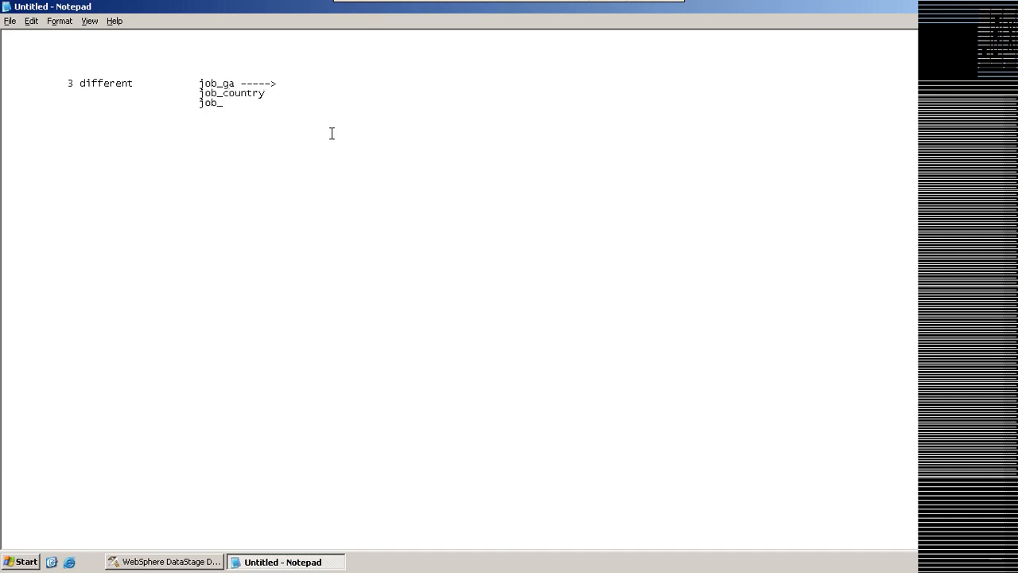
{"action": "key", "text": "Delete"}
{"action": "key", "text": "Delete"}
{"action": "key", "text": "Delete"}
{"action": "key", "text": "Delete"}
{"action": "key", "text": "Delete"}
{"action": "key", "text": "Delete"}
{"action": "key", "text": "Delete"}
{"action": "key", "text": "Delete"}
{"action": "type", "text": "us"}
{"action": "key", "text": "Return"}
{"action": "double_click", "coordinate": [233, 102]}
{"action": "left_click", "coordinate": [233, 104]}
{"action": "type", "text": "eu"}
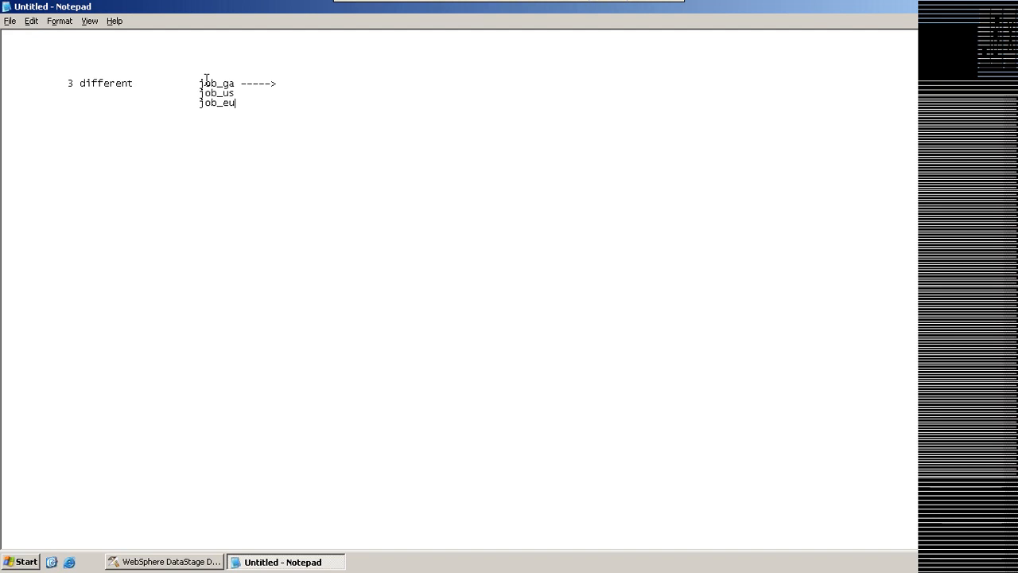
Step: Switch back to DataStage Designer and toggle Allow Multiple Instance on and off in Copy_Example's job properties
{"action": "left_click_drag", "start_coordinate": [236, 82], "coordinate": [230, 80]}
{"action": "left_click_drag", "start_coordinate": [230, 80], "coordinate": [224, 80]}
{"action": "left_click_drag", "start_coordinate": [218, 83], "coordinate": [199, 82]}
{"action": "key", "text": "alt+Tab"}
{"action": "left_click", "coordinate": [391, 257]}
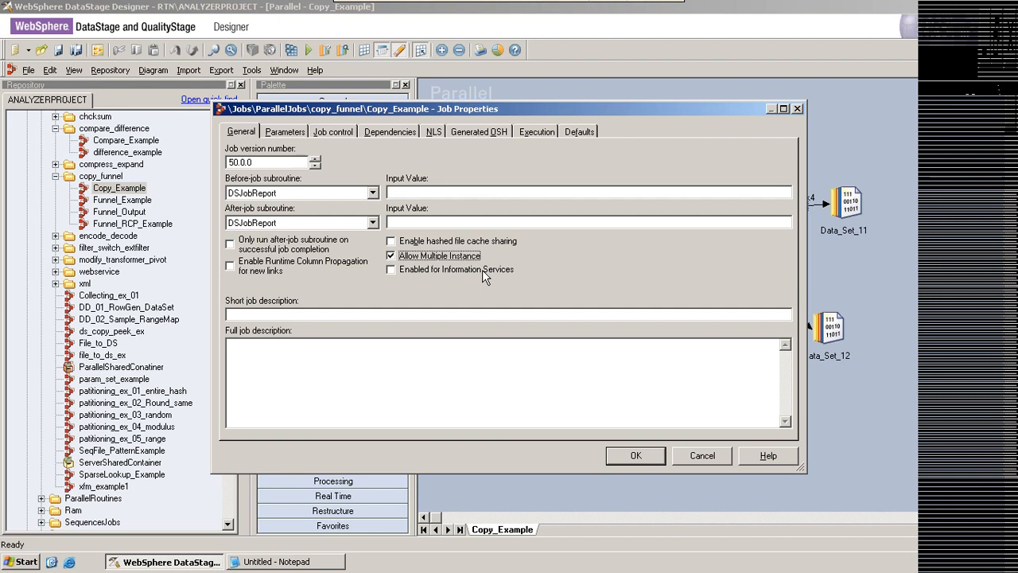
{"action": "left_click", "coordinate": [390, 256]}
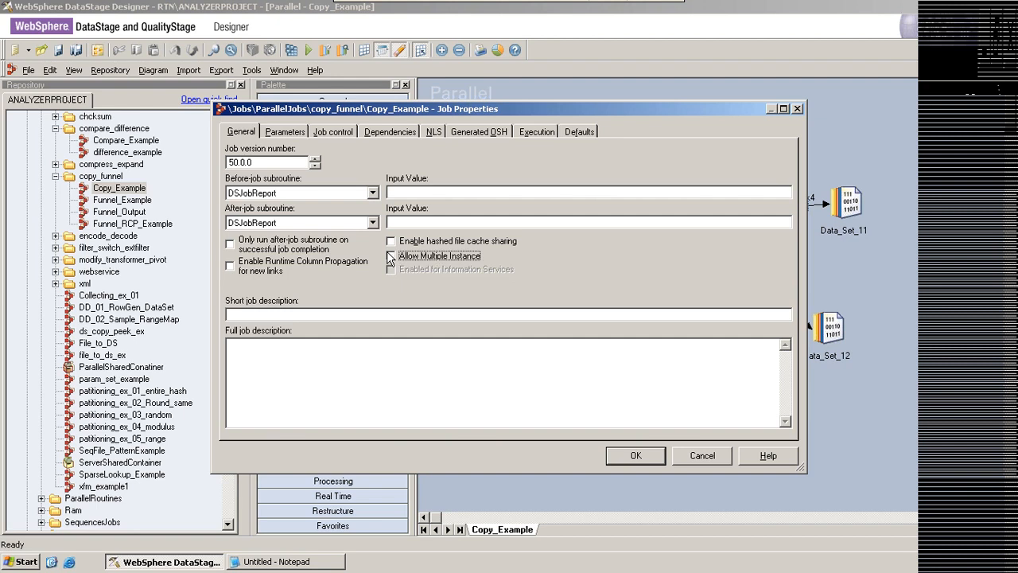
{"action": "left_click", "coordinate": [285, 312]}
{"action": "left_click", "coordinate": [272, 347]}
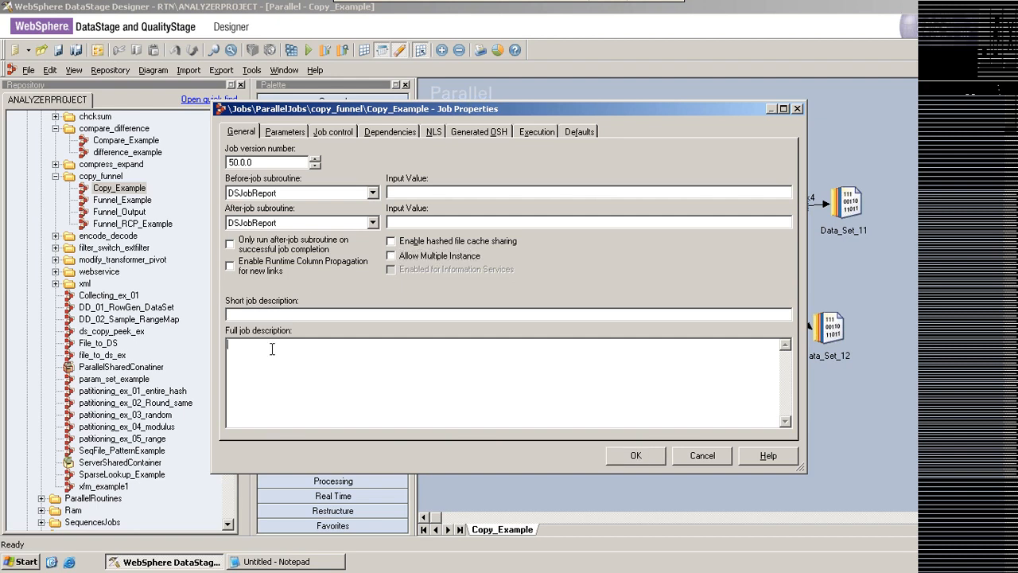
Step: Add a first job parameter to Copy_Example's properties and name it datasetlocation
{"action": "left_click", "coordinate": [286, 133]}
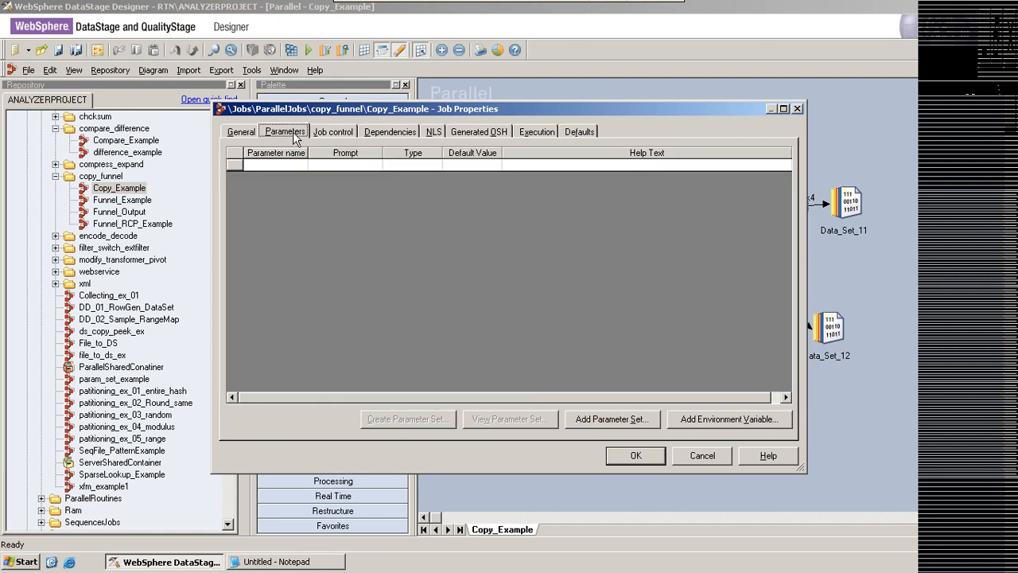
{"action": "left_click", "coordinate": [262, 165]}
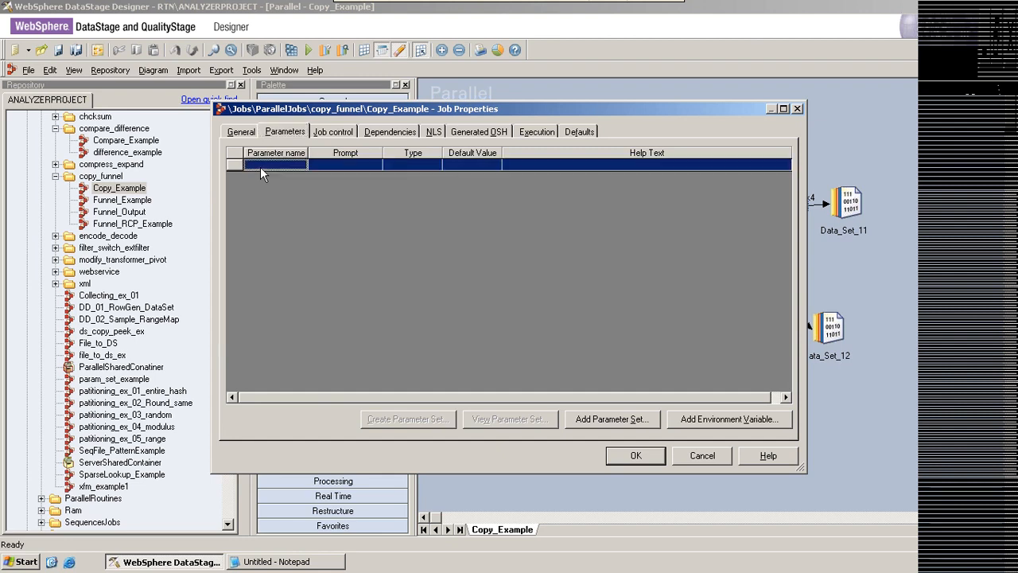
{"action": "left_click", "coordinate": [260, 167]}
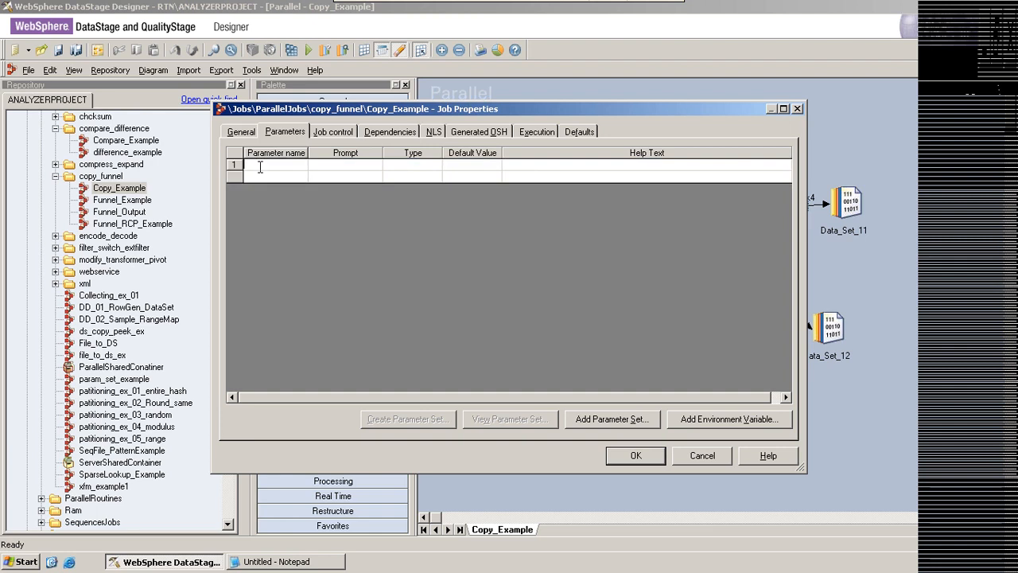
{"action": "type", "text": "dataset_location"}
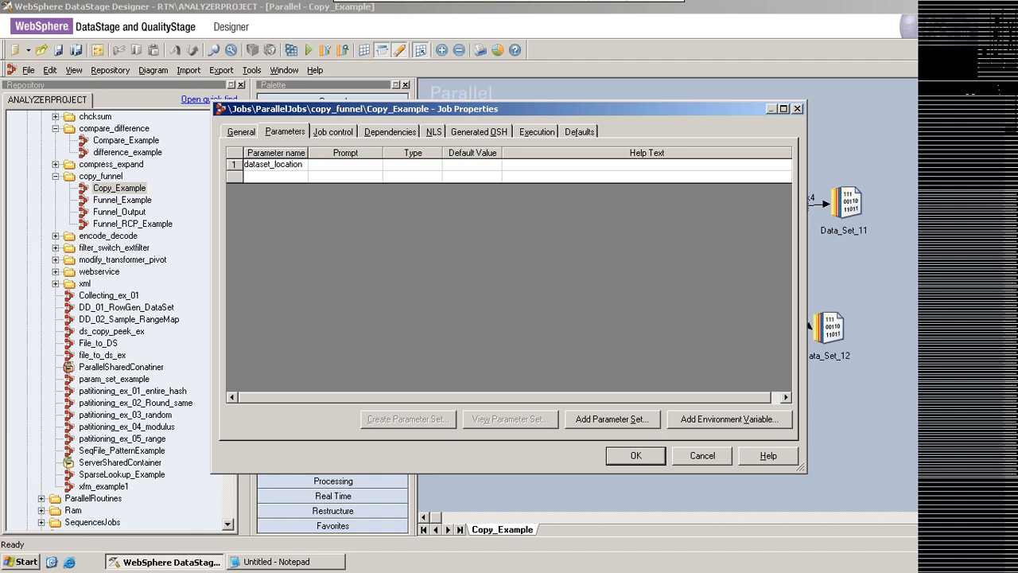
{"action": "key", "text": "Left"}
{"action": "key", "text": "Left"}
{"action": "key", "text": "BackSpace"}
{"action": "key", "text": "BackSpace"}
{"action": "type", "text": "l"}
Step: Give the datasetlocation parameter the type String and default value a, and apply the job properties
{"action": "left_click", "coordinate": [354, 166]}
{"action": "left_click", "coordinate": [407, 167]}
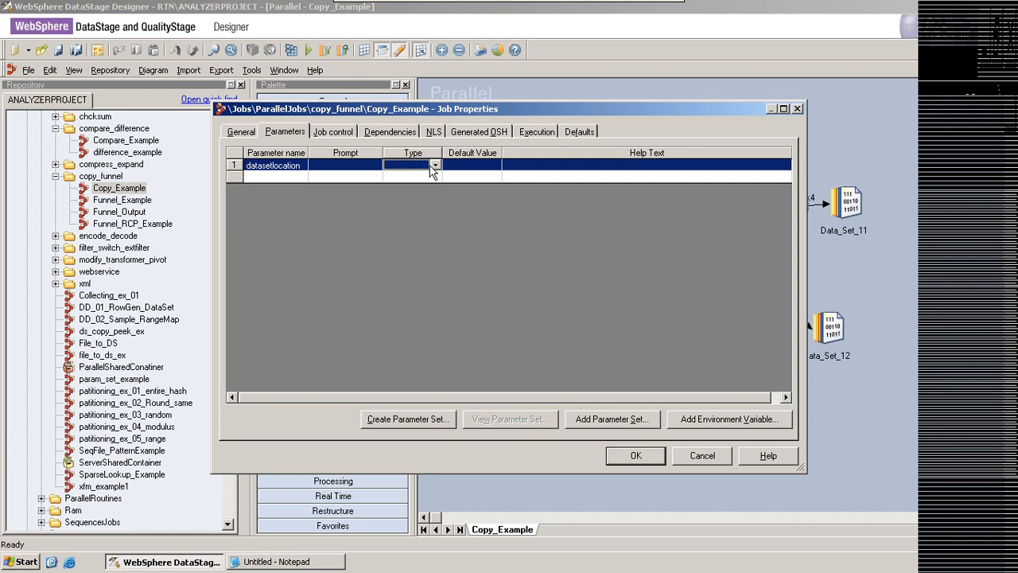
{"action": "left_click", "coordinate": [435, 165]}
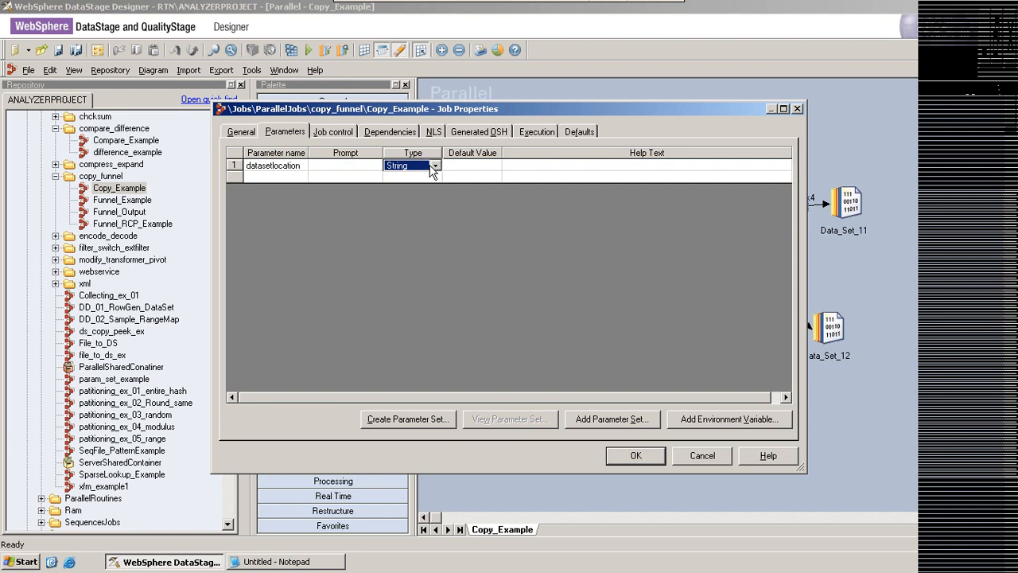
{"action": "left_click", "coordinate": [470, 167]}
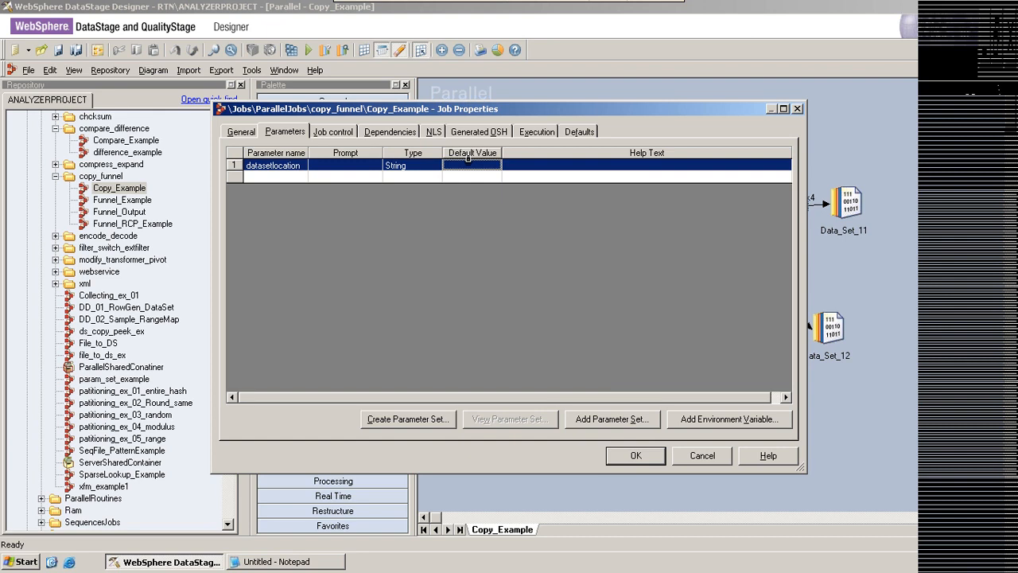
{"action": "type", "text": "a"}
{"action": "key", "text": "Return"}
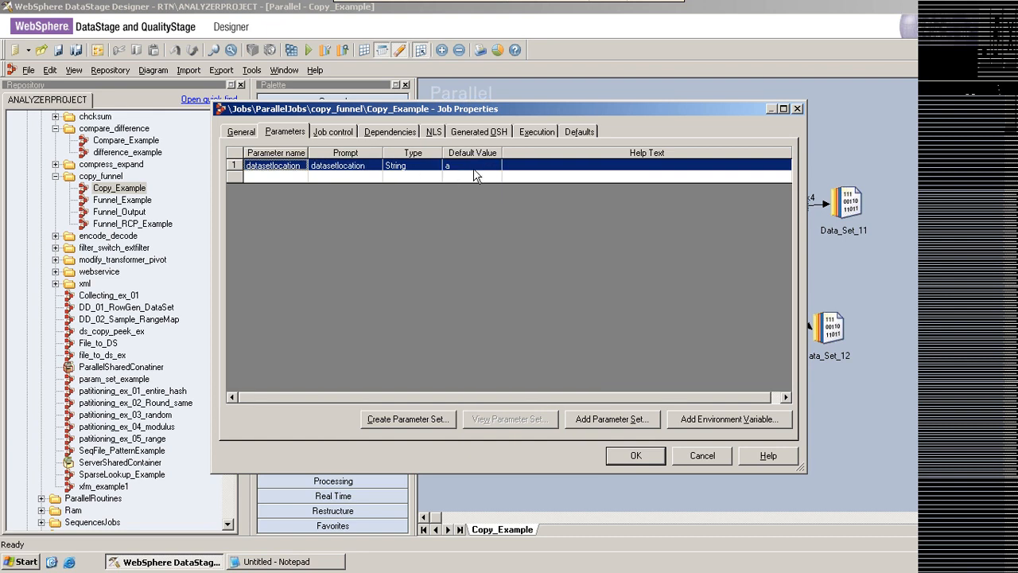
{"action": "left_click", "coordinate": [636, 457]}
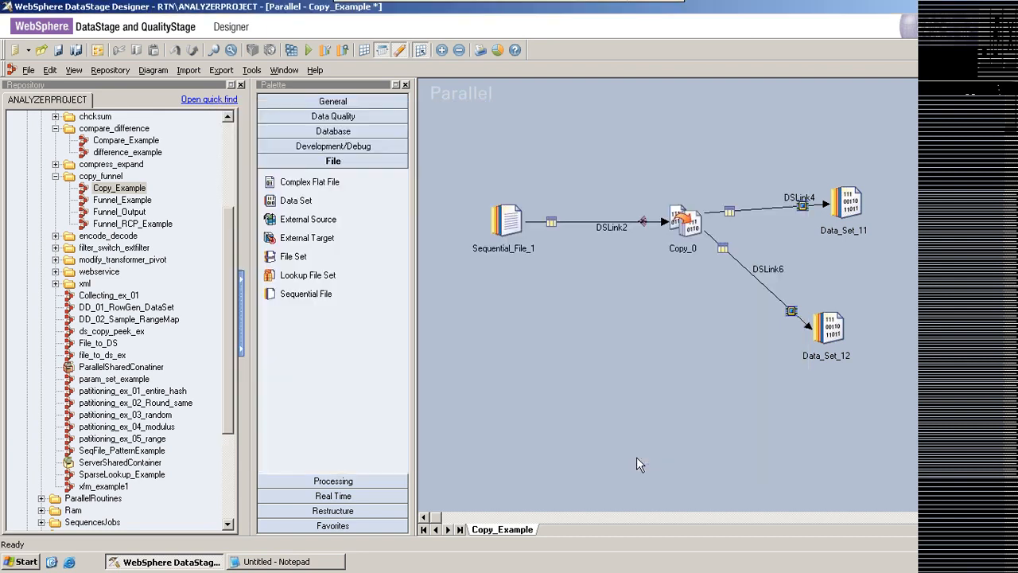
Step: Open Data_Set_12's input properties and insert a job parameter for its target File
{"action": "double_click", "coordinate": [827, 342]}
{"action": "left_click", "coordinate": [81, 108]}
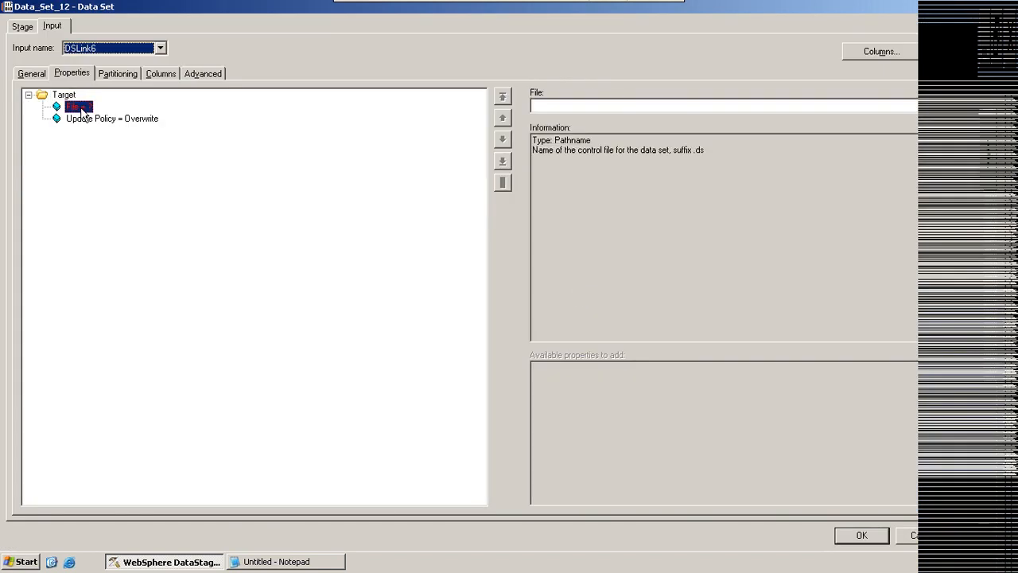
{"action": "left_click", "coordinate": [1004, 105]}
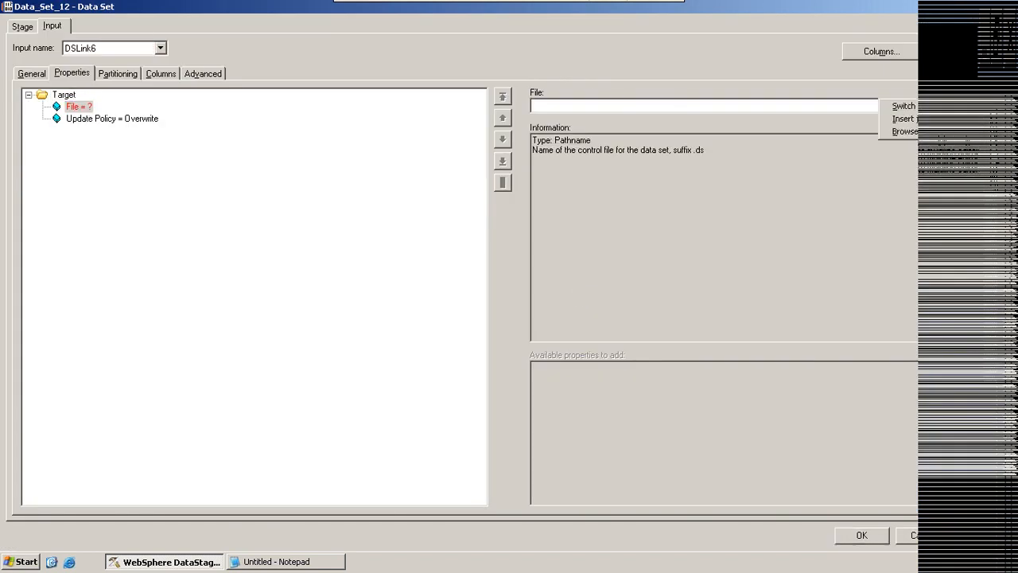
{"action": "left_click", "coordinate": [897, 121]}
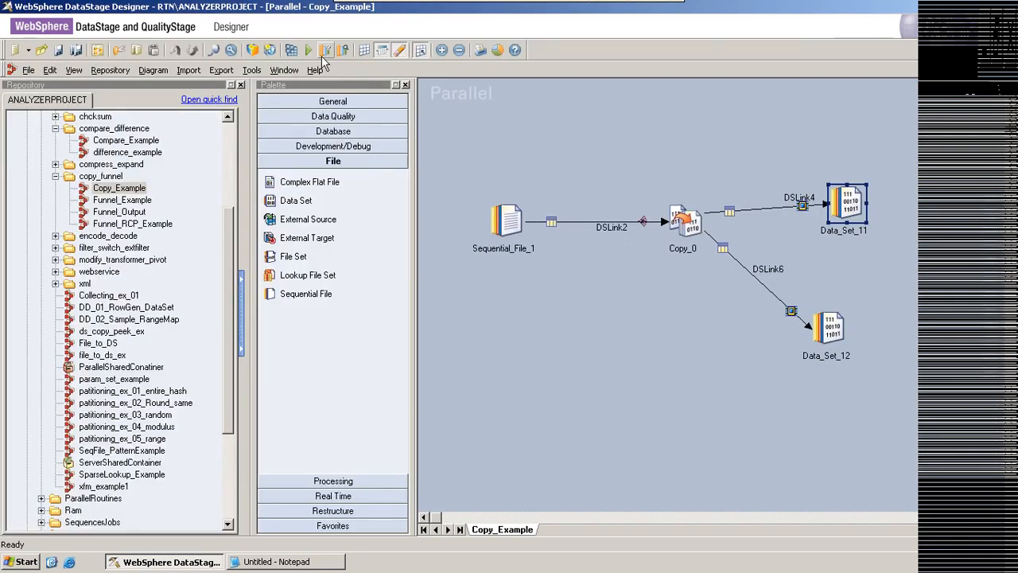
Step: Run Copy_Example with datasetlocation set to the pasted Desktop\Source\copy1.ds path, changing the file's number to 2
{"action": "left_click", "coordinate": [308, 51]}
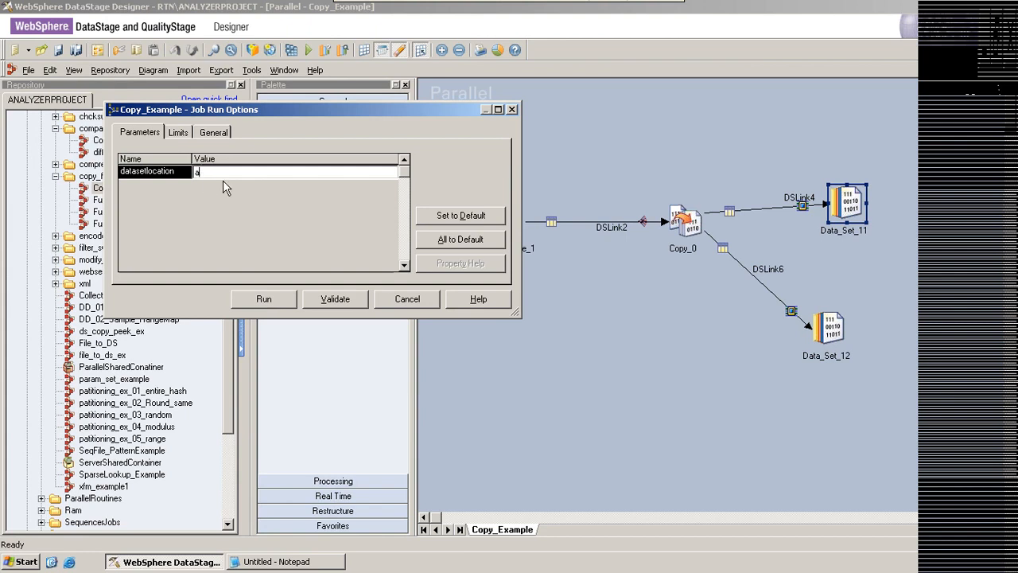
{"action": "key", "text": "BackSpace"}
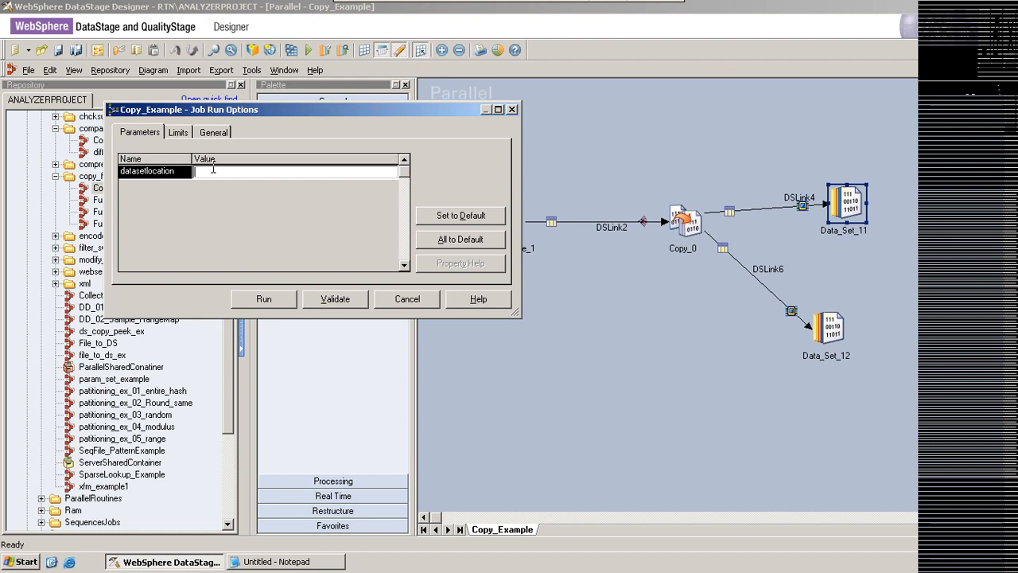
{"action": "key", "text": "ctrl+v"}
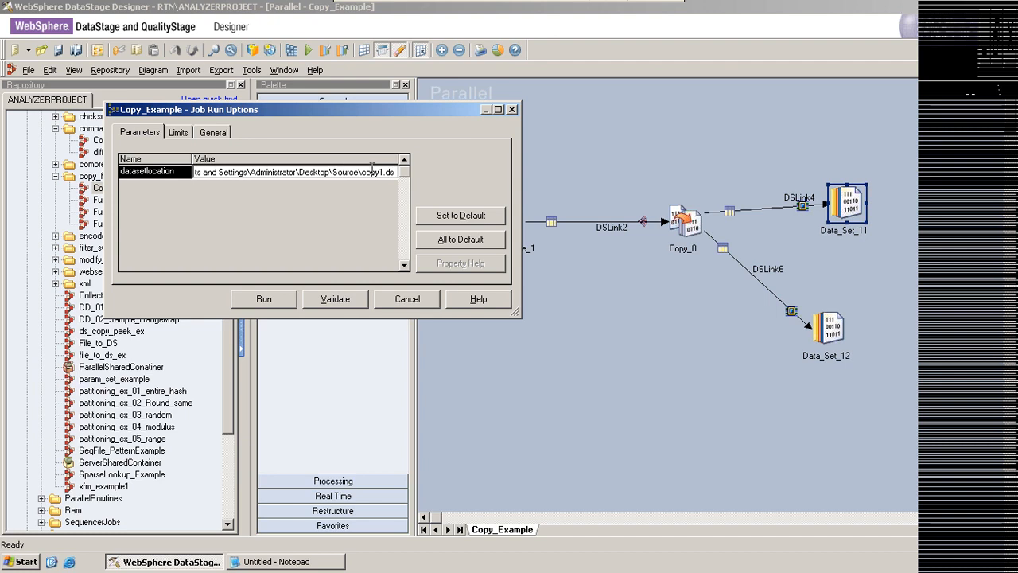
{"action": "key", "text": "Left"}
{"action": "key", "text": "BackSpace"}
{"action": "type", "text": "2"}
{"action": "left_click", "coordinate": [265, 300]}
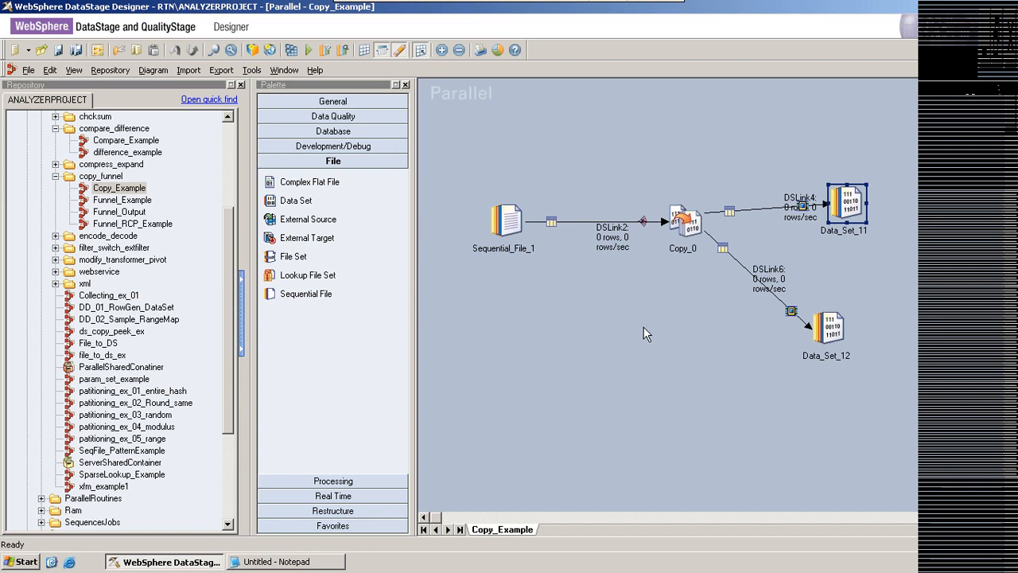
Step: Add two String parameters to Copy_Example's job properties: odbc with default value a, and userid
{"action": "left_click", "coordinate": [98, 50]}
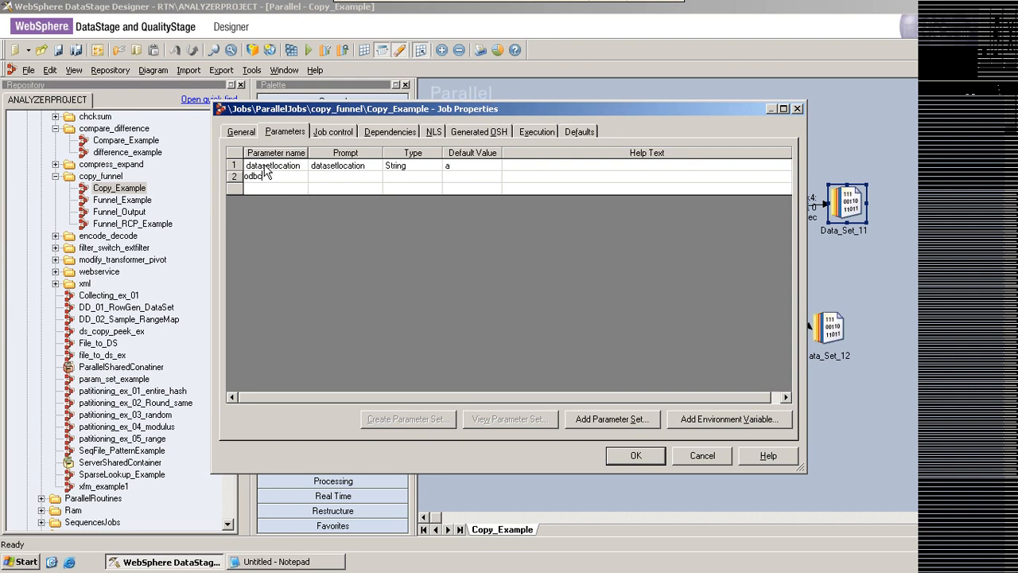
{"action": "left_click", "coordinate": [286, 188]}
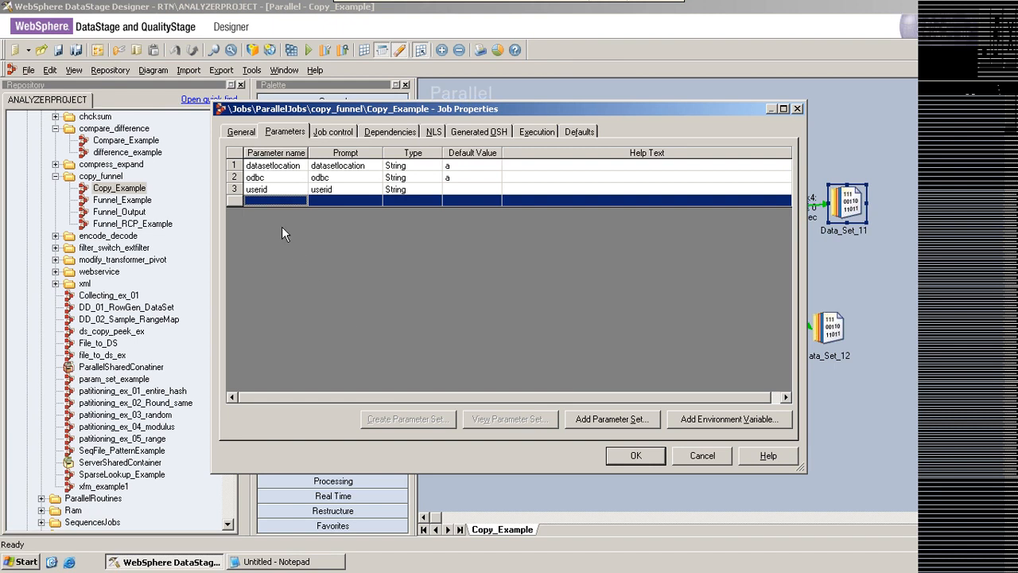
Step: Look through the existing parameter sets under Table Definitions, selecting ram_config, without adding one to the job
{"action": "left_click", "coordinate": [604, 420]}
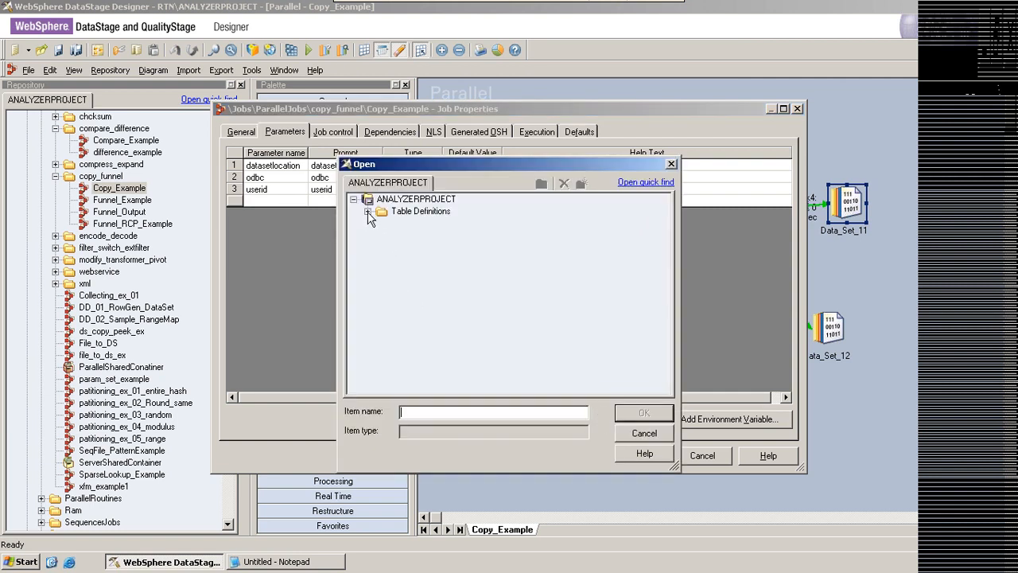
{"action": "left_click", "coordinate": [367, 212]}
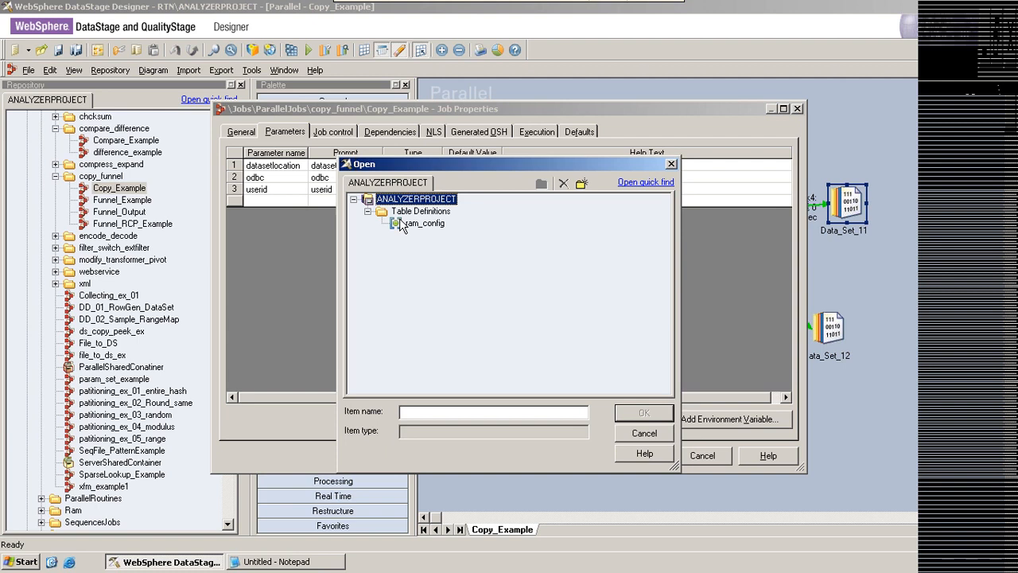
{"action": "left_click", "coordinate": [402, 225]}
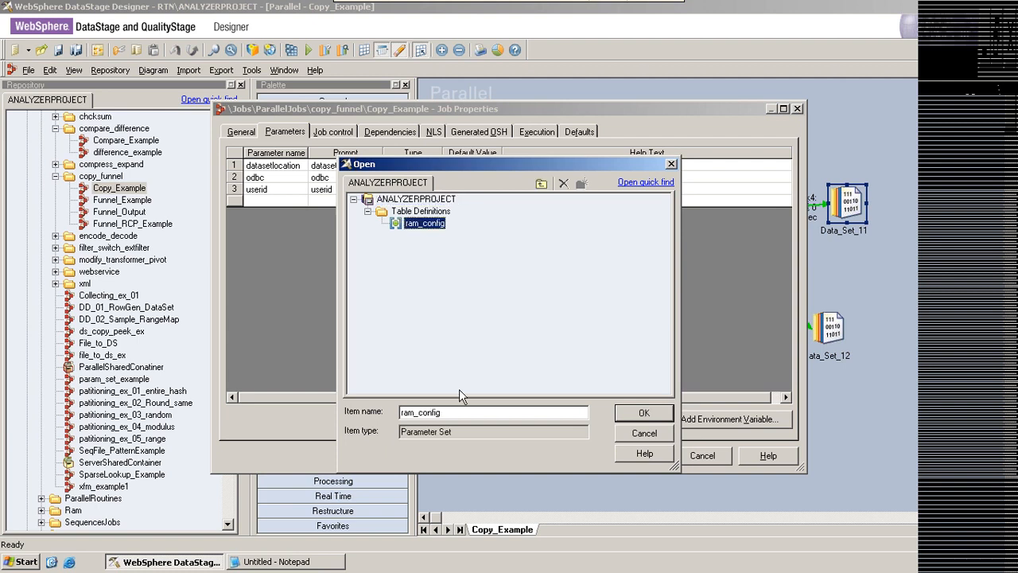
{"action": "left_click", "coordinate": [635, 437]}
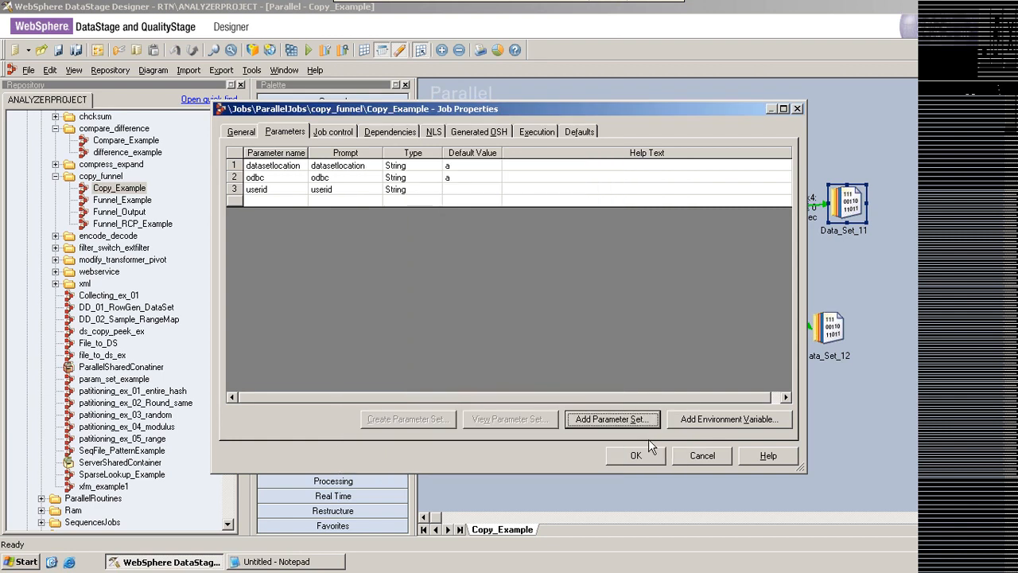
Step: Create a parameter set named ram_new from the datasetlocation, odbc and userid parameters
{"action": "left_click", "coordinate": [280, 165]}
{"action": "left_click", "coordinate": [272, 179], "text": "ctrl"}
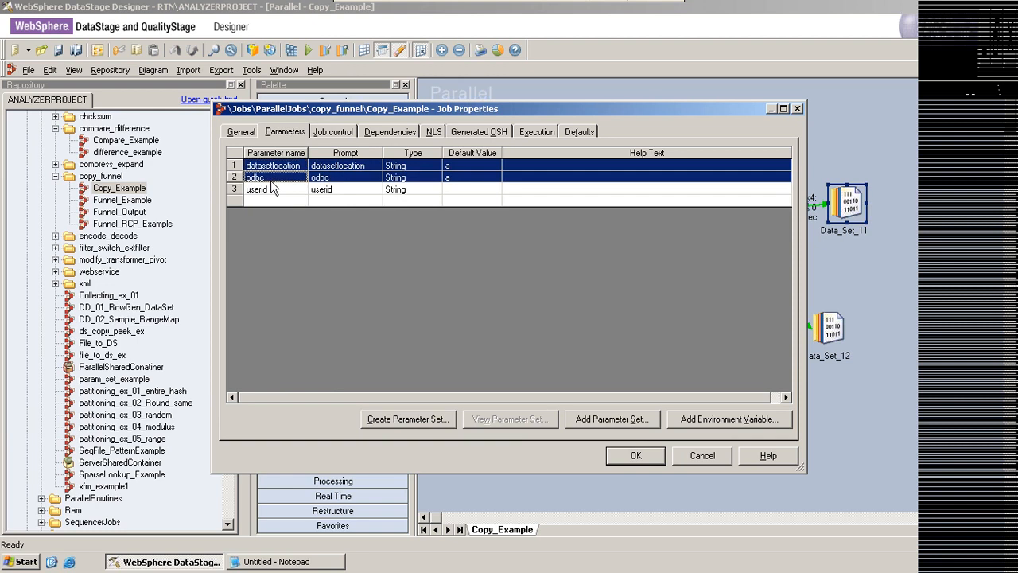
{"action": "left_click", "coordinate": [268, 190], "text": "ctrl"}
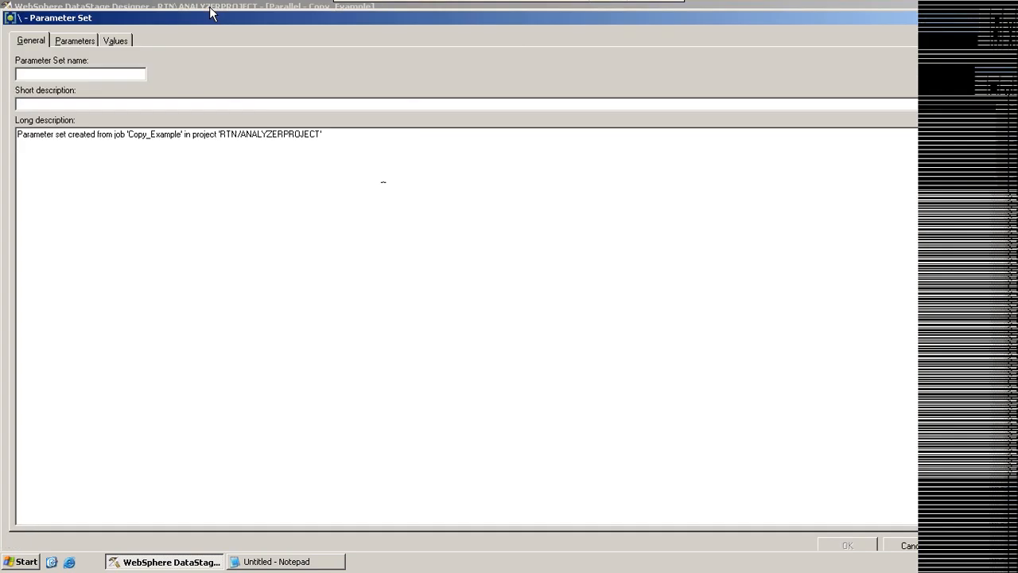
{"action": "left_click_drag", "start_coordinate": [211, 10], "coordinate": [211, 169]}
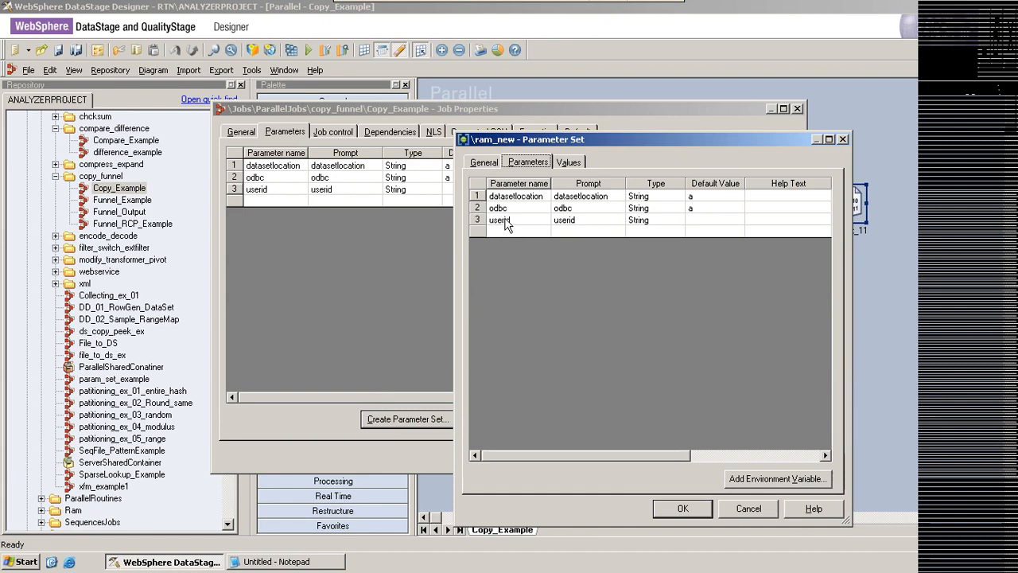
{"action": "left_click", "coordinate": [484, 162]}
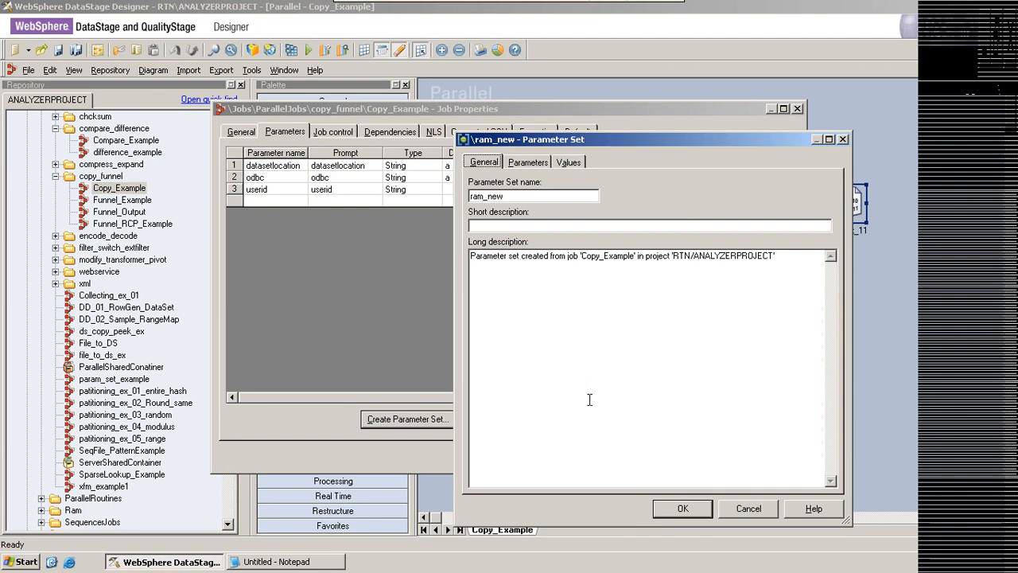
Step: Save the ram_new parameter set in the Table Definitions folder
{"action": "left_click", "coordinate": [680, 508]}
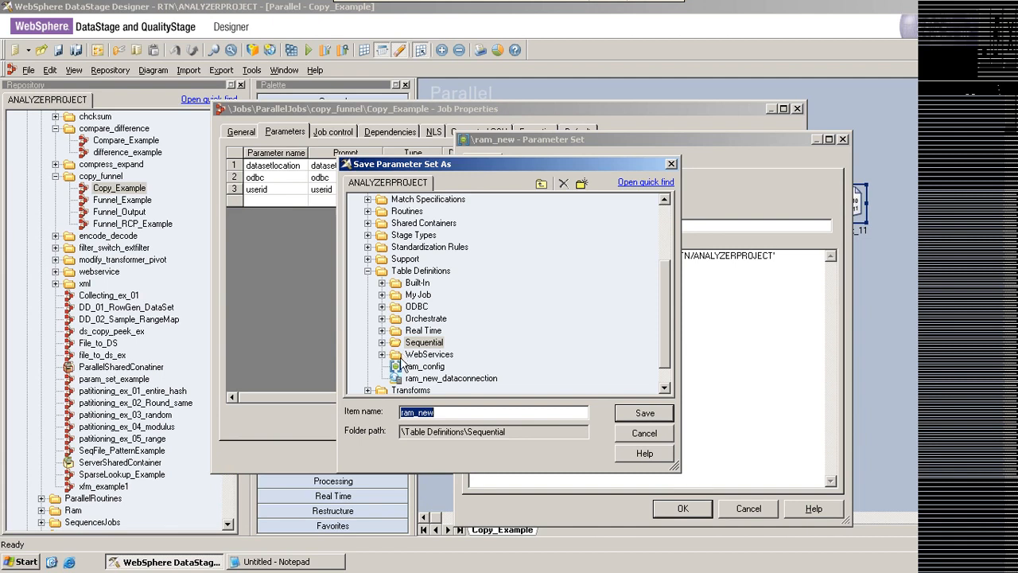
{"action": "left_click", "coordinate": [402, 271]}
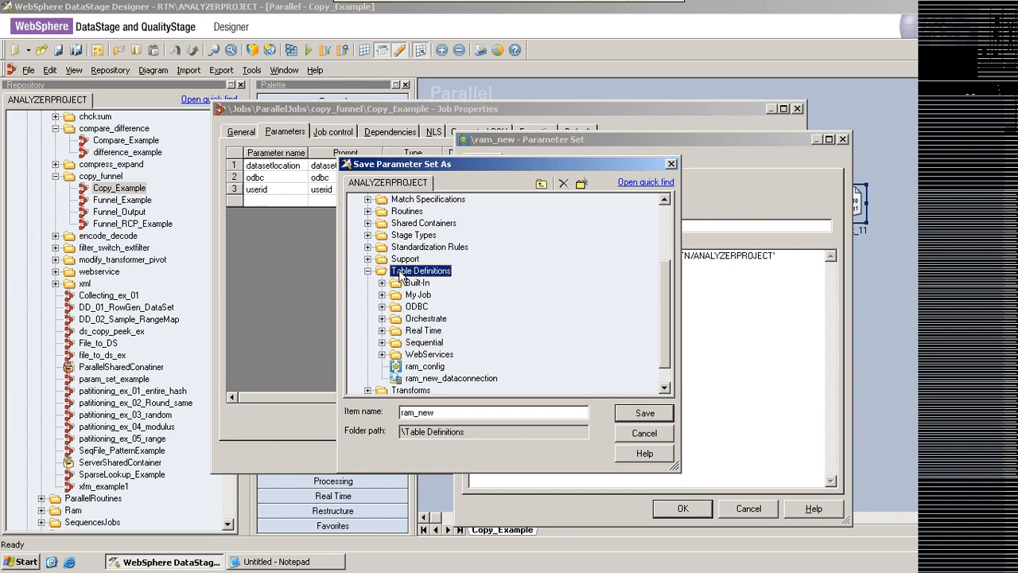
{"action": "left_click", "coordinate": [645, 413]}
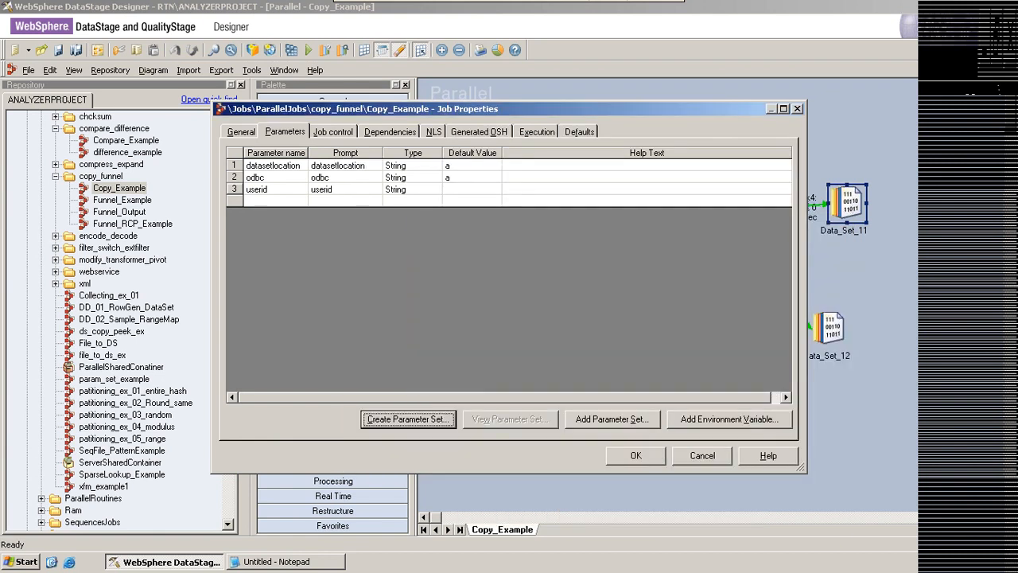
Step: Delete the individual datasetlocation, odbc and userid parameters from Copy_Example and apply the job properties
{"action": "left_click", "coordinate": [273, 169]}
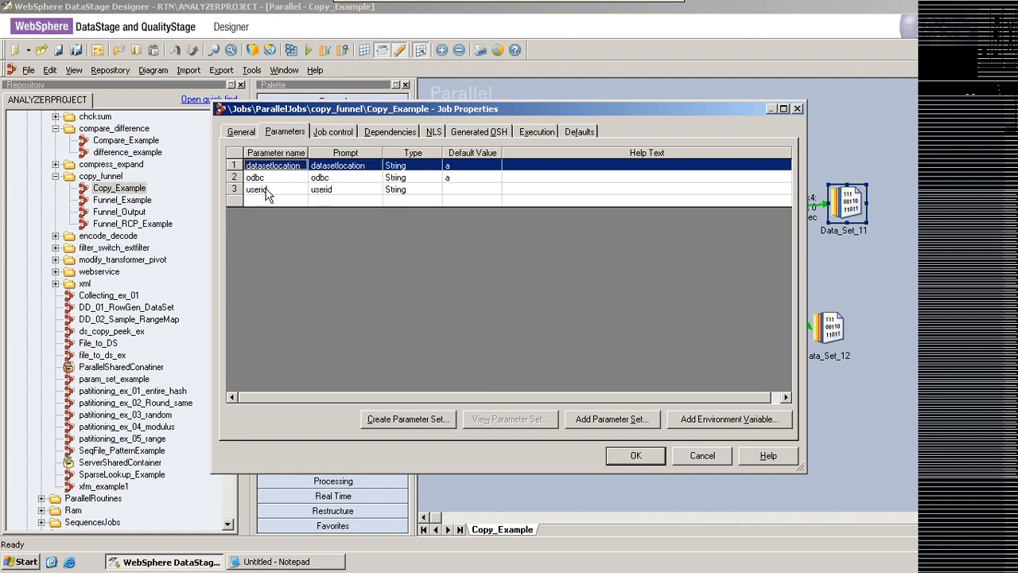
{"action": "left_click", "coordinate": [267, 191], "text": "shift"}
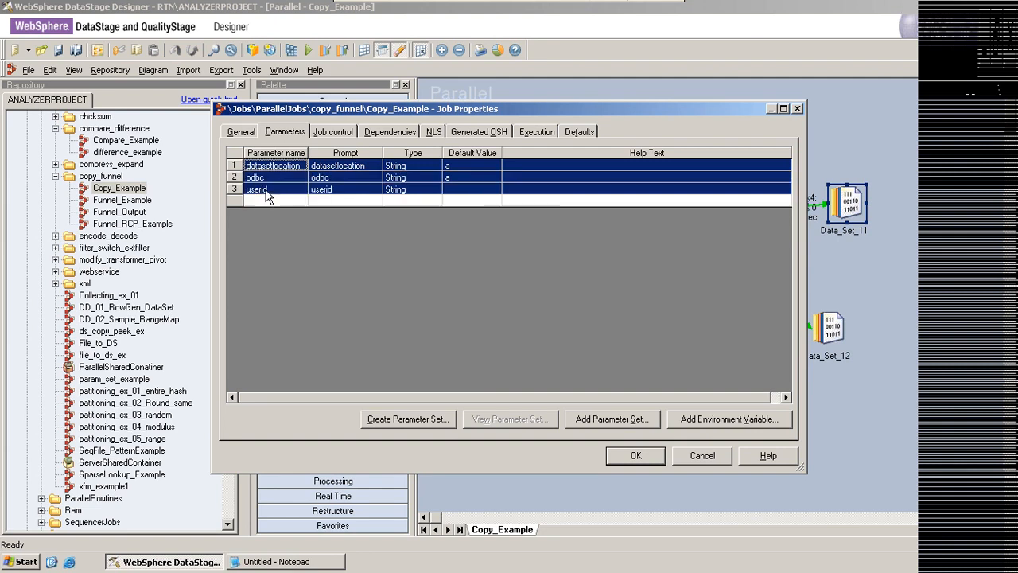
{"action": "key", "text": "Delete"}
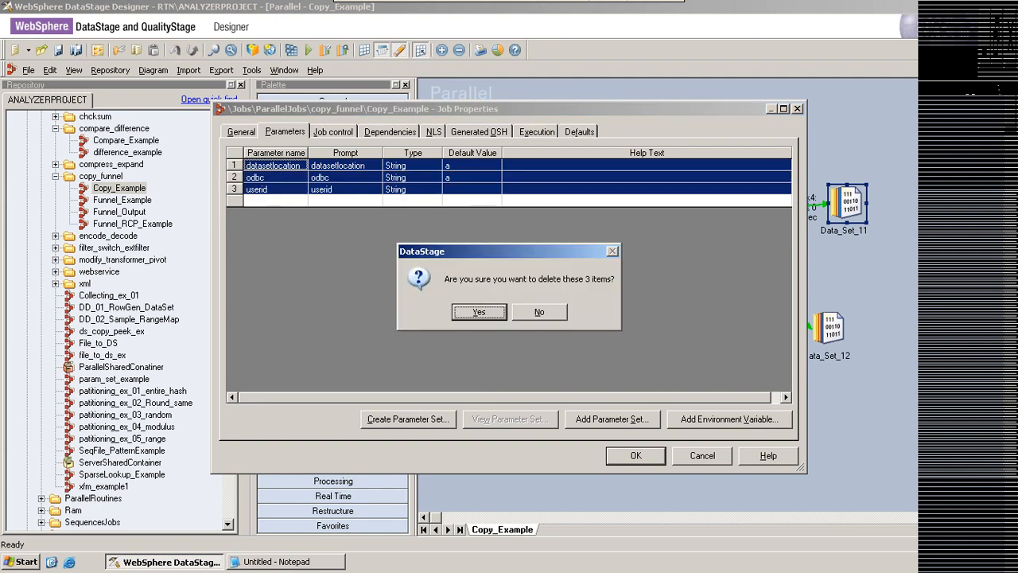
{"action": "left_click", "coordinate": [496, 310]}
{"action": "left_click", "coordinate": [643, 454]}
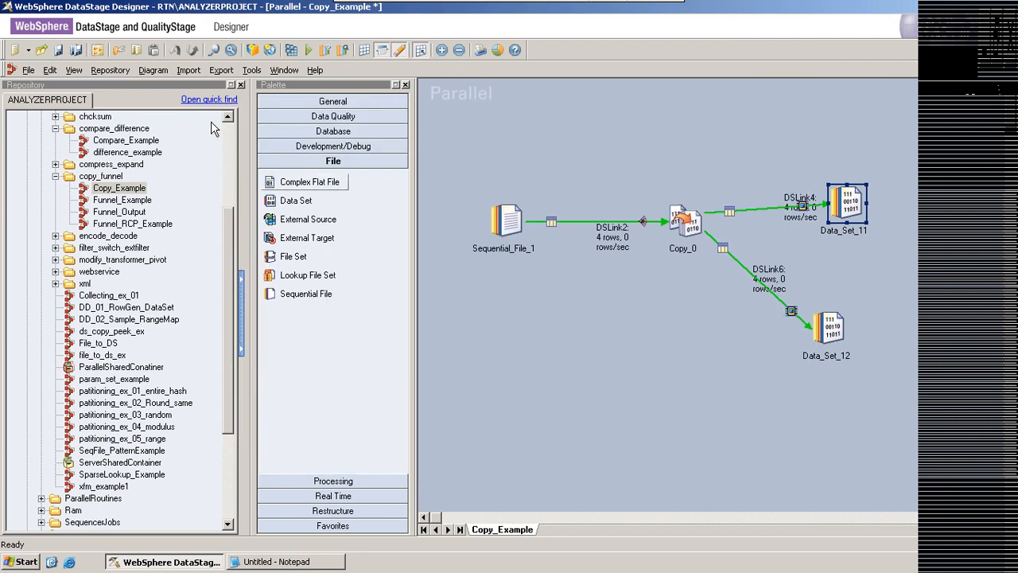
Step: Add the ram_new parameter set to Copy_Example and insert its datasetlocation parameter into Data_Set_12's target File
{"action": "left_click", "coordinate": [95, 50]}
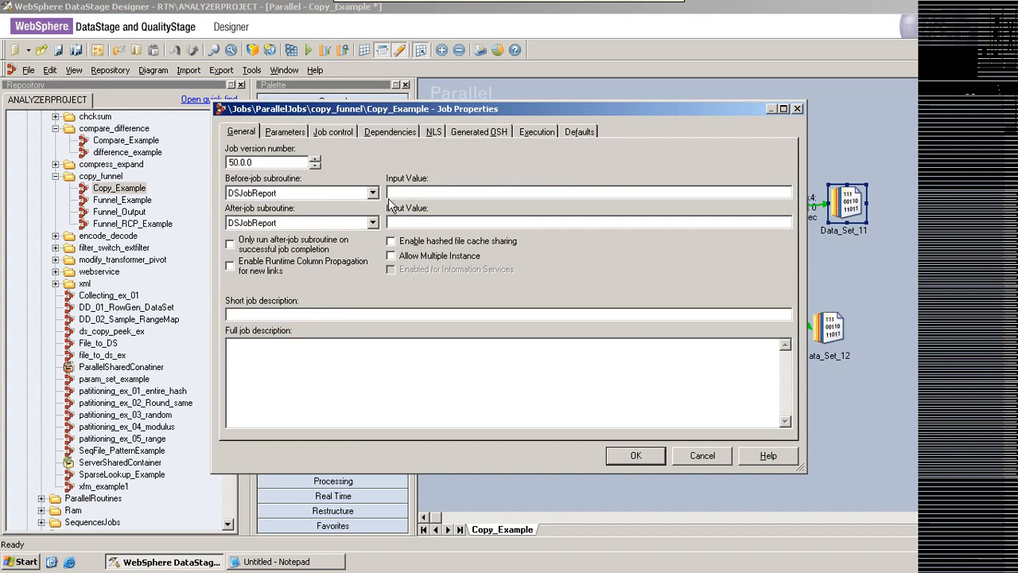
{"action": "left_click", "coordinate": [283, 133]}
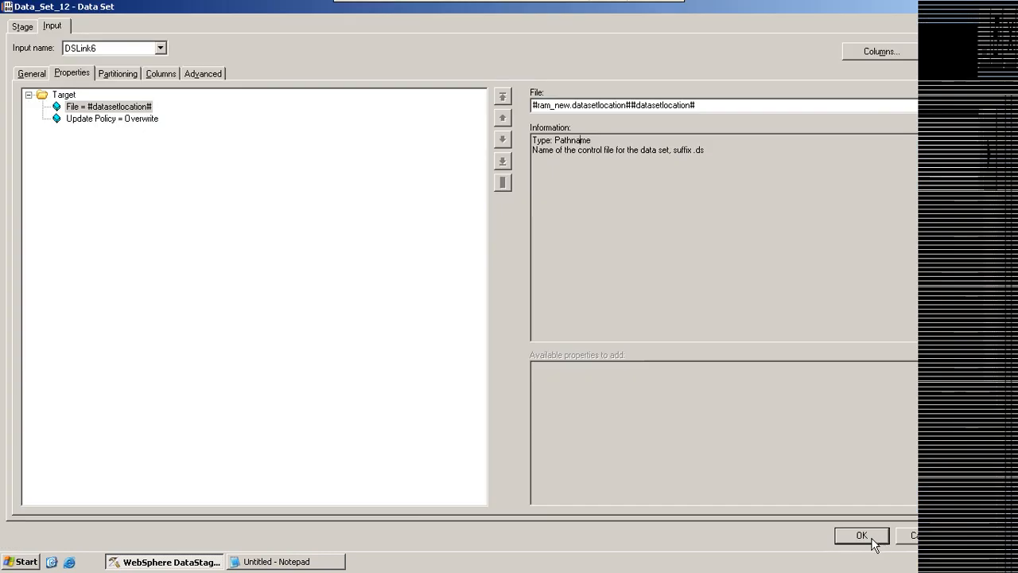
{"action": "left_click", "coordinate": [857, 537]}
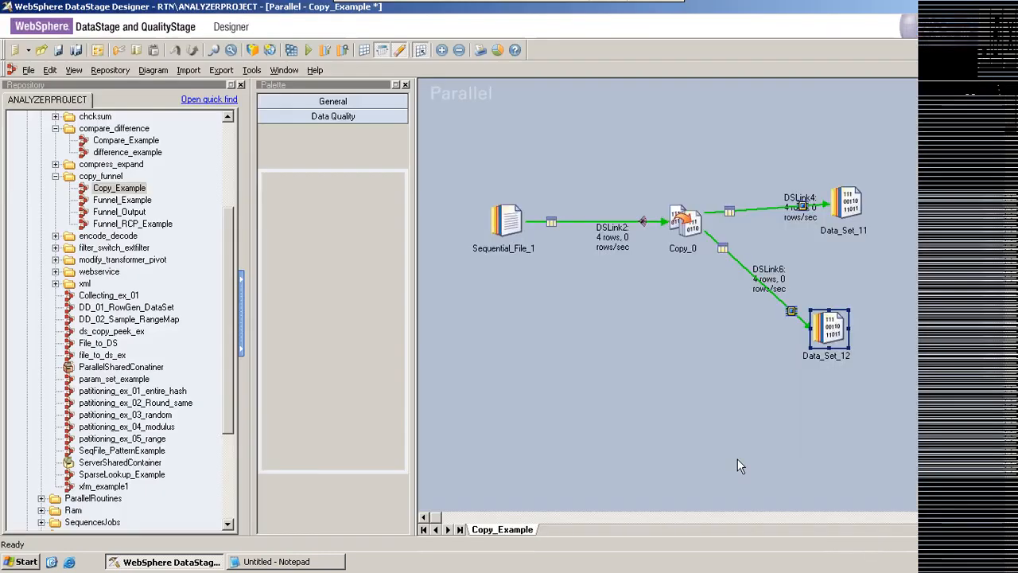
Step: Open the difference_example job from the compare_difference folder and view the Difference_0 stage's properties
{"action": "left_click", "coordinate": [107, 155]}
{"action": "double_click", "coordinate": [108, 155]}
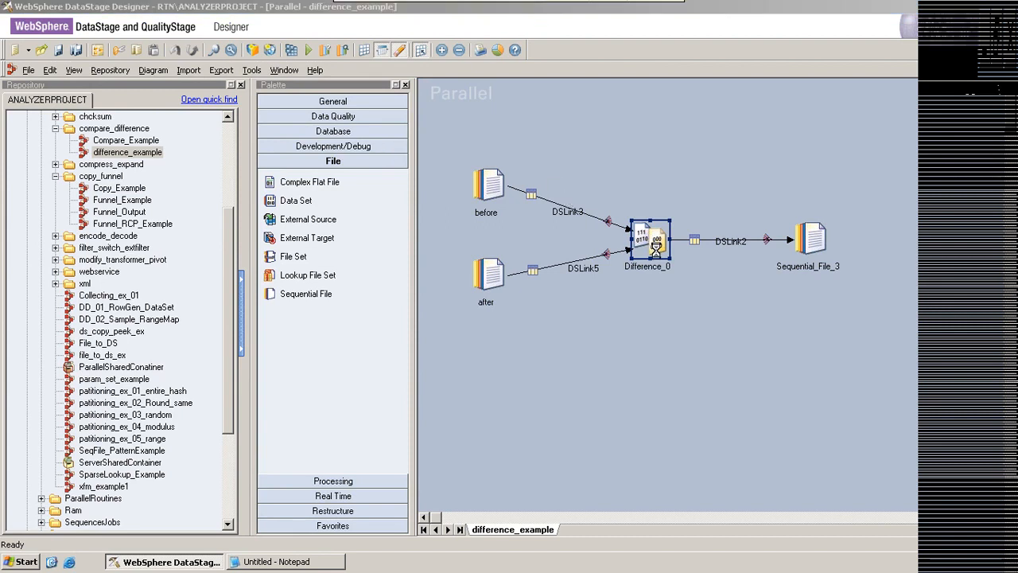
{"action": "double_click", "coordinate": [656, 245]}
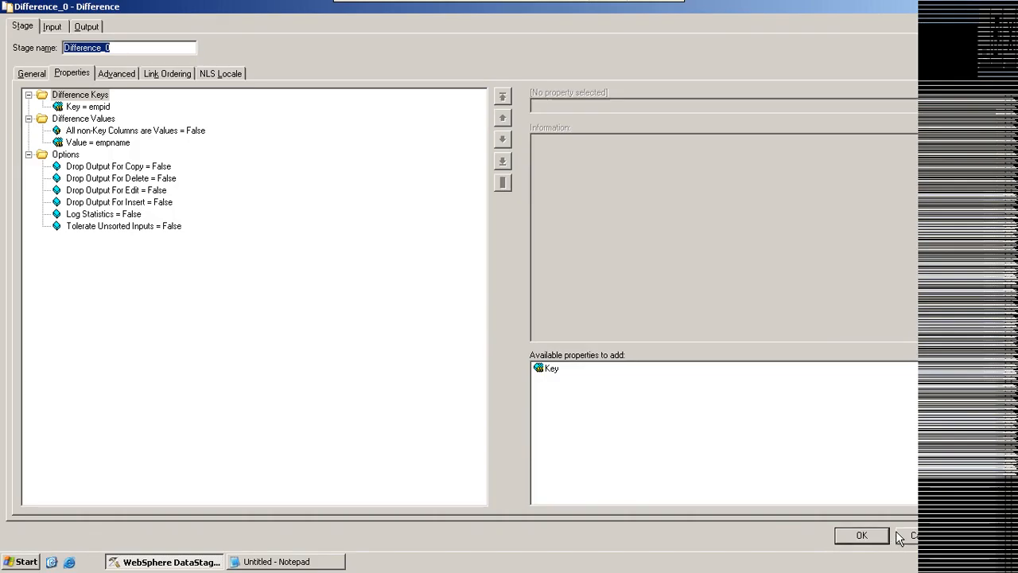
{"action": "left_click", "coordinate": [903, 536]}
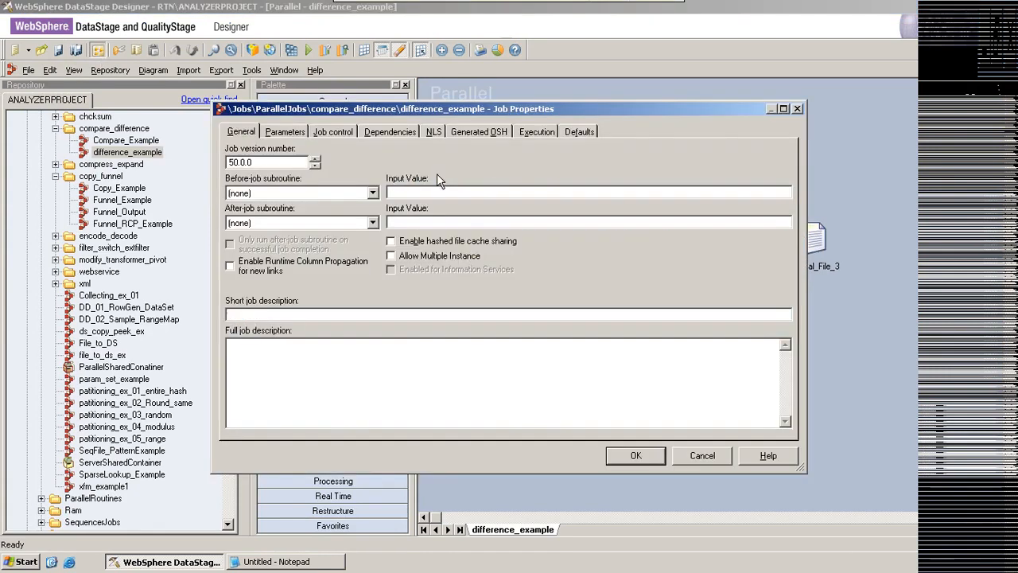
Step: Try to add the ram_new parameter set to difference_example's job parameters
{"action": "left_click", "coordinate": [284, 131]}
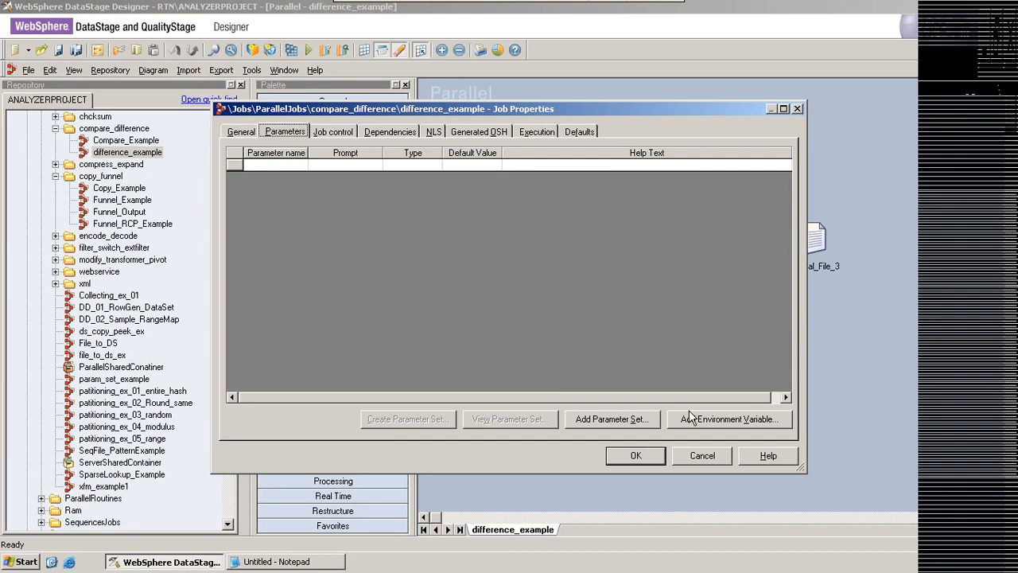
{"action": "left_click", "coordinate": [645, 419]}
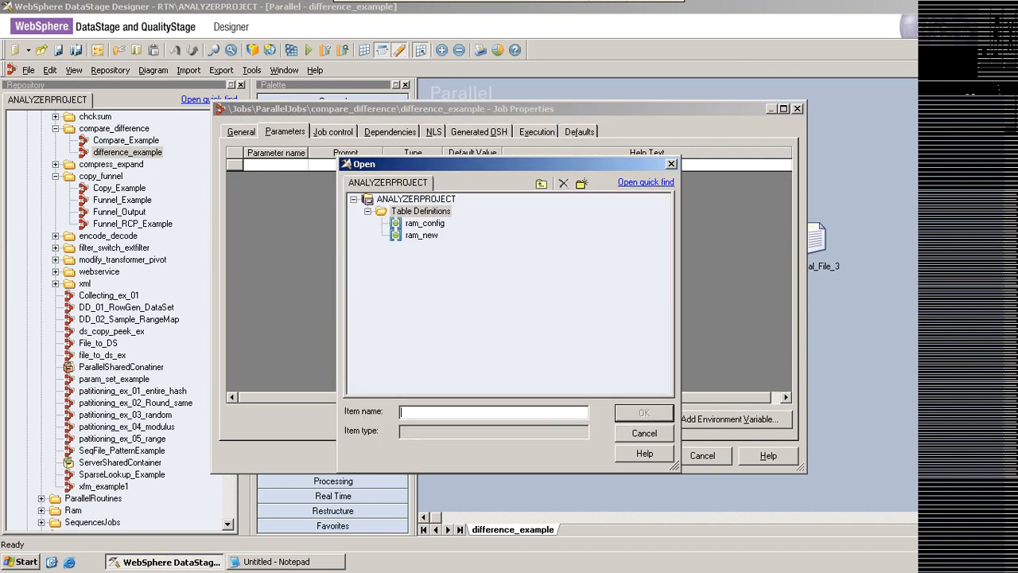
{"action": "left_click", "coordinate": [425, 235]}
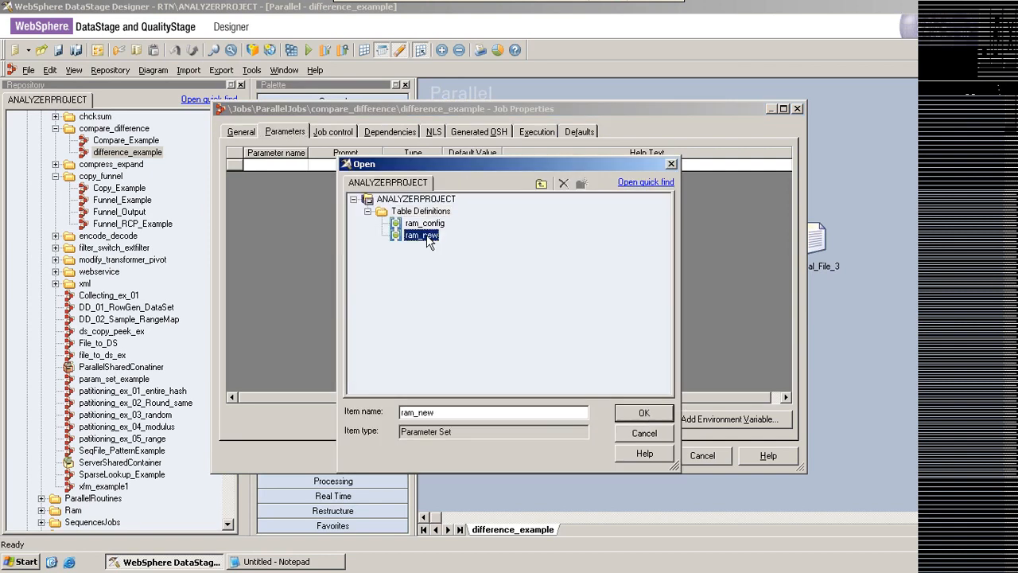
{"action": "left_click", "coordinate": [644, 413]}
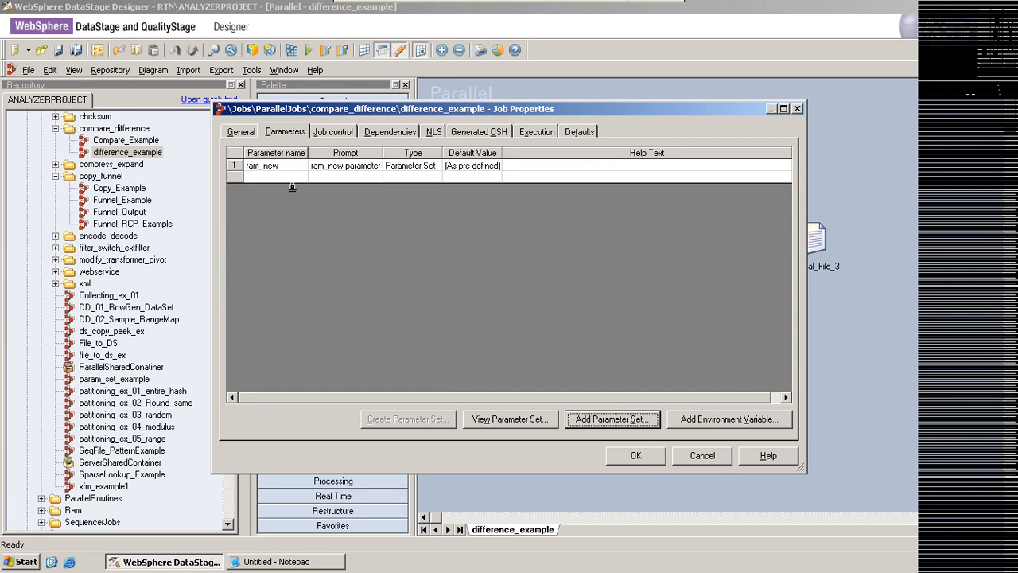
{"action": "left_click", "coordinate": [709, 457]}
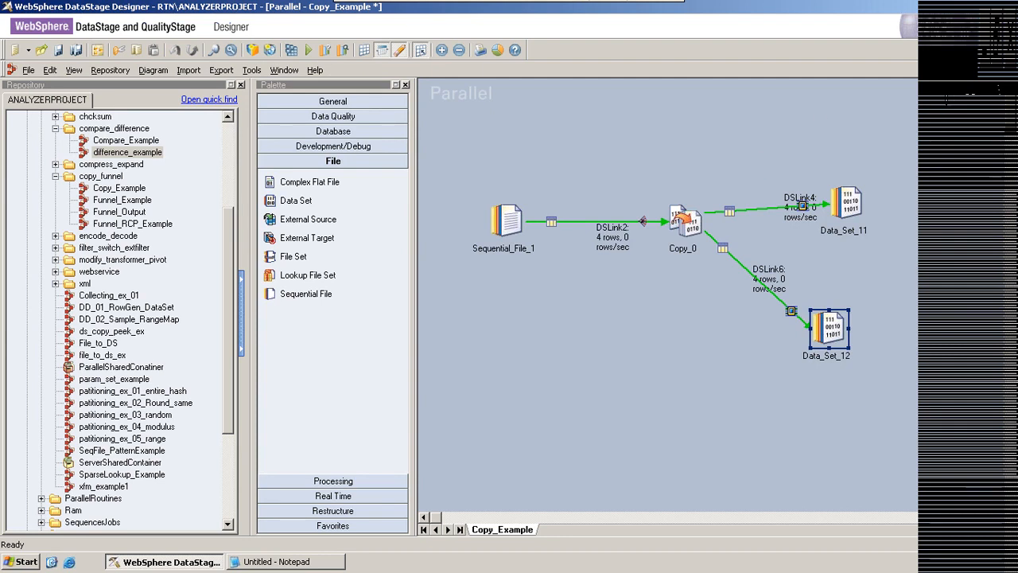
Step: Review Data_Set_12's input properties in Copy_Example without changing them, and open the Funnel_Example job
{"action": "double_click", "coordinate": [828, 326]}
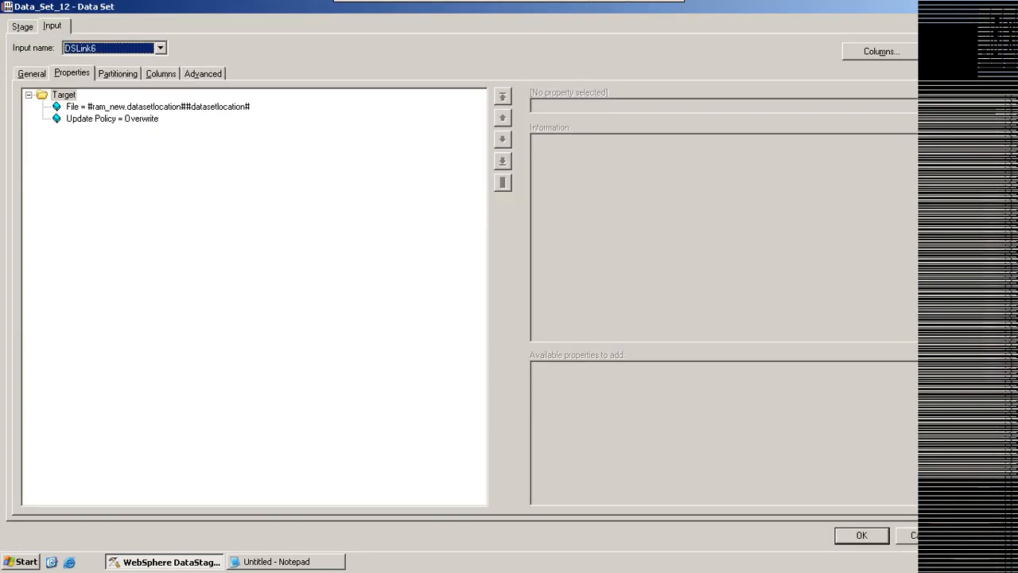
{"action": "left_click", "coordinate": [914, 535]}
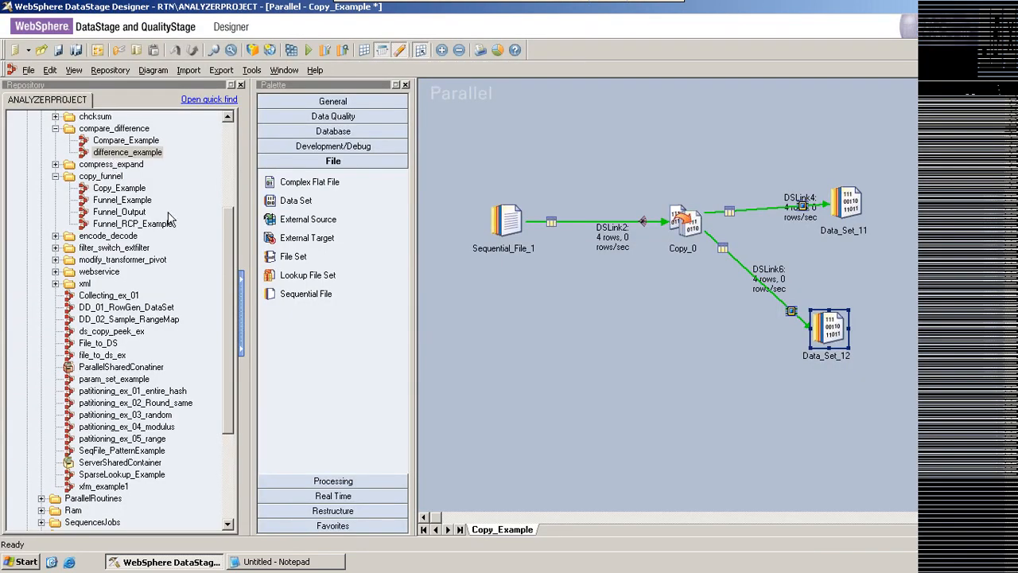
{"action": "left_click", "coordinate": [118, 203]}
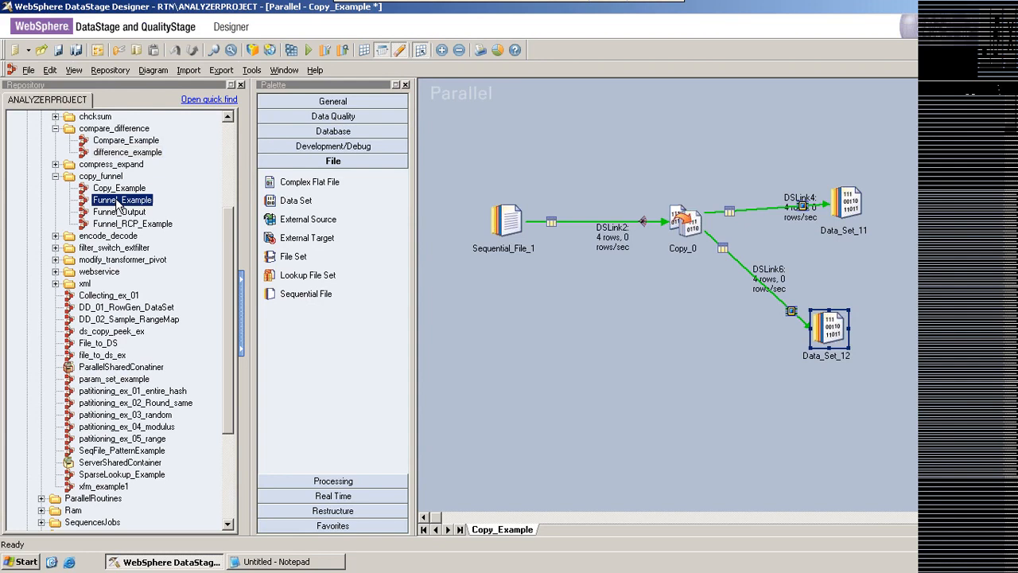
{"action": "double_click", "coordinate": [118, 203]}
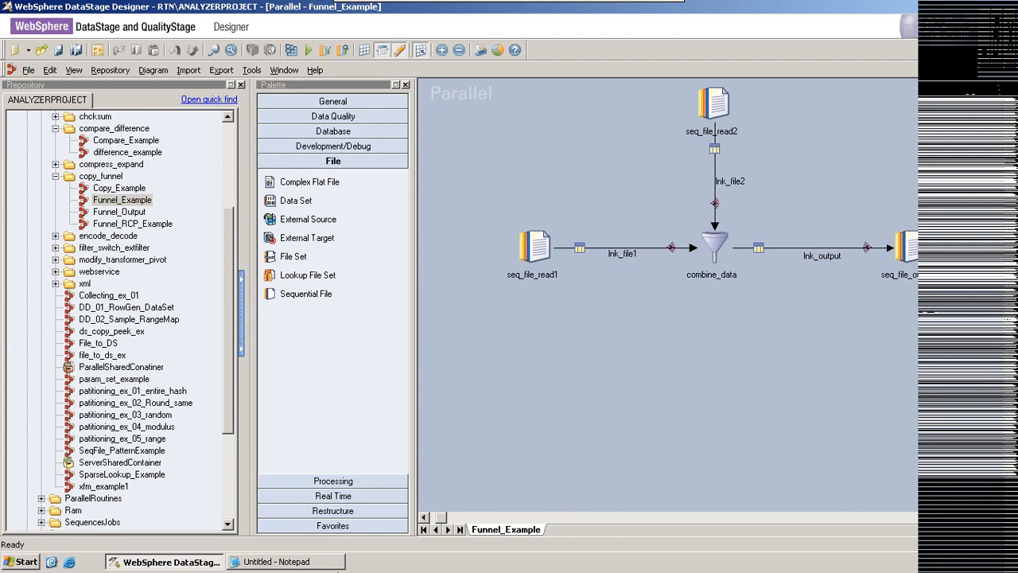
Step: Switch to Notepad and write Union and a second select * from query beneath the line select * from emp
{"action": "left_click", "coordinate": [278, 562]}
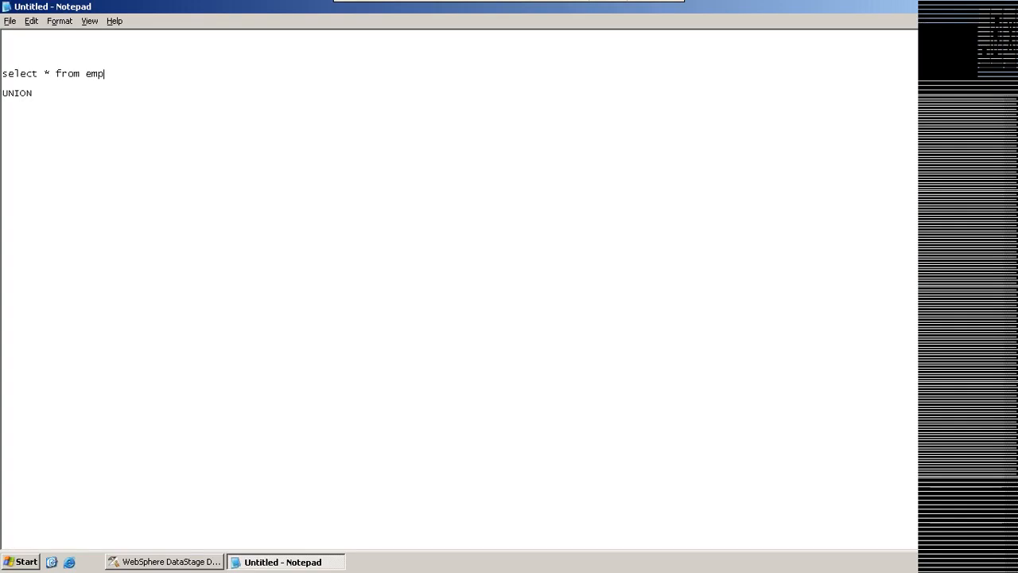
{"action": "key", "text": "Return"}
{"action": "type", "text": "Union"}
{"action": "key", "text": "Return"}
{"action": "type", "text": "sele"}
{"action": "type", "text": "c"}
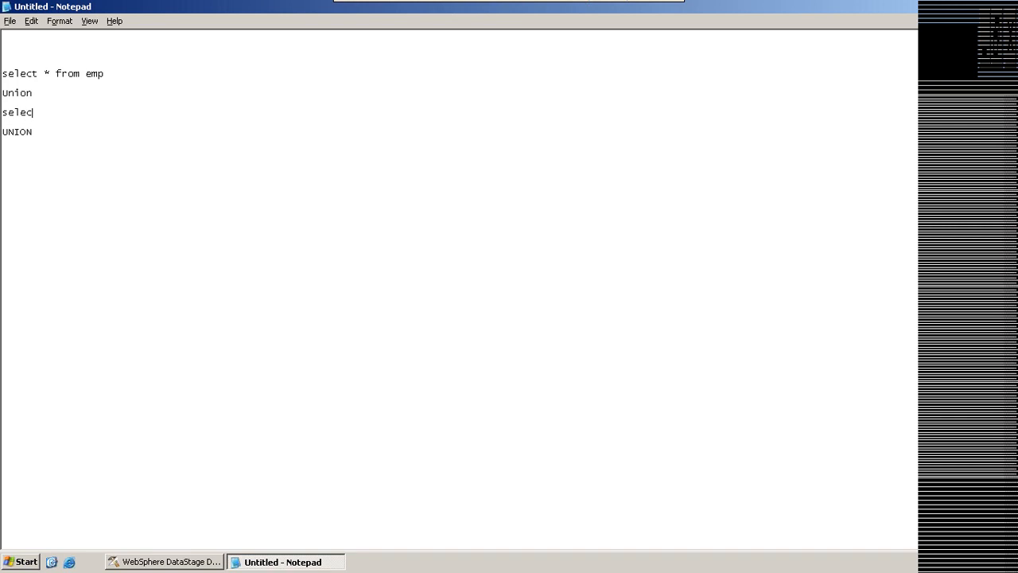
{"action": "type", "text": "t * from e"}
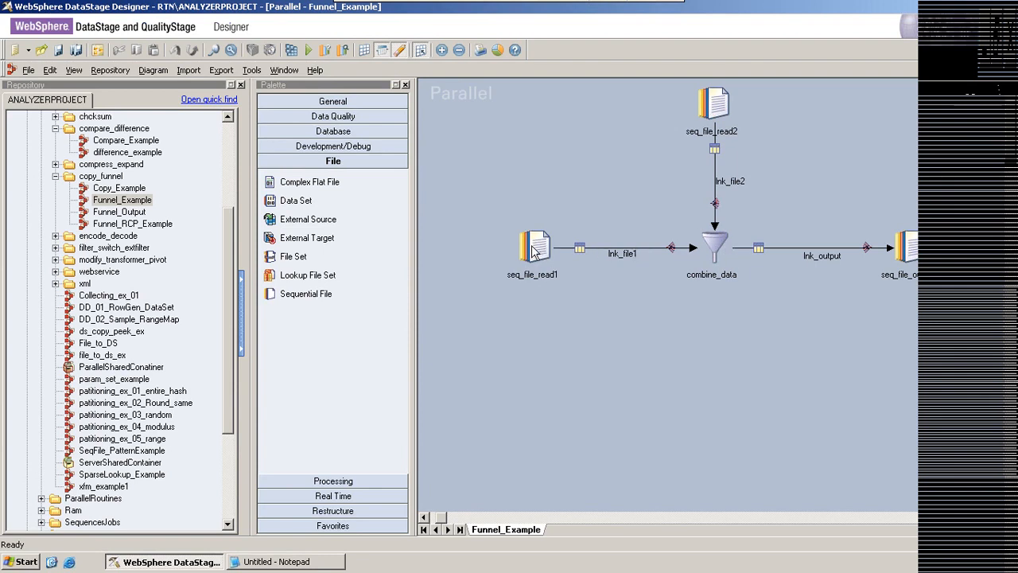
Step: Review the source file stages' columns and the Funnel Type choices of combine_data, keeping Continuous Funnel
{"action": "double_click", "coordinate": [531, 248]}
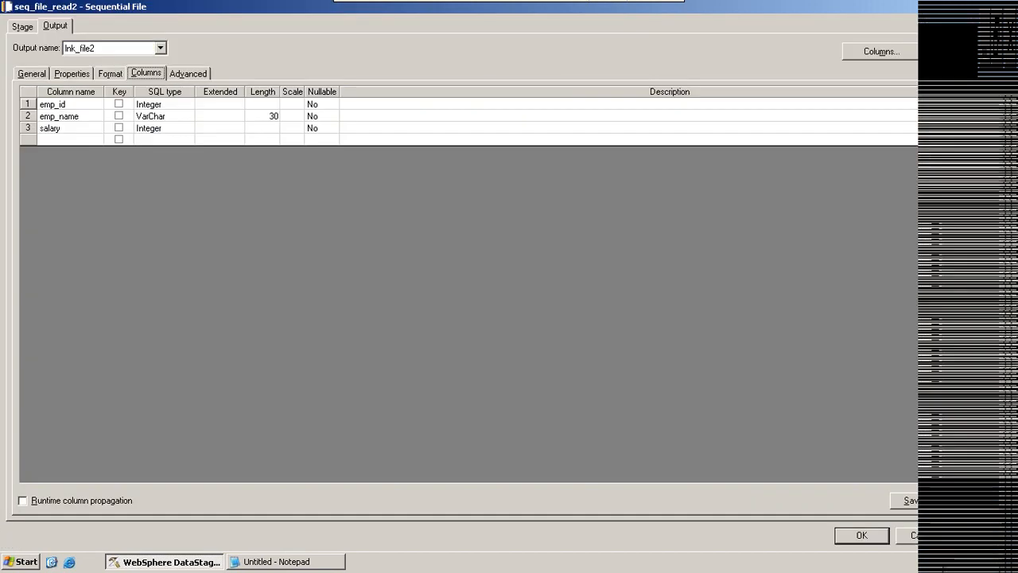
{"action": "left_click", "coordinate": [859, 536]}
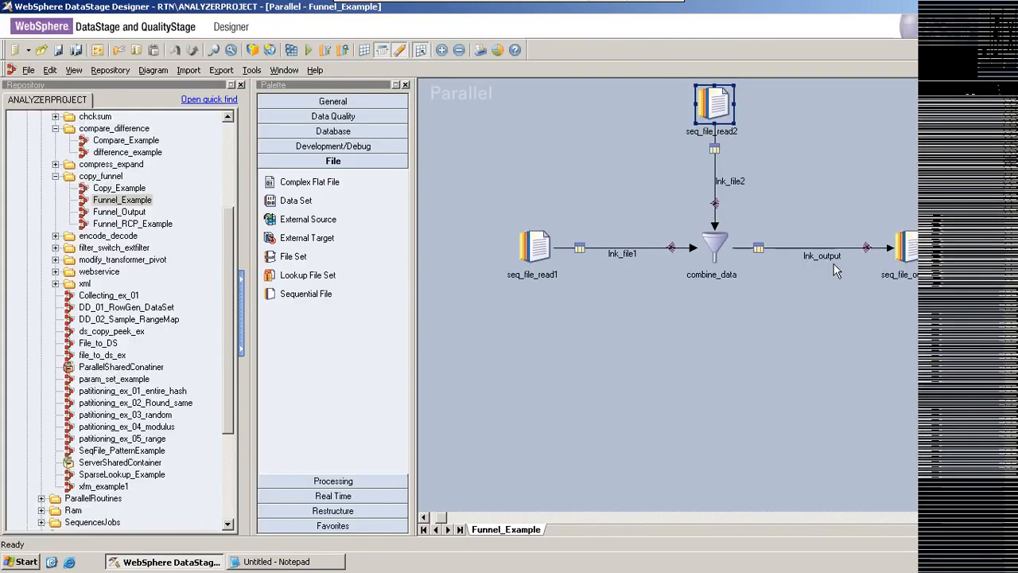
{"action": "double_click", "coordinate": [720, 245]}
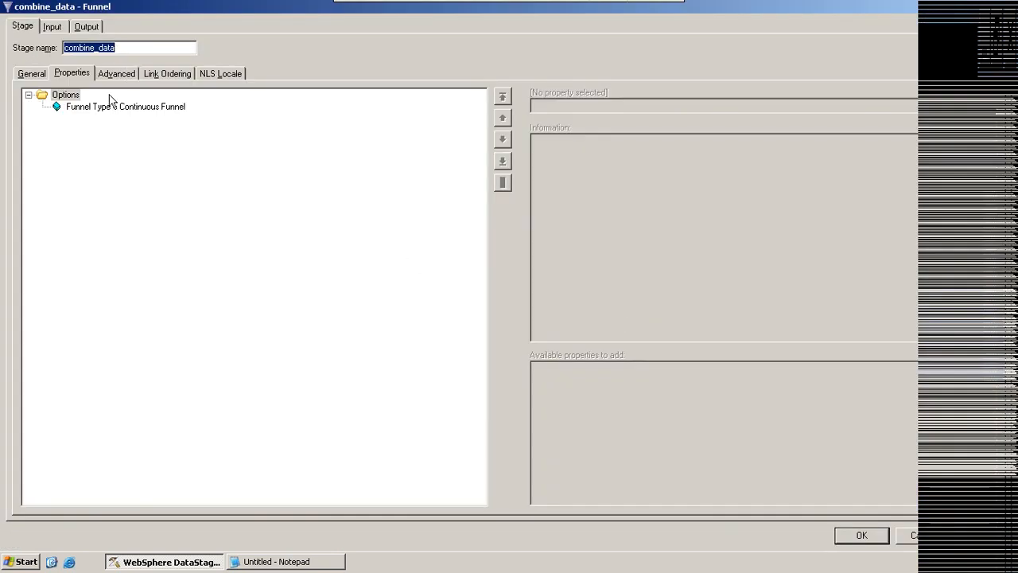
{"action": "left_click", "coordinate": [96, 109]}
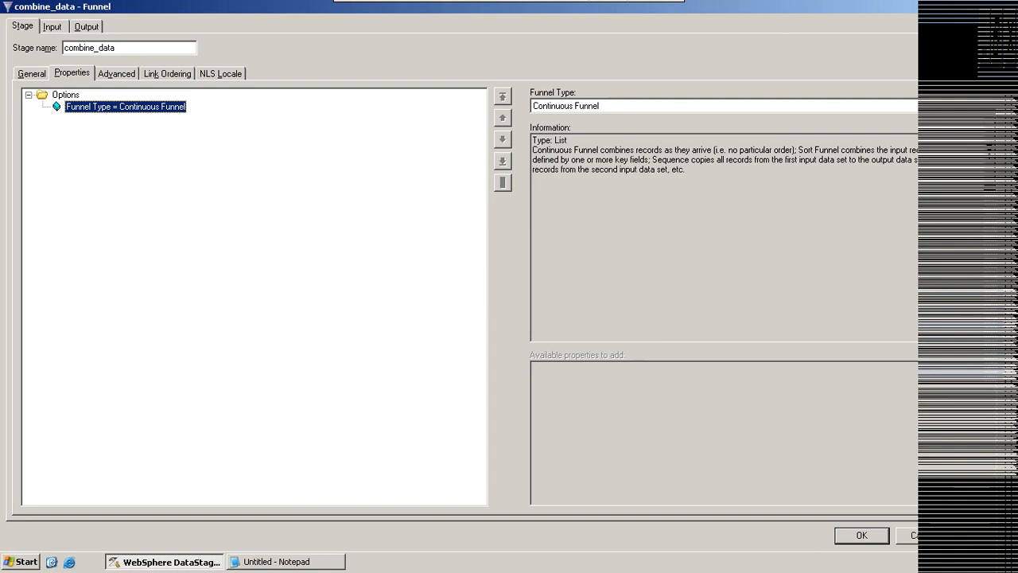
{"action": "left_click", "coordinate": [987, 106]}
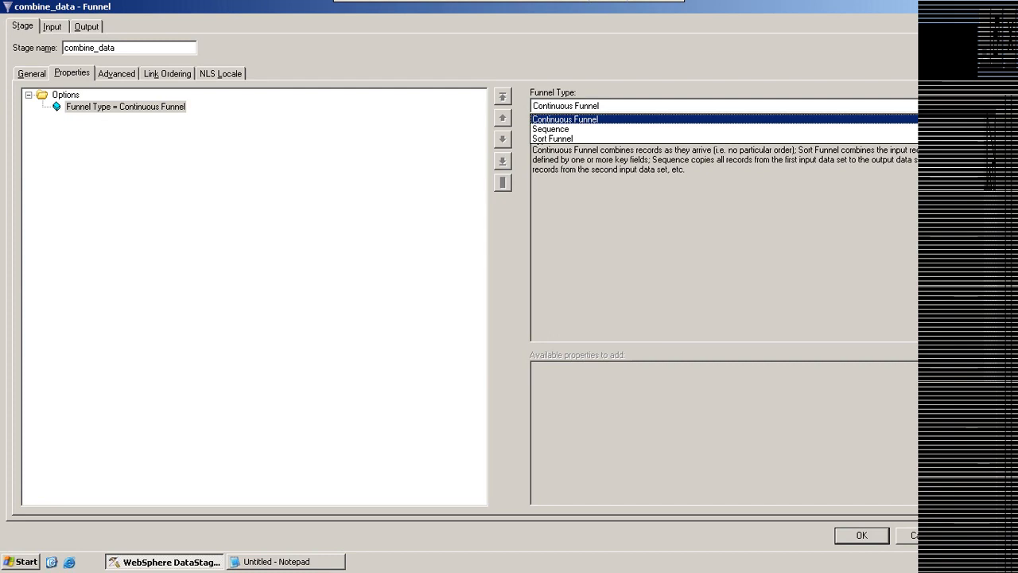
{"action": "key", "text": "Return"}
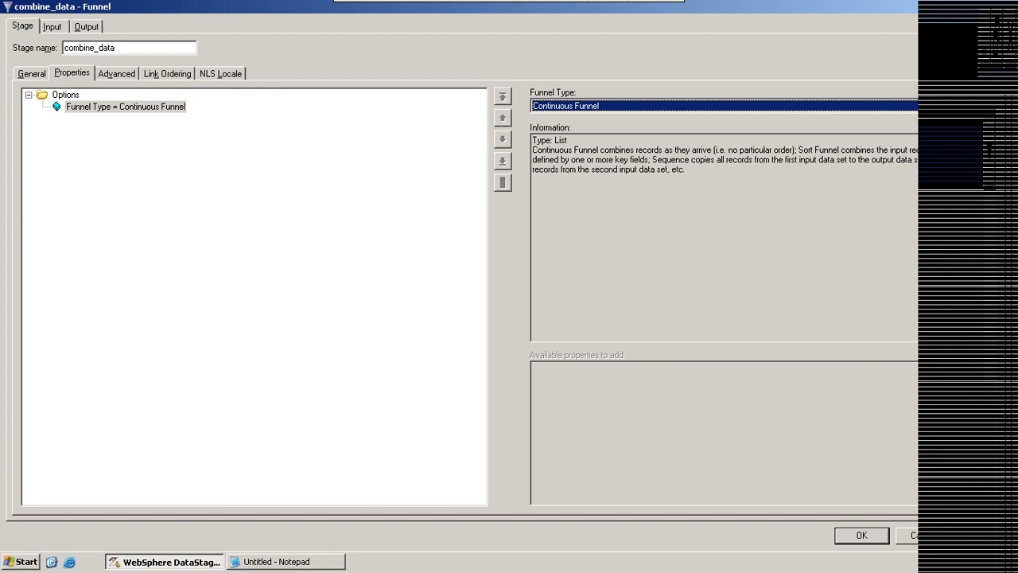
{"action": "left_click", "coordinate": [871, 533]}
Step: Add the File Name Column and Row Number Column options to seq_file_read1, and define output columns fileNameColumn as VarChar and rowNumberColumn as Integer
{"action": "double_click", "coordinate": [547, 255]}
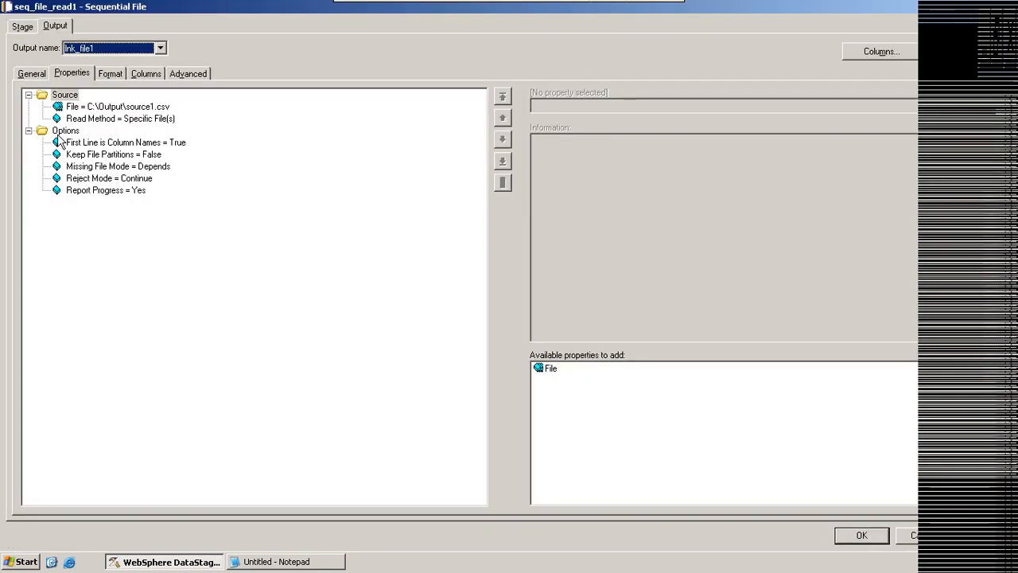
{"action": "left_click", "coordinate": [64, 131]}
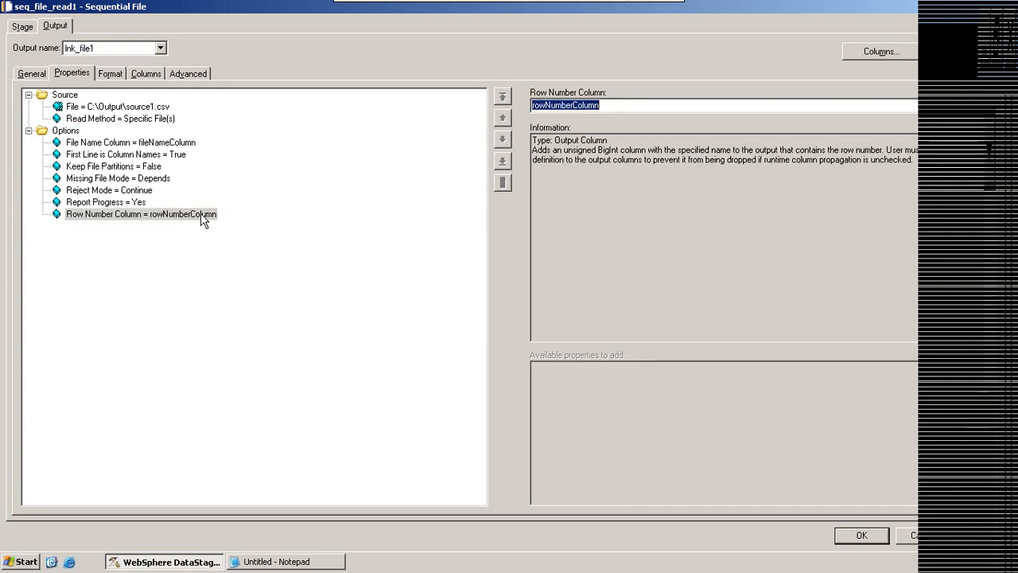
{"action": "left_click", "coordinate": [146, 73]}
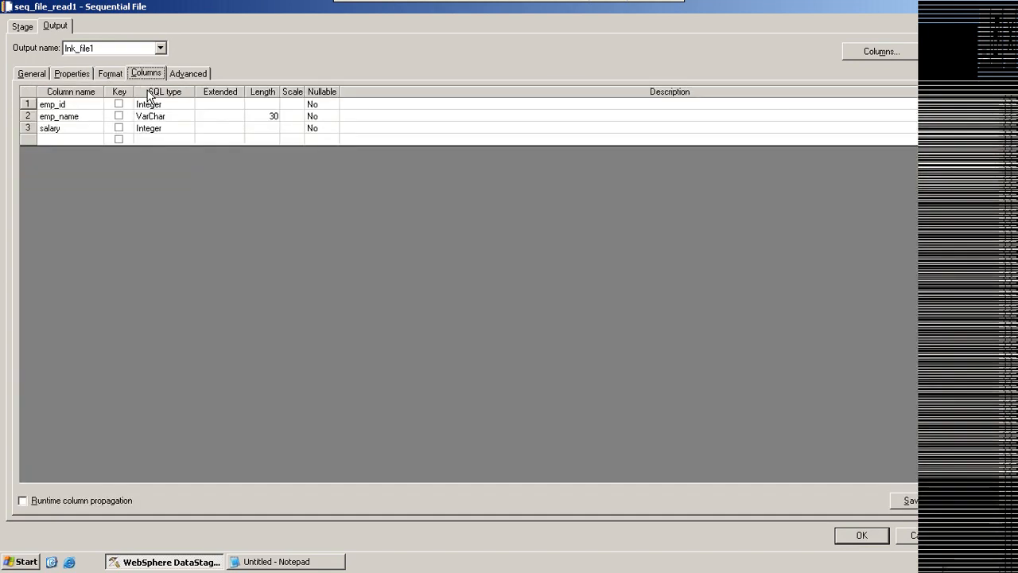
{"action": "left_click", "coordinate": [51, 139]}
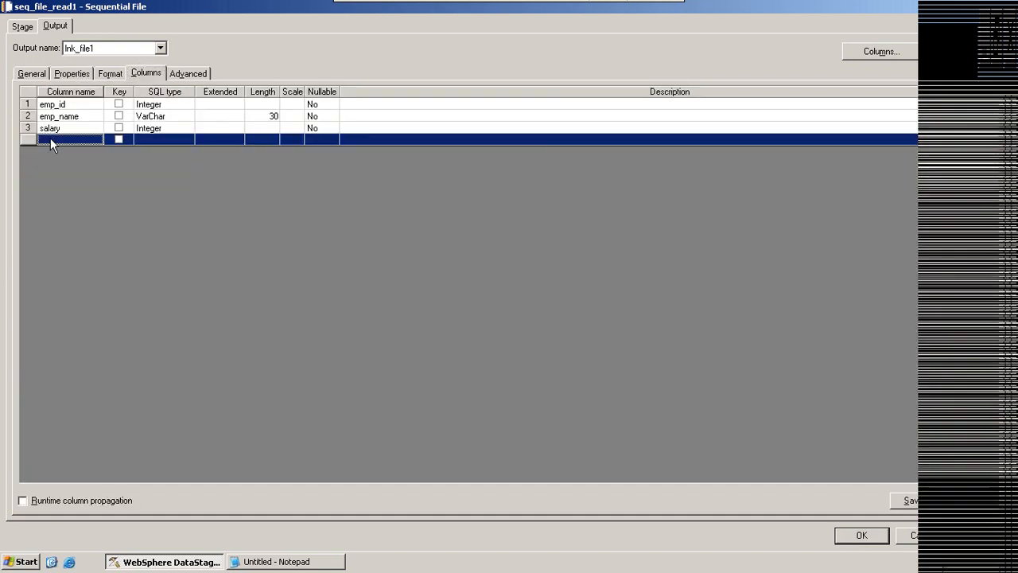
{"action": "type", "text": "file"}
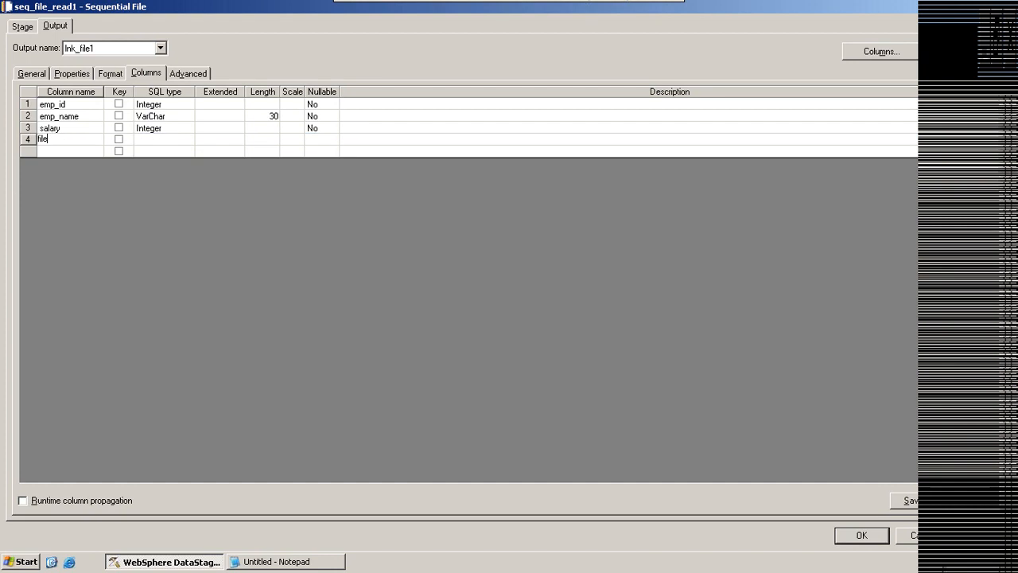
{"action": "type", "text": "Name"}
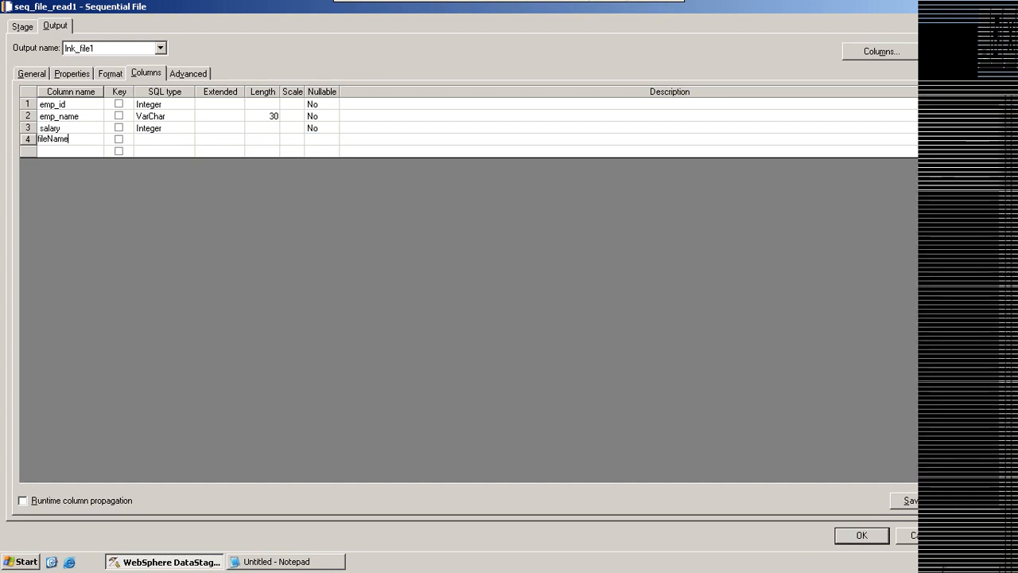
{"action": "type", "text": "Column"}
{"action": "left_click", "coordinate": [53, 152]}
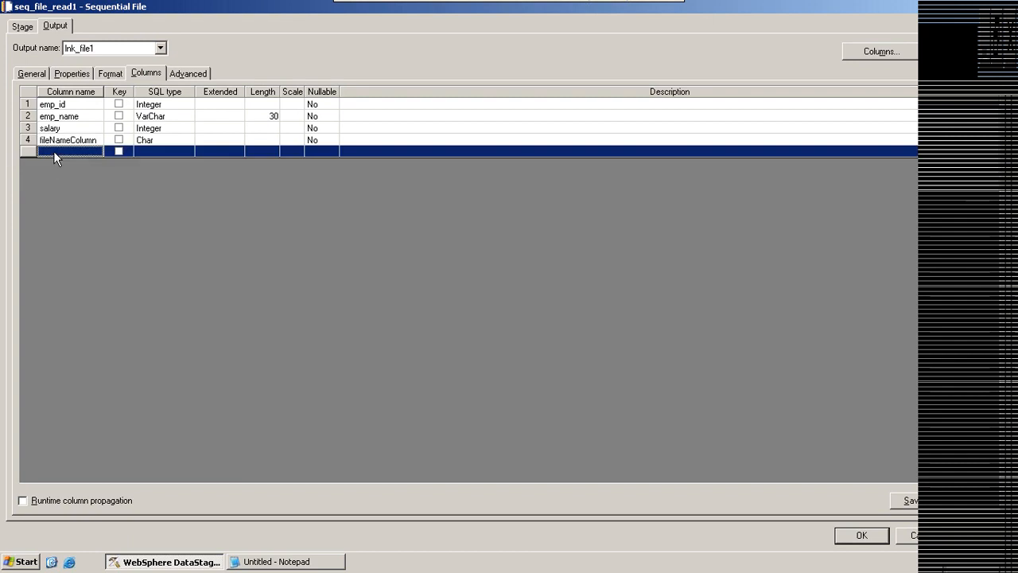
{"action": "type", "text": "row"}
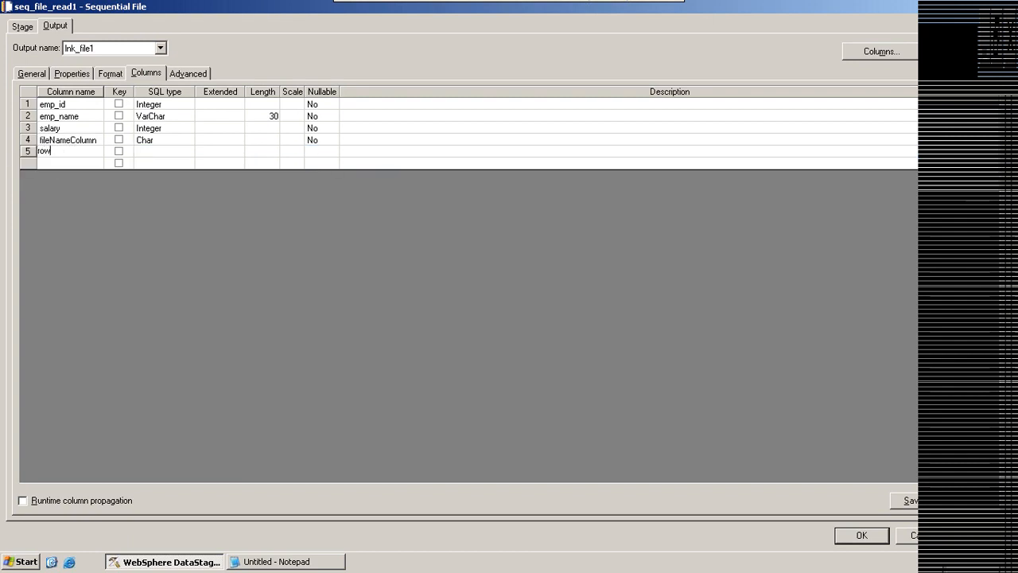
{"action": "type", "text": "Number"}
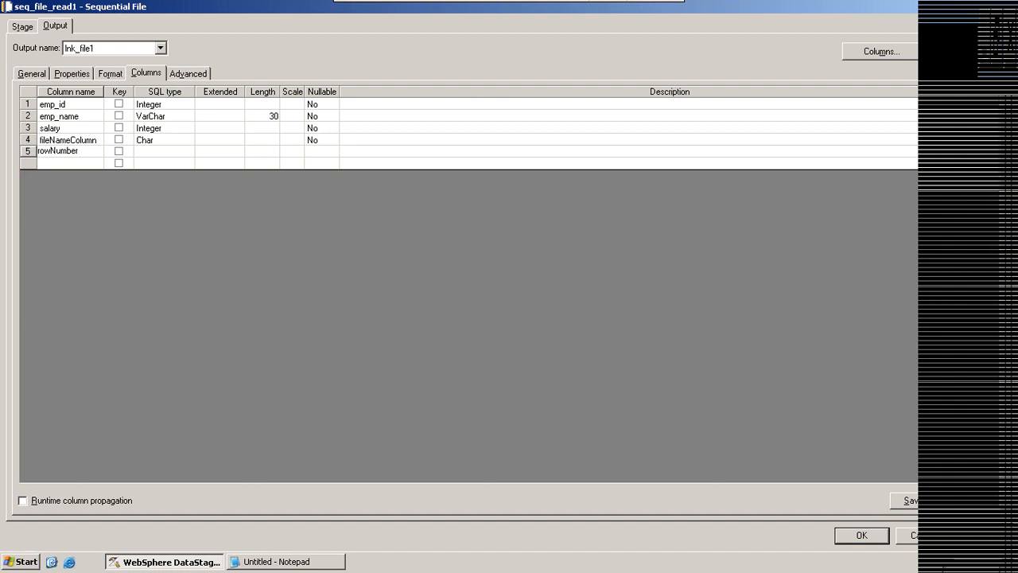
{"action": "type", "text": "Colum"}
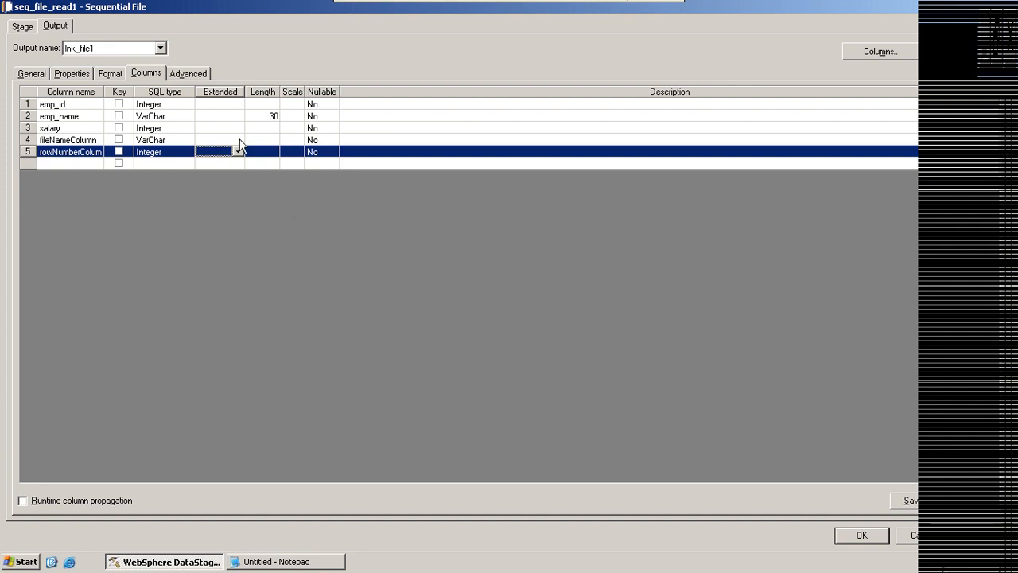
Step: Set the length of fileNameColumn to 30 in seq_file_read1's output columns and accept the stage changes
{"action": "left_click", "coordinate": [265, 141]}
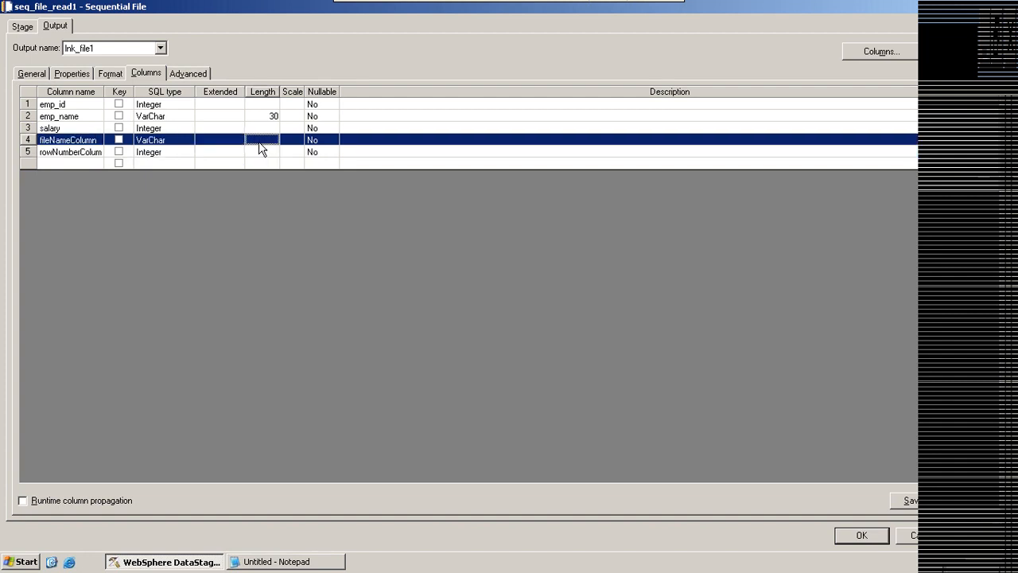
{"action": "left_click", "coordinate": [269, 138]}
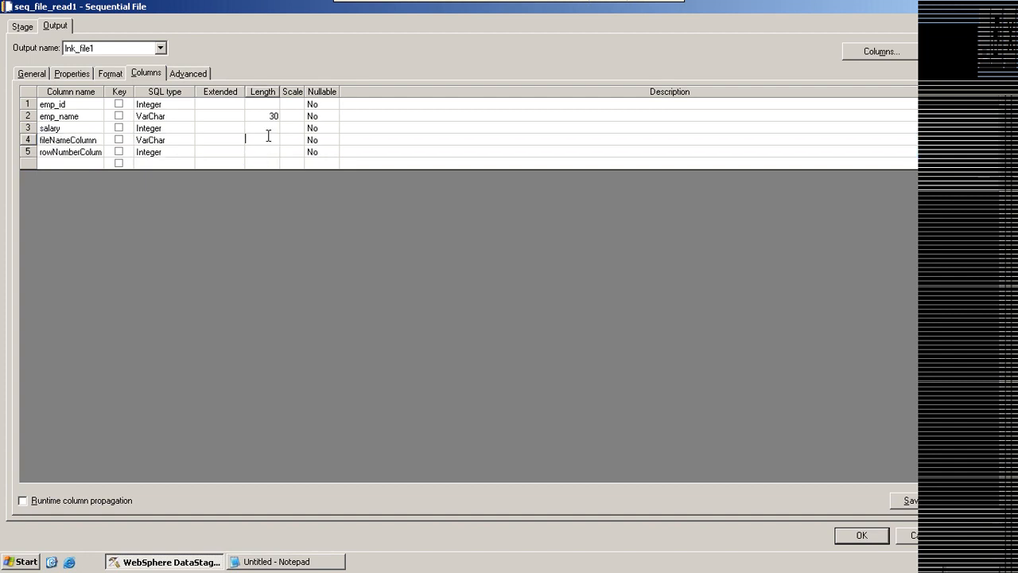
{"action": "type", "text": "30"}
{"action": "left_click", "coordinate": [258, 152]}
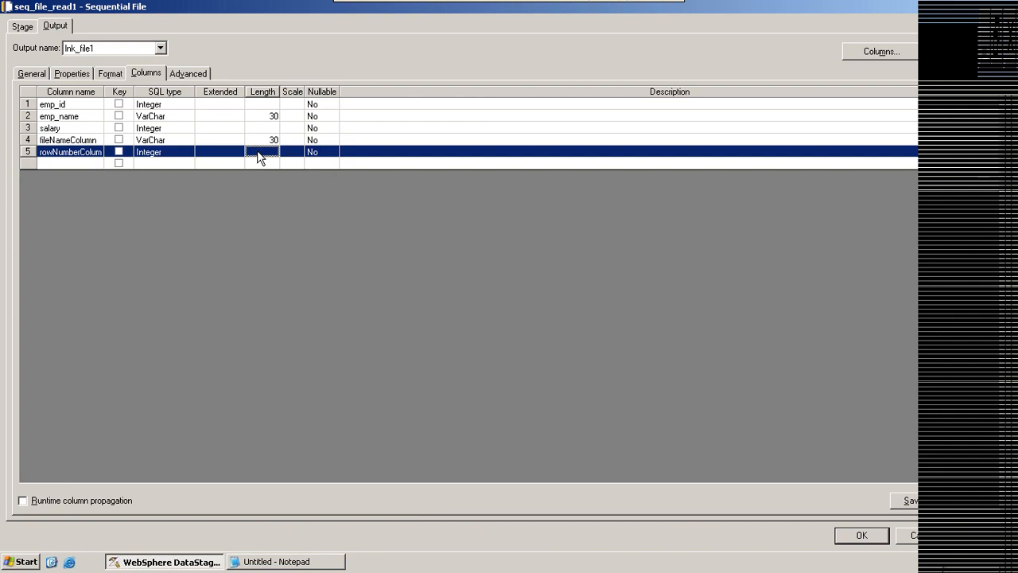
{"action": "left_click", "coordinate": [862, 535]}
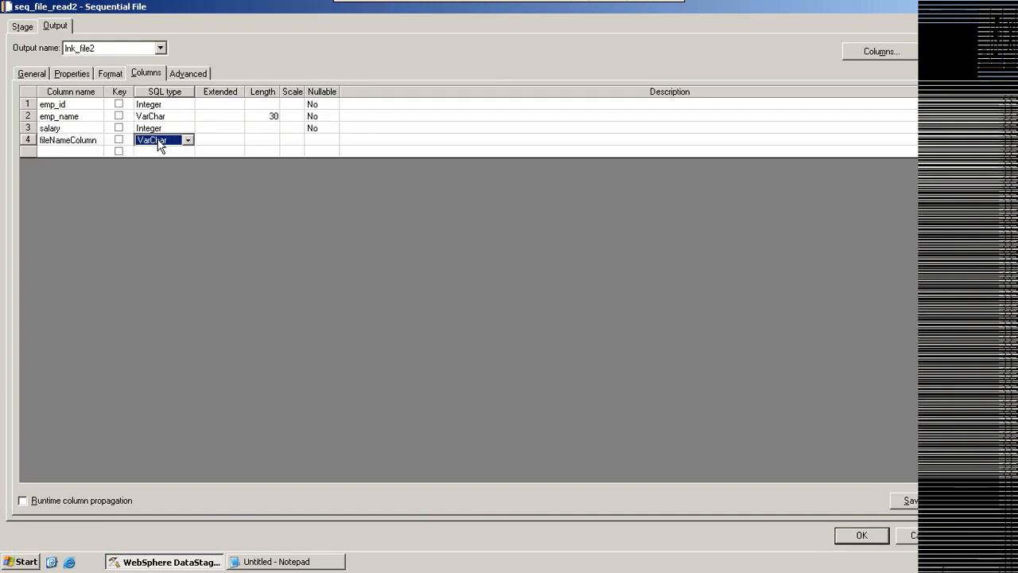
Step: In seq_file_read2's output columns, set the length of fileNameColumn to 30 and add rowNumberColumn as an Integer
{"action": "left_click", "coordinate": [275, 147]}
{"action": "type", "text": "30"}
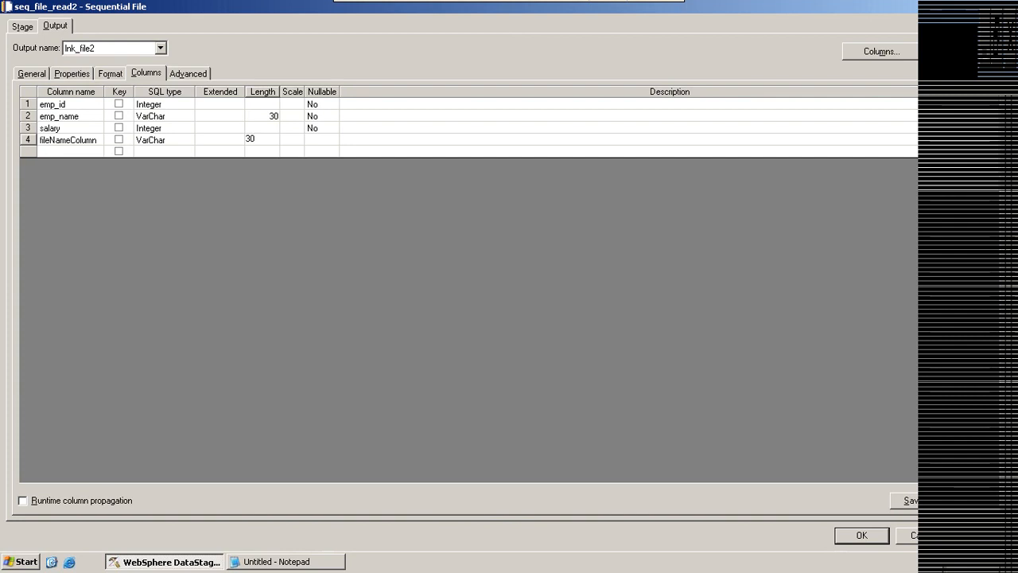
{"action": "left_click", "coordinate": [73, 152]}
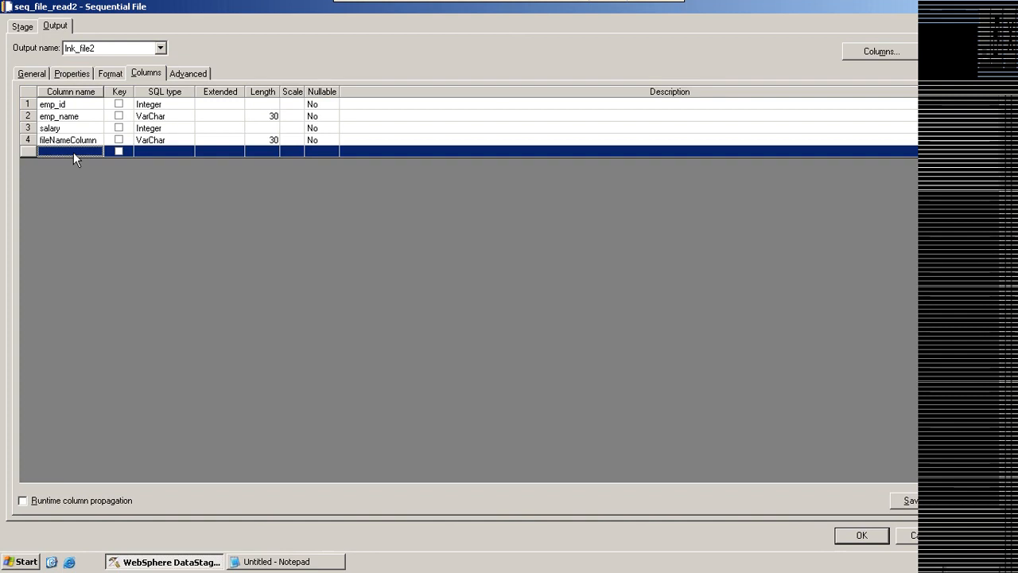
{"action": "type", "text": "row"}
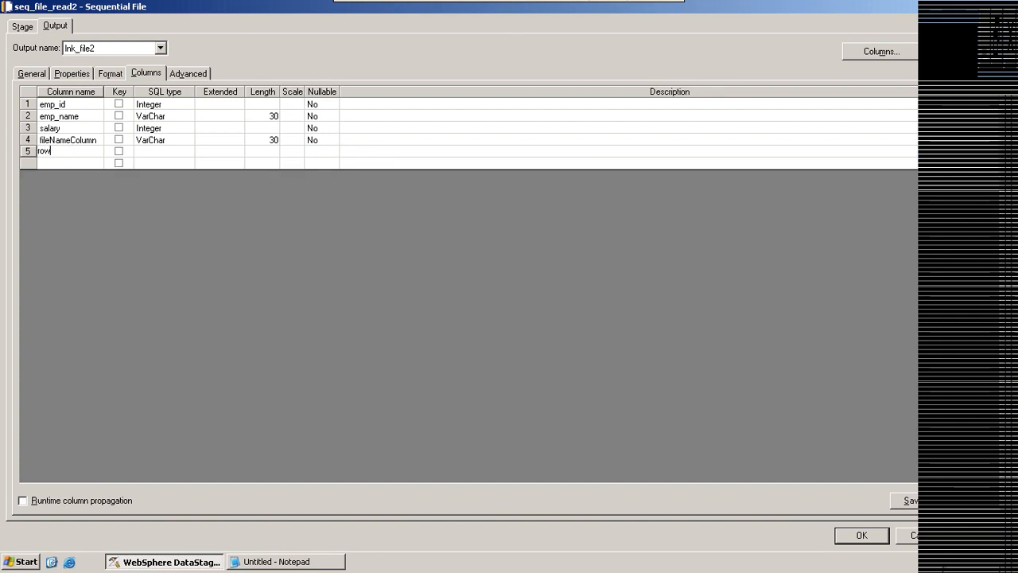
{"action": "type", "text": "NumberColumn"}
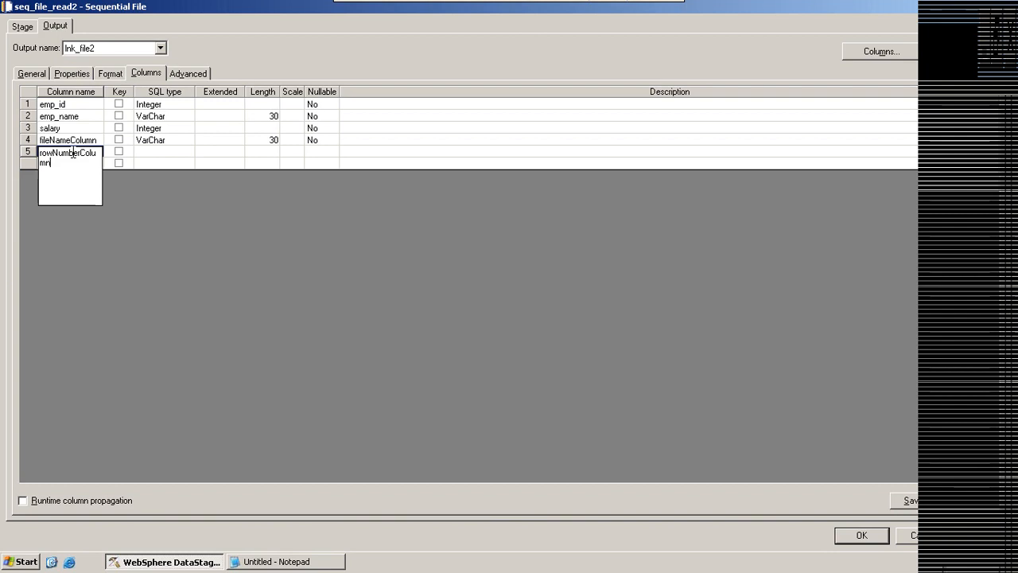
{"action": "left_click", "coordinate": [148, 155]}
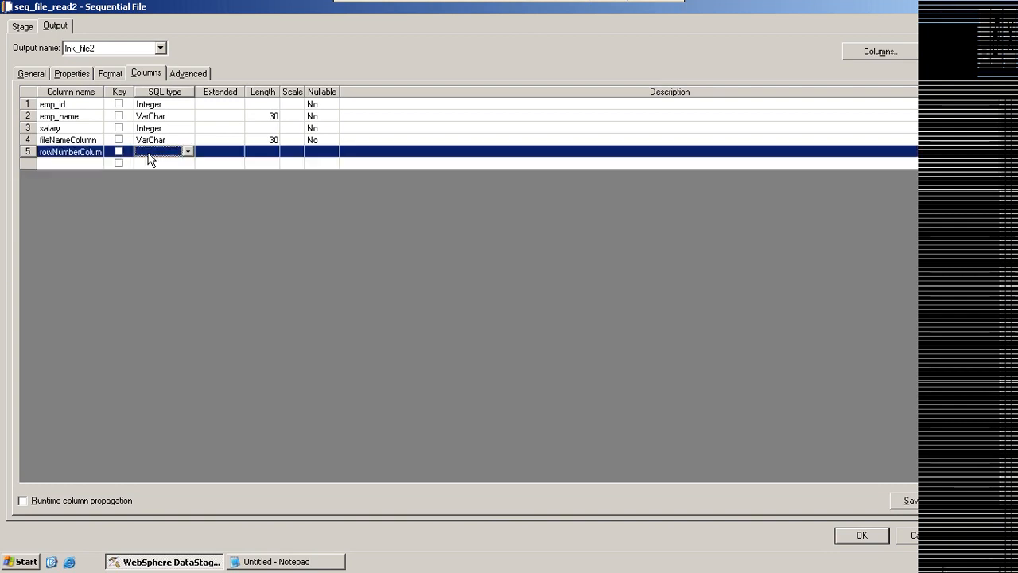
{"action": "key", "text": "i"}
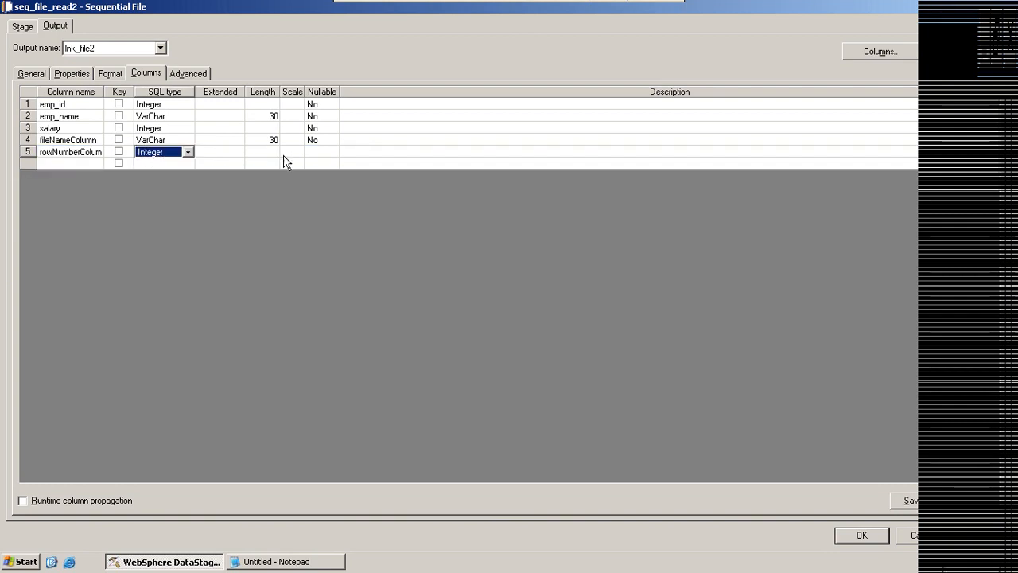
{"action": "key", "text": "Return"}
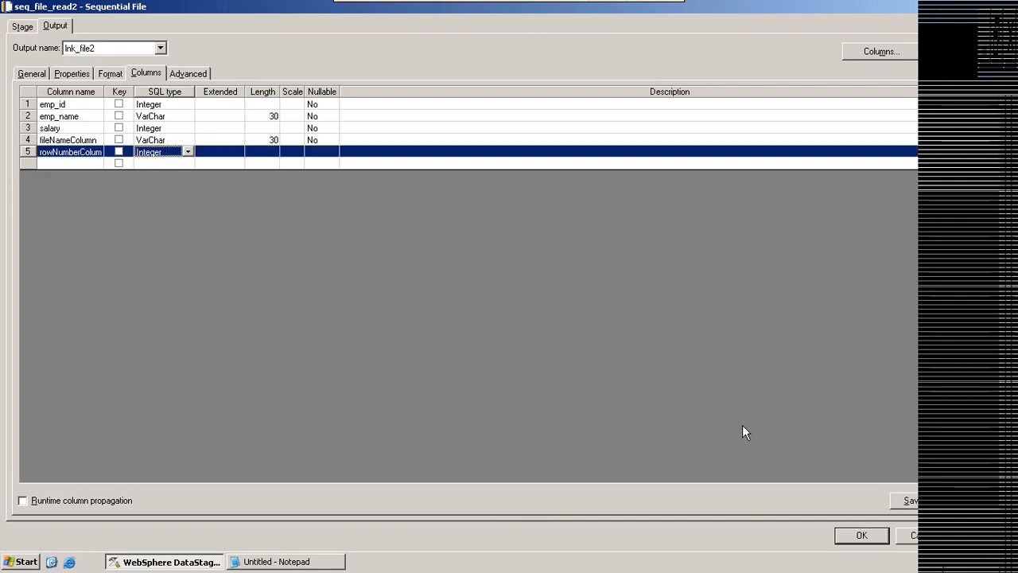
{"action": "left_click", "coordinate": [865, 537]}
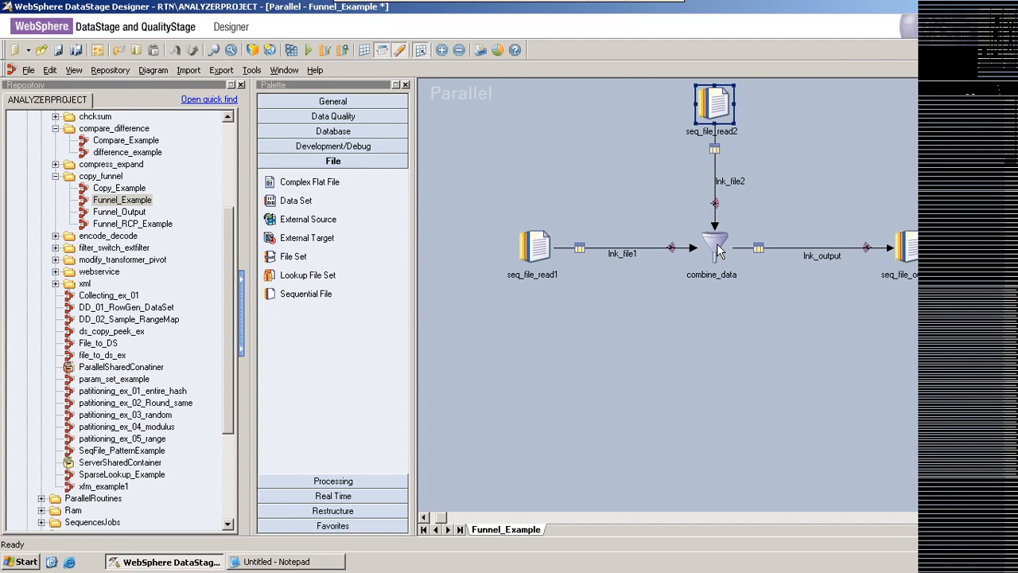
Step: Map fileNameColumn and rowNumberColumn to lnk_output in the combine_data Funnel stage
{"action": "double_click", "coordinate": [716, 243]}
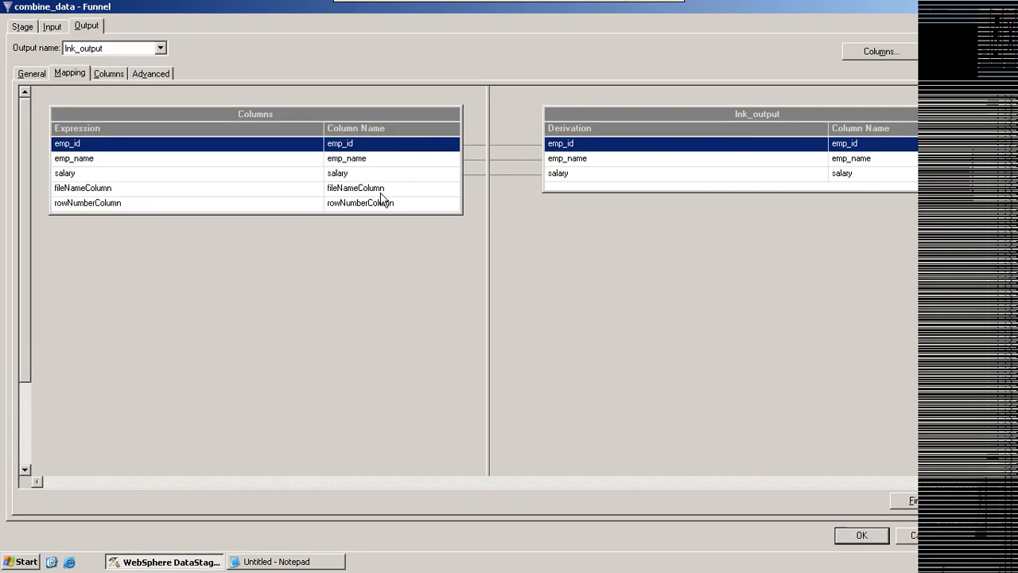
{"action": "left_click_drag", "start_coordinate": [374, 189], "coordinate": [573, 188]}
{"action": "left_click", "coordinate": [861, 535]}
Step: Compile the Funnel_Example job and run it with no warning limit
{"action": "left_click", "coordinate": [291, 50]}
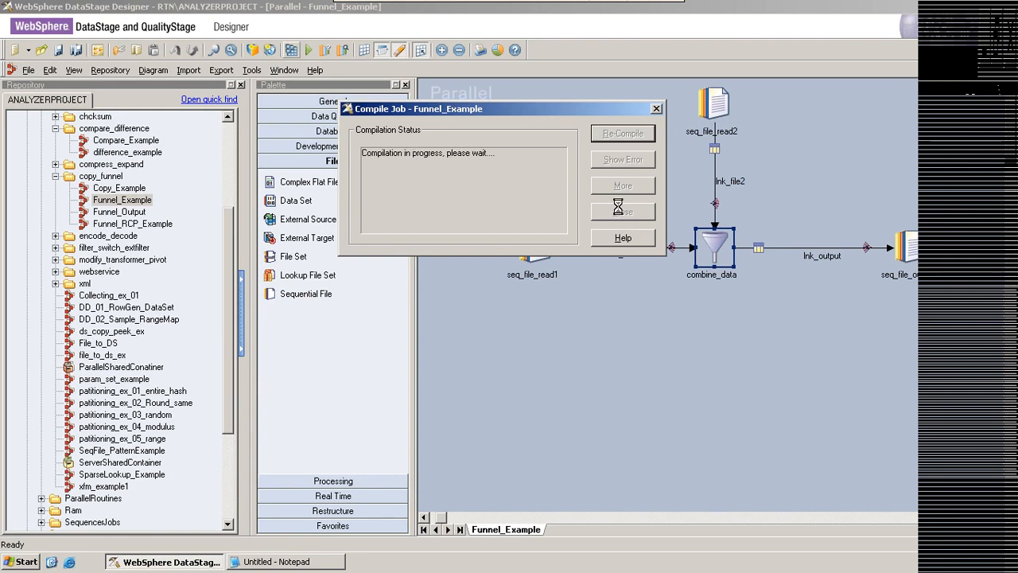
{"action": "left_click", "coordinate": [618, 214]}
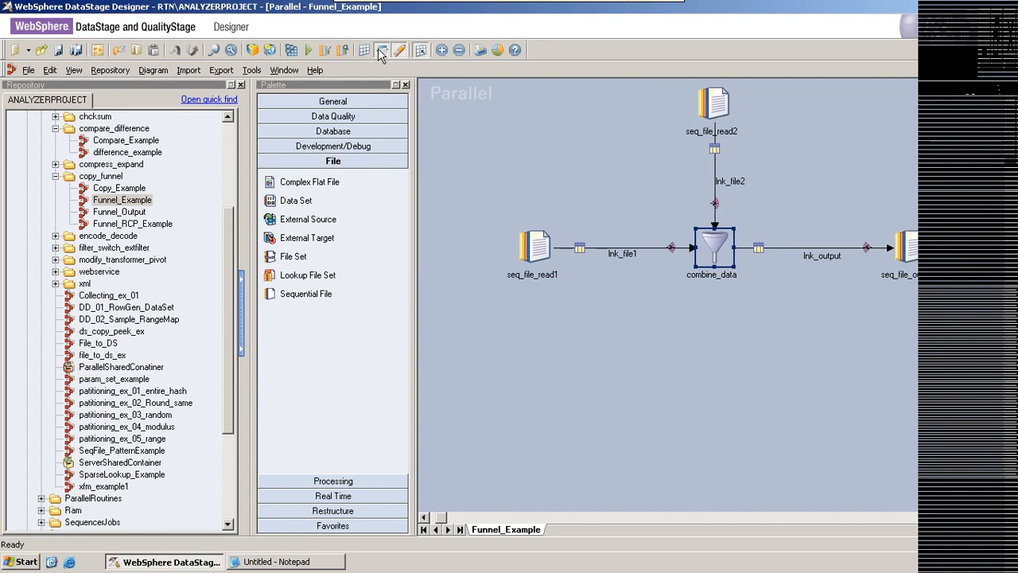
{"action": "left_click", "coordinate": [309, 50]}
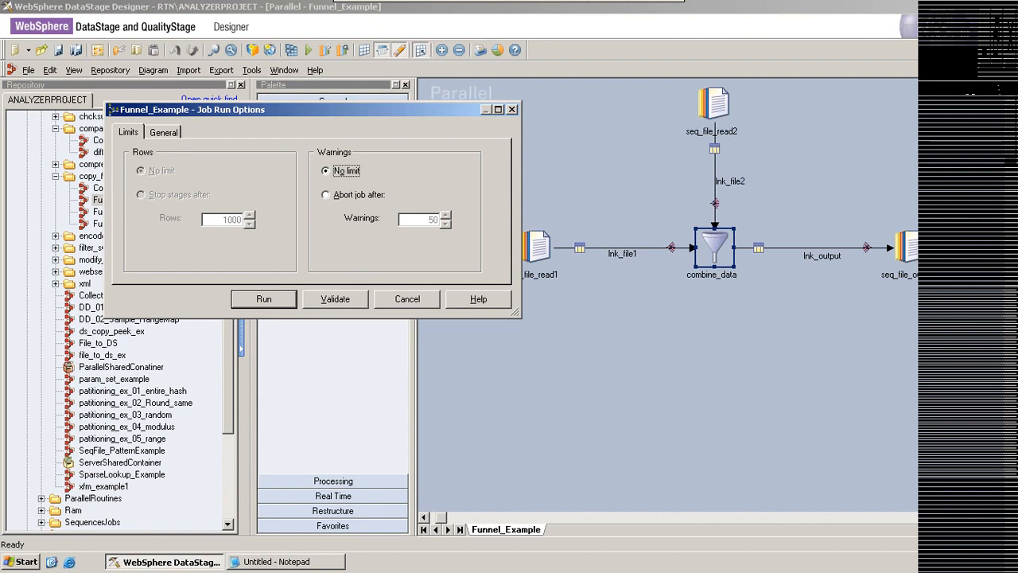
{"action": "left_click", "coordinate": [271, 302]}
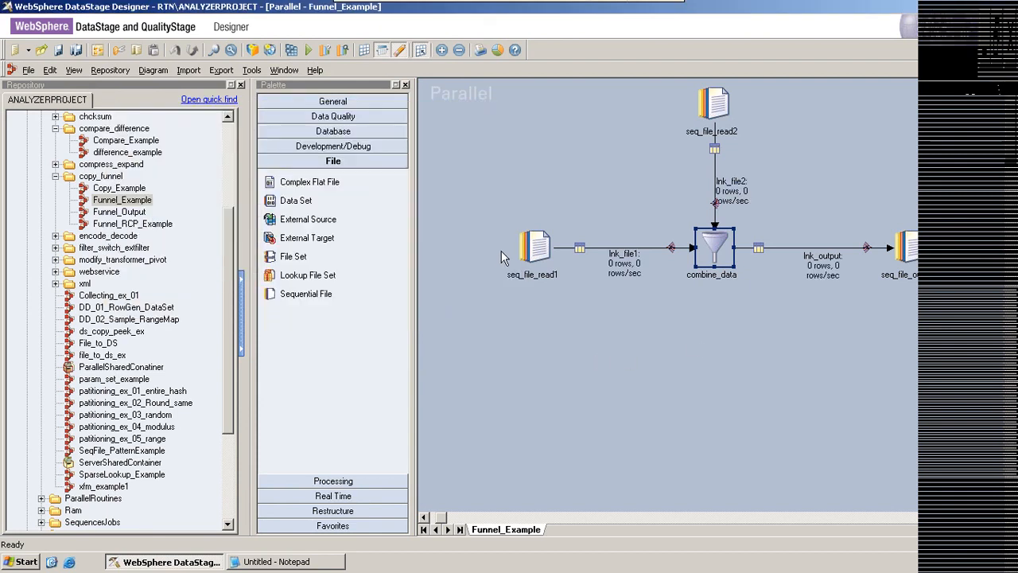
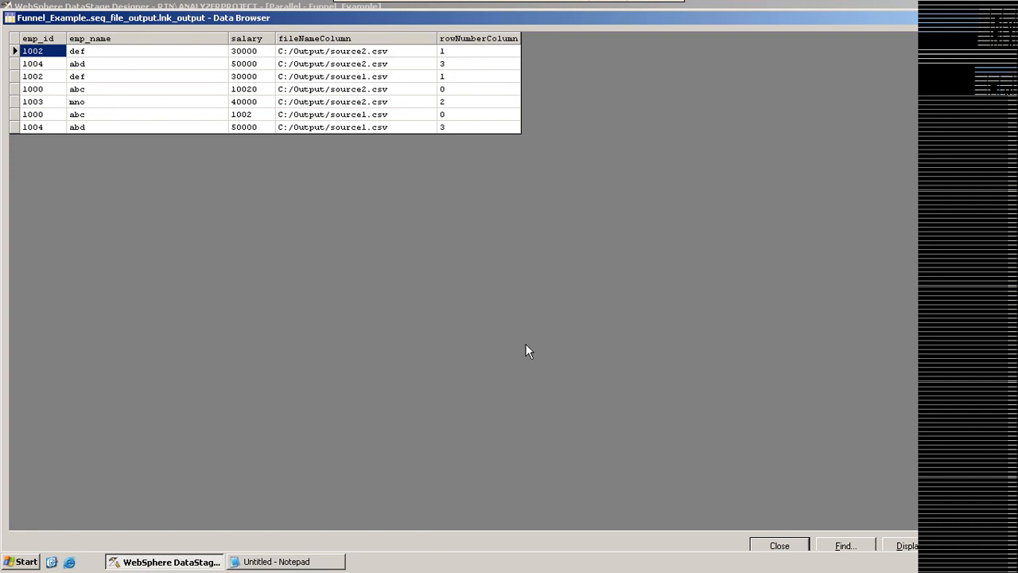
Step: Close the output data view, open the combine_data Funnel stage, and run Funnel_Example with no warning limit
{"action": "left_click", "coordinate": [797, 546]}
{"action": "double_click", "coordinate": [715, 247]}
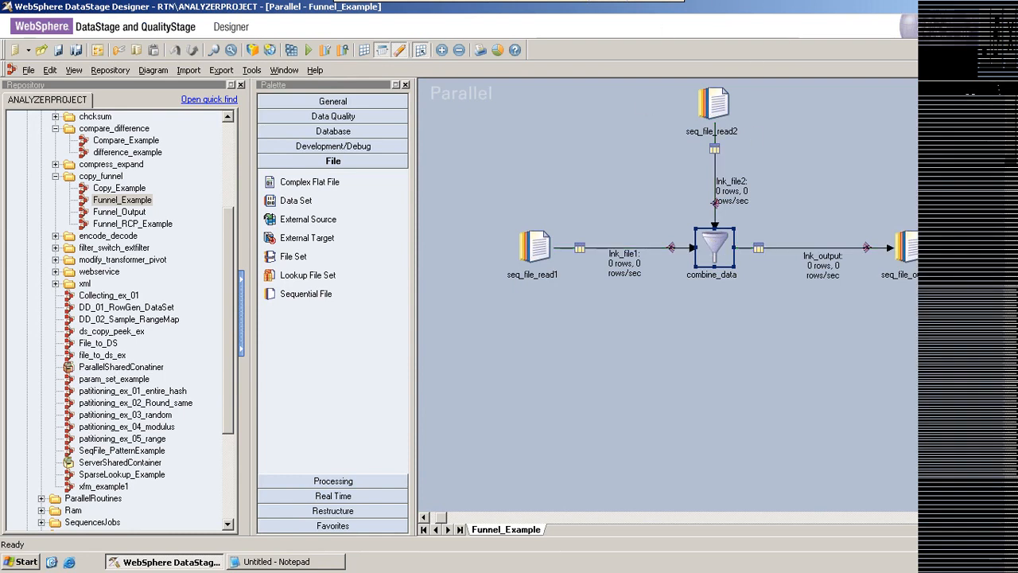
{"action": "left_click", "coordinate": [309, 50]}
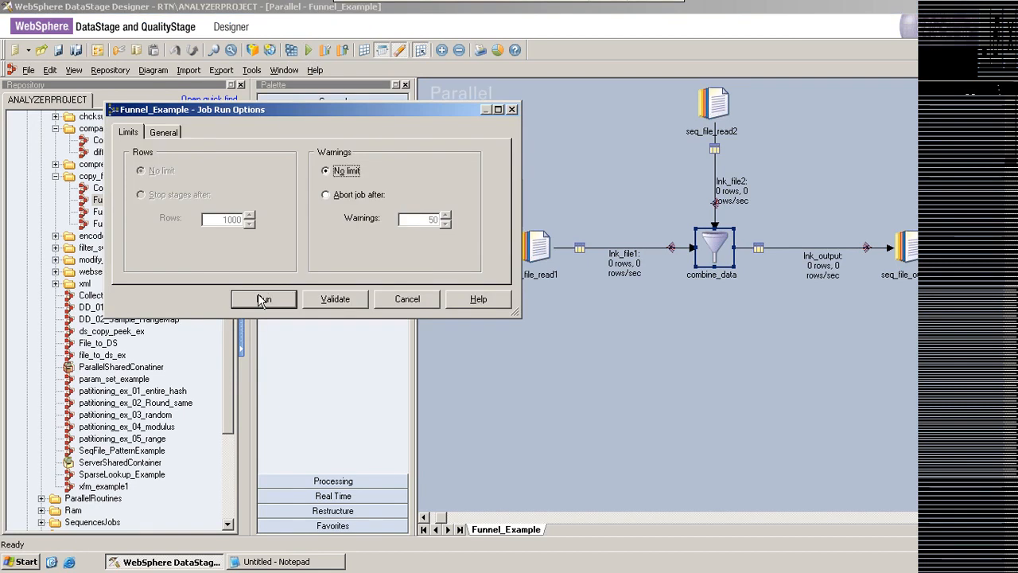
{"action": "left_click", "coordinate": [262, 300]}
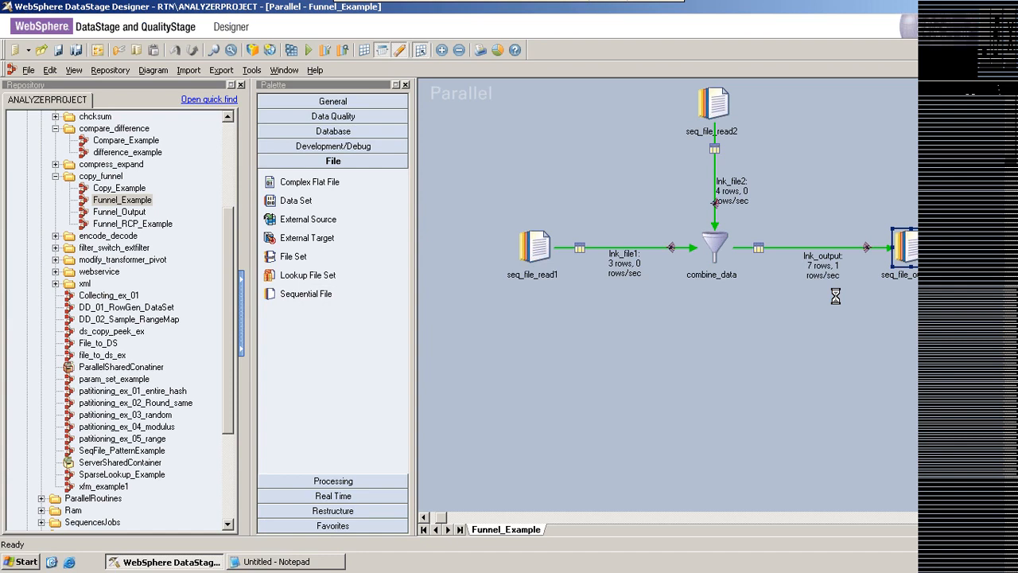
Step: Add the parallel Configuration file environment variable to Funnel_Example's job parameters and accept the job properties
{"action": "left_click", "coordinate": [97, 50]}
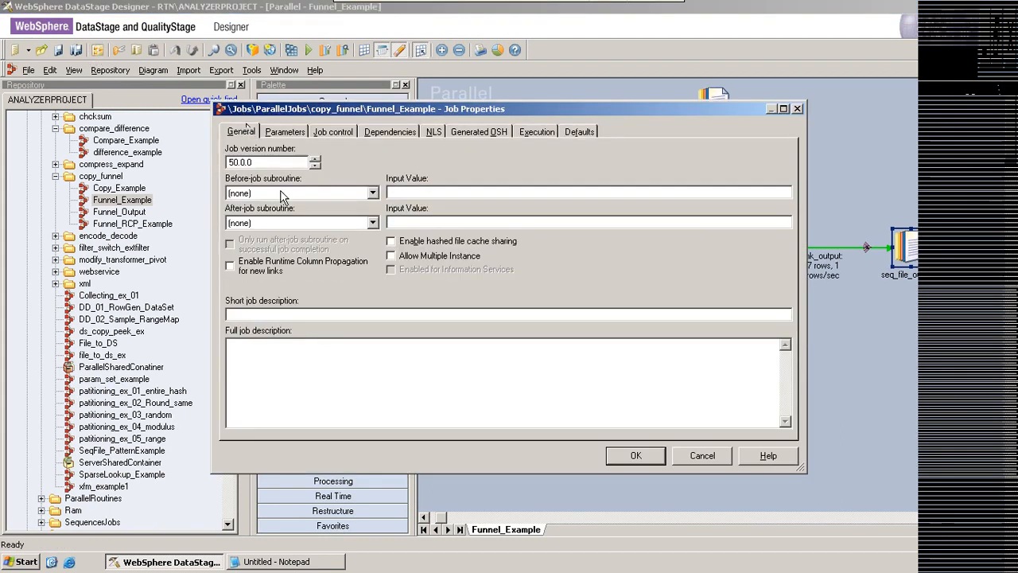
{"action": "left_click", "coordinate": [285, 132]}
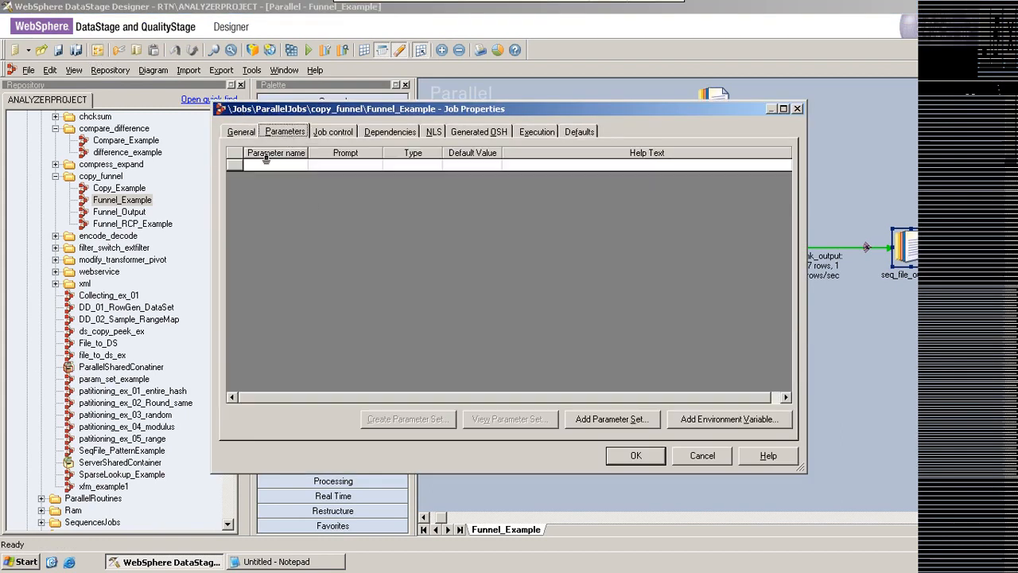
{"action": "left_click", "coordinate": [259, 165]}
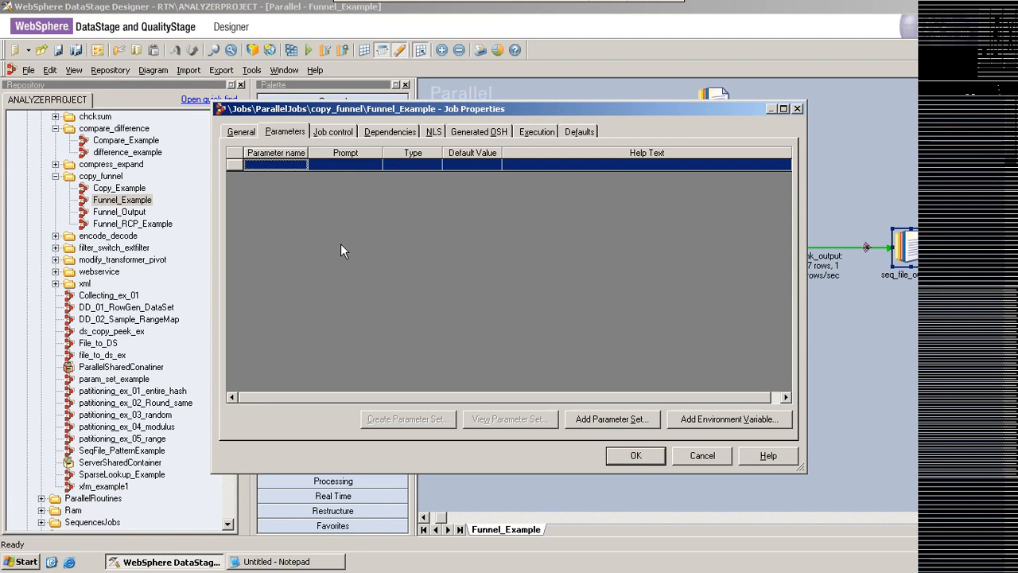
{"action": "left_click", "coordinate": [719, 422]}
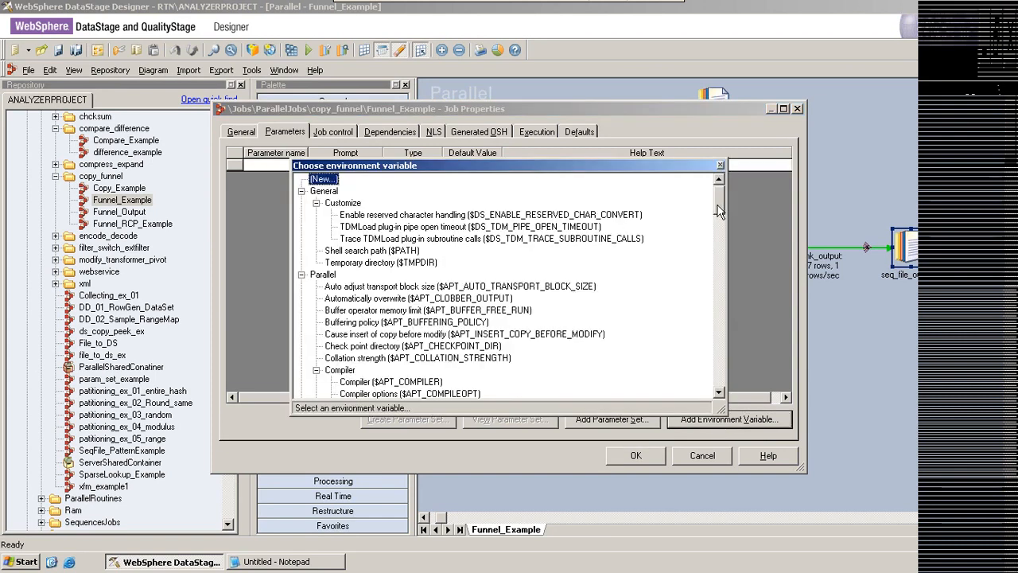
{"action": "mouse_move", "coordinate": [718, 211]}
{"action": "left_mouse_down"}
{"action": "mouse_move", "coordinate": [719, 380]}
{"action": "mouse_move", "coordinate": [704, 204]}
{"action": "left_mouse_up"}
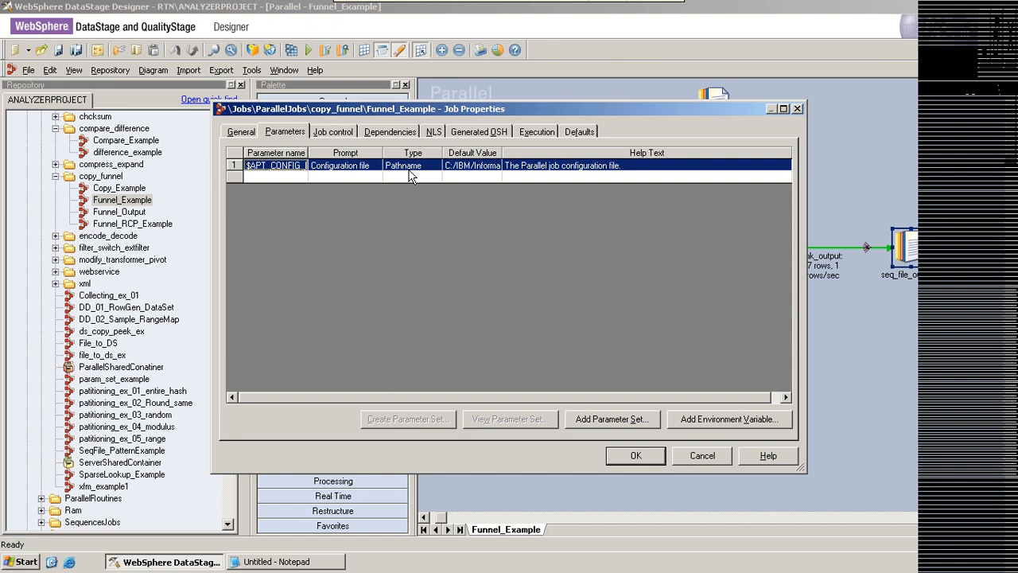
{"action": "left_click", "coordinate": [471, 165]}
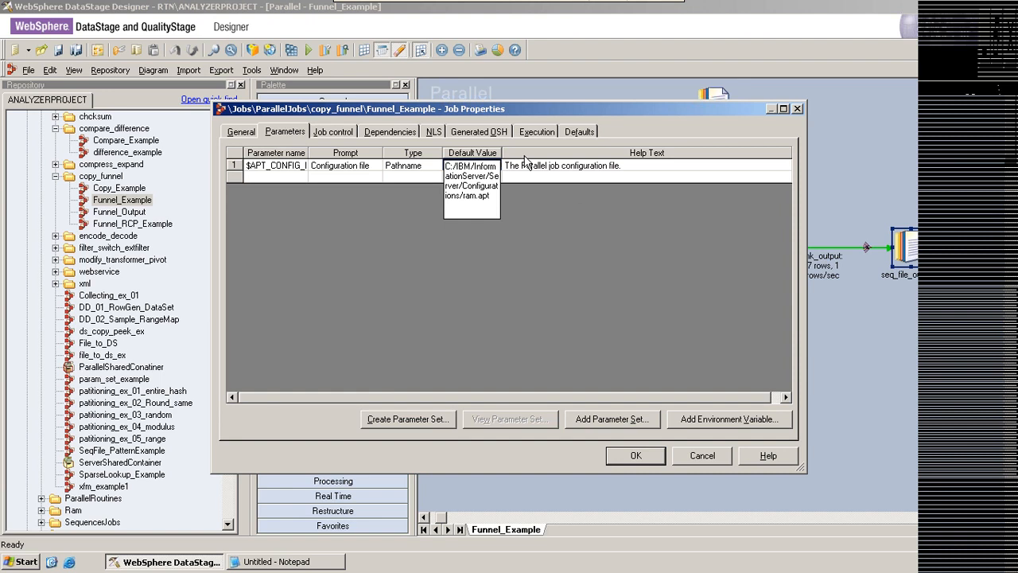
{"action": "left_click", "coordinate": [718, 420]}
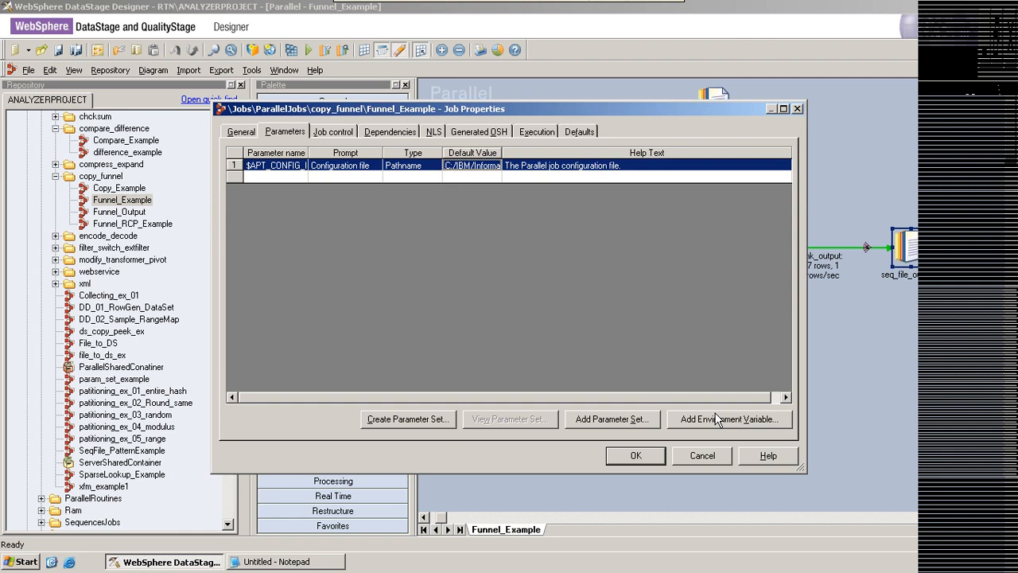
{"action": "left_click", "coordinate": [635, 456]}
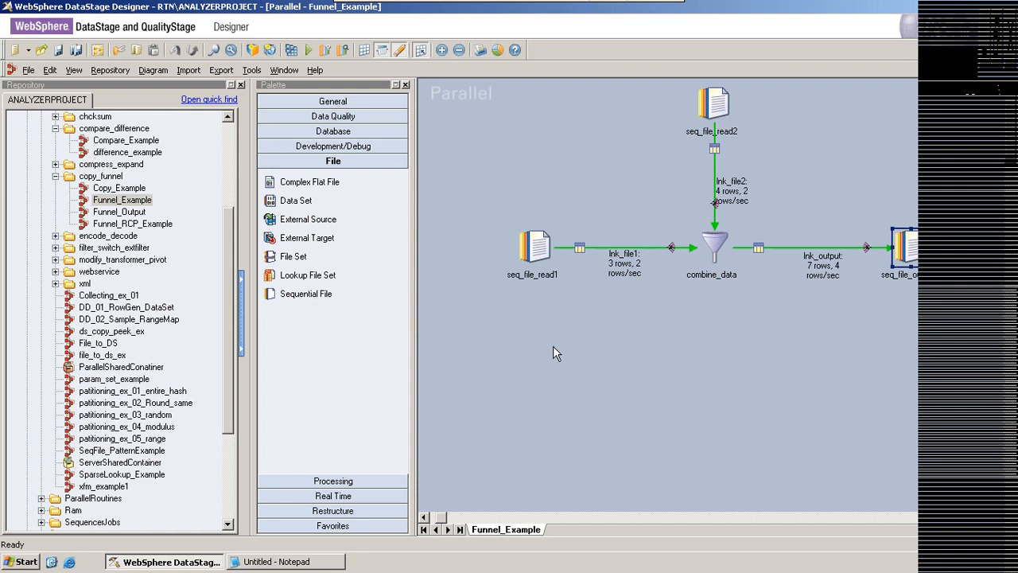
Step: View the lnk_output data of seq_file_output with 10 rows to display, and examine the row order and rowNumberColumn
{"action": "right_click", "coordinate": [793, 248]}
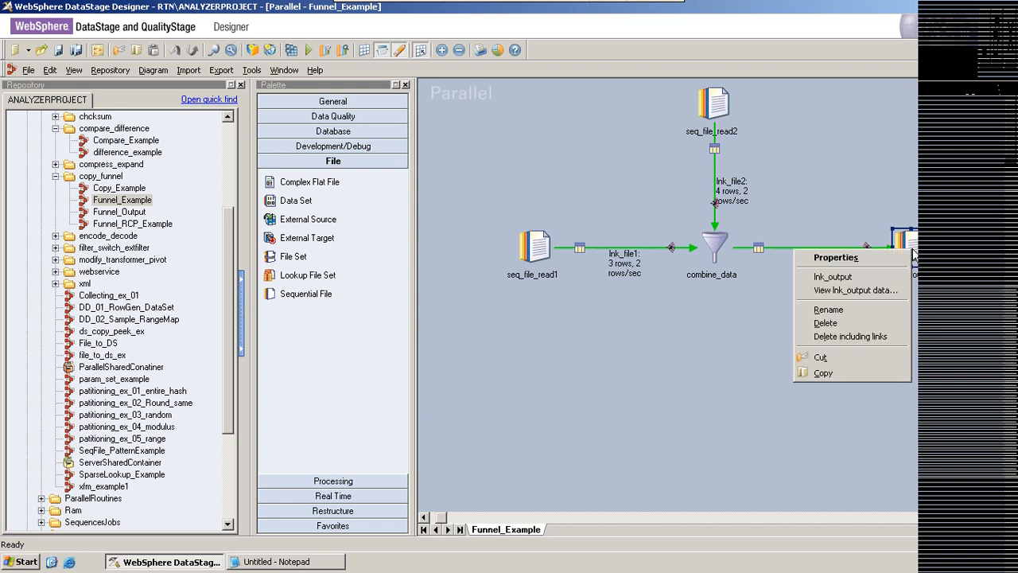
{"action": "left_click", "coordinate": [865, 295]}
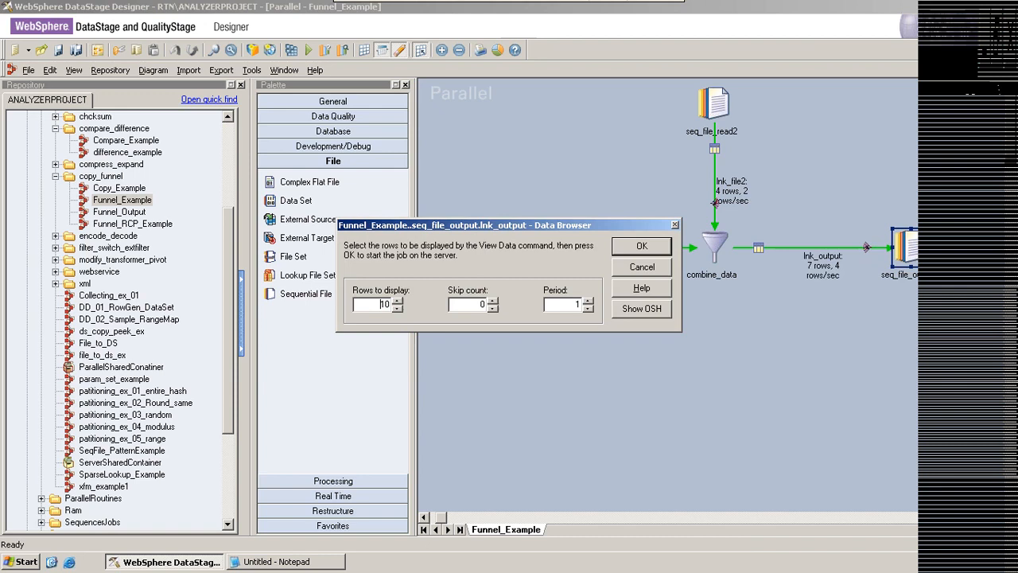
{"action": "left_click", "coordinate": [666, 251]}
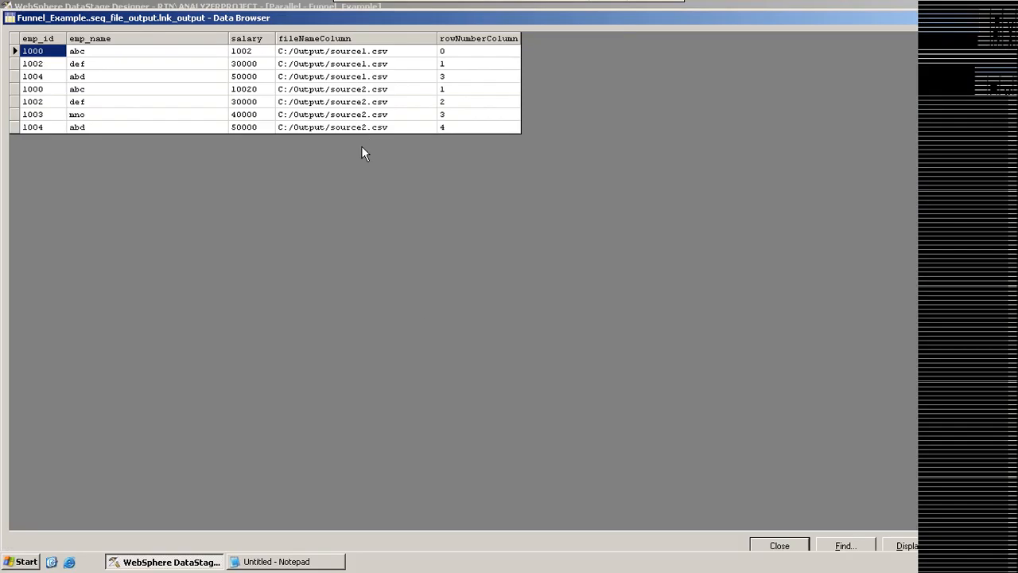
{"action": "left_click", "coordinate": [779, 545]}
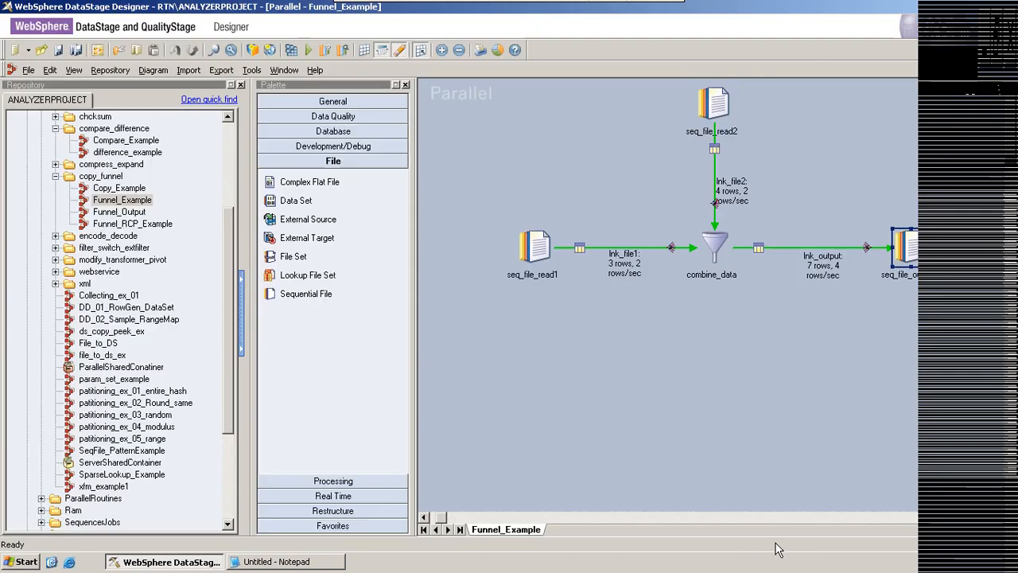
{"action": "right_click", "coordinate": [914, 245]}
{"action": "left_click", "coordinate": [857, 282]}
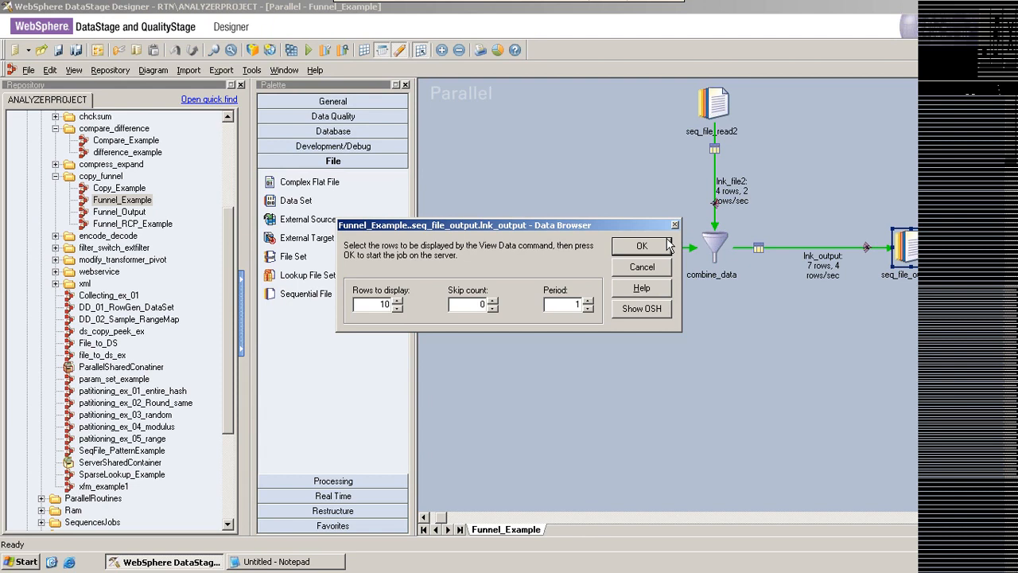
{"action": "left_click", "coordinate": [667, 246]}
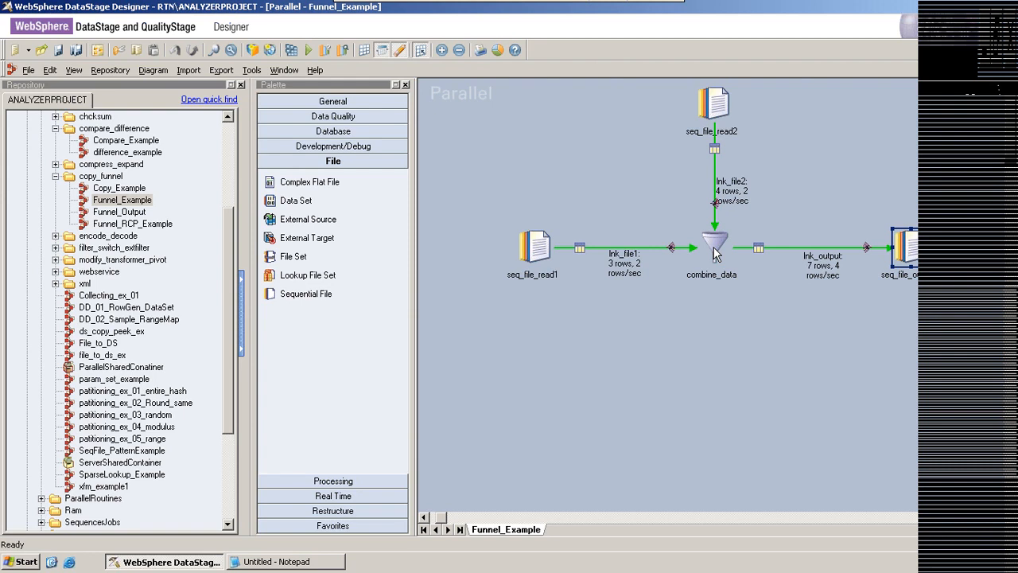
Step: Update the combine_data Funnel stage, compile Funnel_Example, and run it with the ram.apt configuration file
{"action": "double_click", "coordinate": [715, 253]}
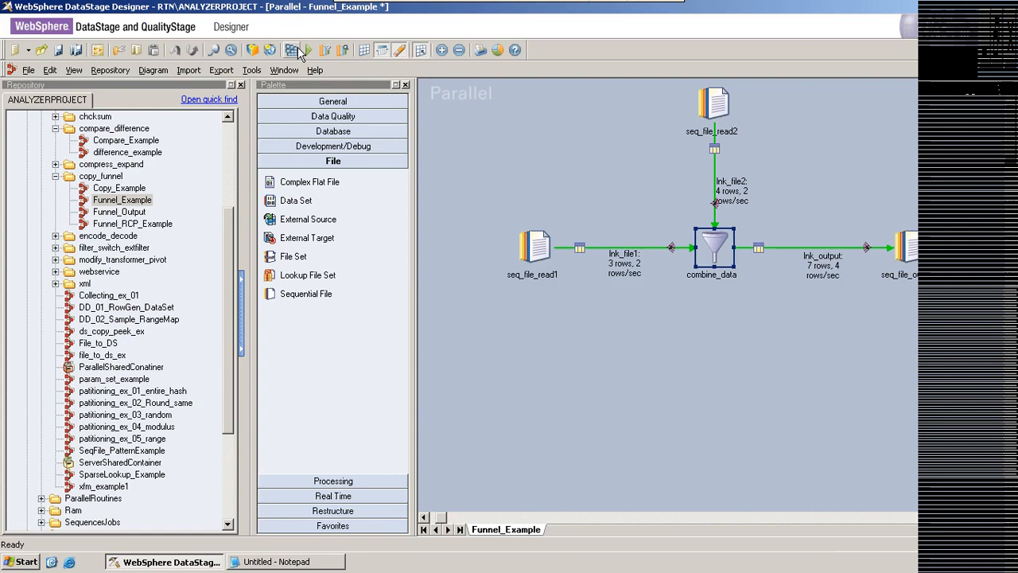
{"action": "left_click", "coordinate": [298, 49]}
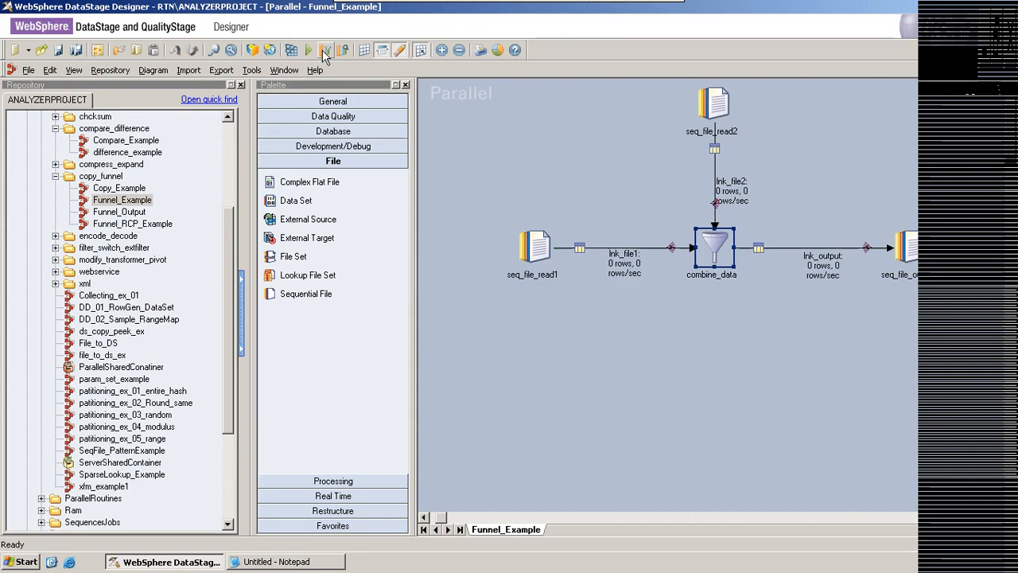
{"action": "left_click", "coordinate": [325, 51]}
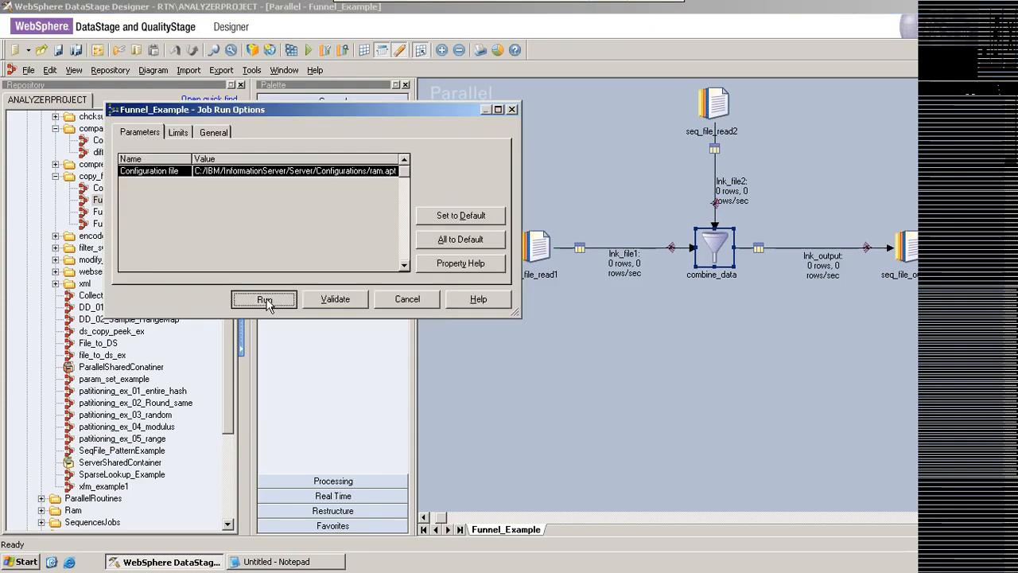
{"action": "left_click", "coordinate": [265, 300]}
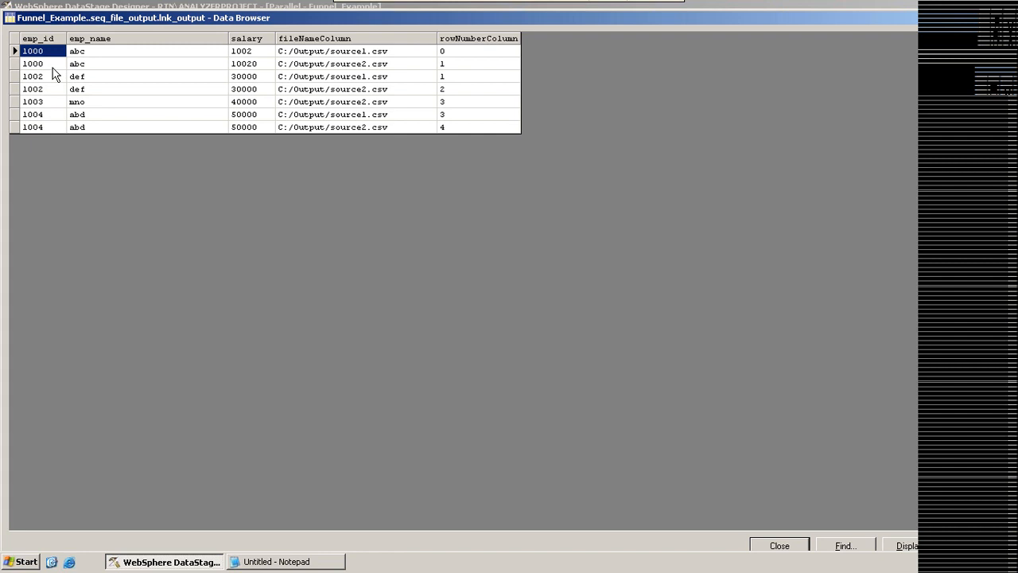
{"action": "key", "text": "Escape"}
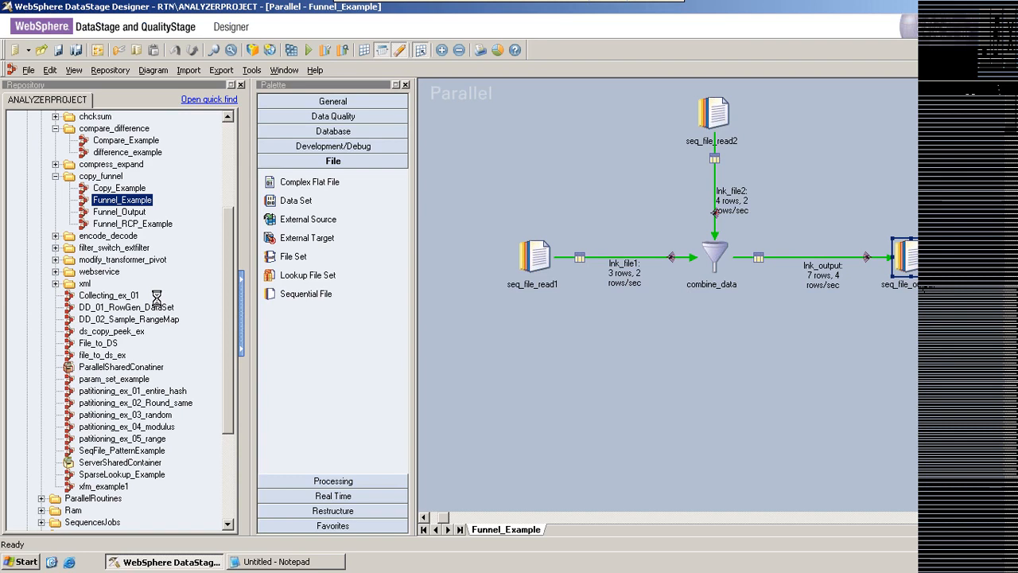
Step: Create a copy of the Funnel_Example job in copy_funnel and close the open jobs without saving Copy_Example
{"action": "left_click", "coordinate": [128, 202]}
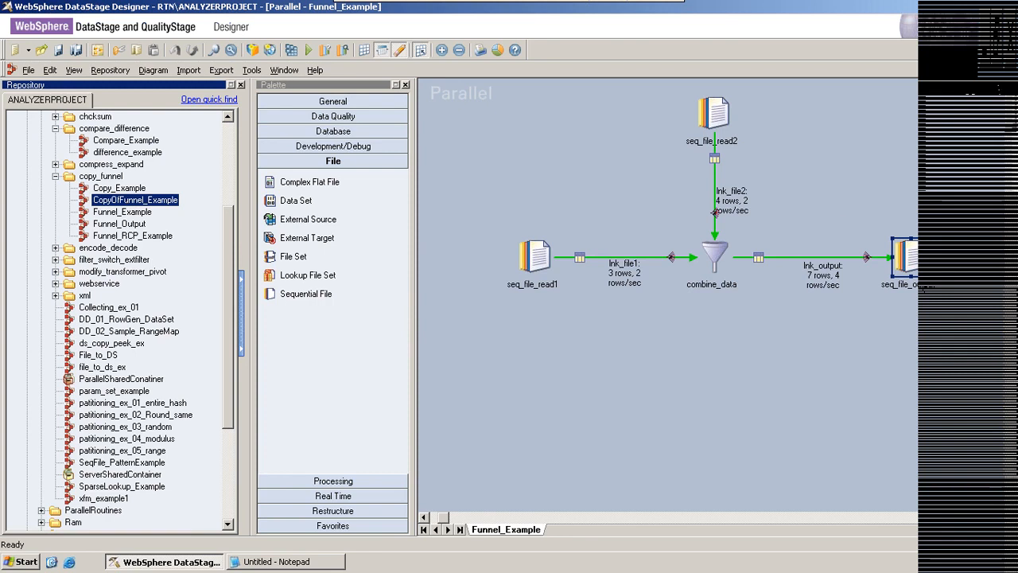
{"action": "left_click", "coordinate": [1009, 70]}
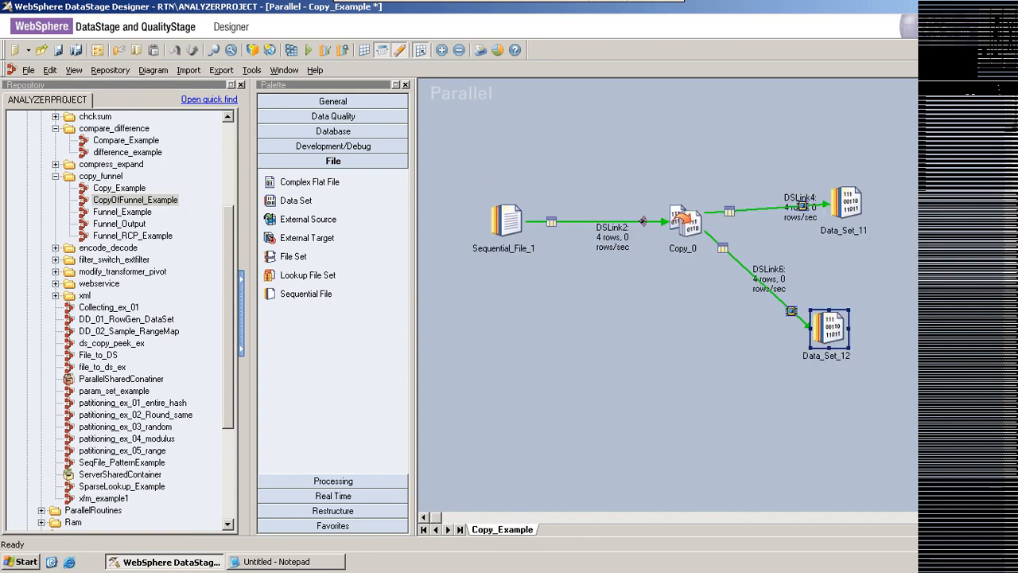
{"action": "left_click", "coordinate": [1009, 70]}
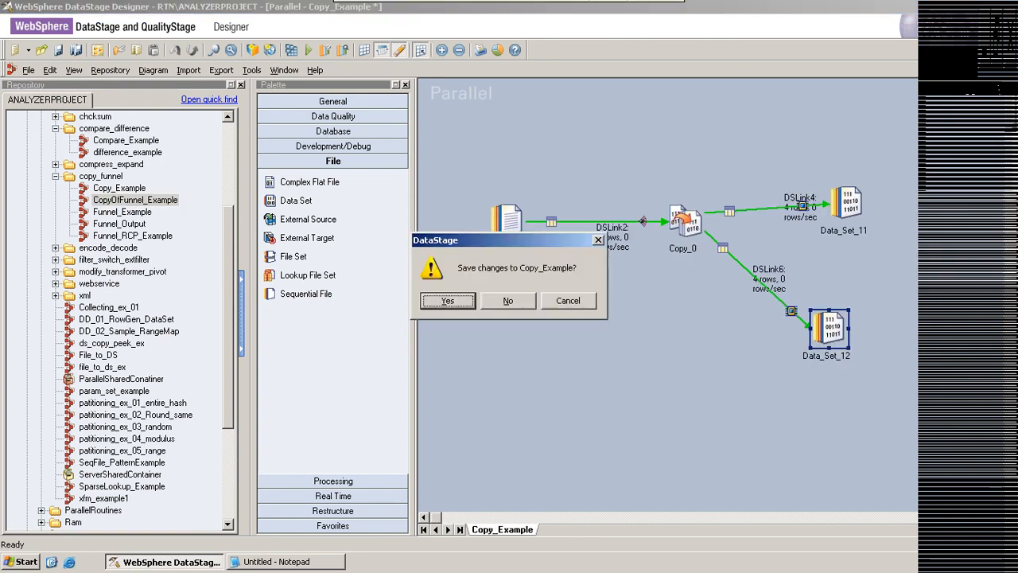
{"action": "left_click", "coordinate": [497, 296]}
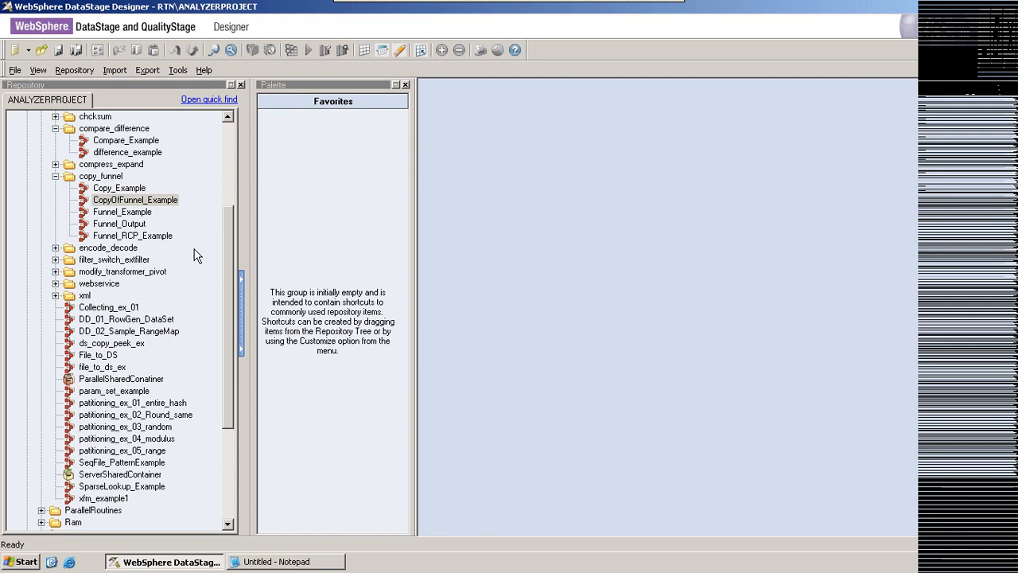
Step: Open the CopyOfFunnel_Example job from the copy_funnel folder
{"action": "double_click", "coordinate": [151, 202]}
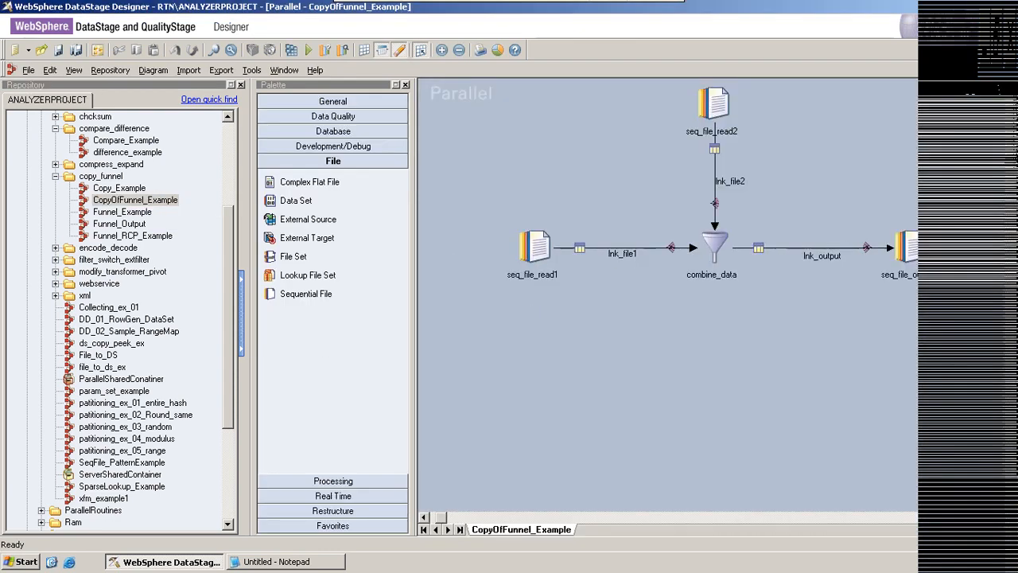
{"action": "scroll", "coordinate": [668, 294], "scroll_direction": "up", "scroll_amount": 1}
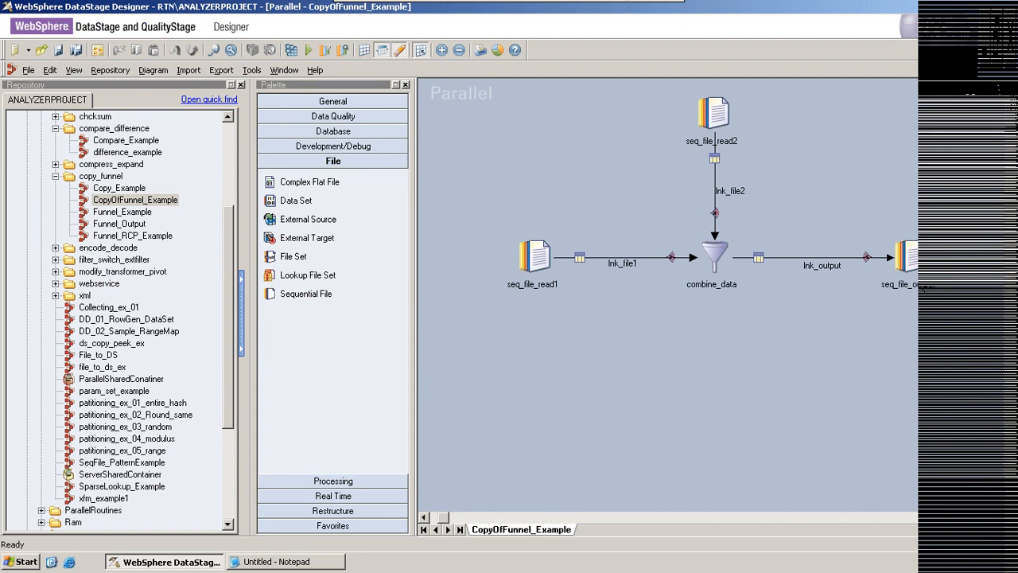
Step: Add an annotation above seq_file_read1 containing the text "developer version date"
{"action": "left_click", "coordinate": [340, 101]}
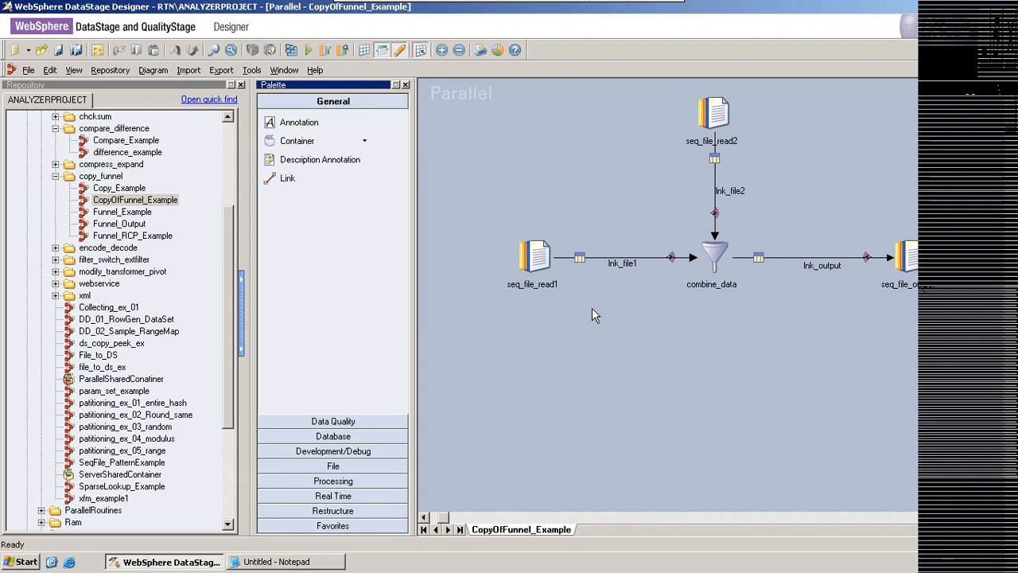
{"action": "left_click", "coordinate": [535, 128]}
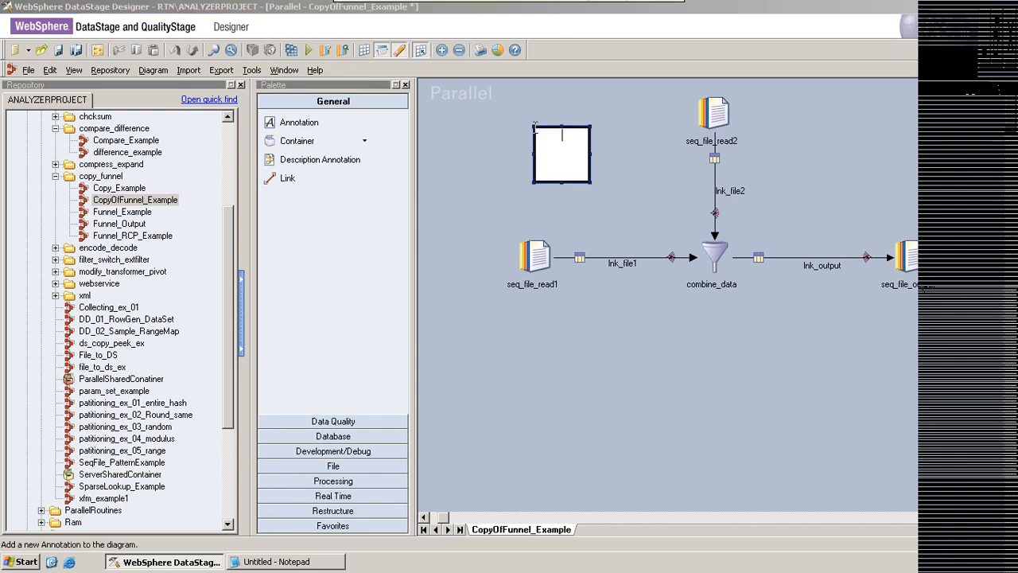
{"action": "left_click", "coordinate": [568, 157]}
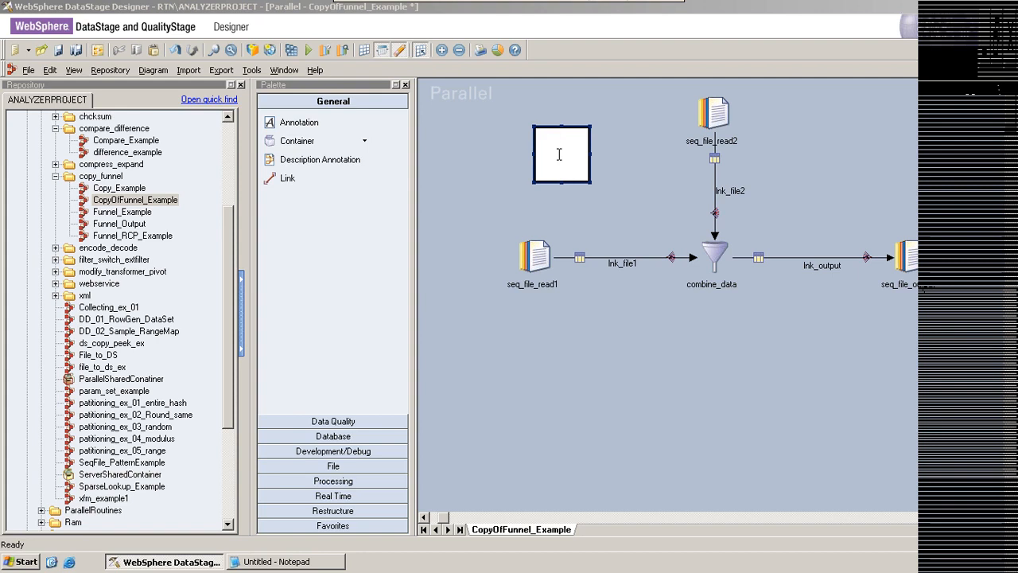
{"action": "type", "text": "developer version date"}
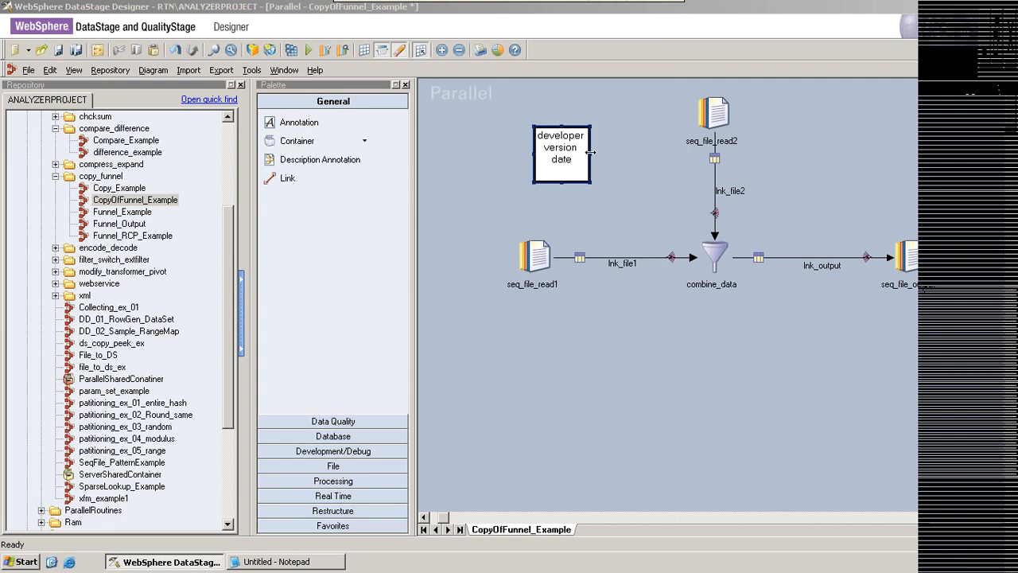
Step: Space the annotation's headings into columns and add a row with the developer's name, version 1.0 and date 6/11/2011
{"action": "double_click", "coordinate": [591, 152]}
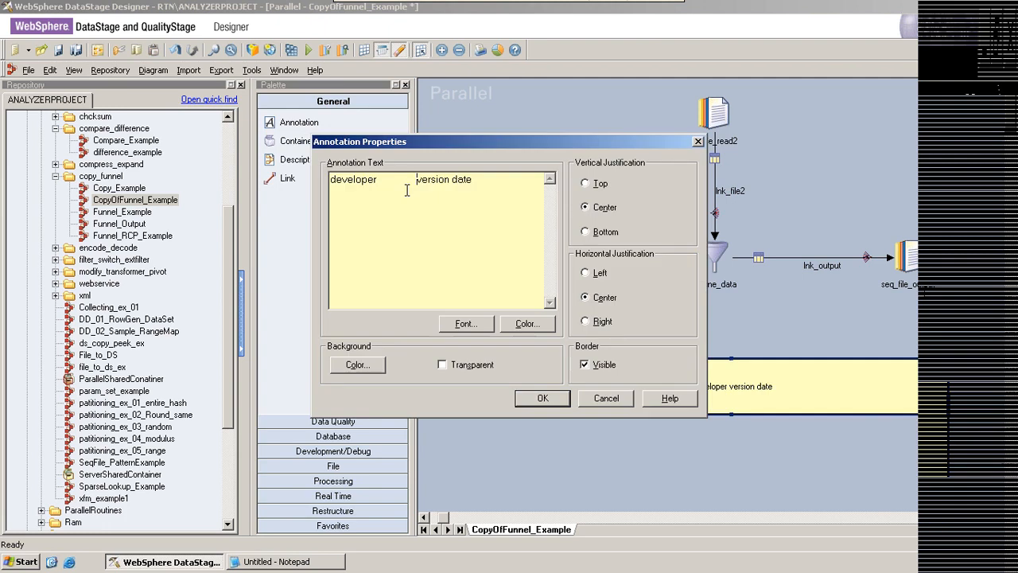
{"action": "left_click", "coordinate": [452, 181]}
{"action": "key", "text": "Tab"}
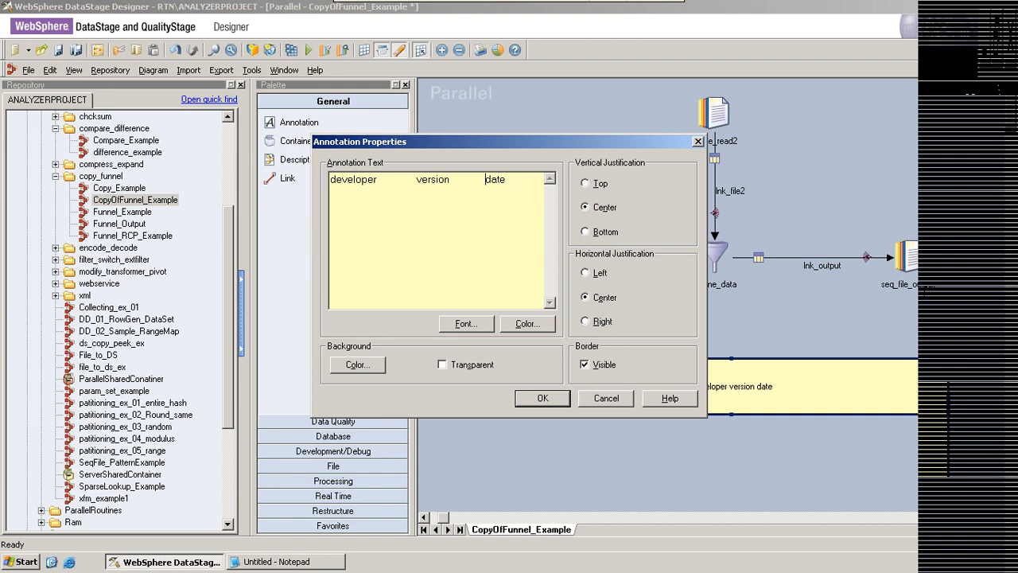
{"action": "key", "text": "Return"}
{"action": "type", "text": "ram"}
{"action": "key", "text": "Tab"}
{"action": "type", "text": "1.0"}
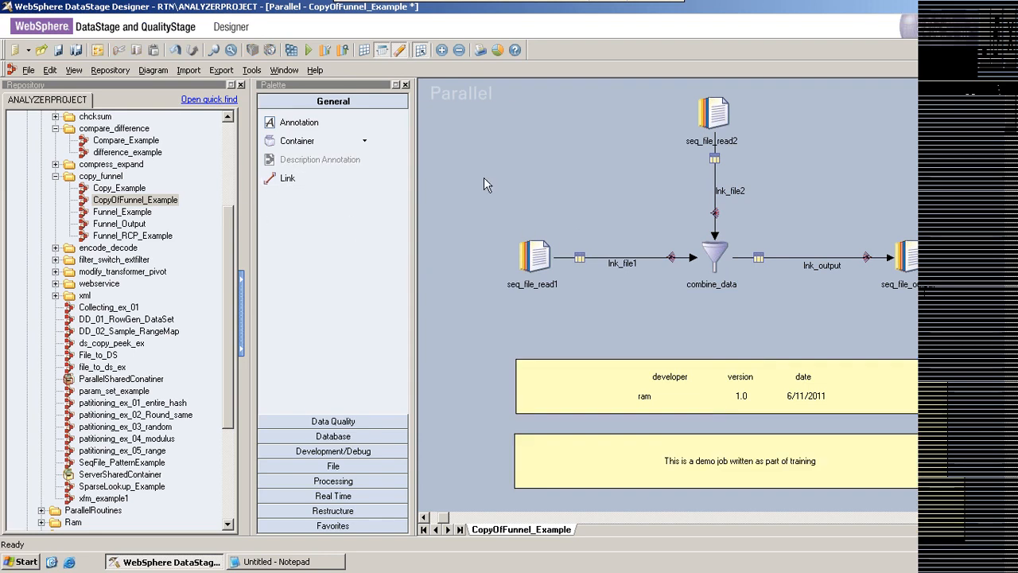
{"action": "left_click", "coordinate": [553, 263]}
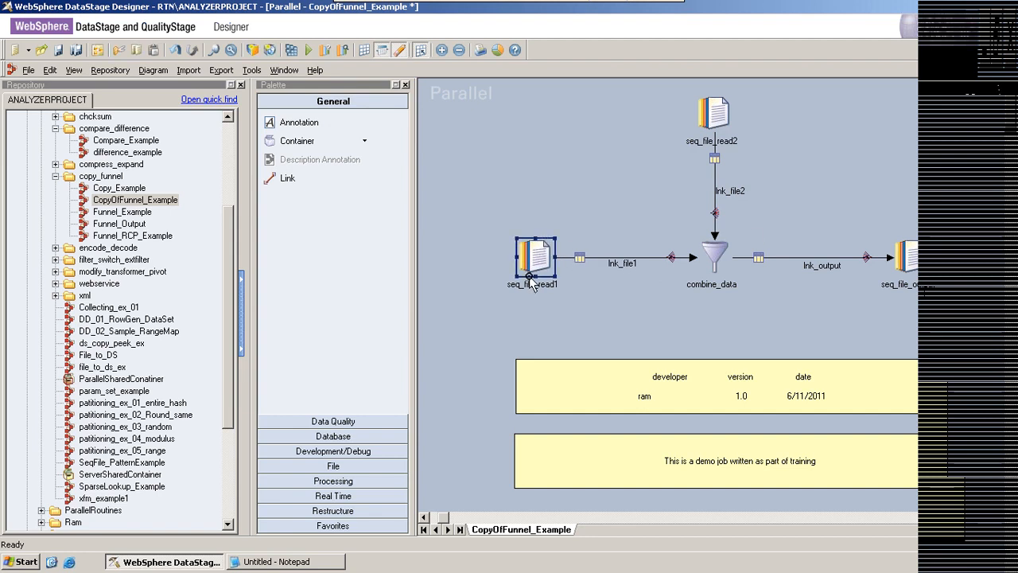
{"action": "left_click_drag", "start_coordinate": [529, 276], "coordinate": [529, 304]}
{"action": "left_click", "coordinate": [649, 211]}
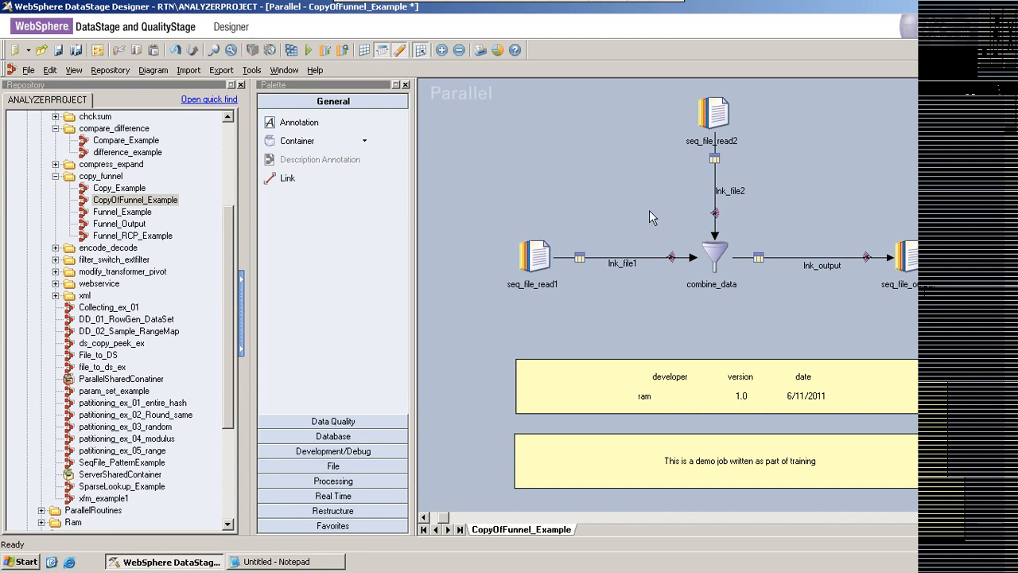
Step: Create a new parallel job and place a Data Set stage on its canvas
{"action": "left_click", "coordinate": [28, 49]}
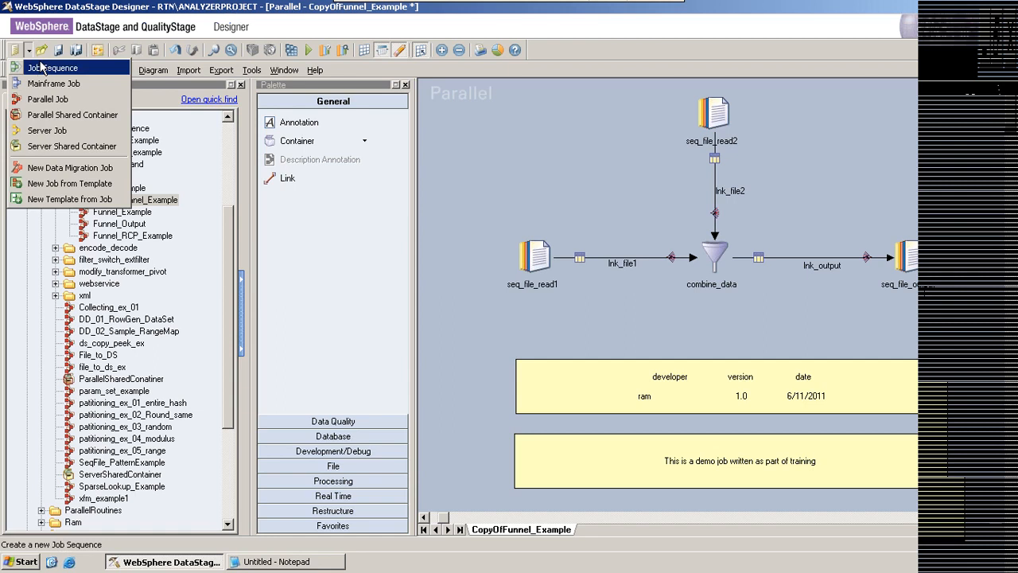
{"action": "left_click", "coordinate": [40, 99]}
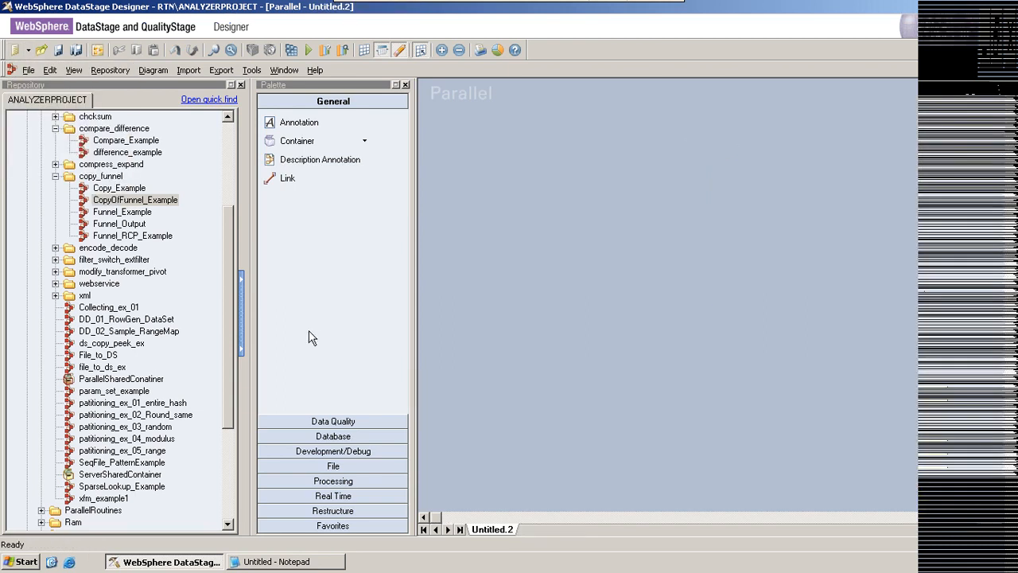
{"action": "left_click", "coordinate": [326, 466]}
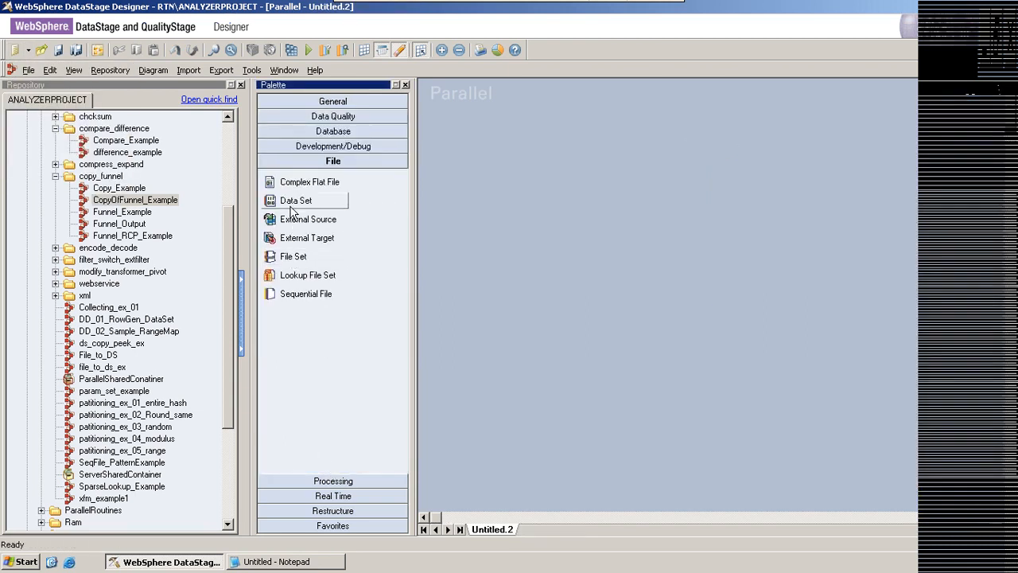
{"action": "left_click_drag", "start_coordinate": [293, 211], "coordinate": [524, 237]}
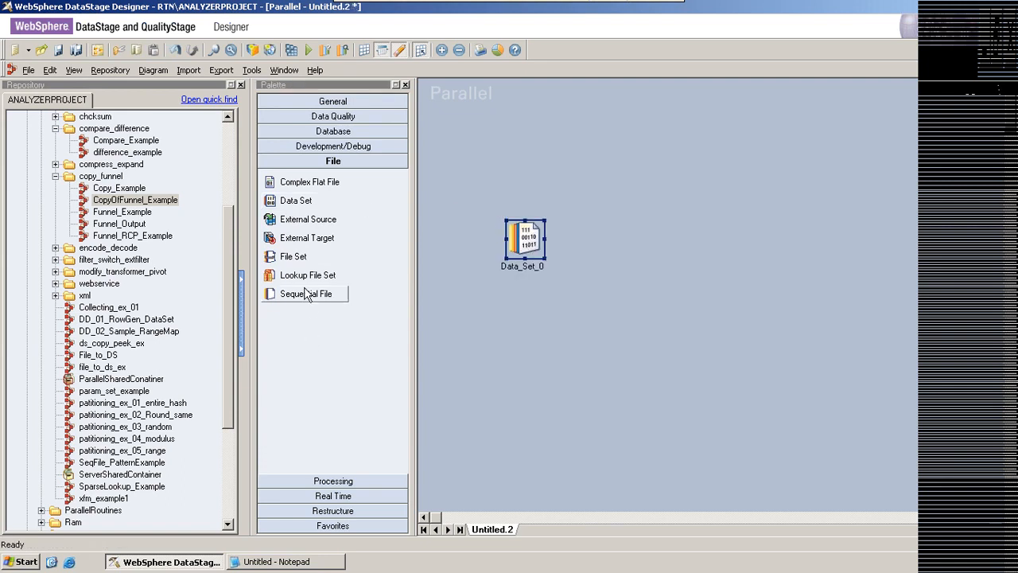
Step: Add Filter, Funnel and Generic stages after the Data Set and link them in that order
{"action": "left_click", "coordinate": [334, 480]}
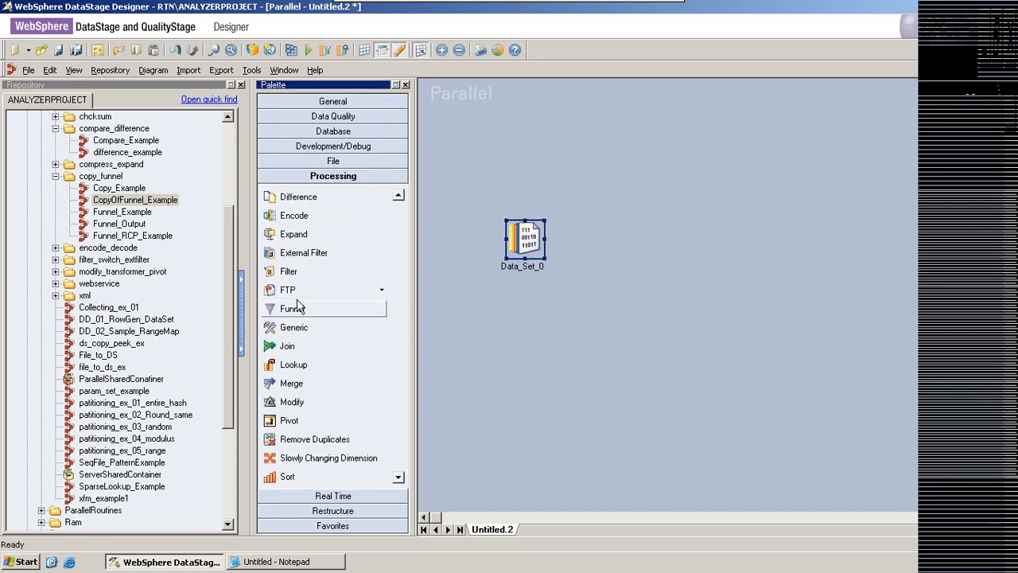
{"action": "left_click_drag", "start_coordinate": [288, 271], "coordinate": [704, 257]}
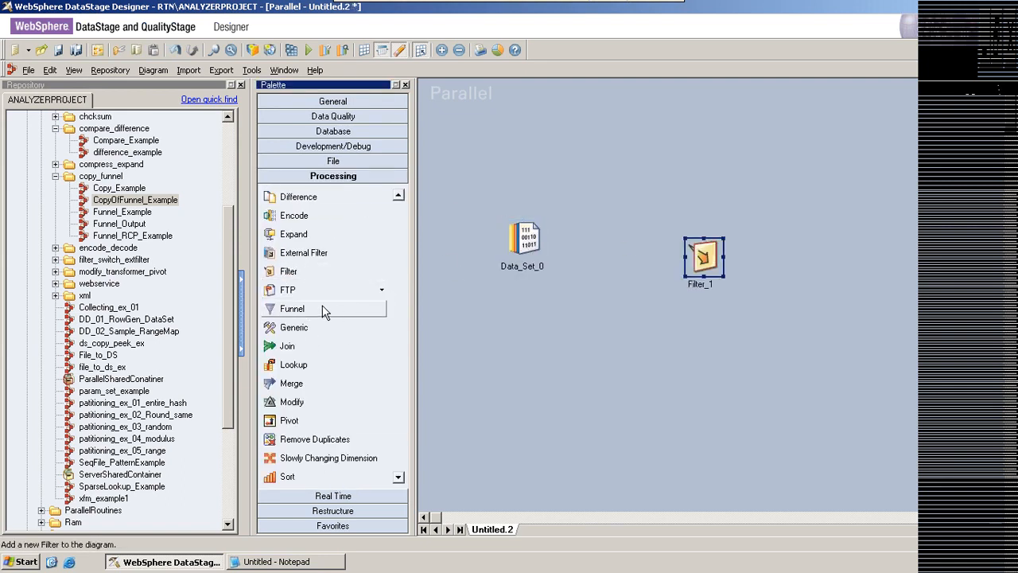
{"action": "left_click_drag", "start_coordinate": [324, 312], "coordinate": [829, 256]}
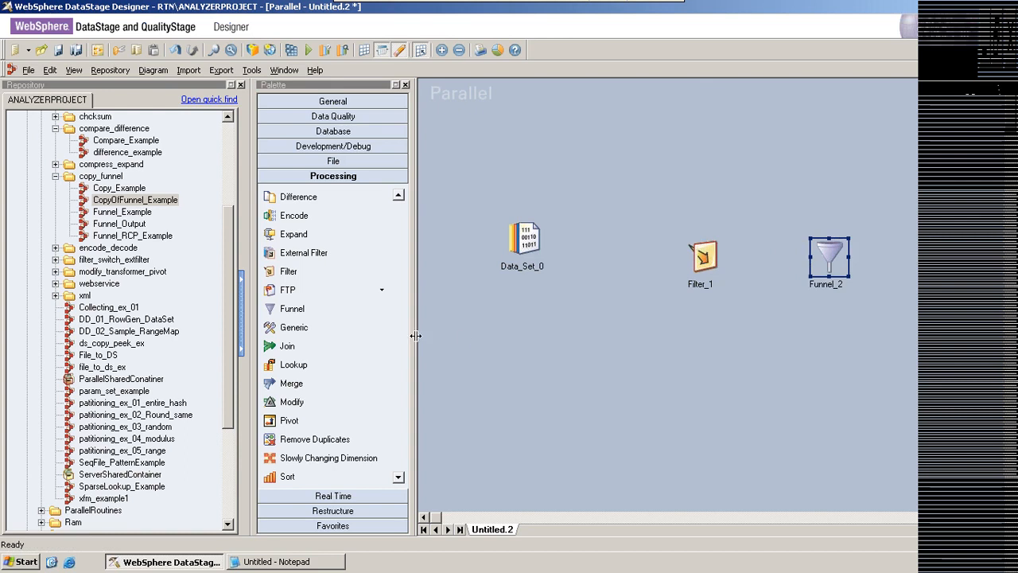
{"action": "double_click", "coordinate": [354, 338]}
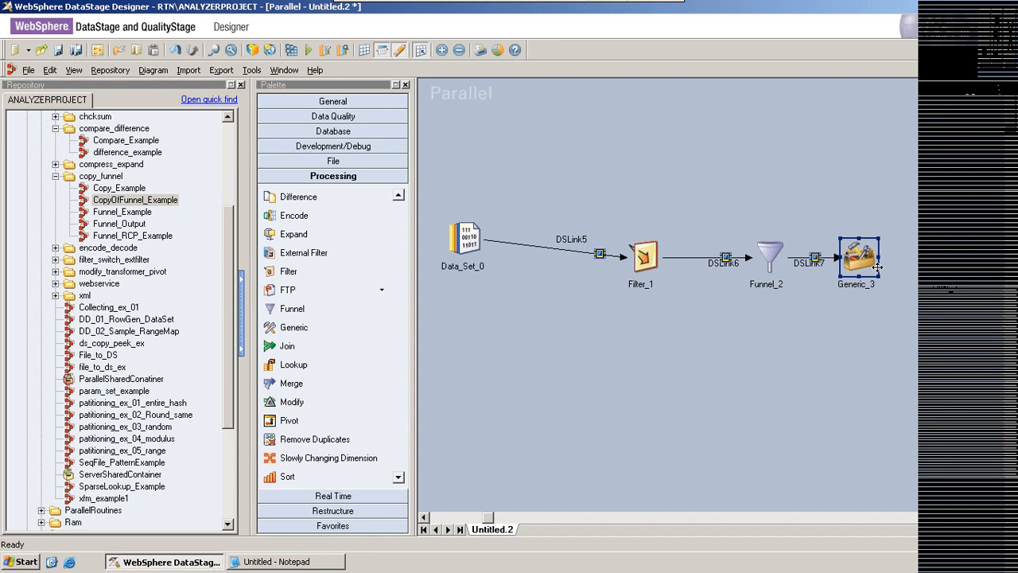
Step: Extend the job with a second Data Set feeding the Funnel and a Lookup fed by Filter_4 and a Sequential File
{"action": "left_click", "coordinate": [333, 161]}
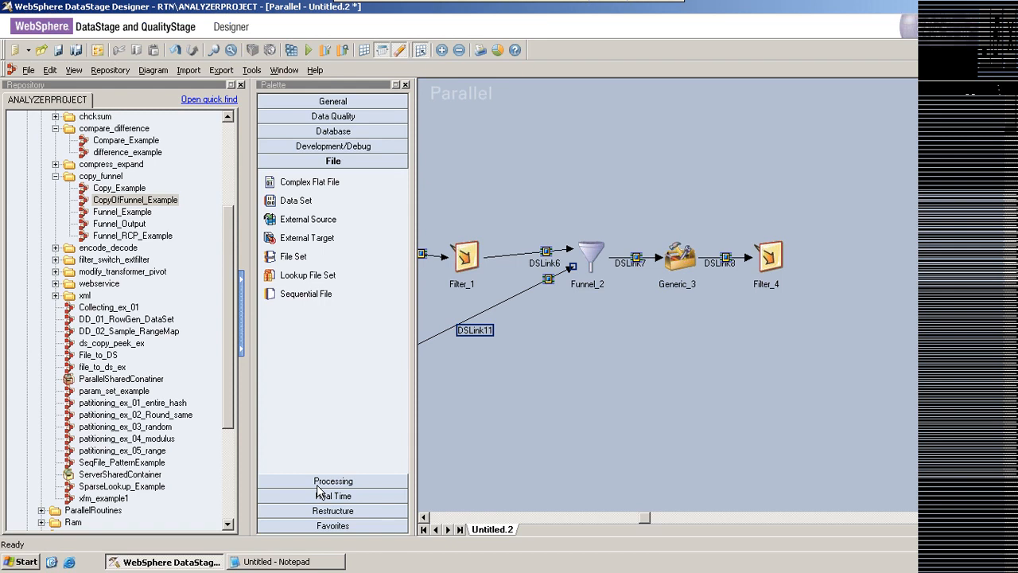
{"action": "left_click", "coordinate": [319, 482]}
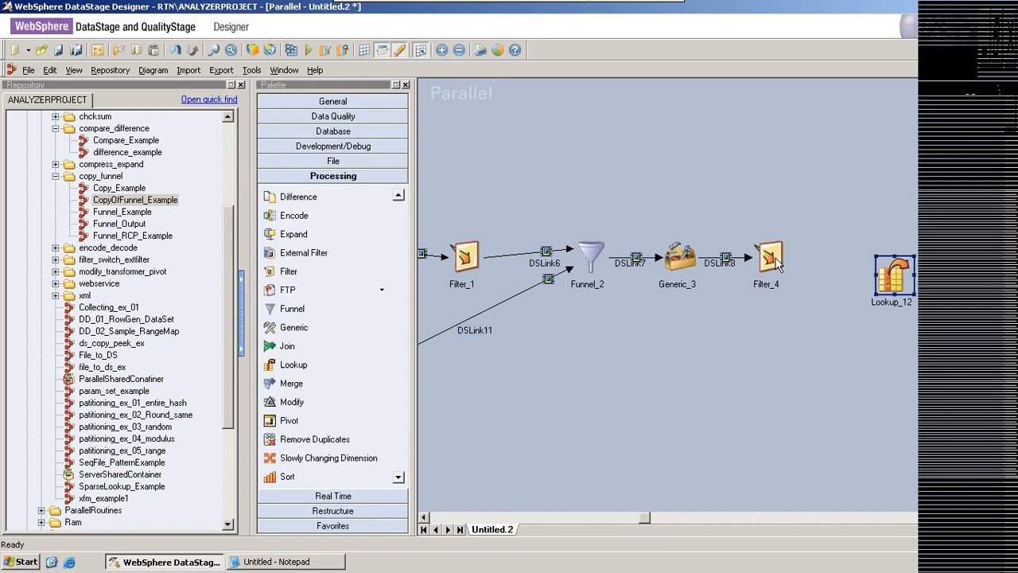
{"action": "left_click_drag", "start_coordinate": [776, 265], "coordinate": [891, 275]}
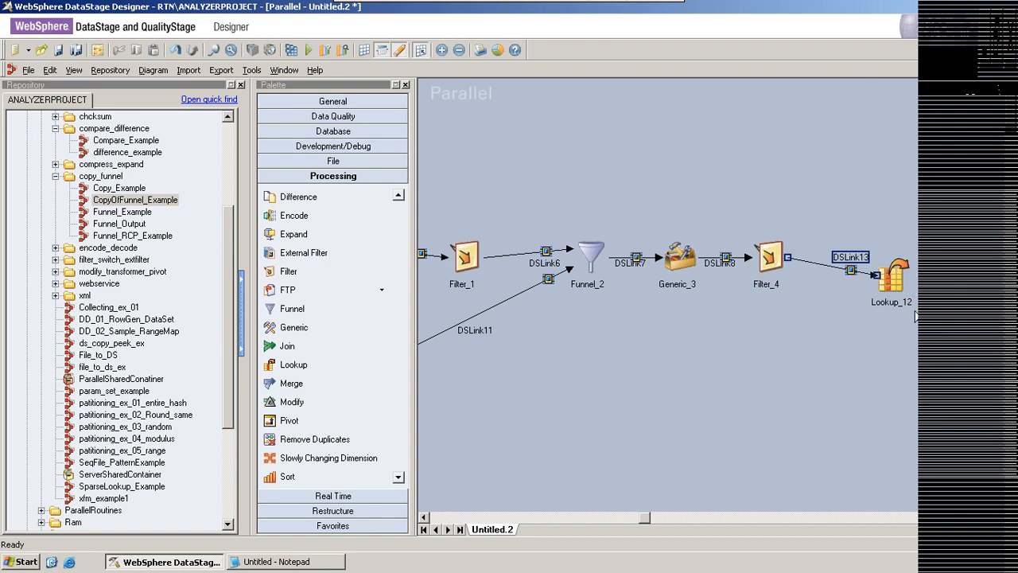
{"action": "left_click", "coordinate": [332, 160]}
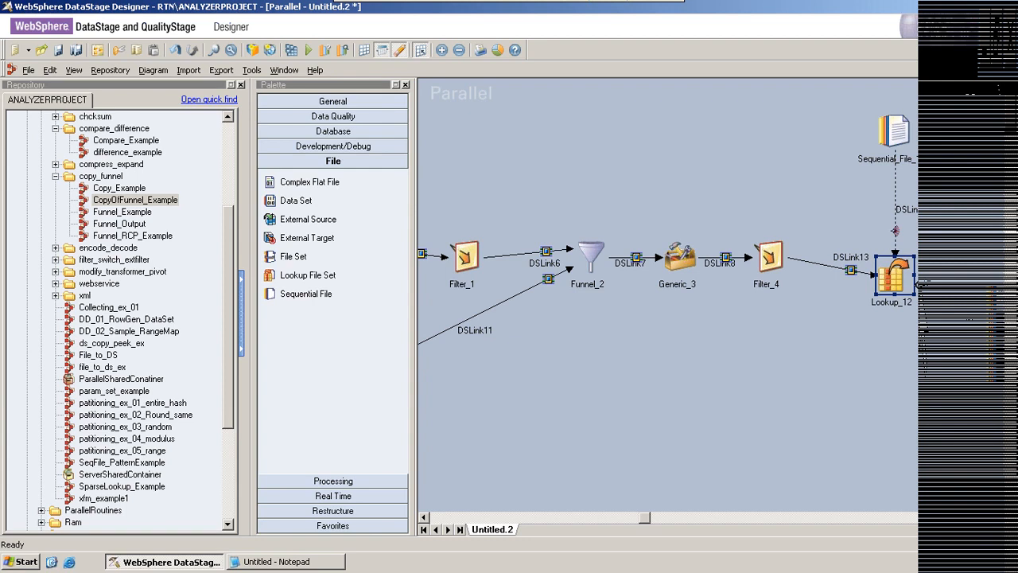
Step: Construct a local container from all stages between the input Data Sets and the output Data Set
{"action": "left_click_drag", "start_coordinate": [644, 518], "coordinate": [511, 519]}
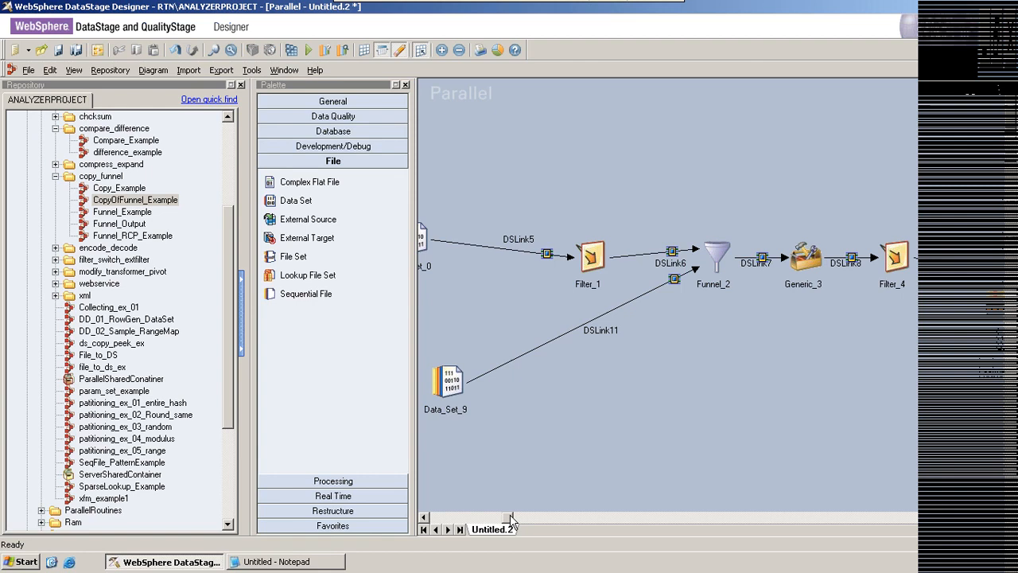
{"action": "left_click_drag", "start_coordinate": [512, 518], "coordinate": [553, 487]}
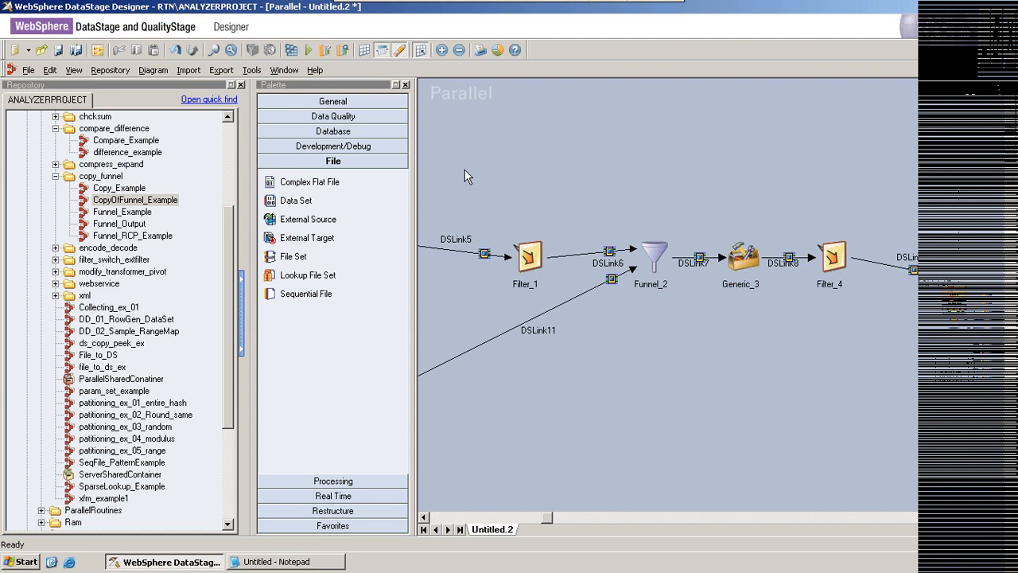
{"action": "key", "text": "ctrl+a"}
{"action": "left_click", "coordinate": [50, 70]}
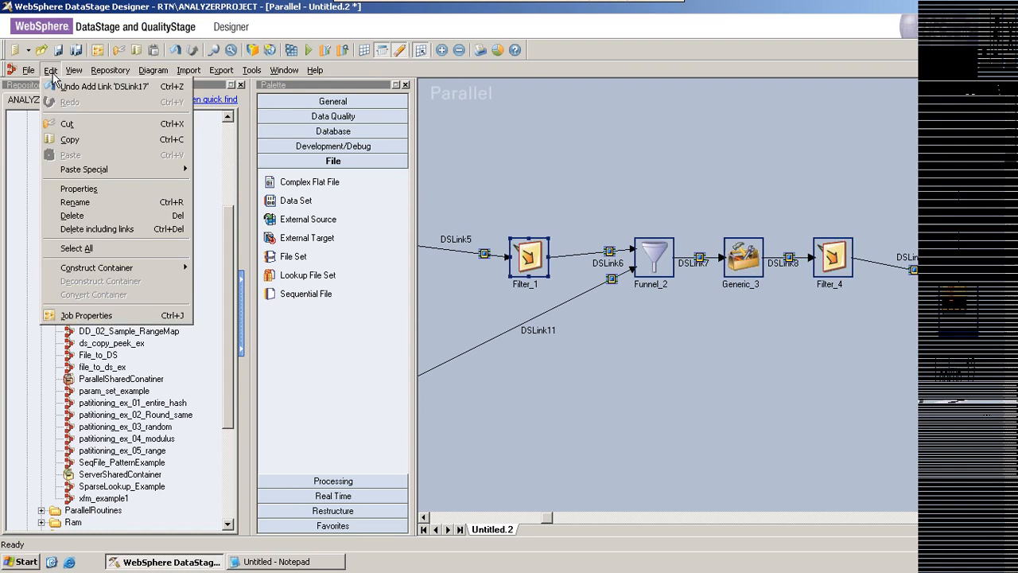
{"action": "mouse_move", "coordinate": [96, 268]}
{"action": "left_click", "coordinate": [216, 269]}
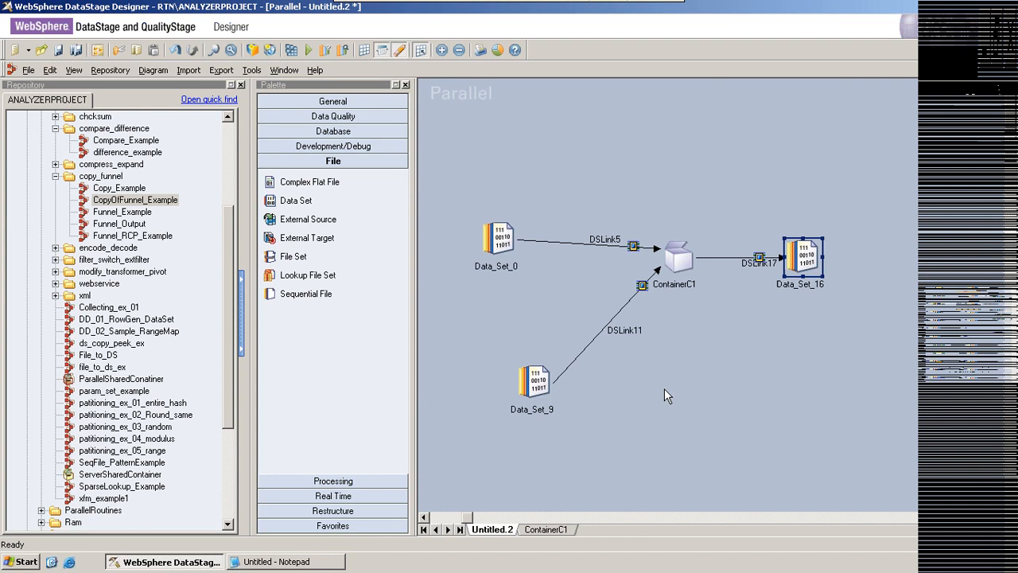
Step: Review the stages inside the local container and deconstruct it back into the main job
{"action": "left_click", "coordinate": [546, 530]}
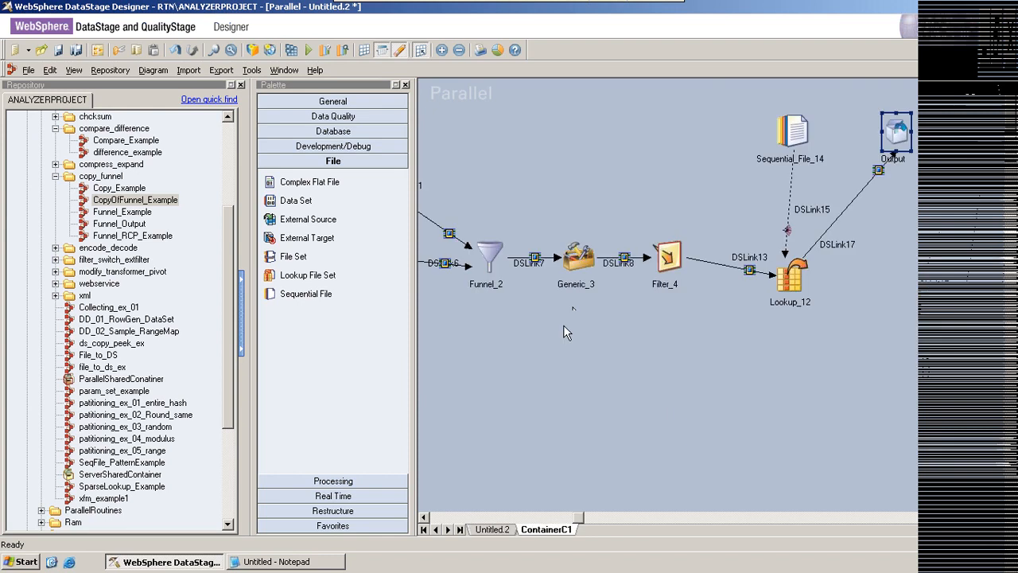
{"action": "scroll", "coordinate": [564, 325], "scroll_direction": "left", "scroll_amount": 3}
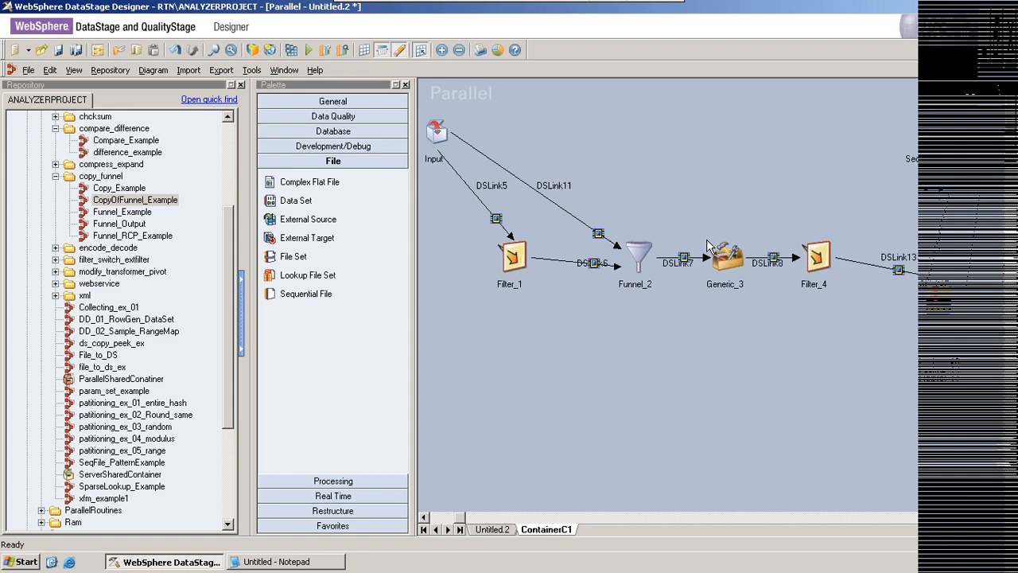
{"action": "left_click", "coordinate": [491, 530]}
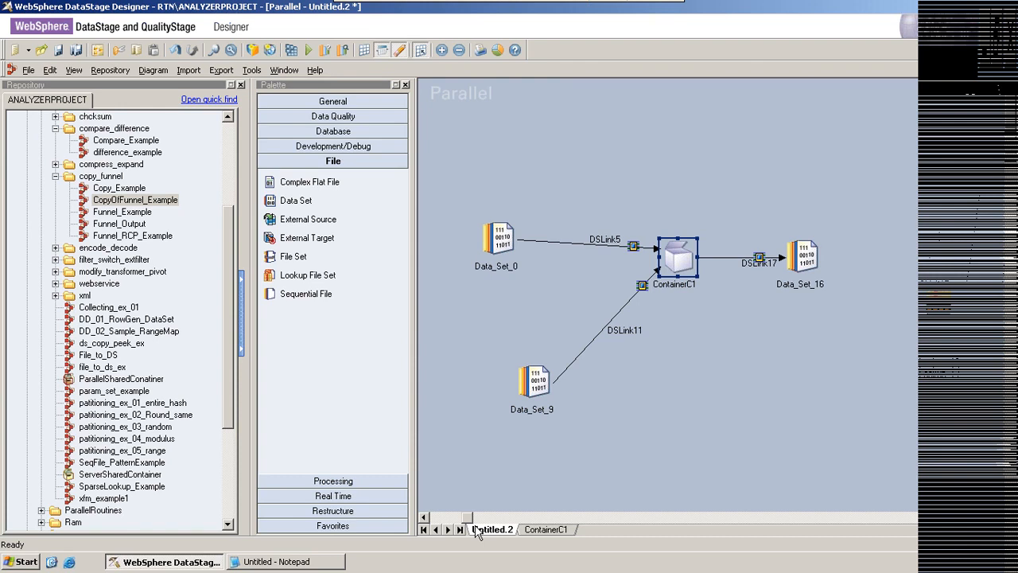
{"action": "right_click", "coordinate": [678, 258]}
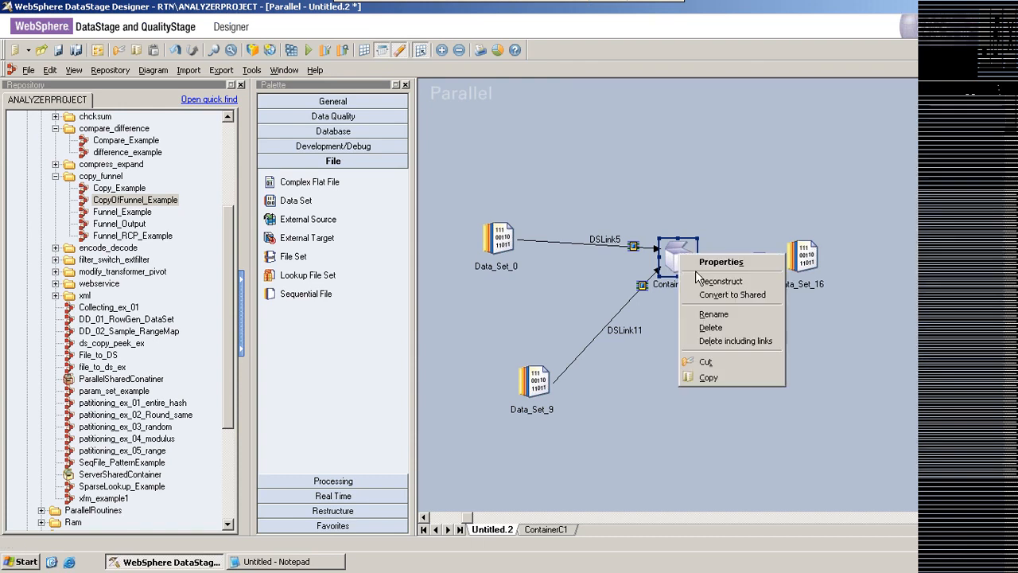
{"action": "left_click", "coordinate": [716, 282]}
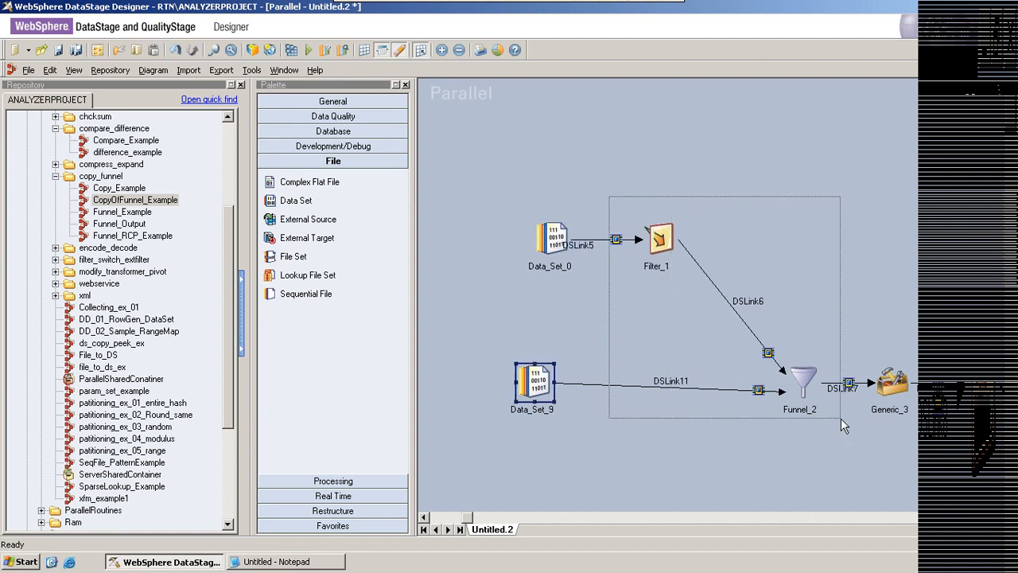
Step: Rearrange the job layout by aligning Lookup_12 and Data_Set_16 with the main row and moving Data_Set_9 closer to Funnel_2
{"action": "left_click_drag", "start_coordinate": [841, 418], "coordinate": [933, 491]}
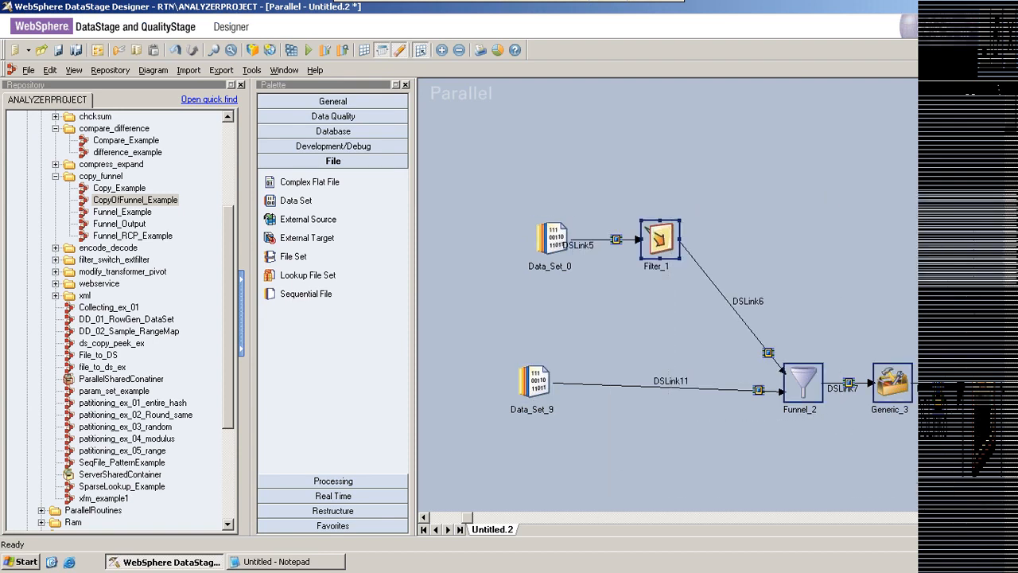
{"action": "left_click_drag", "start_coordinate": [468, 518], "coordinate": [683, 518]}
{"action": "left_click_drag", "start_coordinate": [705, 404], "coordinate": [654, 386]}
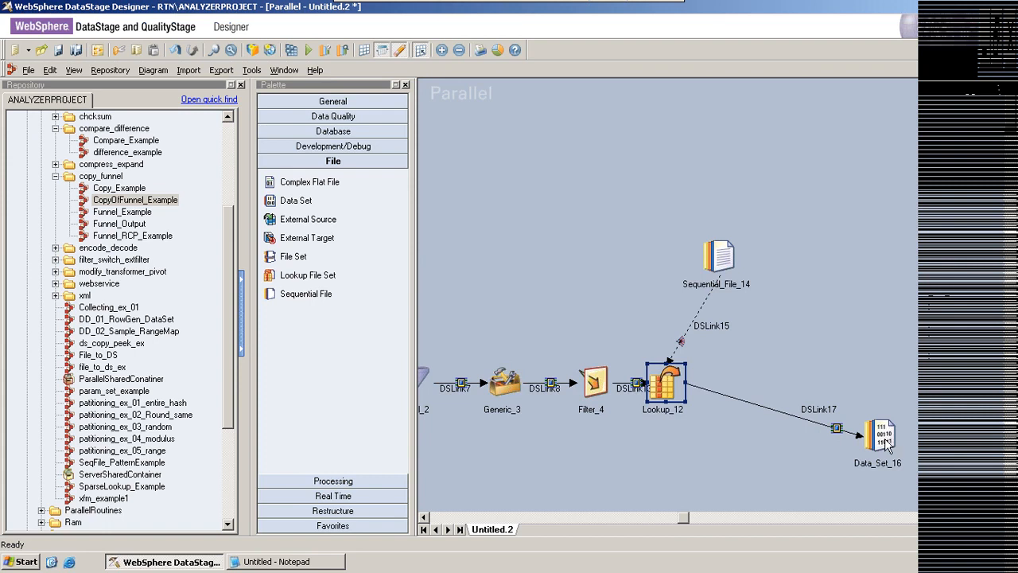
{"action": "left_click_drag", "start_coordinate": [885, 437], "coordinate": [832, 387]}
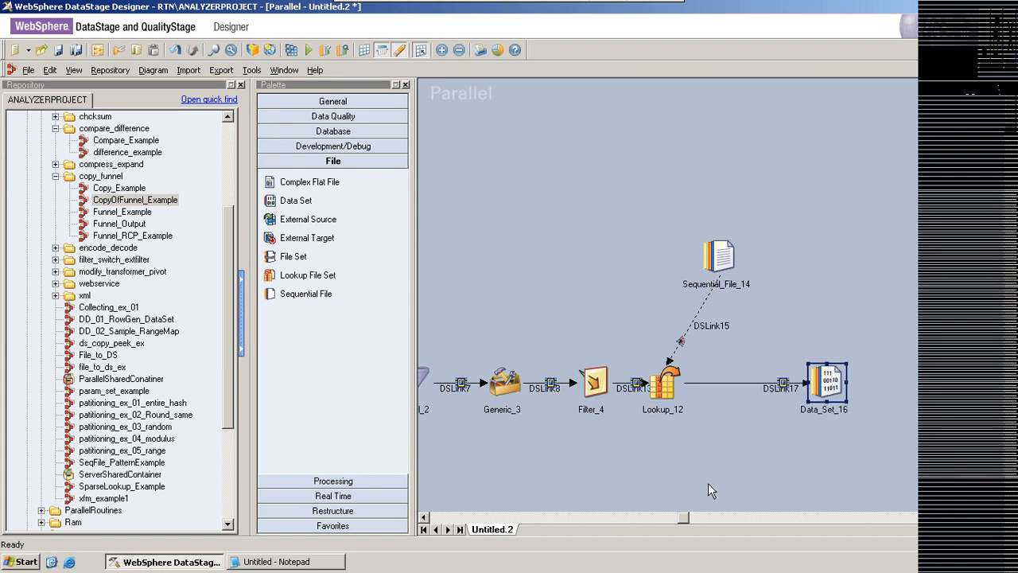
{"action": "left_click_drag", "start_coordinate": [682, 525], "coordinate": [502, 486]}
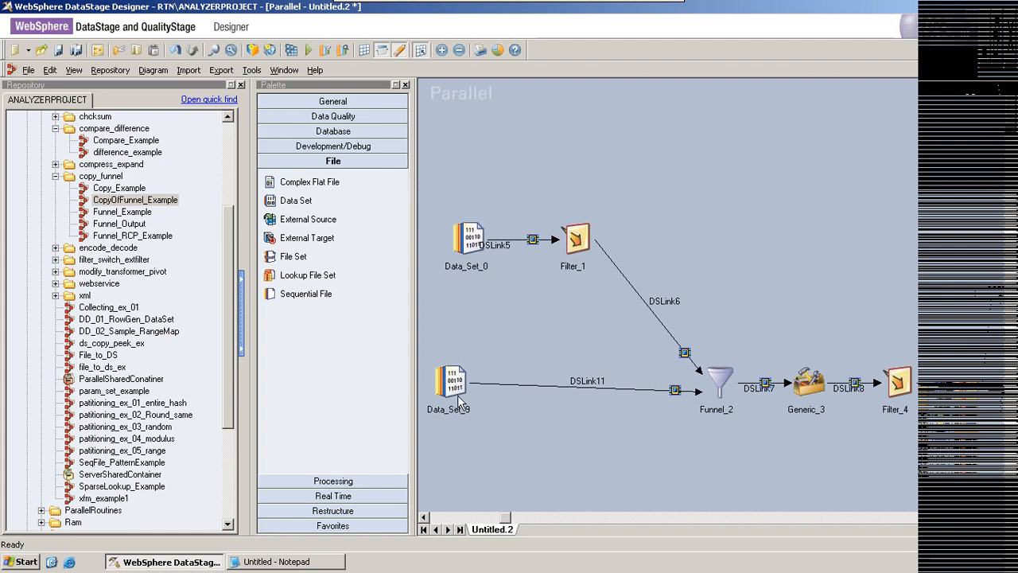
{"action": "left_click_drag", "start_coordinate": [461, 383], "coordinate": [584, 398]}
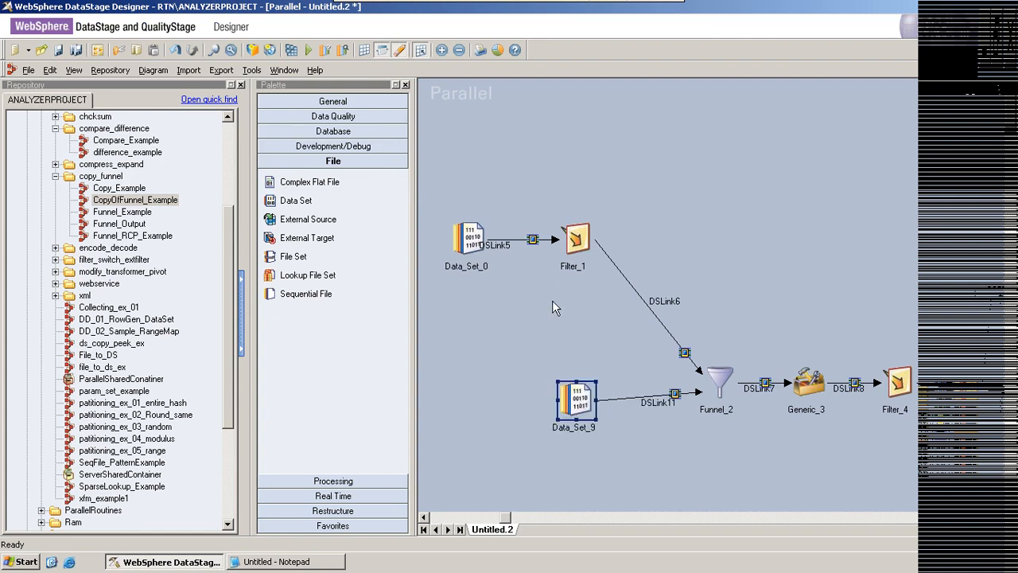
Step: Move Filter_1 directly above Funnel_2 and bring Data_Set_0 closer to it
{"action": "left_click", "coordinate": [575, 241]}
{"action": "left_click_drag", "start_coordinate": [574, 242], "coordinate": [706, 236]}
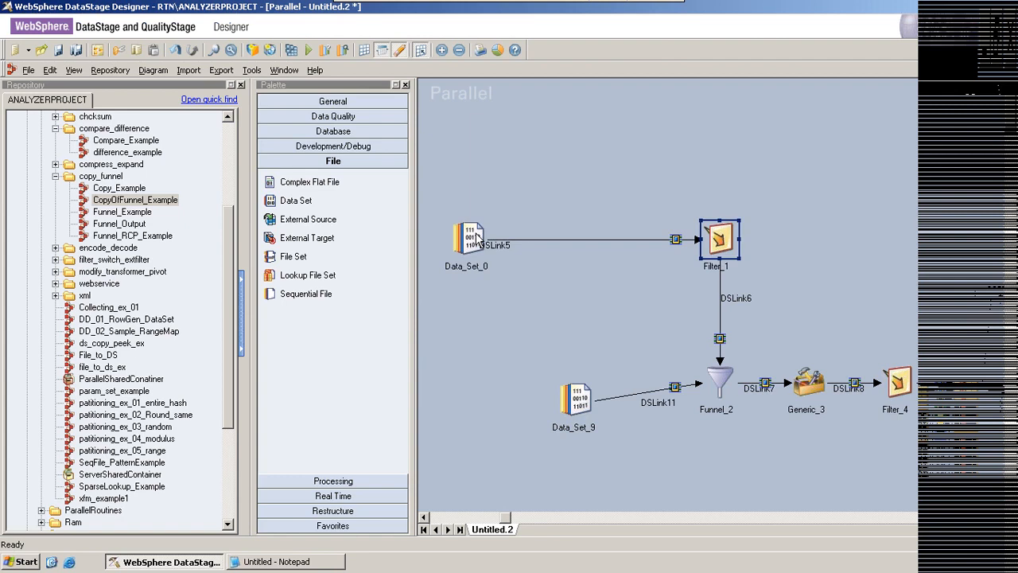
{"action": "left_click_drag", "start_coordinate": [475, 237], "coordinate": [564, 243]}
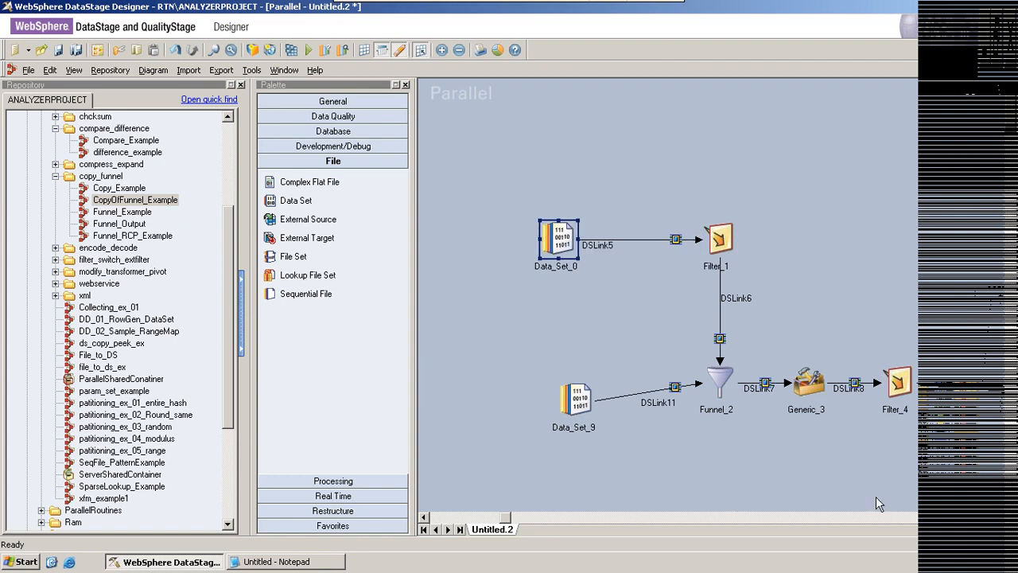
Step: Construct a shared container from Filter_1, Funnel_2, Generic_3, Filter_4, Lookup_12 and Sequential_File_14
{"action": "left_click", "coordinate": [1004, 517]}
{"action": "left_click", "coordinate": [1004, 517]}
{"action": "left_click", "coordinate": [1004, 517]}
{"action": "left_click", "coordinate": [1004, 517]}
{"action": "left_click", "coordinate": [1004, 517]}
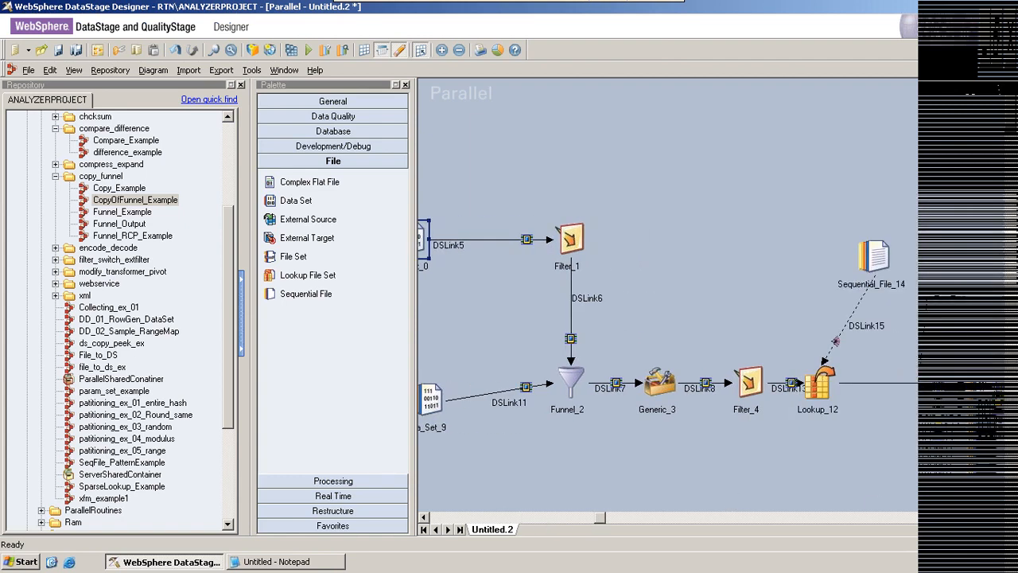
{"action": "left_click", "coordinate": [1004, 517]}
{"action": "left_click", "coordinate": [1004, 518]}
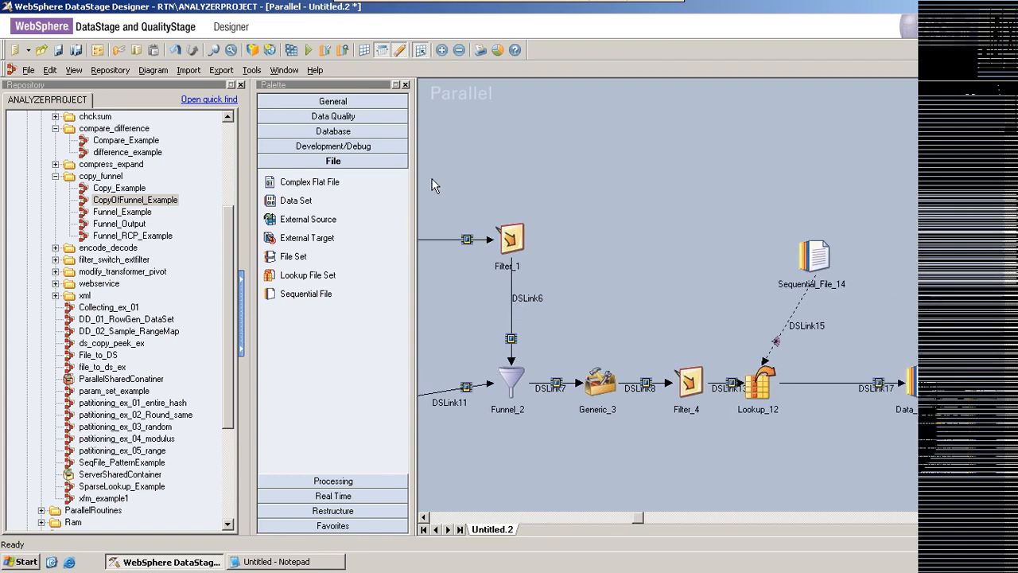
{"action": "left_click_drag", "start_coordinate": [433, 180], "coordinate": [849, 449]}
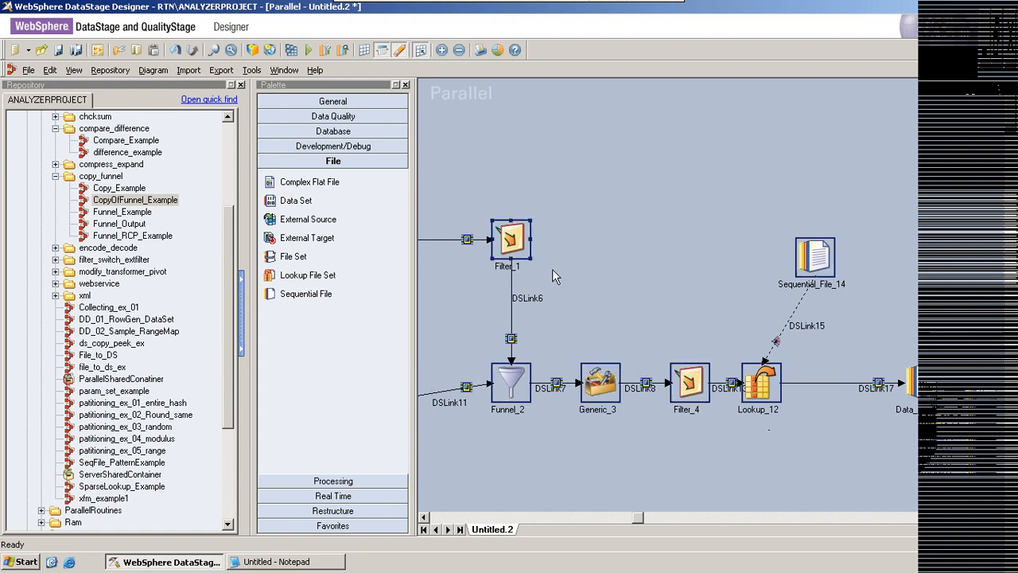
{"action": "left_click", "coordinate": [49, 70]}
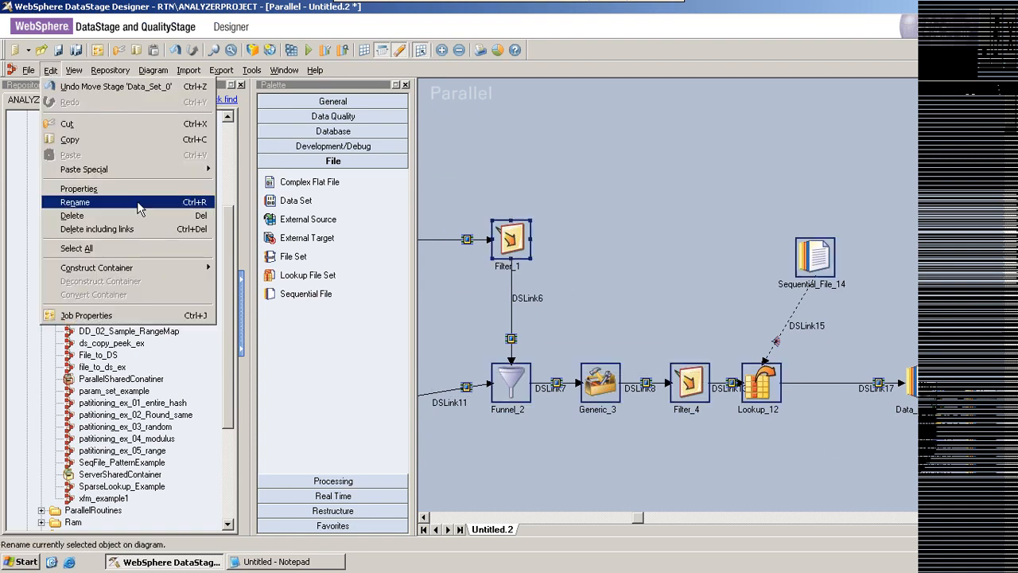
{"action": "mouse_move", "coordinate": [121, 271]}
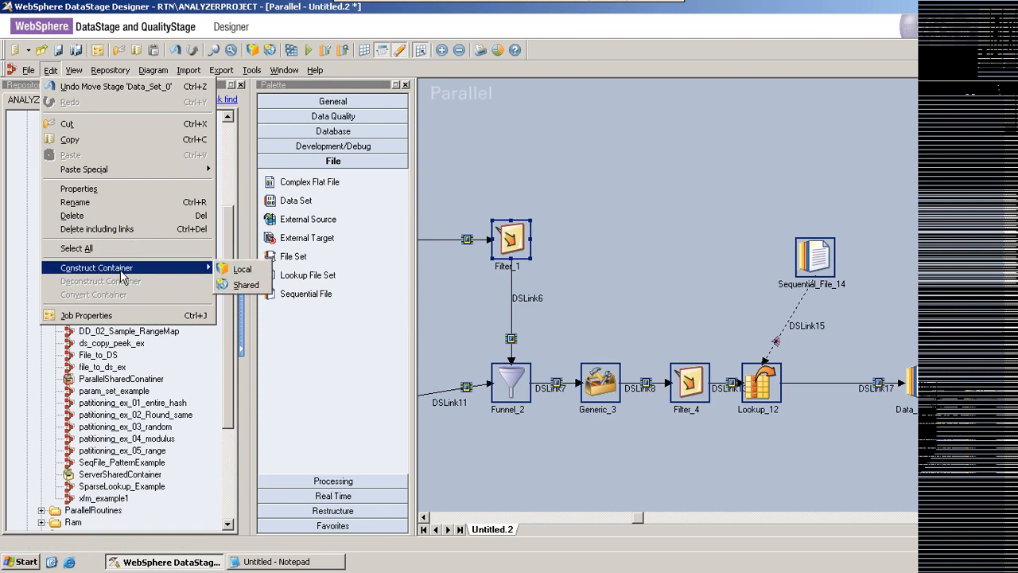
{"action": "left_click", "coordinate": [245, 285]}
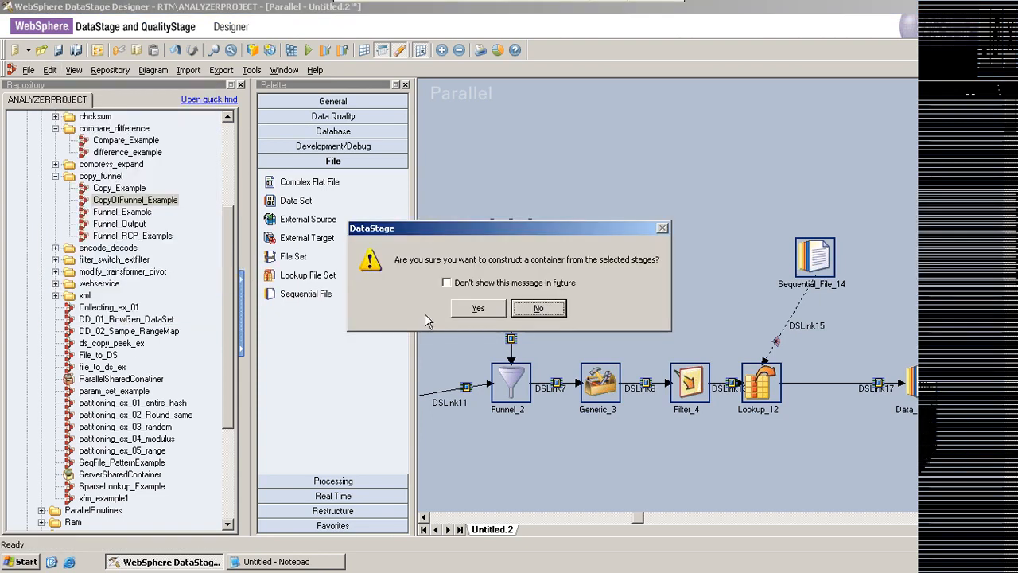
{"action": "left_click", "coordinate": [470, 314]}
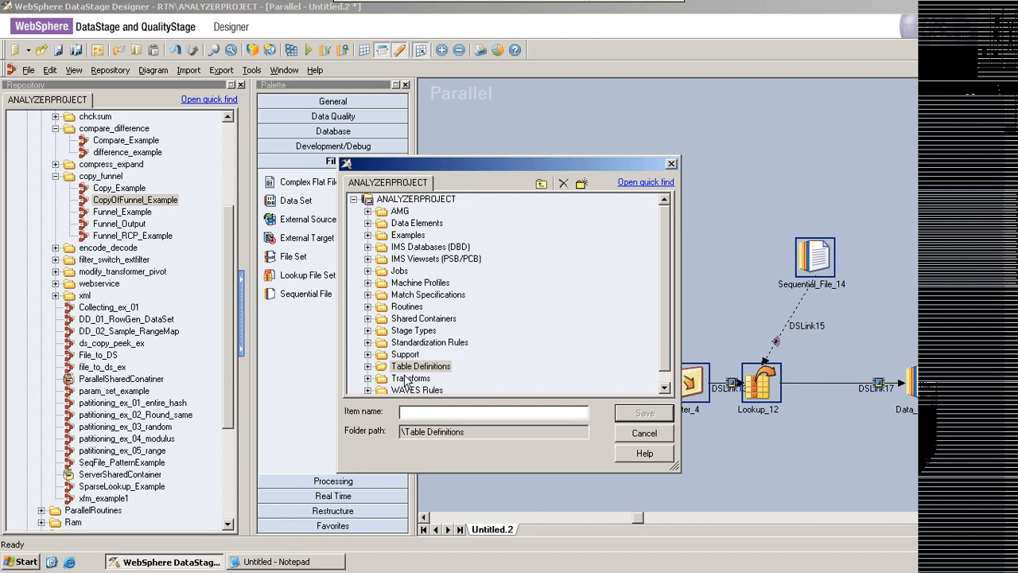
Step: Save the shared container as ramnewshrd in the Shared Containers folder
{"action": "left_click", "coordinate": [423, 319]}
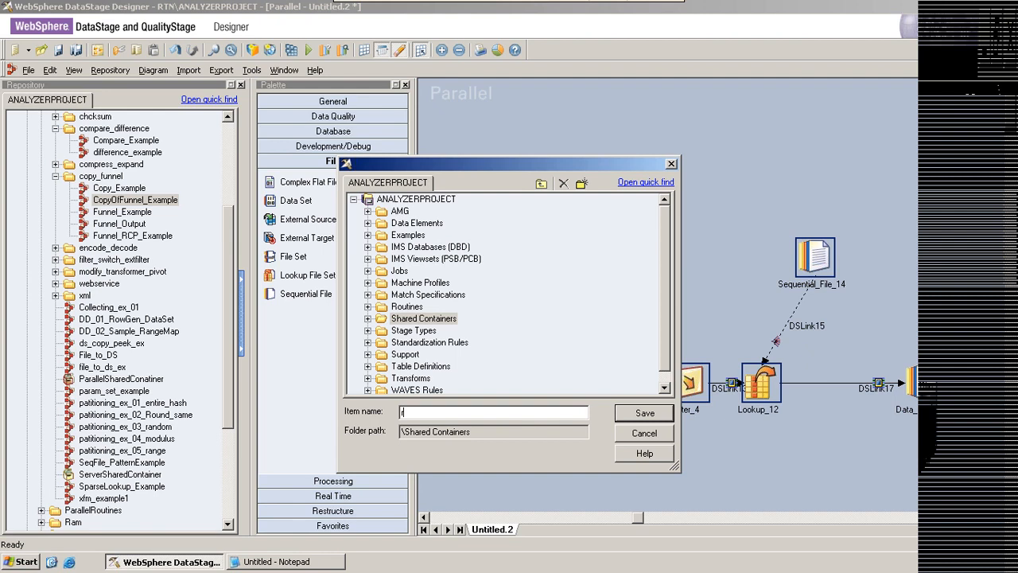
{"action": "type", "text": "ram_newshrd"}
{"action": "left_click", "coordinate": [627, 412]}
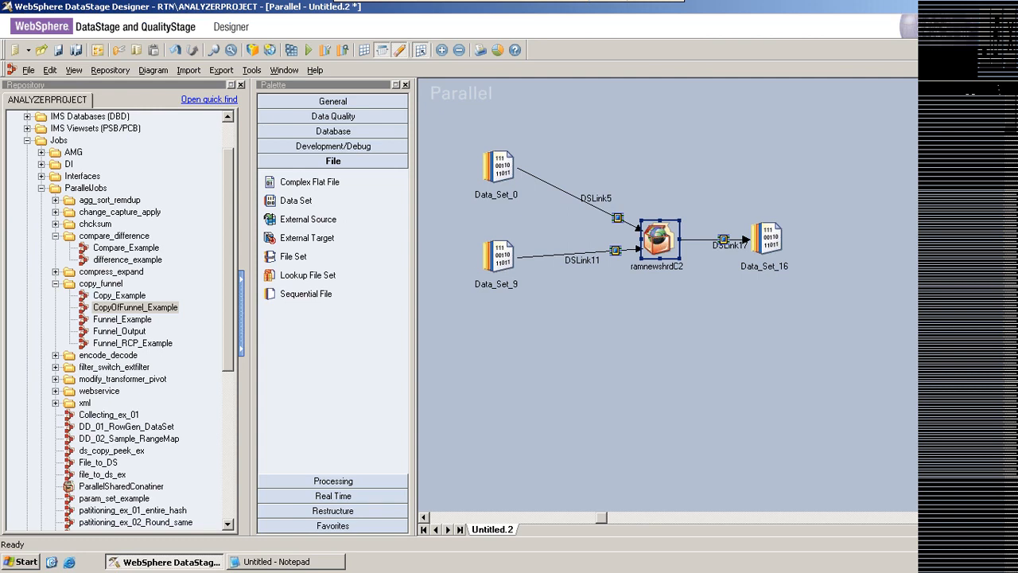
Step: Add a third Data Set to the new parallel job and place the ramnewshrd shared container from the repository between the Data Sets
{"action": "left_click_drag", "start_coordinate": [295, 200], "coordinate": [856, 265]}
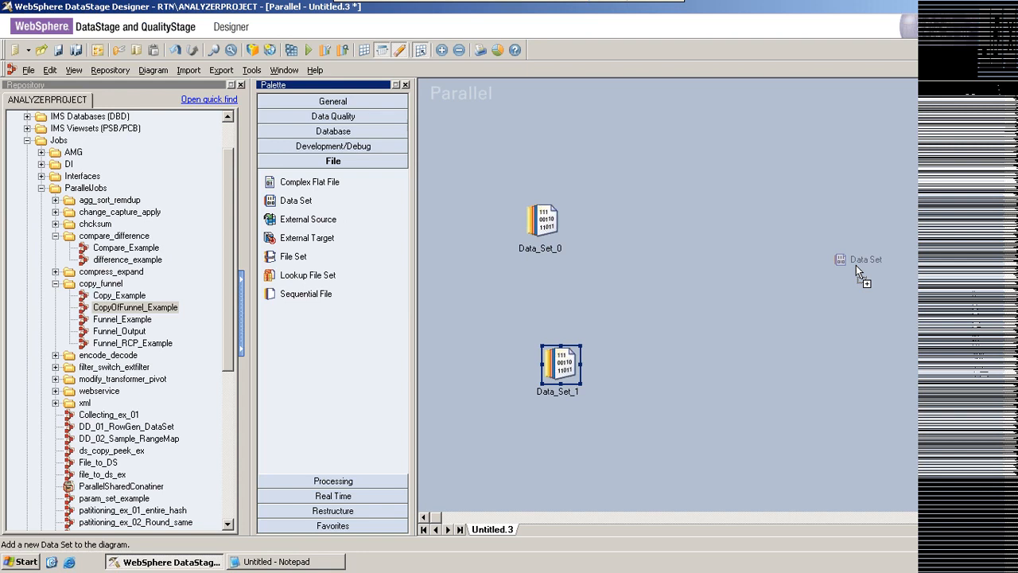
{"action": "left_click", "coordinate": [856, 265]}
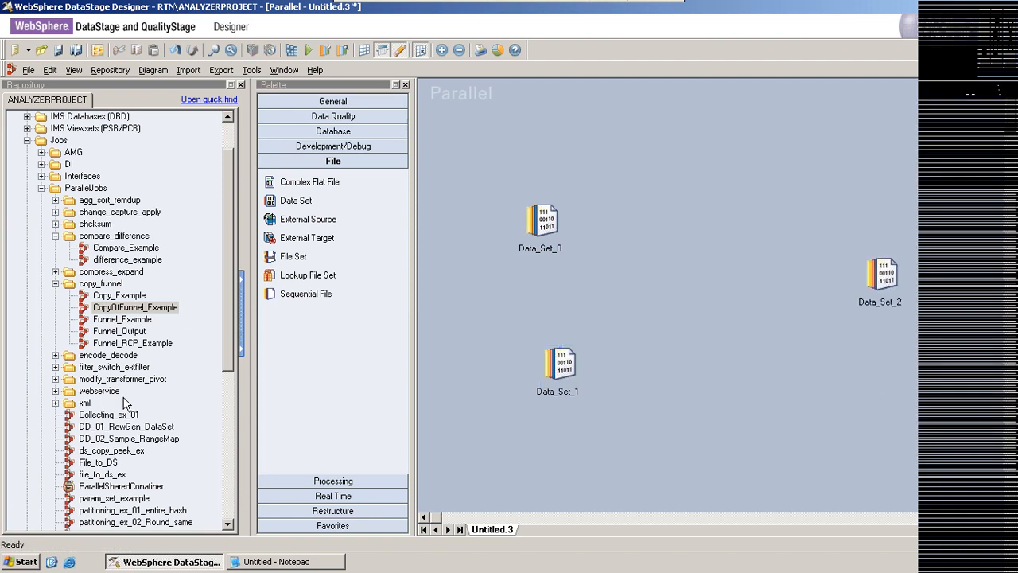
{"action": "left_click", "coordinate": [55, 283]}
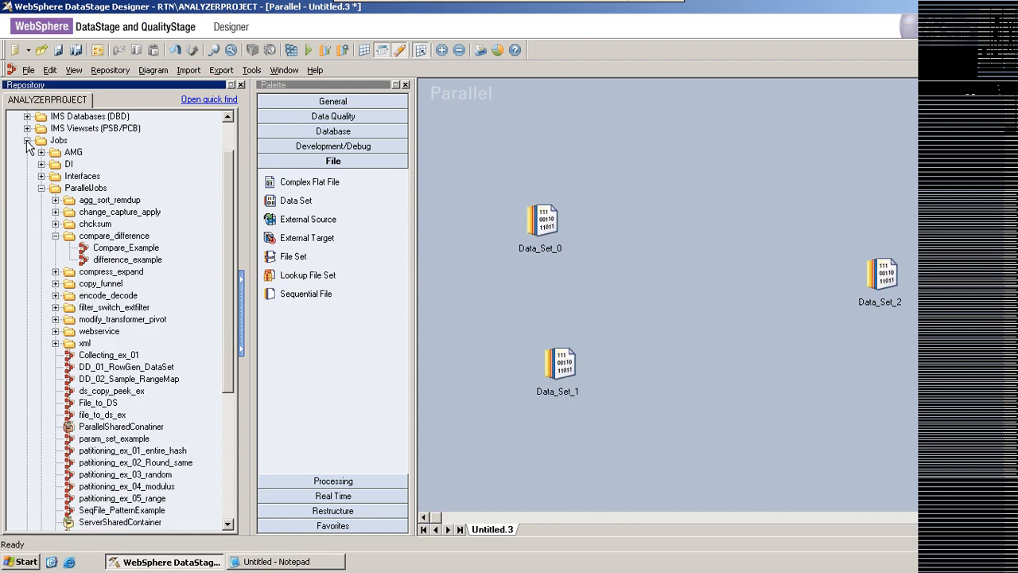
{"action": "left_click", "coordinate": [27, 140]}
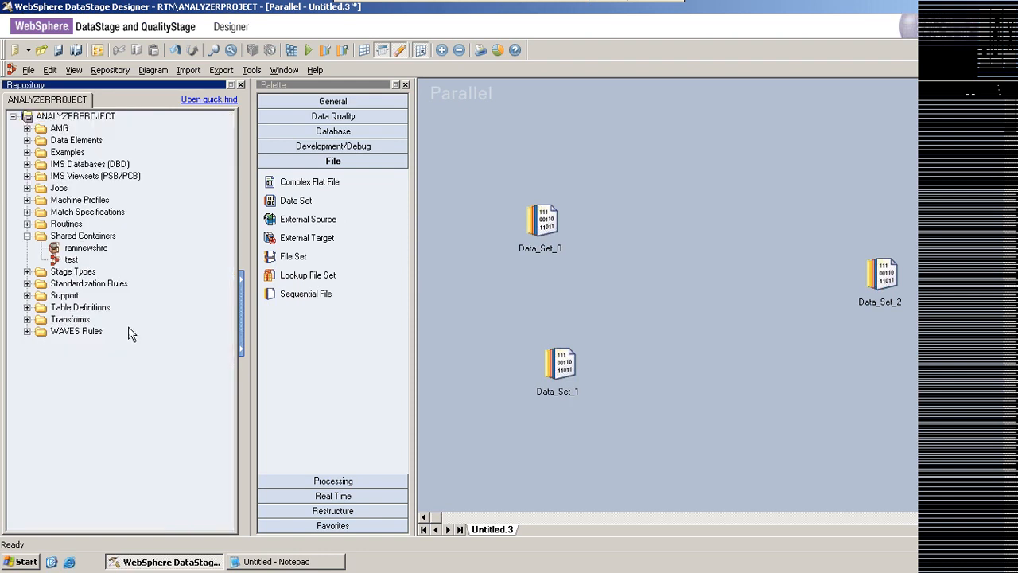
{"action": "left_click_drag", "start_coordinate": [86, 248], "coordinate": [715, 280]}
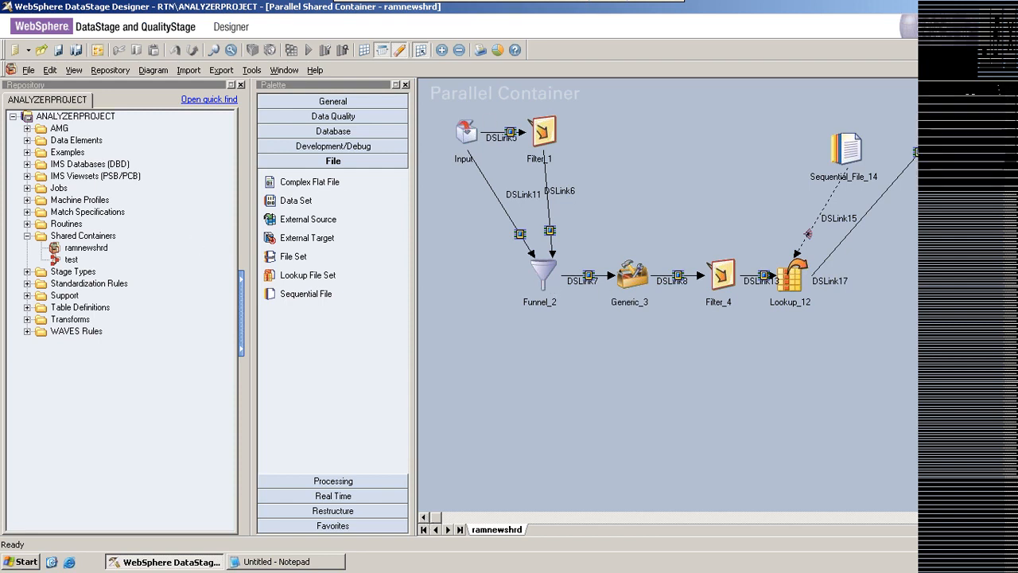
Step: Close the Untitled.3 job, the ramnewshrd container and the Untitled.2 job without saving changes
{"action": "left_click", "coordinate": [997, 70]}
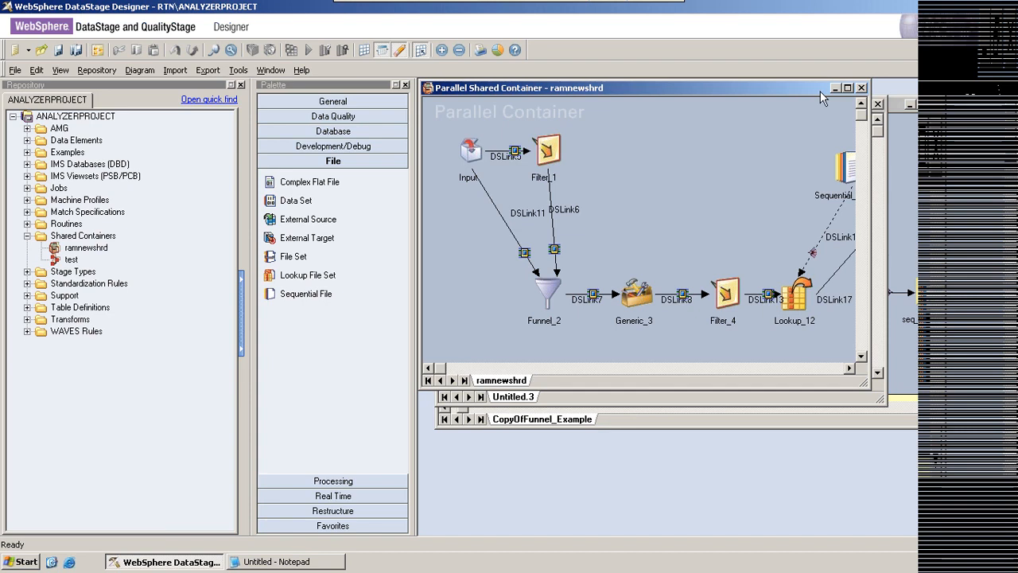
{"action": "left_click_drag", "start_coordinate": [820, 90], "coordinate": [866, 258]}
{"action": "left_click", "coordinate": [638, 103]}
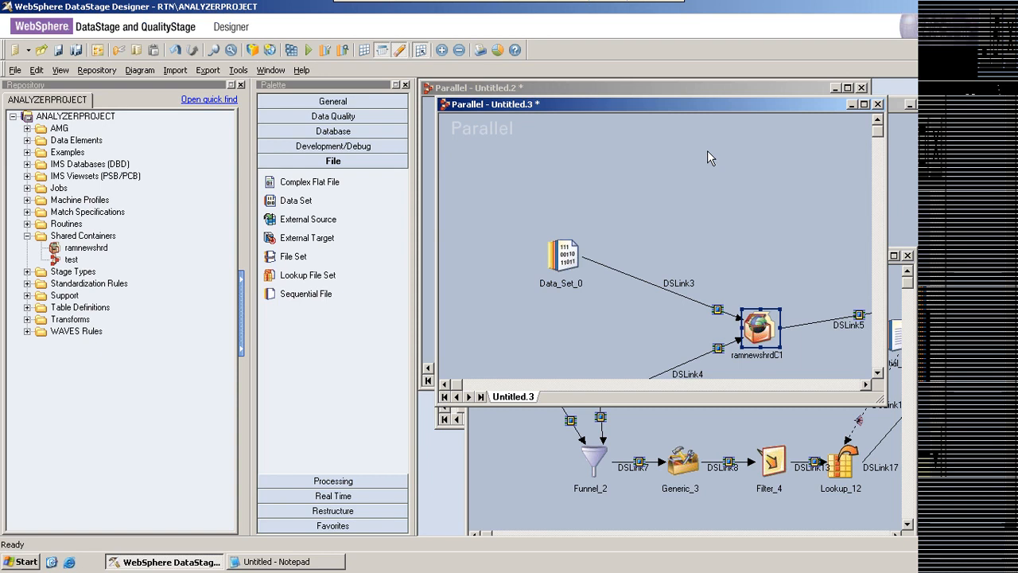
{"action": "left_click", "coordinate": [878, 105]}
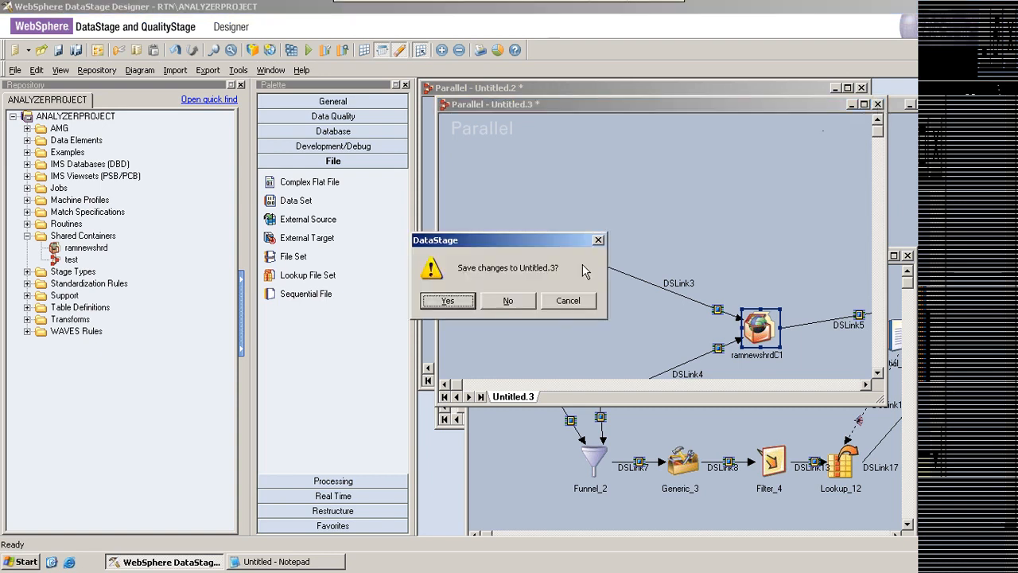
{"action": "left_click", "coordinate": [509, 302]}
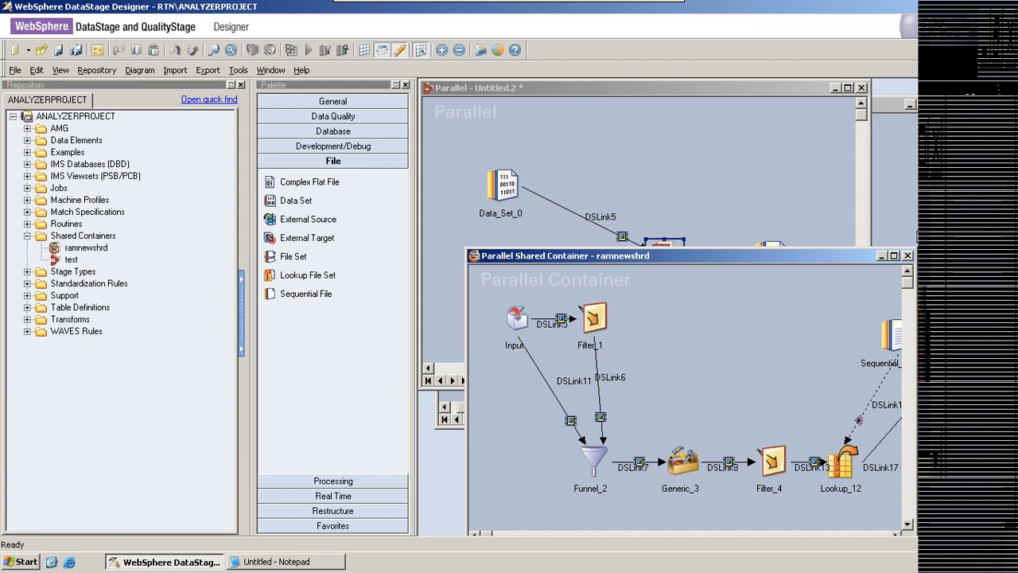
{"action": "left_click", "coordinate": [908, 255]}
{"action": "left_click", "coordinate": [861, 88]}
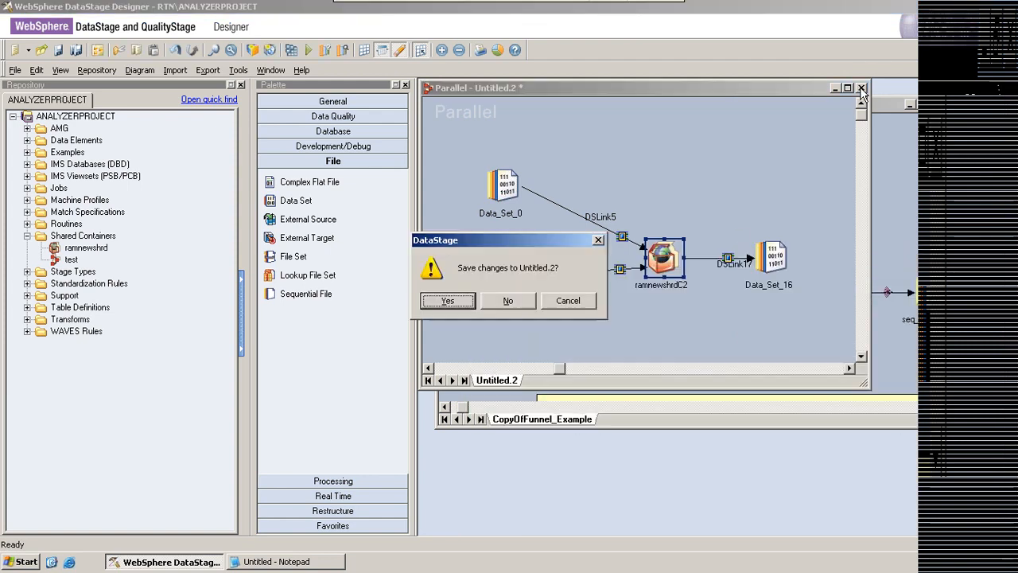
{"action": "left_click", "coordinate": [514, 302]}
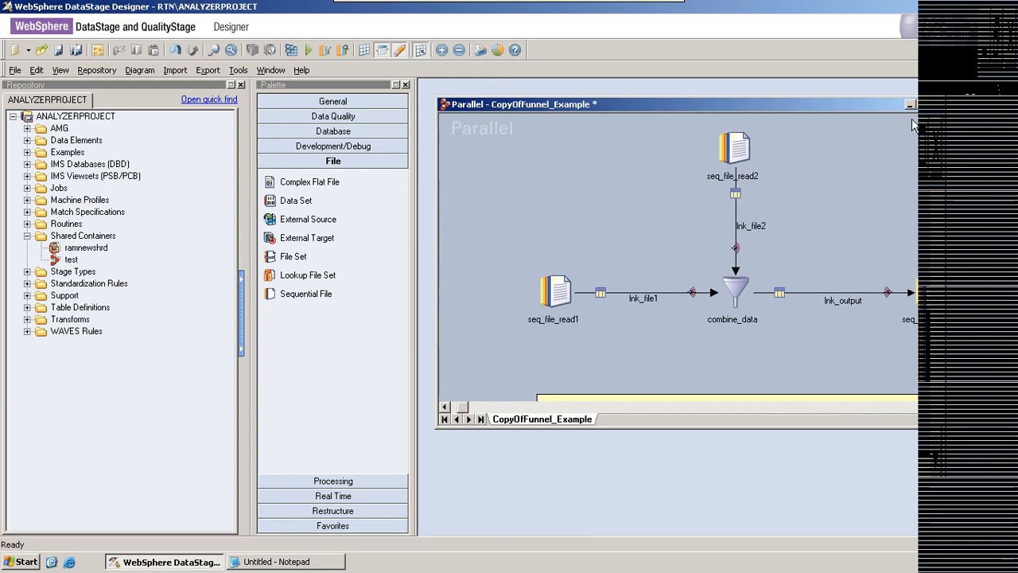
Step: Close CopyOfFunnel_Example without saving changes and tidy the repository tree to show the folders under ParallelJobs
{"action": "left_click", "coordinate": [923, 104]}
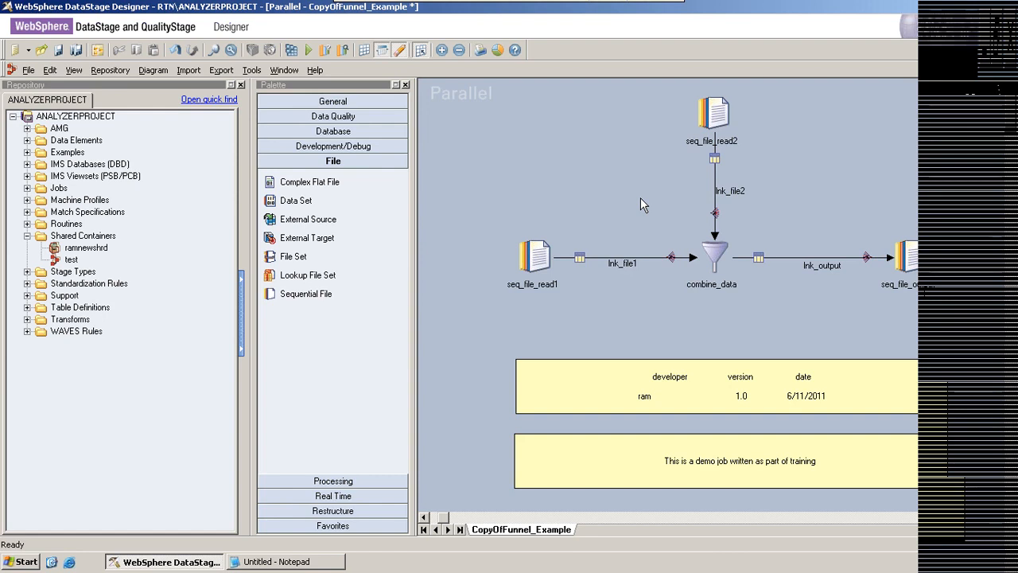
{"action": "left_click", "coordinate": [27, 236]}
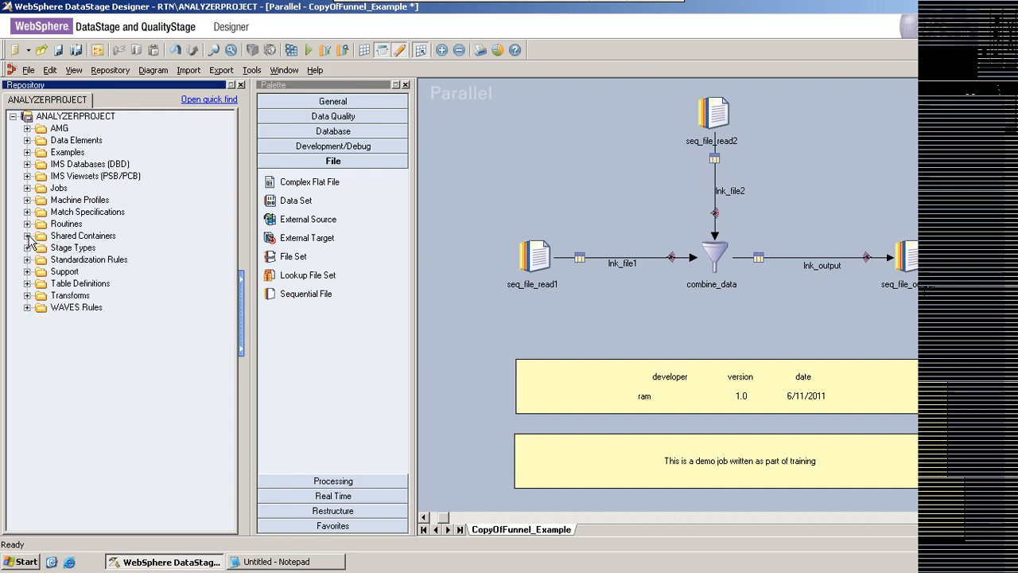
{"action": "left_click", "coordinate": [28, 187]}
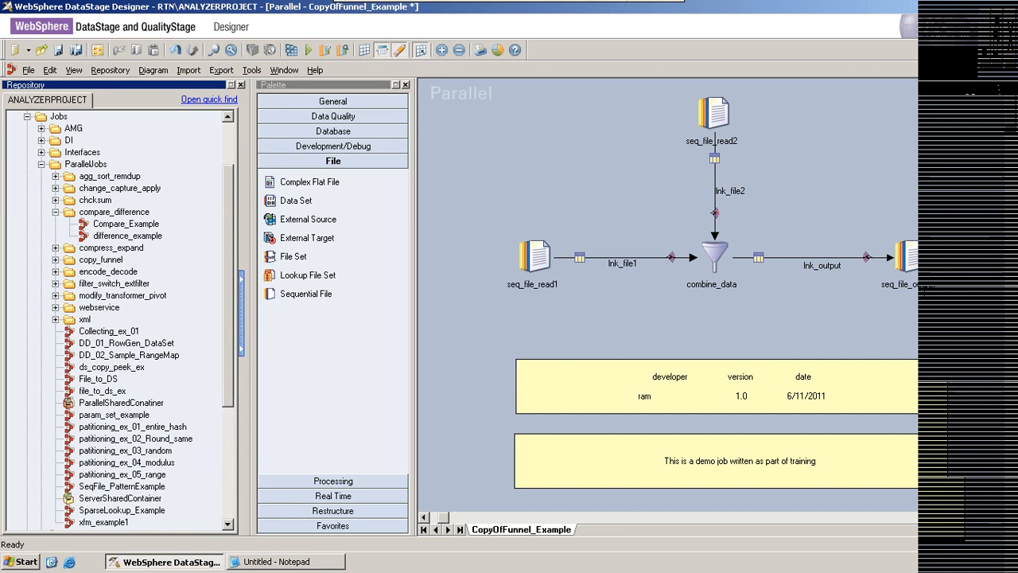
{"action": "left_click", "coordinate": [1009, 70]}
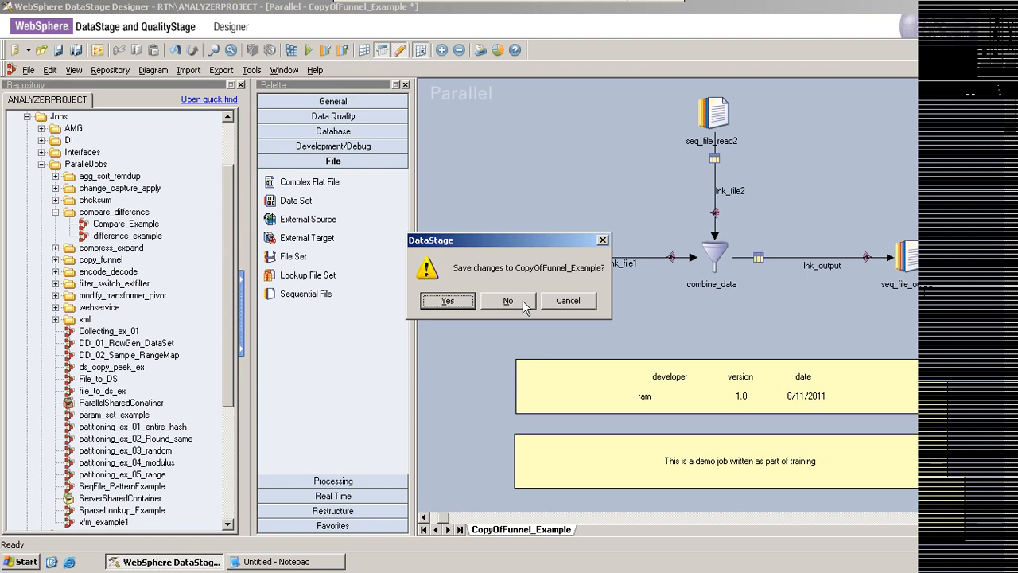
{"action": "left_click", "coordinate": [508, 301]}
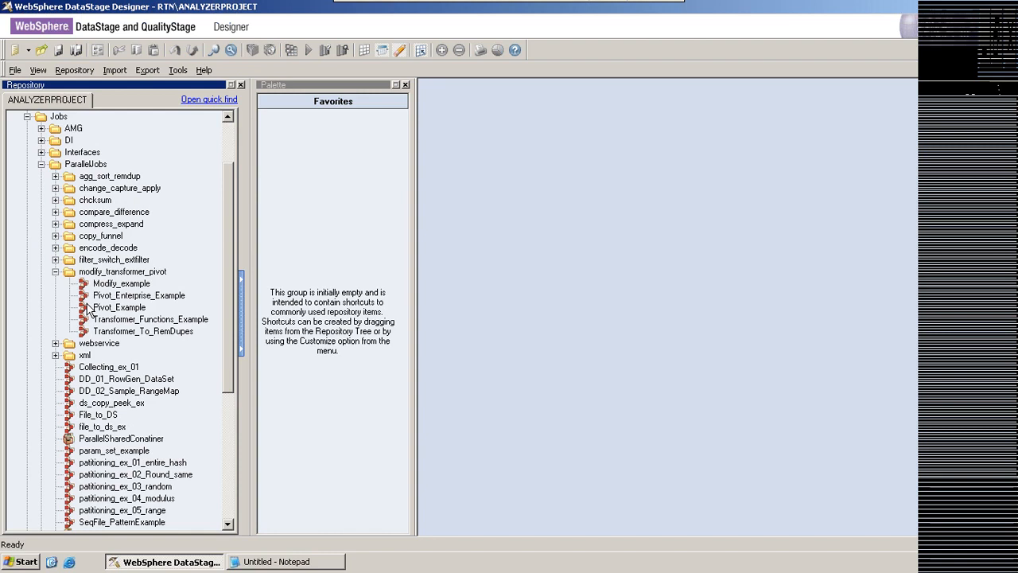
{"action": "left_click", "coordinate": [55, 272]}
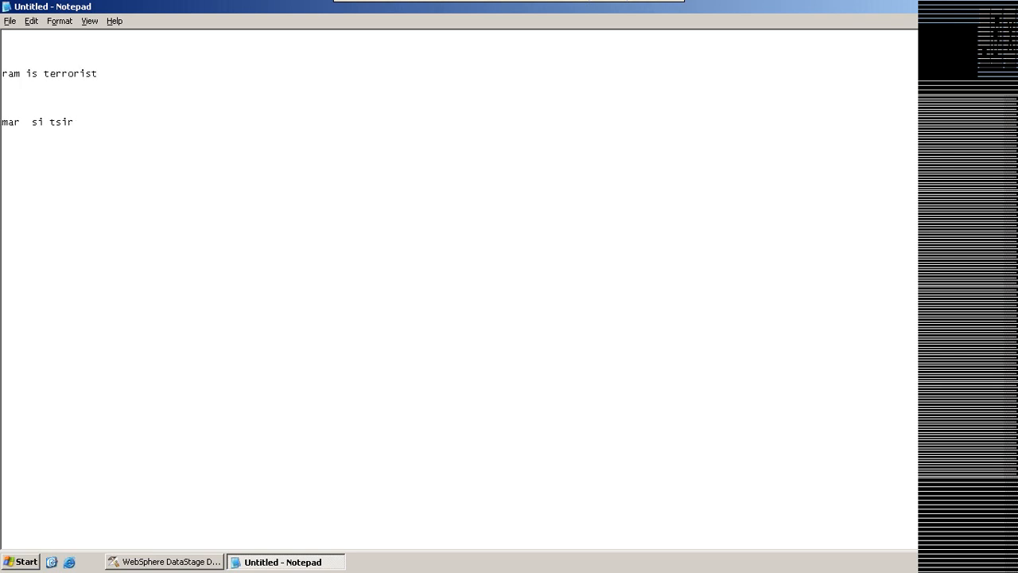
Step: Finish the last word of the reversed sample sentence in Notepad with "orret" and select the restored sentence below it
{"action": "type", "text": "orr"}
{"action": "type", "text": "et"}
{"action": "key", "text": "shift+Home"}
{"action": "left_click_drag", "start_coordinate": [104, 171], "coordinate": [106, 122]}
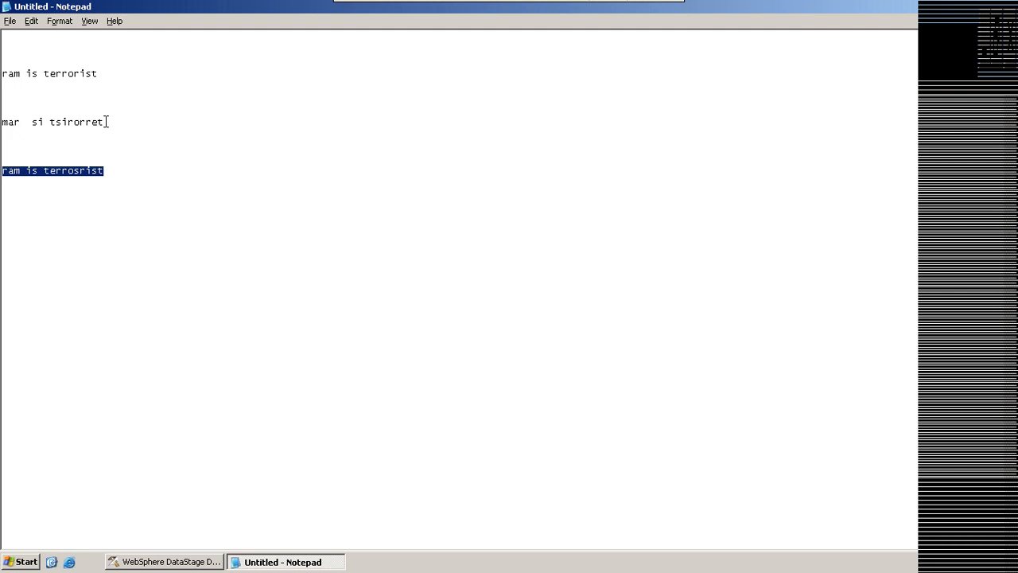
Step: Switch to DataStage Designer, compile the encode_example job and bring up the available actions for Data_Set_3
{"action": "key", "text": "alt+Tab"}
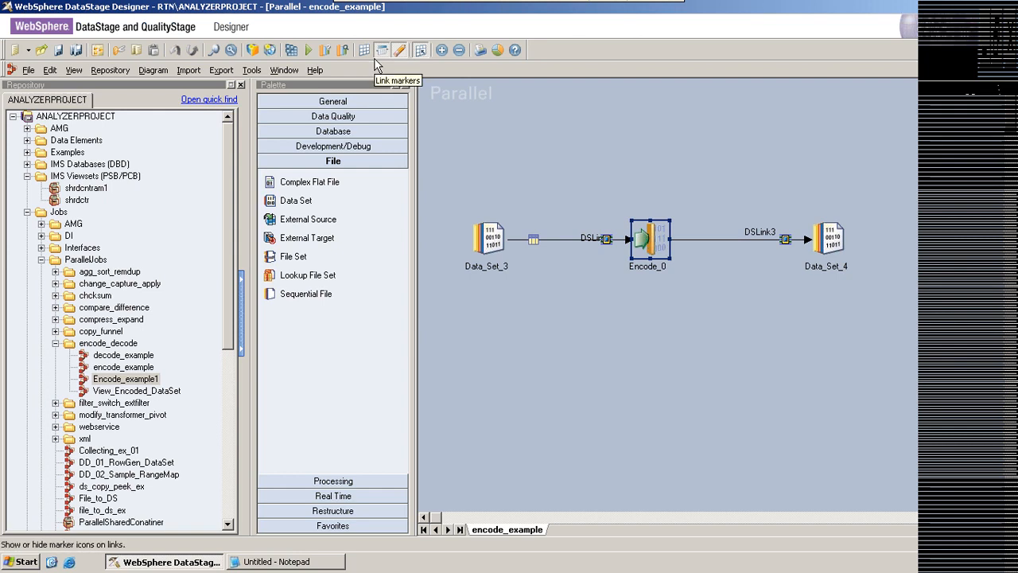
{"action": "left_click", "coordinate": [293, 50]}
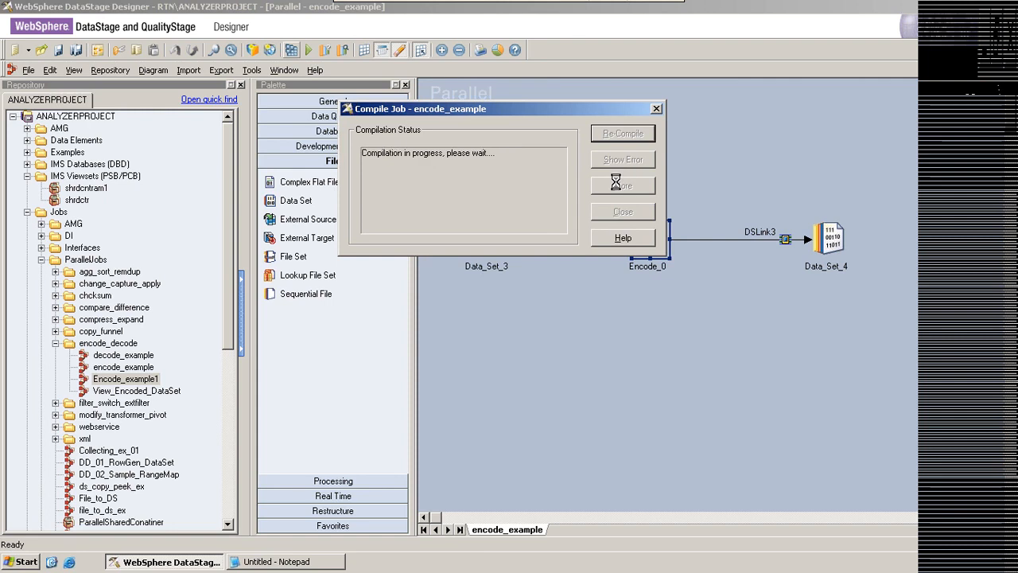
{"action": "left_click", "coordinate": [611, 210]}
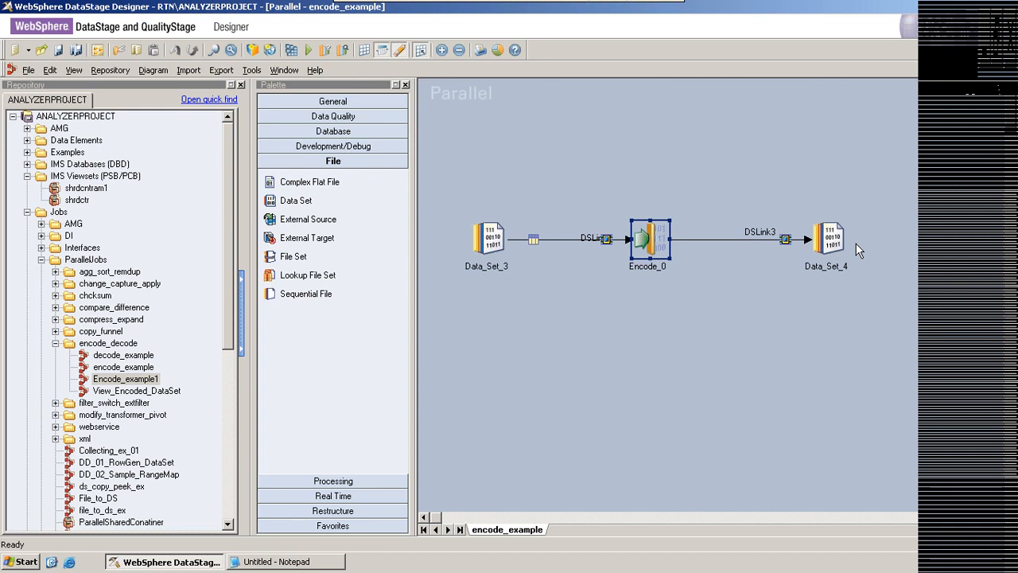
{"action": "right_click", "coordinate": [490, 249]}
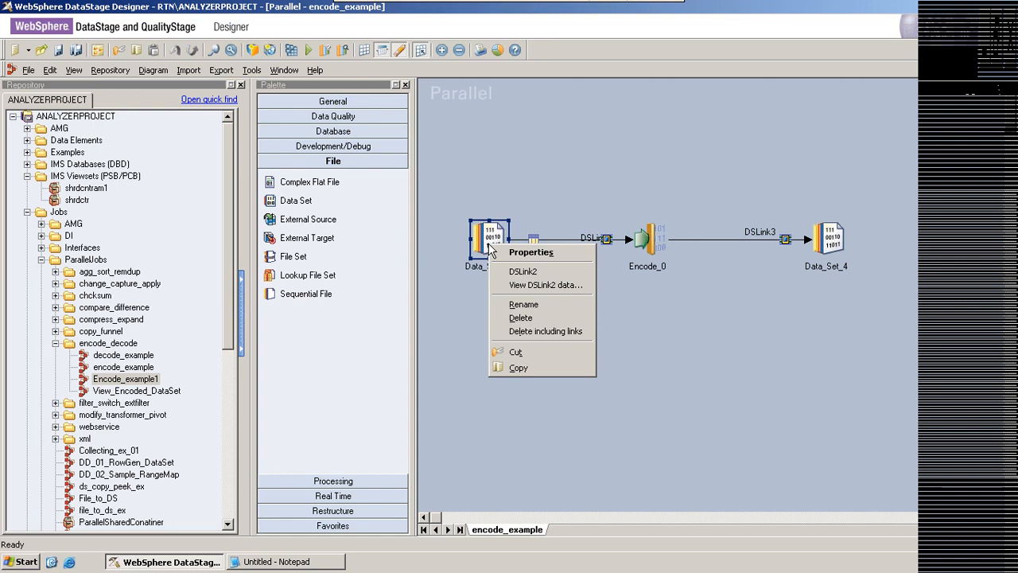
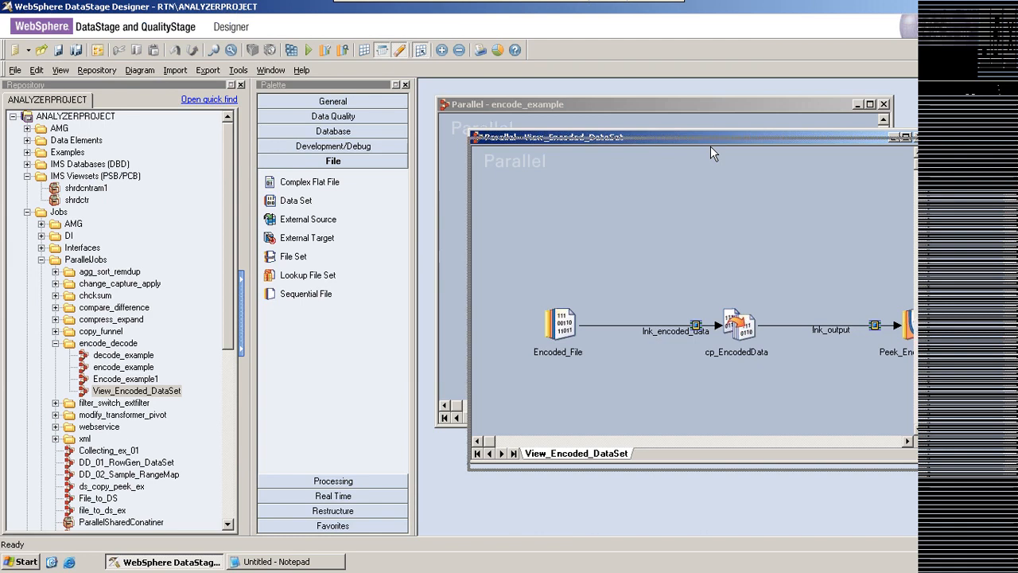
Step: Show the View_Encoded_DataSet job at full size in the workspace
{"action": "double_click", "coordinate": [710, 145]}
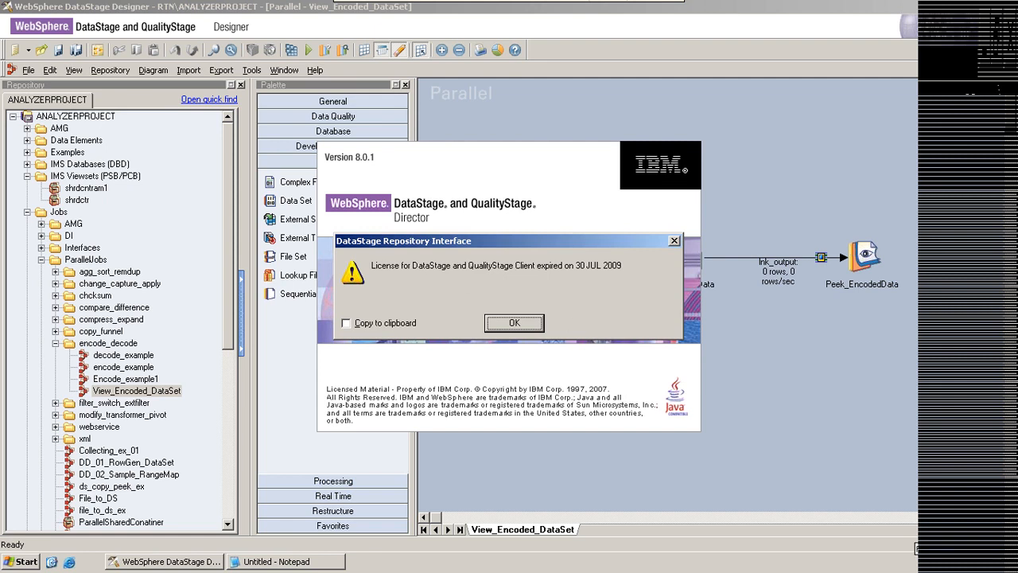
Step: Dismiss the client licence notice and compile the View_Encoded_DataSet job
{"action": "left_click", "coordinate": [525, 325]}
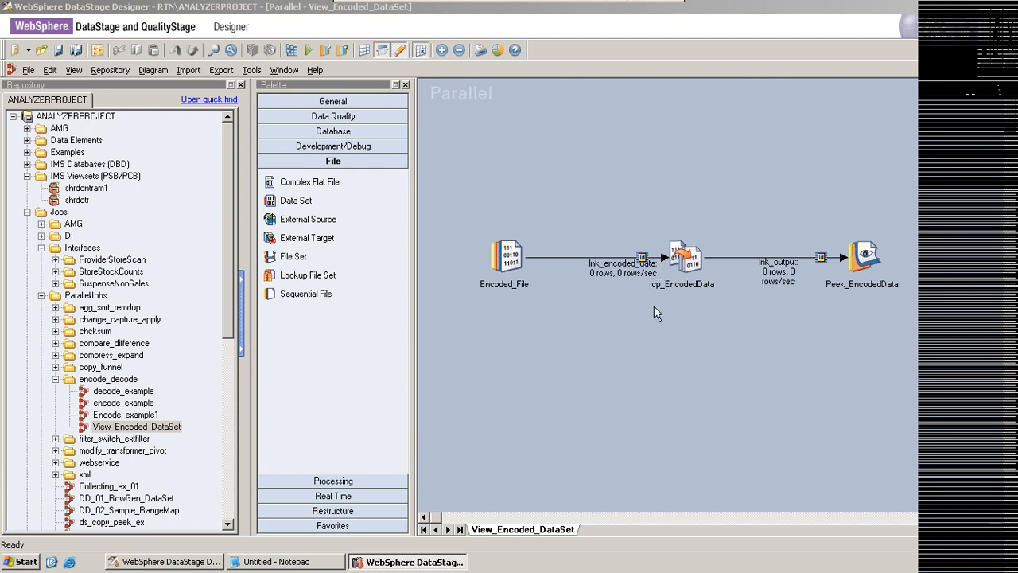
{"action": "left_click", "coordinate": [292, 50]}
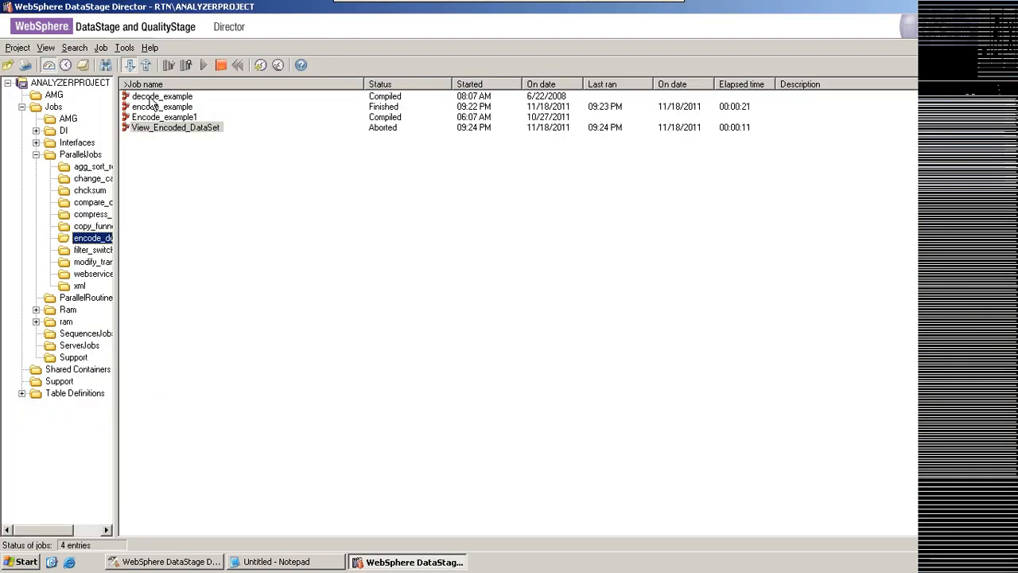
Step: Examine the fatal Peek_EncodedData error in View_Encoded_DataSet's Director log and check the target file path of Data_Set_4
{"action": "left_click", "coordinate": [83, 66]}
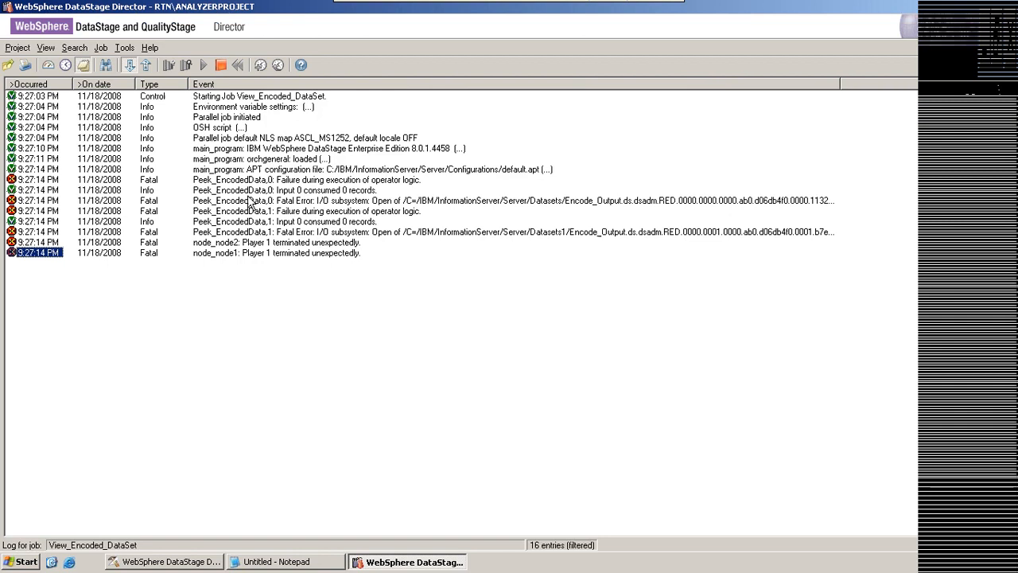
{"action": "double_click", "coordinate": [250, 201]}
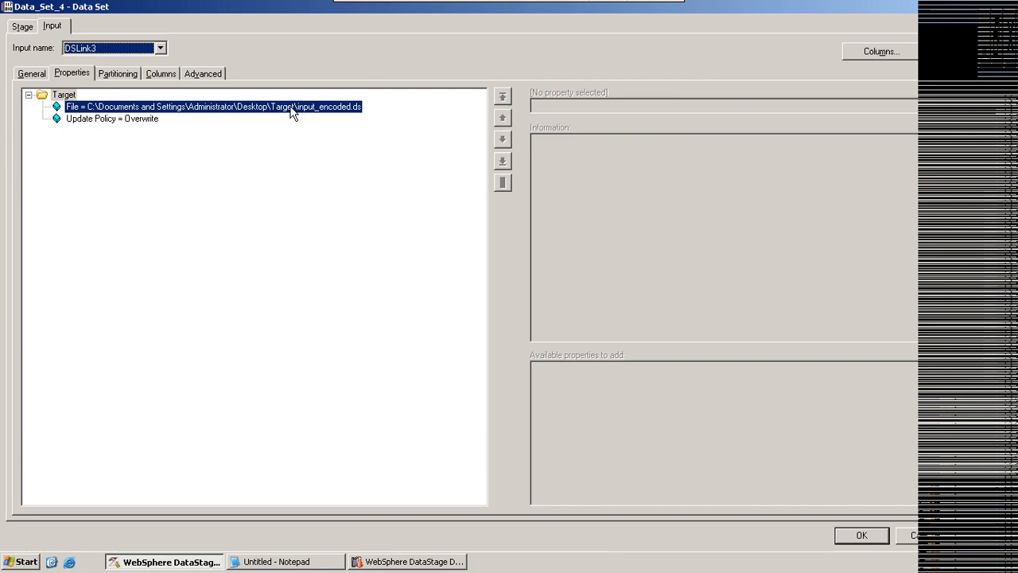
{"action": "left_click", "coordinate": [817, 106]}
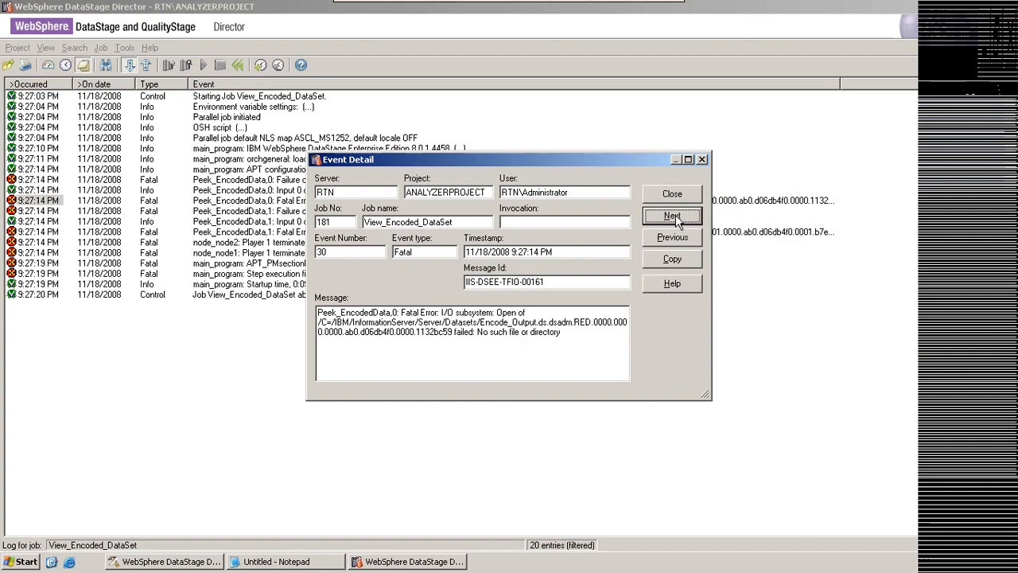
{"action": "left_click", "coordinate": [576, 322]}
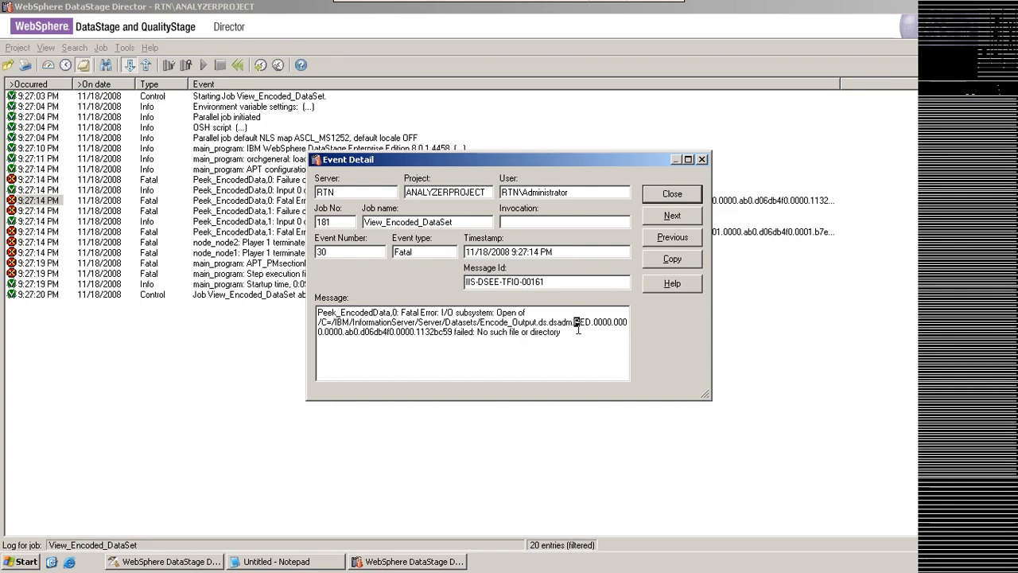
{"action": "left_click", "coordinate": [479, 333]}
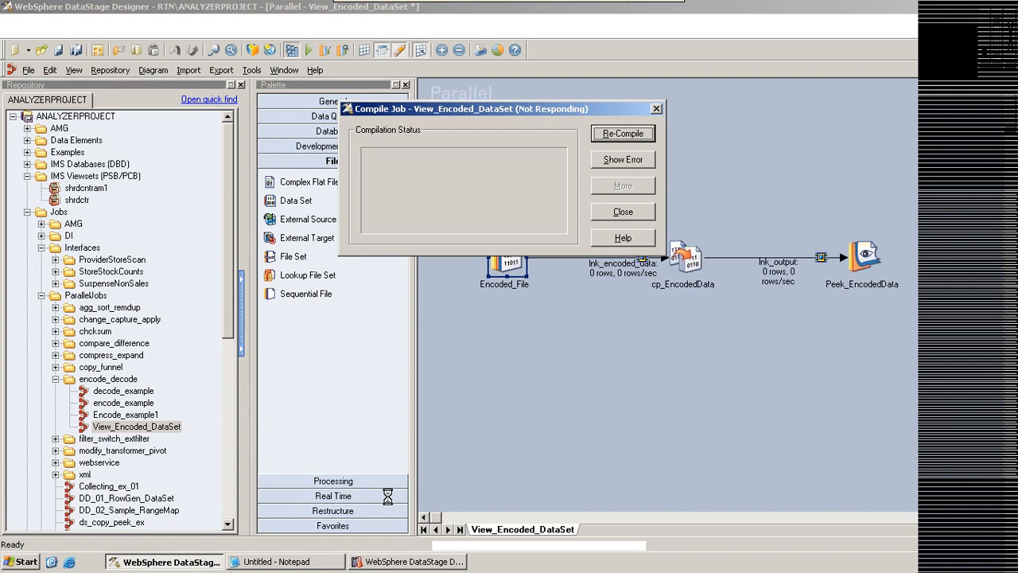
Step: Recompile View_Encoded_DataSet in DataStage Designer and close the compile results
{"action": "left_click", "coordinate": [381, 563]}
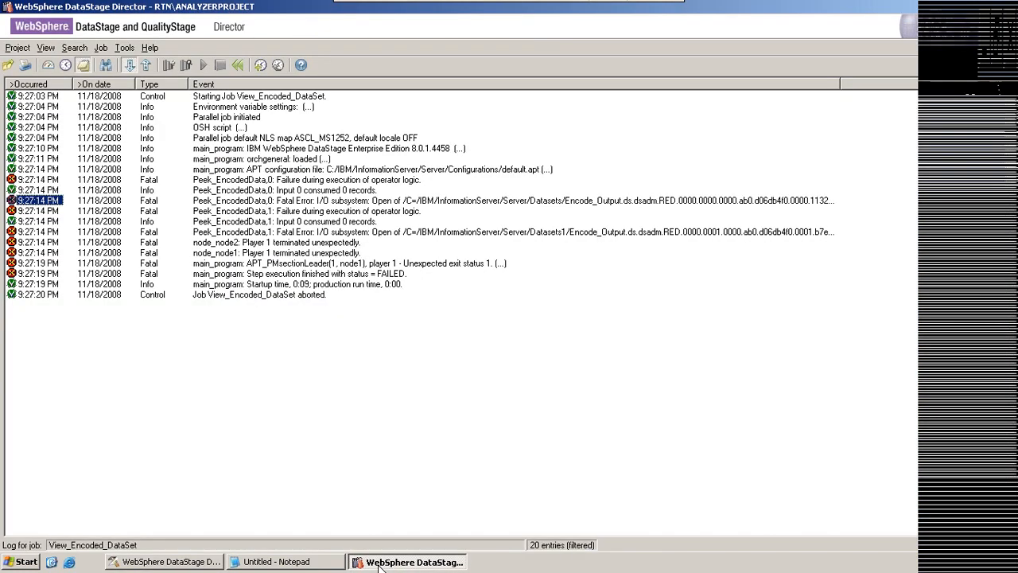
{"action": "left_click", "coordinate": [380, 564]}
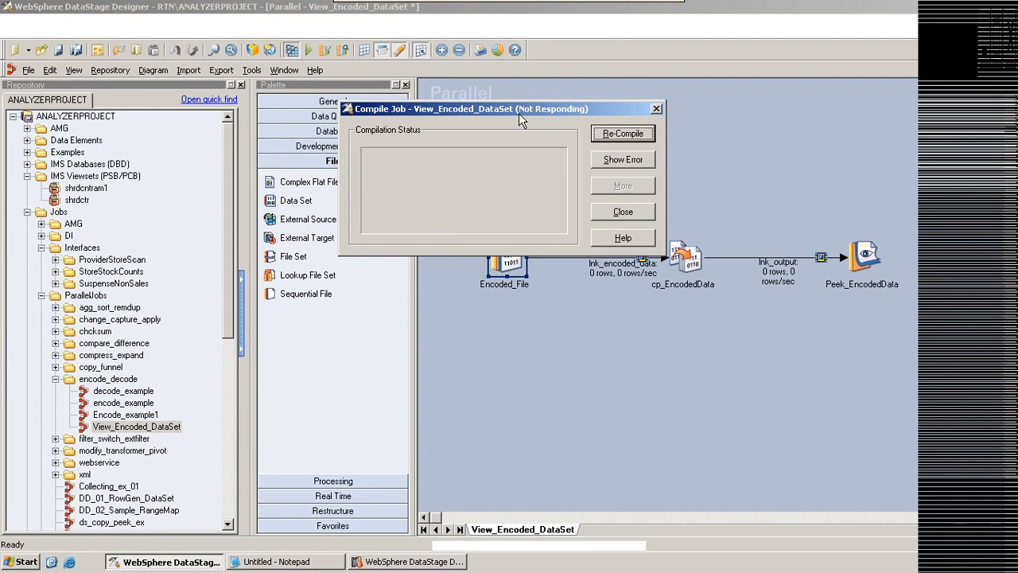
{"action": "left_click_drag", "start_coordinate": [515, 108], "coordinate": [489, 116]}
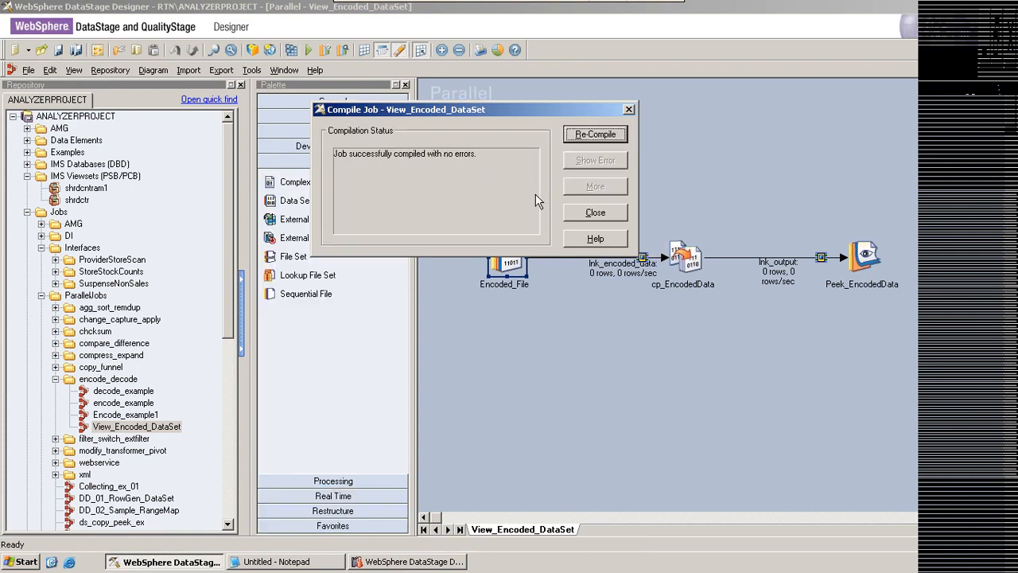
{"action": "left_click", "coordinate": [592, 214]}
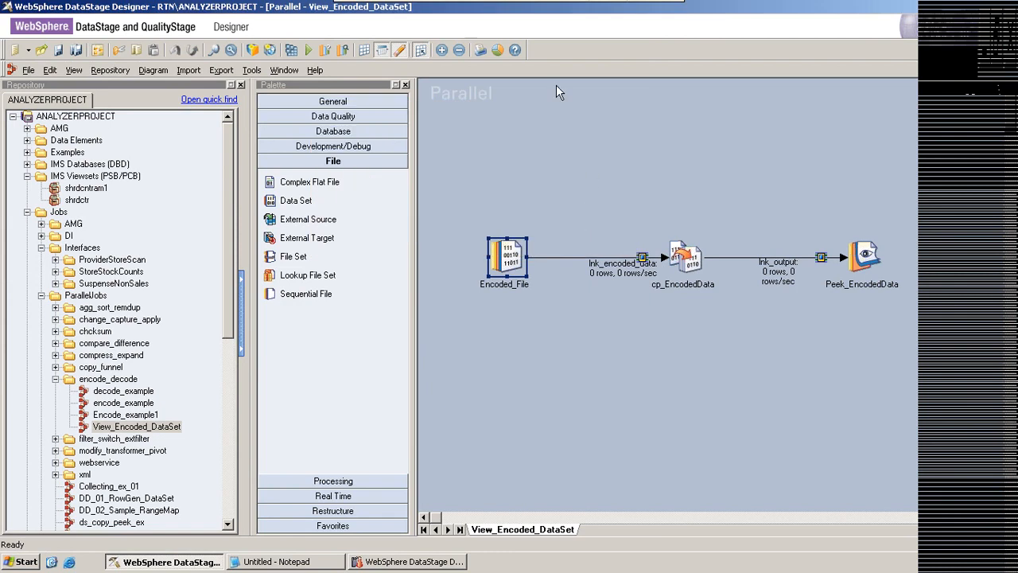
{"action": "left_click", "coordinate": [640, 8]}
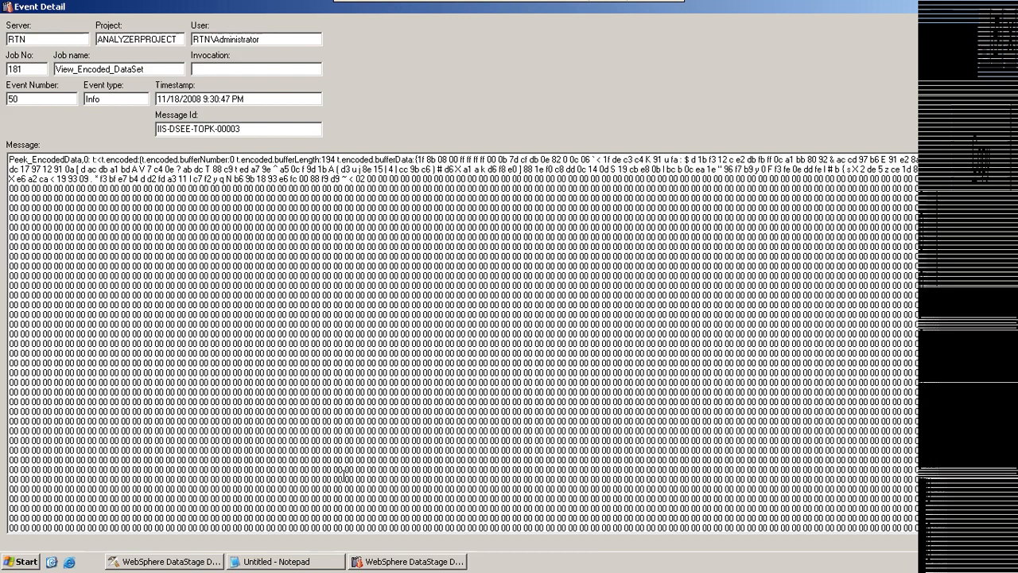
Step: Close the encoded record's event details, return to DataStage Designer and check the source file path of Encoded_File without changing it
{"action": "key", "text": "Escape"}
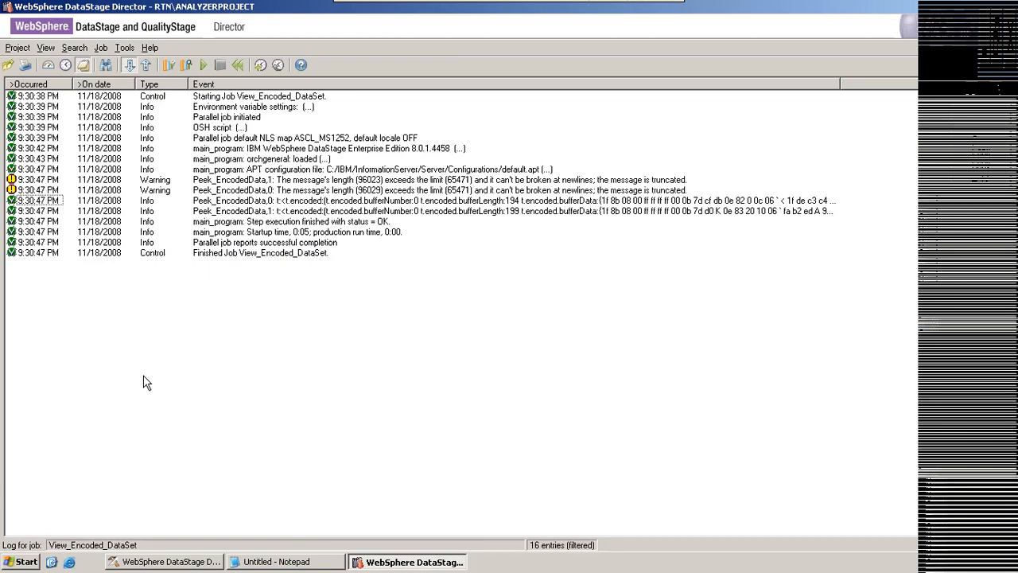
{"action": "key", "text": "alt+Tab"}
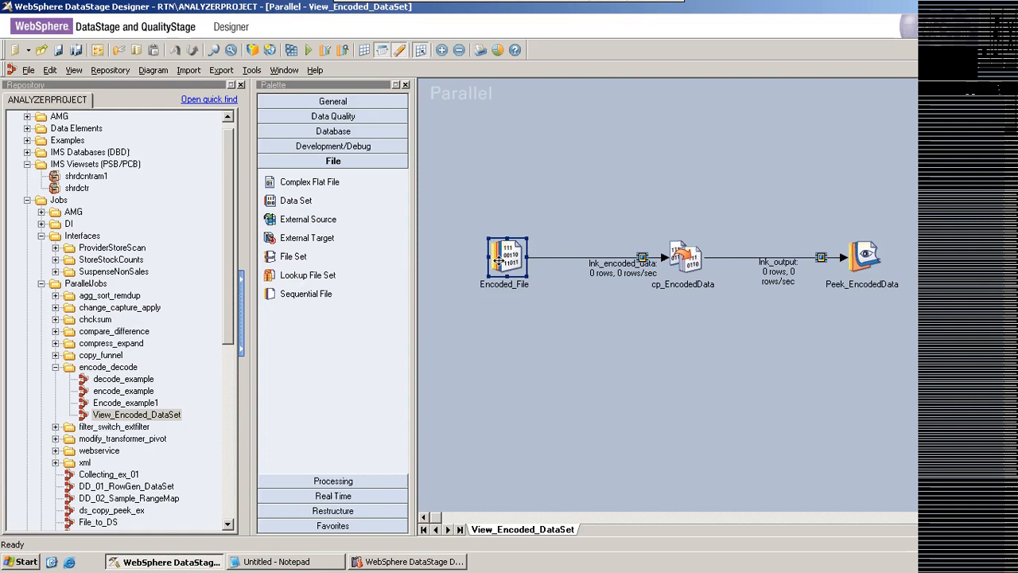
{"action": "double_click", "coordinate": [498, 261]}
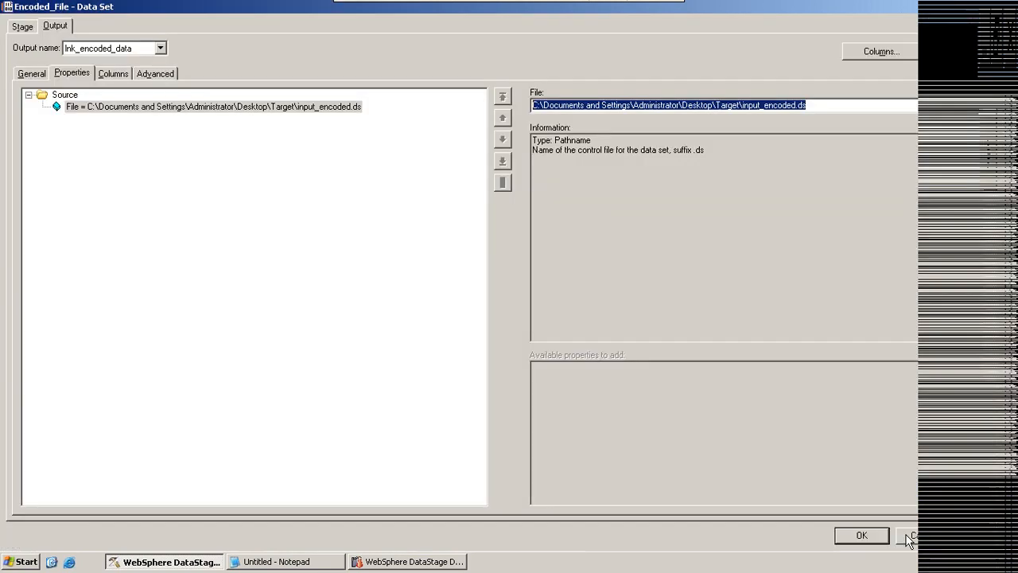
{"action": "left_click", "coordinate": [909, 536]}
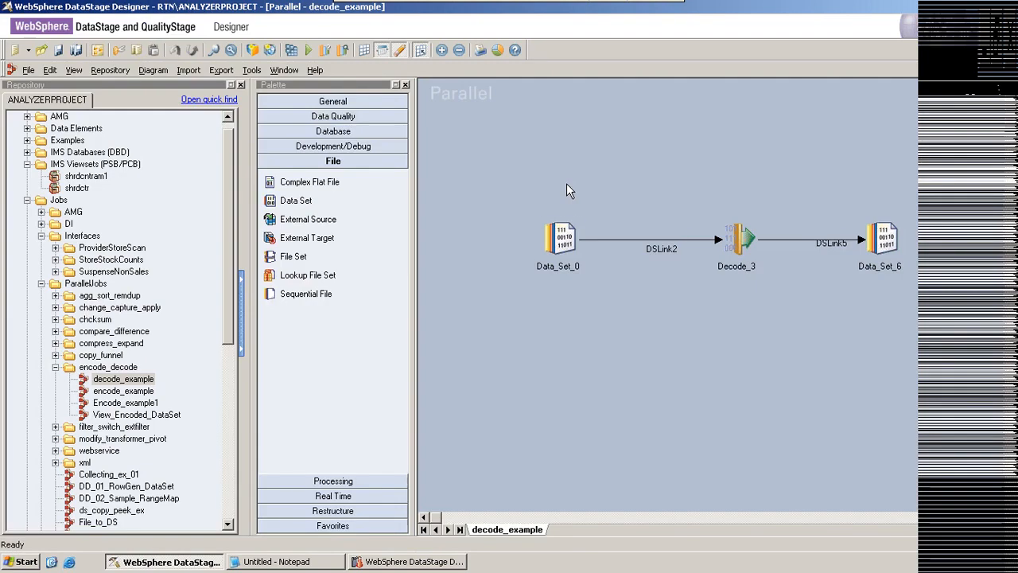
Step: Open Data_Set_0's properties in the decode_example job and bring up the available actions for Data_Set_6
{"action": "double_click", "coordinate": [561, 238]}
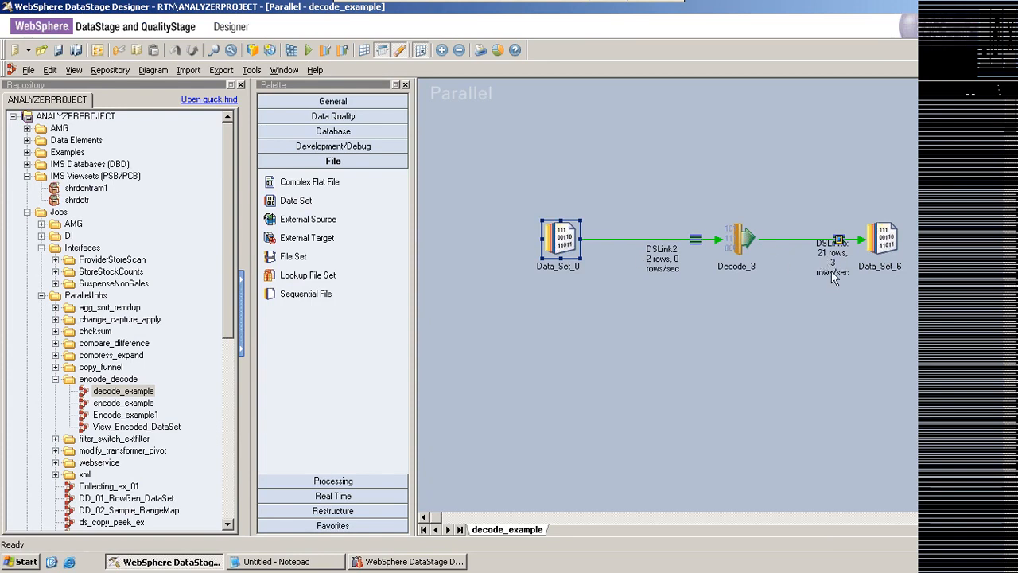
{"action": "right_click", "coordinate": [879, 249]}
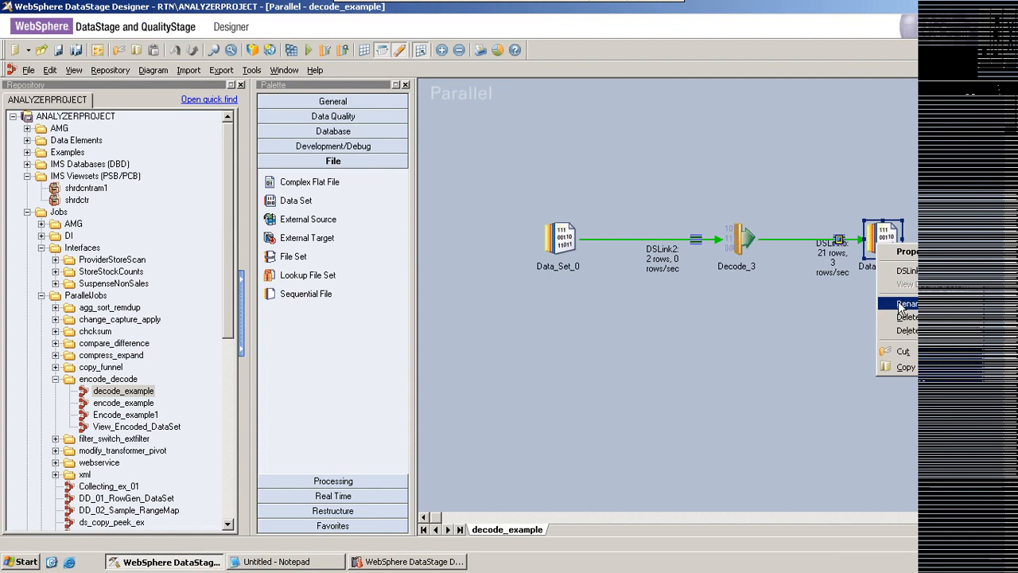
{"action": "left_click", "coordinate": [855, 284]}
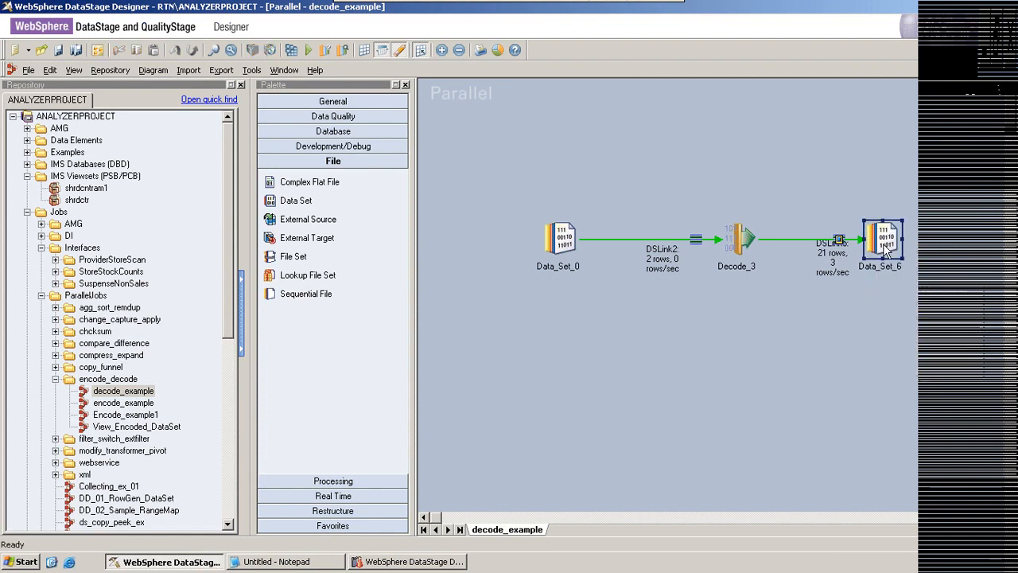
{"action": "right_click", "coordinate": [883, 245]}
{"action": "left_click", "coordinate": [860, 292]}
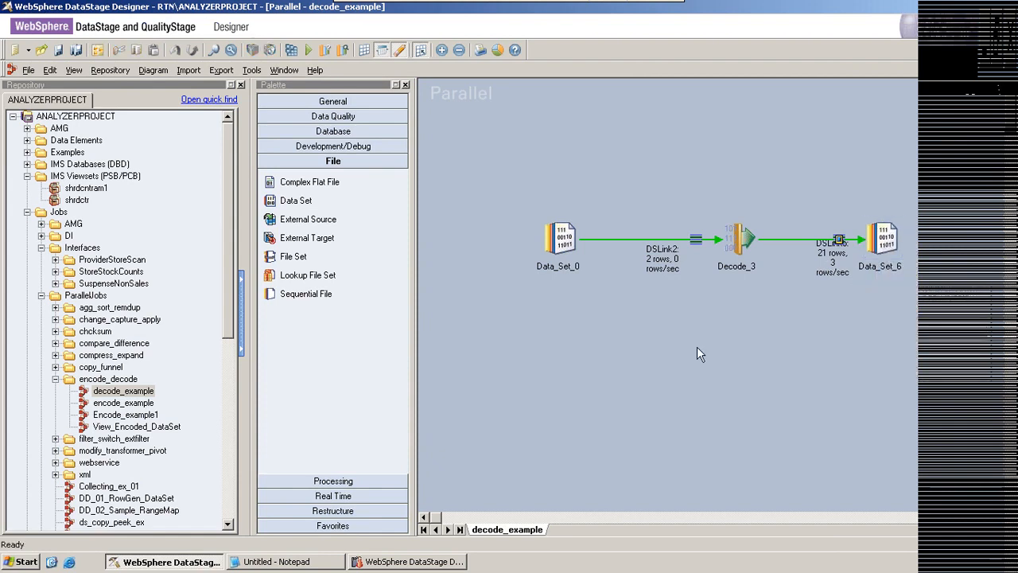
Step: Delete the Data_Set_6 stage from decode_example and show the Development/Debug stages
{"action": "left_click", "coordinate": [878, 246]}
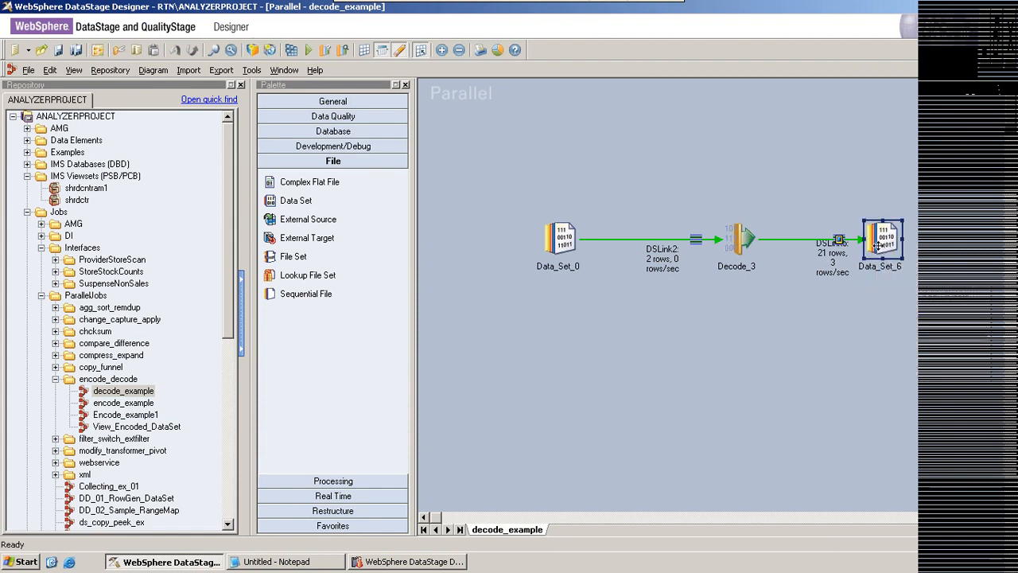
{"action": "key", "text": "Delete"}
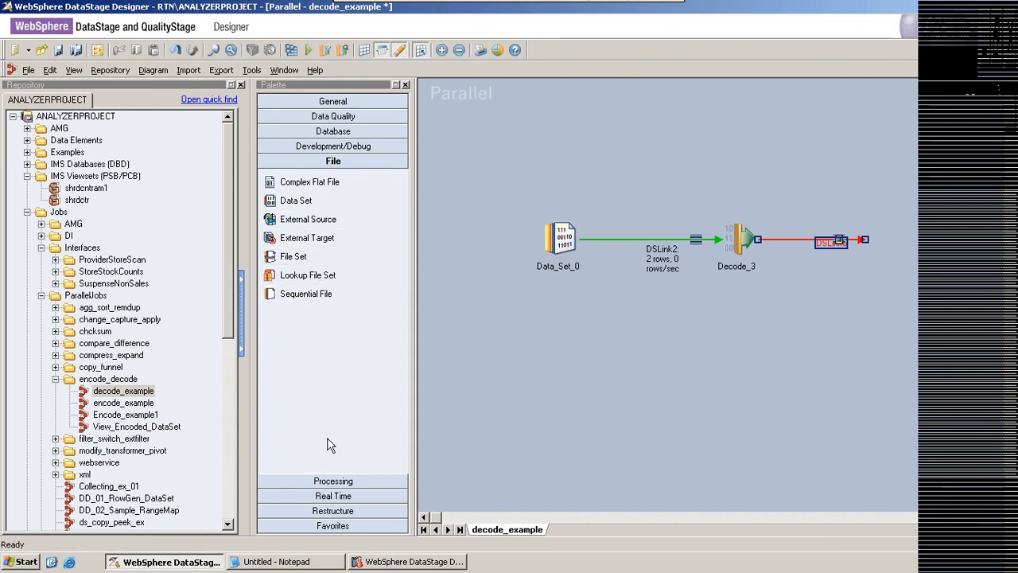
{"action": "left_click", "coordinate": [330, 147]}
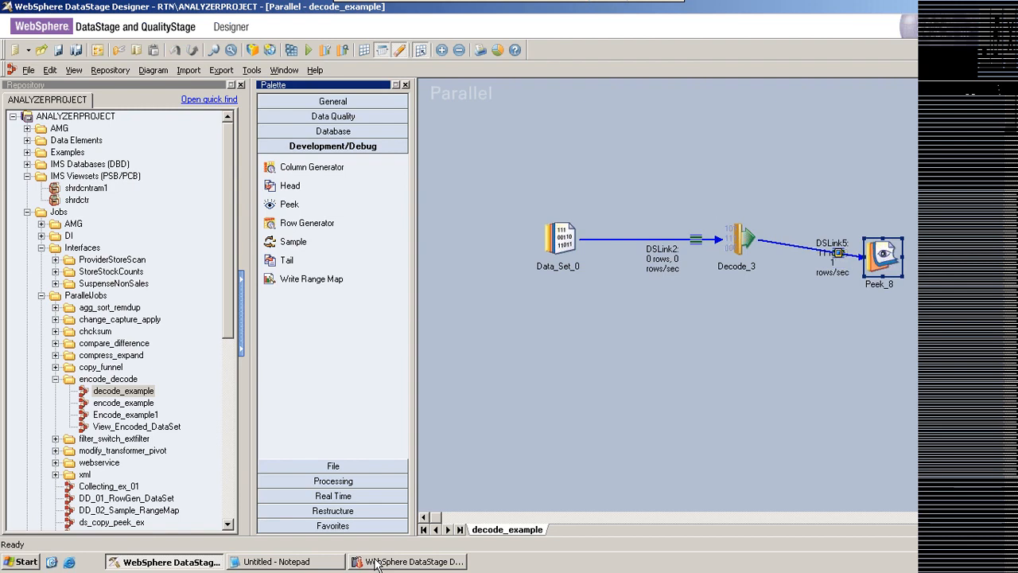
Step: Switch to DataStage Director and read the decoded records in the Peek_8,1 event of decode_example's log
{"action": "left_click", "coordinate": [377, 563]}
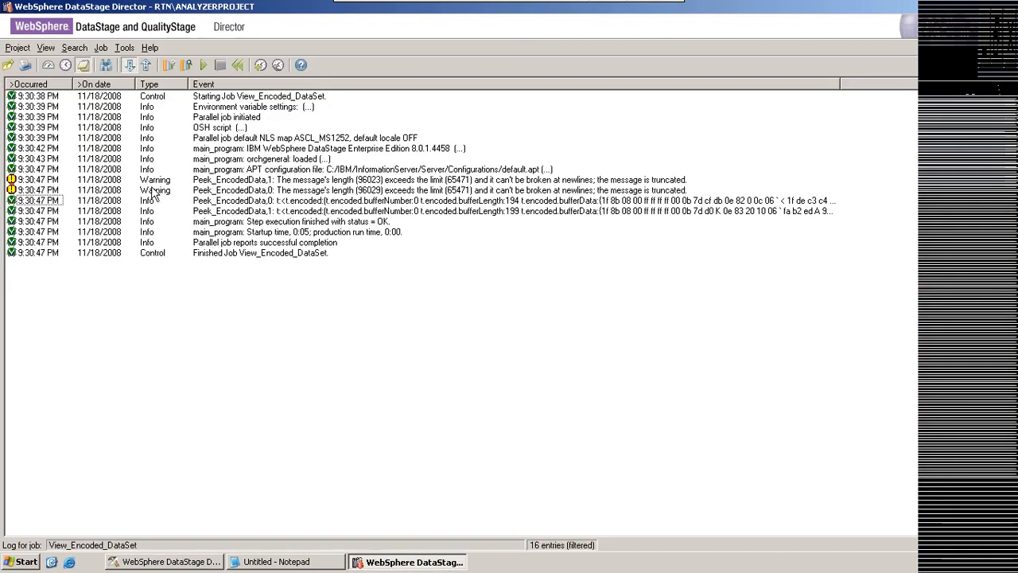
{"action": "left_click", "coordinate": [48, 64]}
{"action": "left_click", "coordinate": [148, 97]}
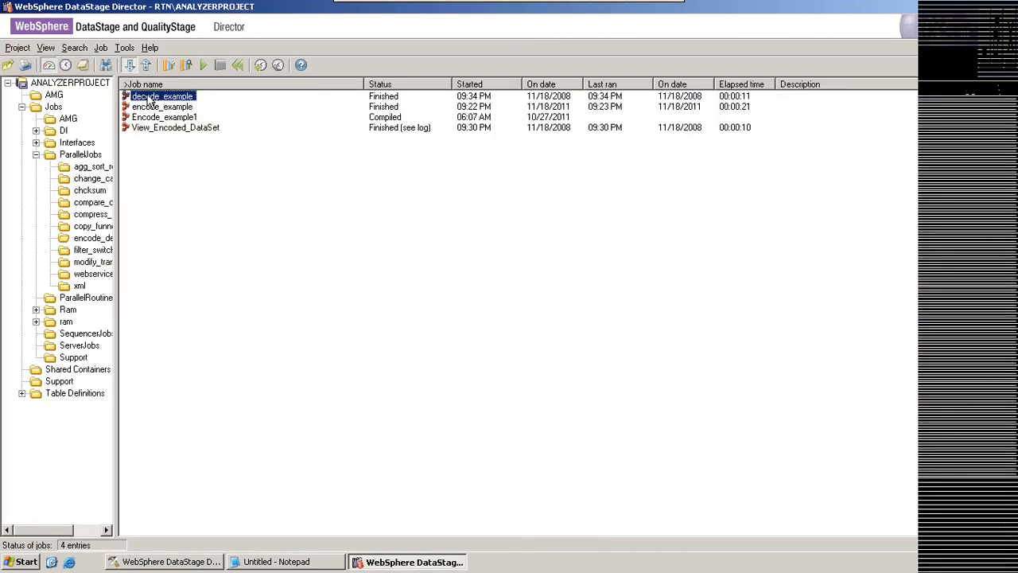
{"action": "left_click", "coordinate": [82, 66]}
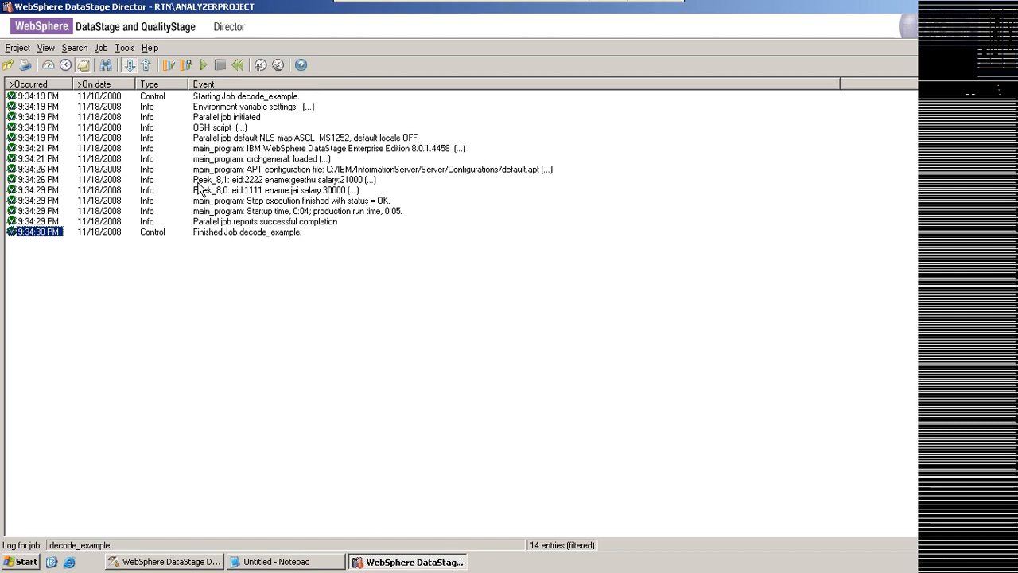
{"action": "double_click", "coordinate": [196, 180]}
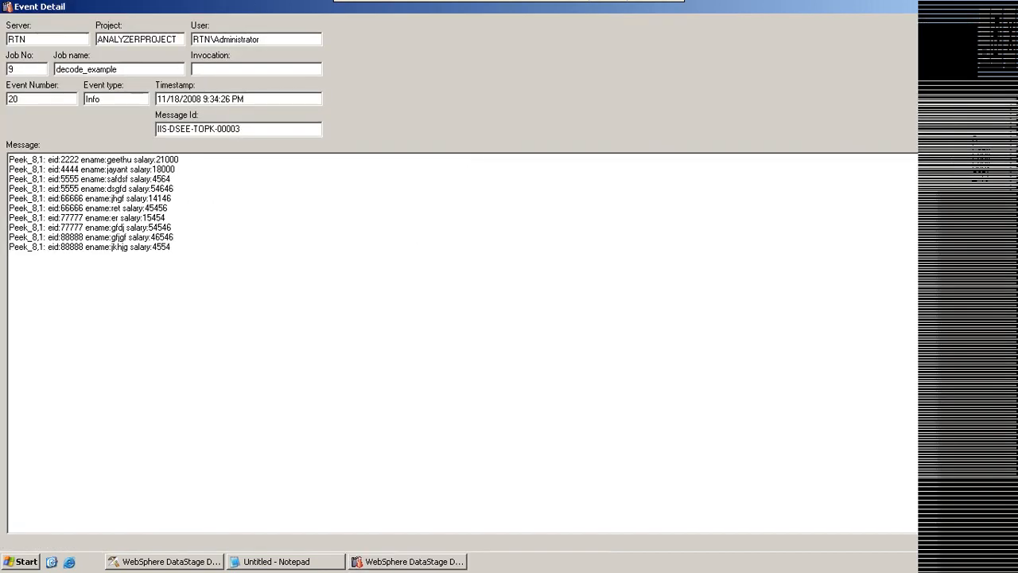
{"action": "key", "text": "Escape"}
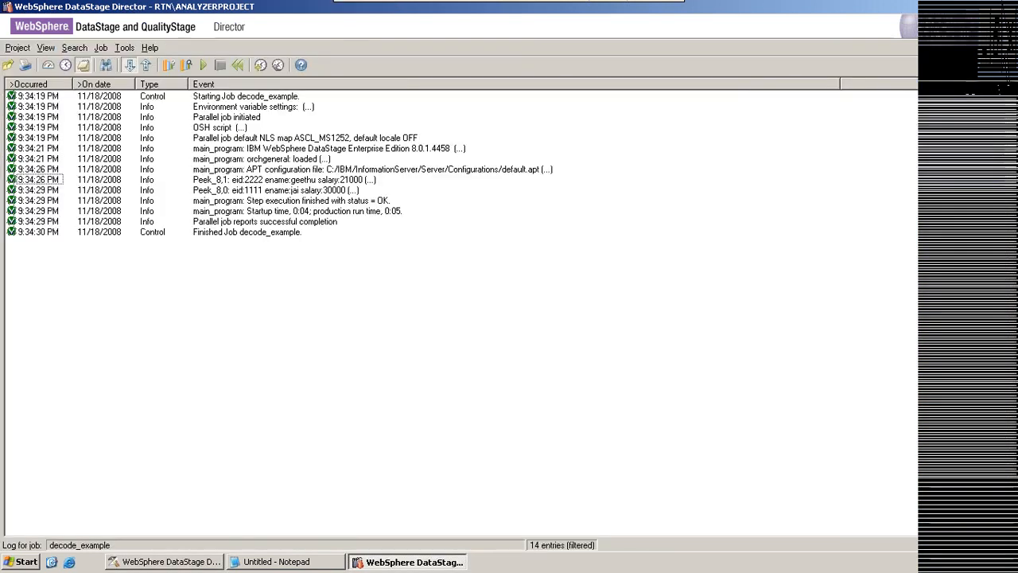
Step: Return to DataStage Designer and name the Compress stage after seq_file_read1 cmpr_businessdat
{"action": "left_click", "coordinate": [985, 6]}
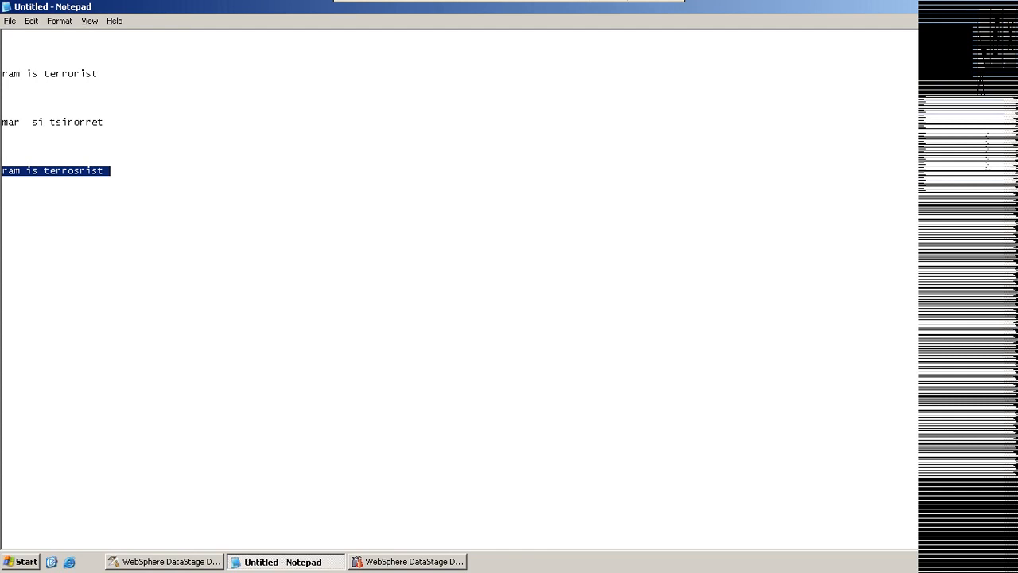
{"action": "left_click", "coordinate": [979, 6]}
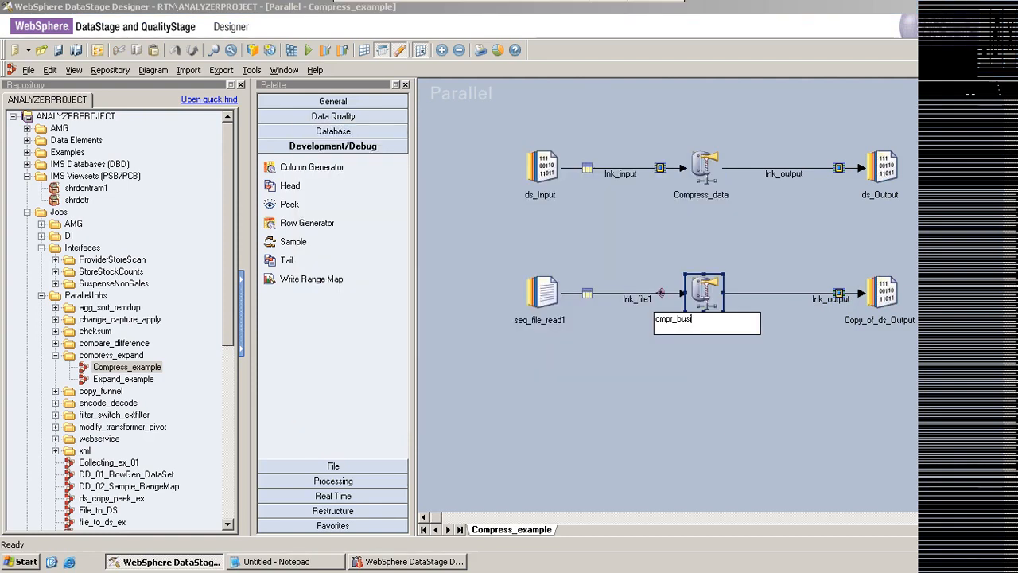
{"action": "type", "text": "nessdat"}
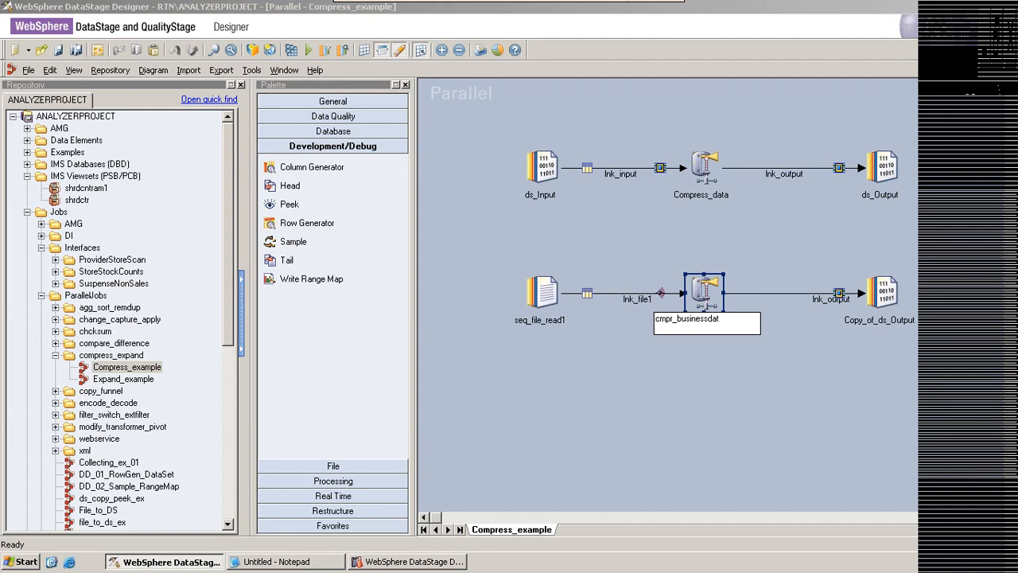
{"action": "key", "text": "Escape"}
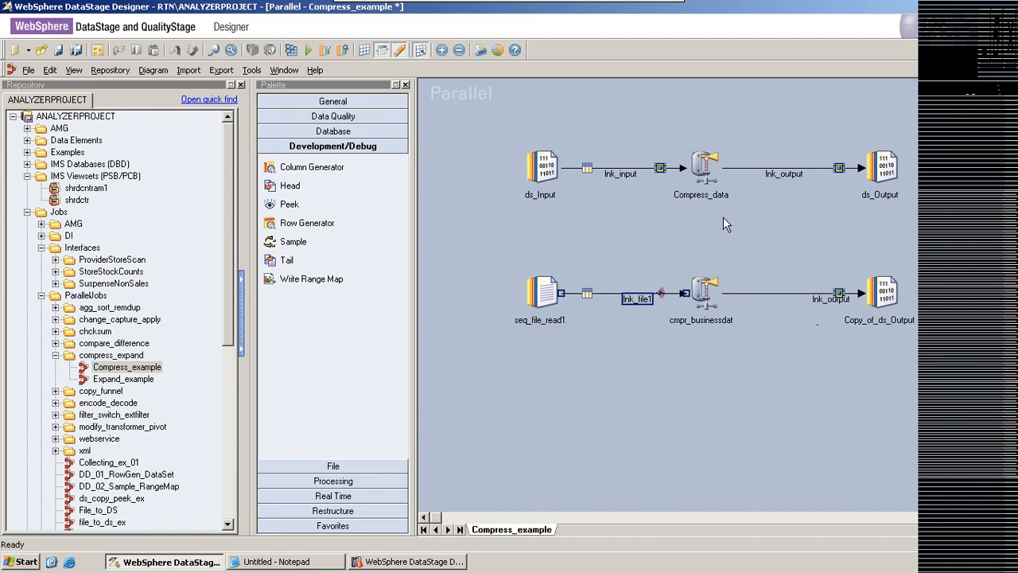
Step: Open the properties of the Compress_data stage and list the choices for its Command option
{"action": "double_click", "coordinate": [703, 166]}
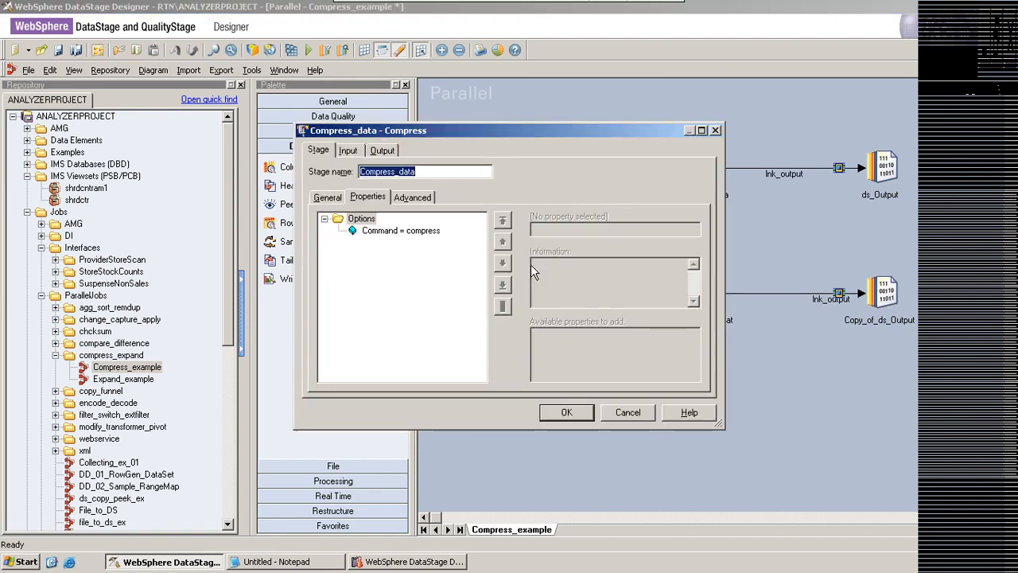
{"action": "left_click", "coordinate": [380, 232]}
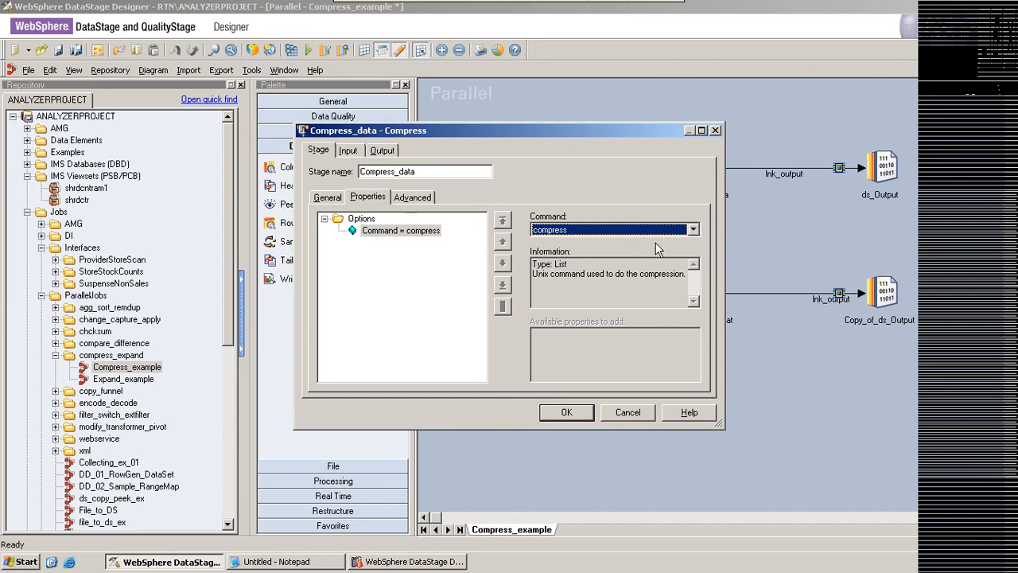
{"action": "left_click", "coordinate": [693, 230]}
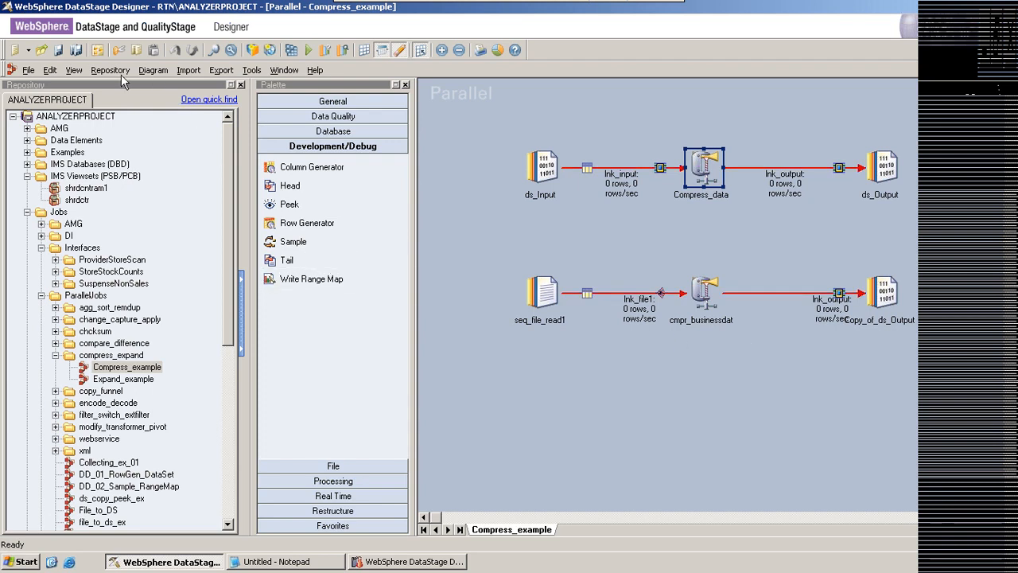
Step: Switch to DataStage Director and open the log of the Compress_example job in the compress_expand folder
{"action": "left_click", "coordinate": [395, 563]}
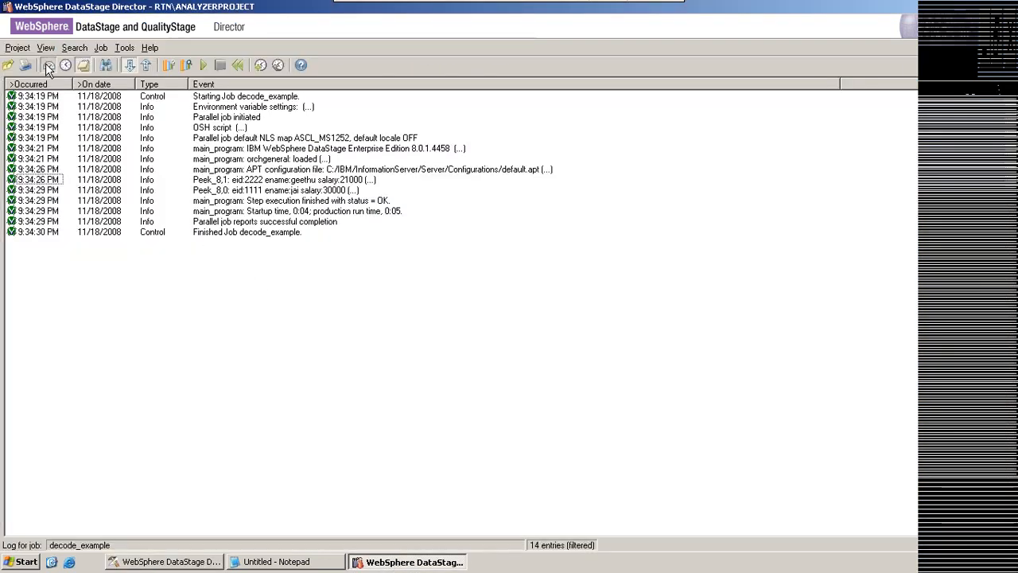
{"action": "left_click", "coordinate": [48, 66]}
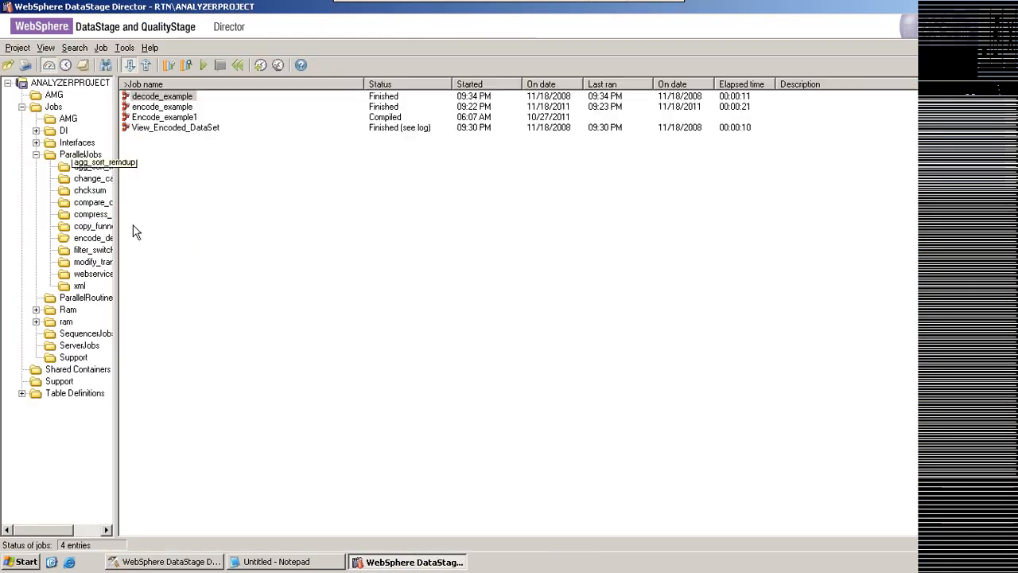
{"action": "left_click", "coordinate": [92, 214]}
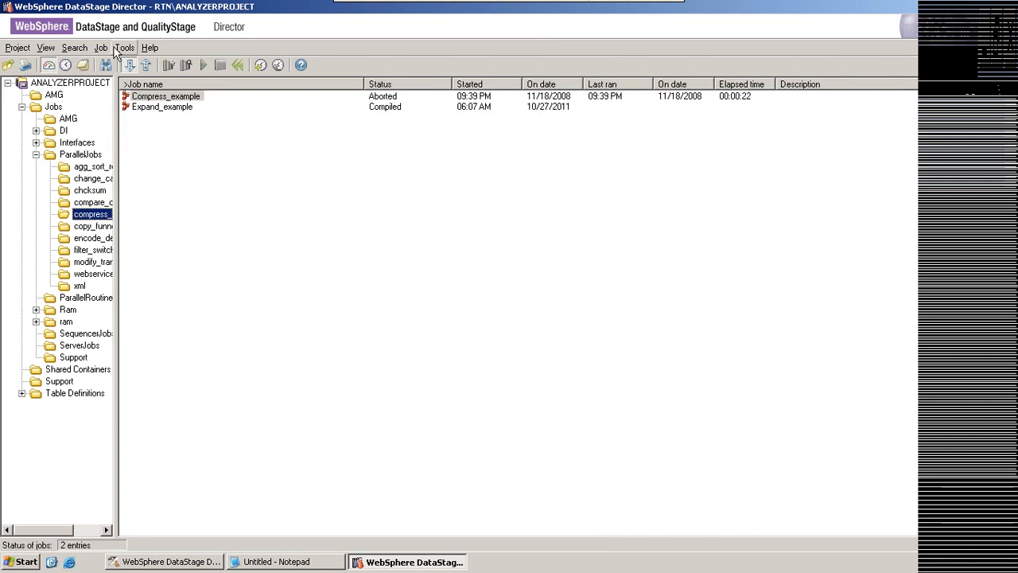
{"action": "left_click", "coordinate": [82, 65]}
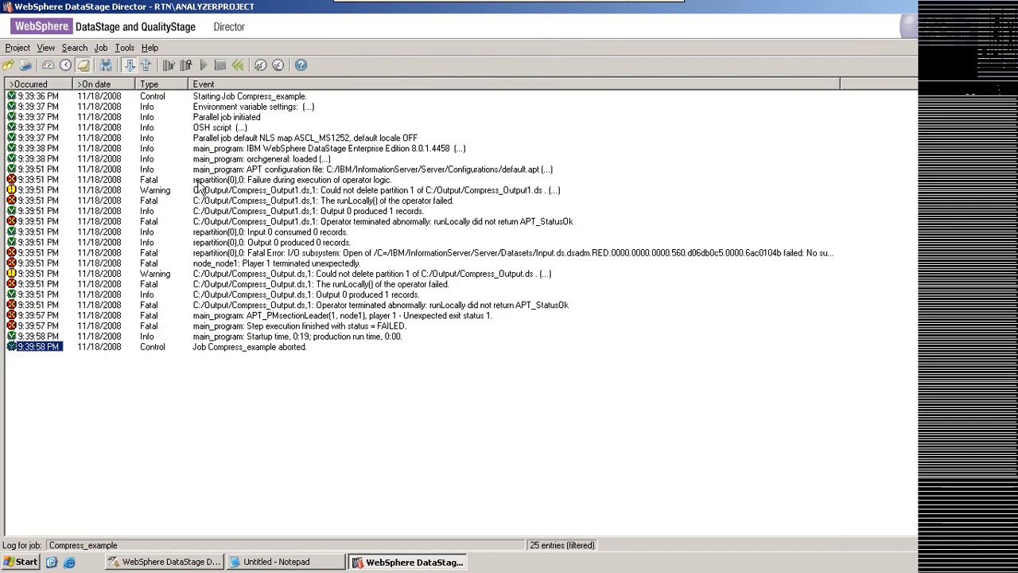
Step: Return to DataStage Designer and add the Configuration file environment variable ($APT_CONFIG_FILE) to Compress_example's job parameters
{"action": "left_click", "coordinate": [177, 564]}
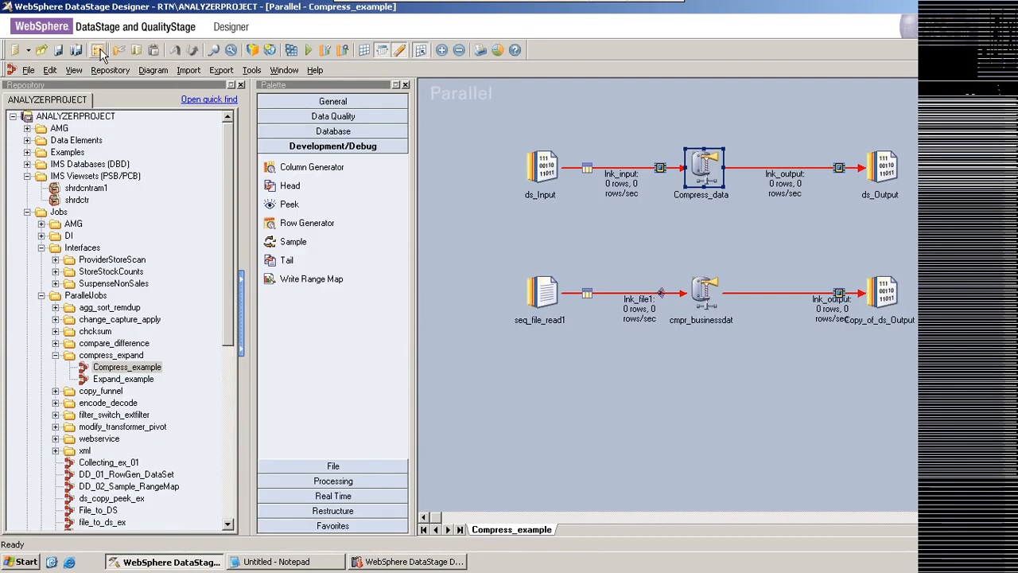
{"action": "left_click", "coordinate": [99, 51]}
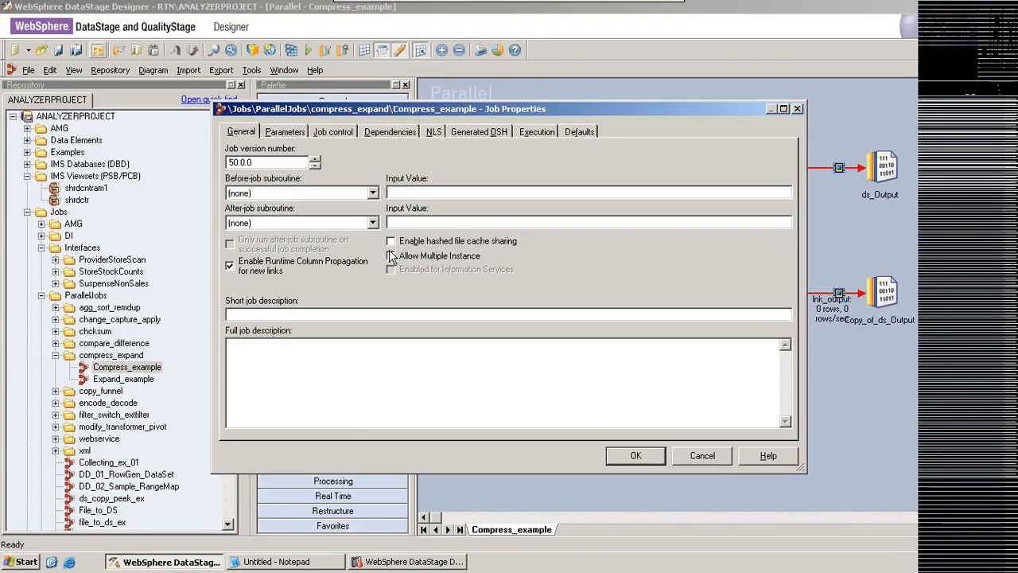
{"action": "left_click", "coordinate": [289, 133]}
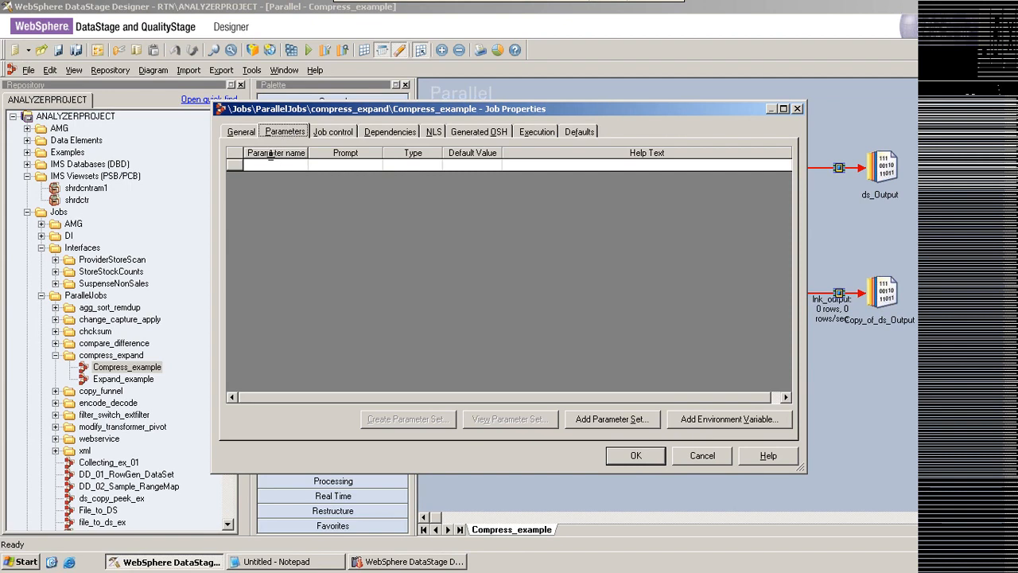
{"action": "left_click", "coordinate": [267, 165]}
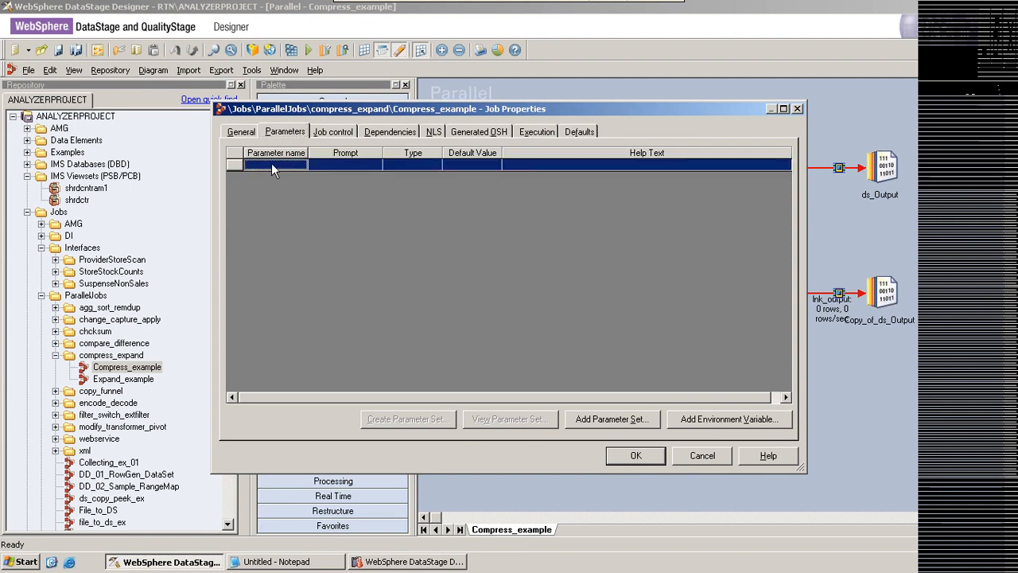
{"action": "left_click", "coordinate": [736, 418]}
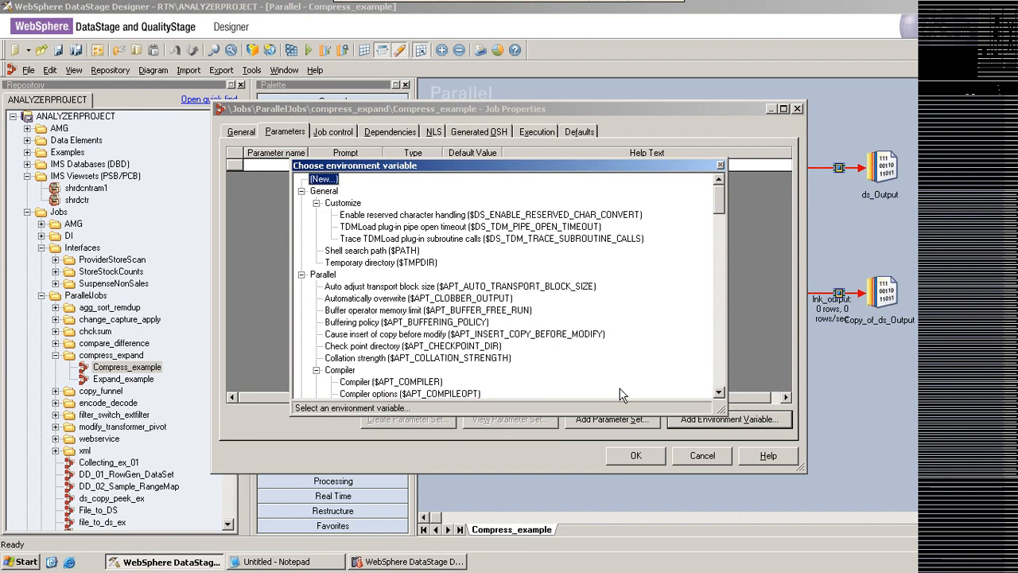
{"action": "left_click", "coordinate": [719, 393]}
{"action": "left_click", "coordinate": [719, 393]}
{"action": "left_click", "coordinate": [720, 393]}
{"action": "left_click", "coordinate": [719, 393]}
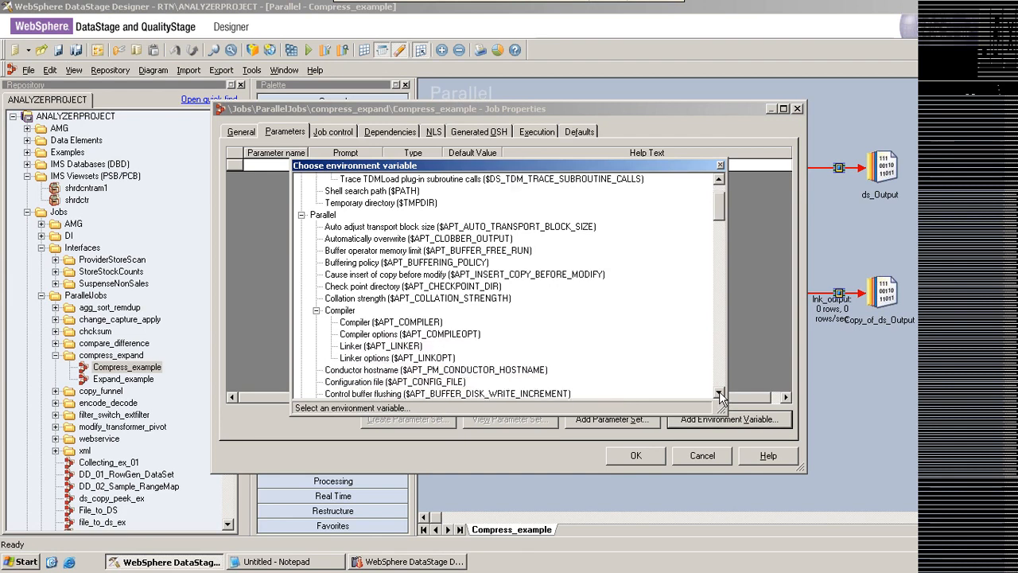
{"action": "left_click", "coordinate": [719, 393]}
{"action": "left_click", "coordinate": [719, 393]}
{"action": "left_click", "coordinate": [719, 393]}
{"action": "left_click", "coordinate": [401, 346]}
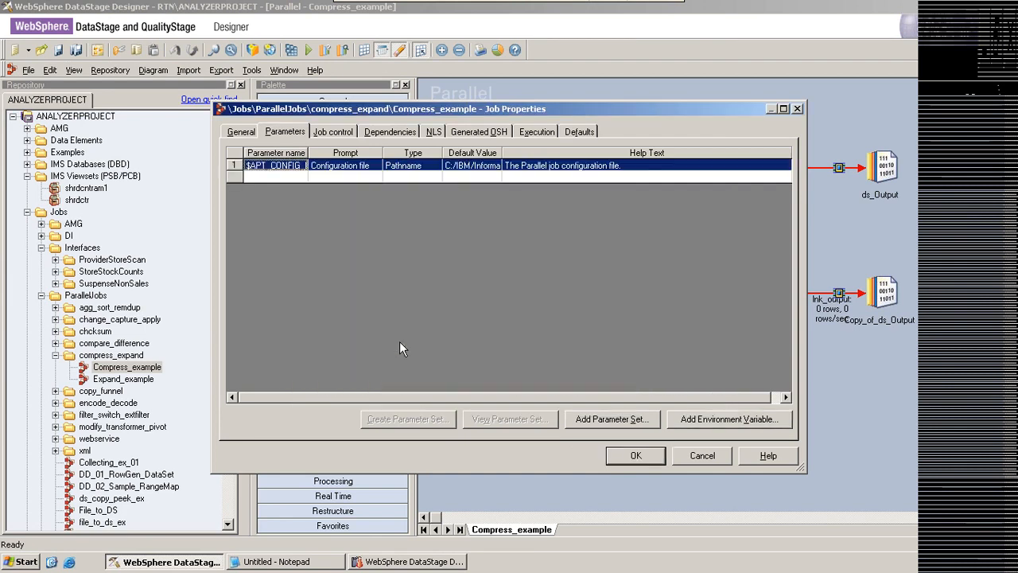
Step: Change the configuration file parameter's default value to C:/IBM/InformationServer/Server/Configurations/ram.apt and accept the job properties
{"action": "left_click", "coordinate": [478, 166]}
{"action": "left_click", "coordinate": [478, 166]}
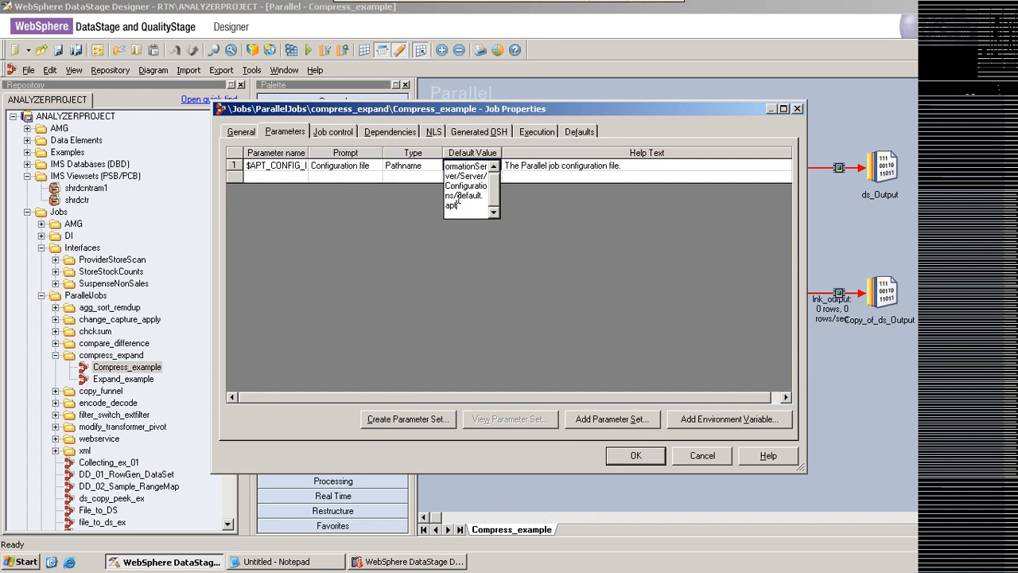
{"action": "left_click", "coordinate": [457, 197]}
{"action": "key", "text": "Delete"}
{"action": "key", "text": "Delete"}
{"action": "key", "text": "Delete"}
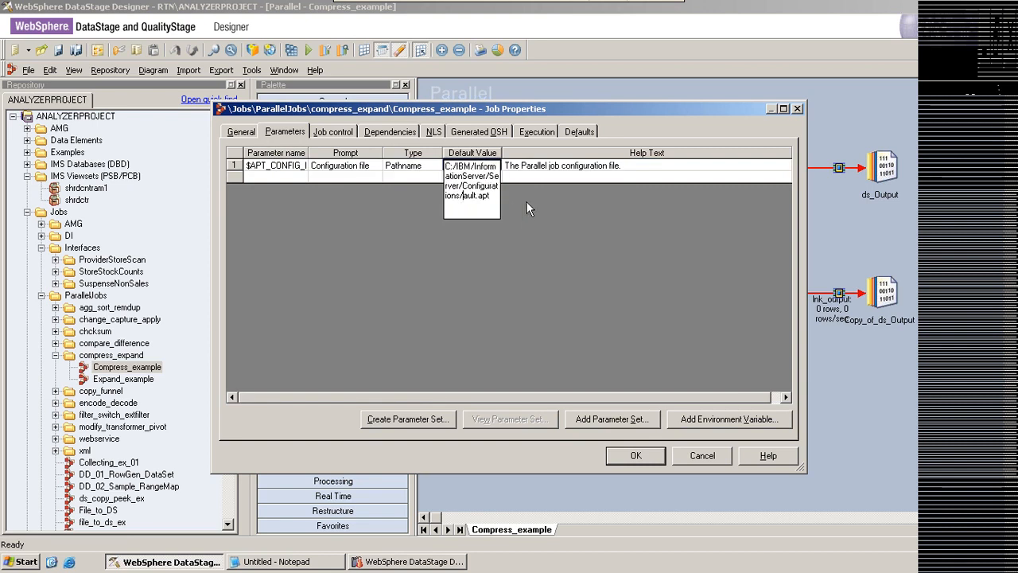
{"action": "key", "text": "Delete"}
{"action": "key", "text": "Delete"}
{"action": "key", "text": "Delete"}
{"action": "key", "text": "Delete"}
{"action": "type", "text": "ram"}
{"action": "left_click", "coordinate": [545, 168]}
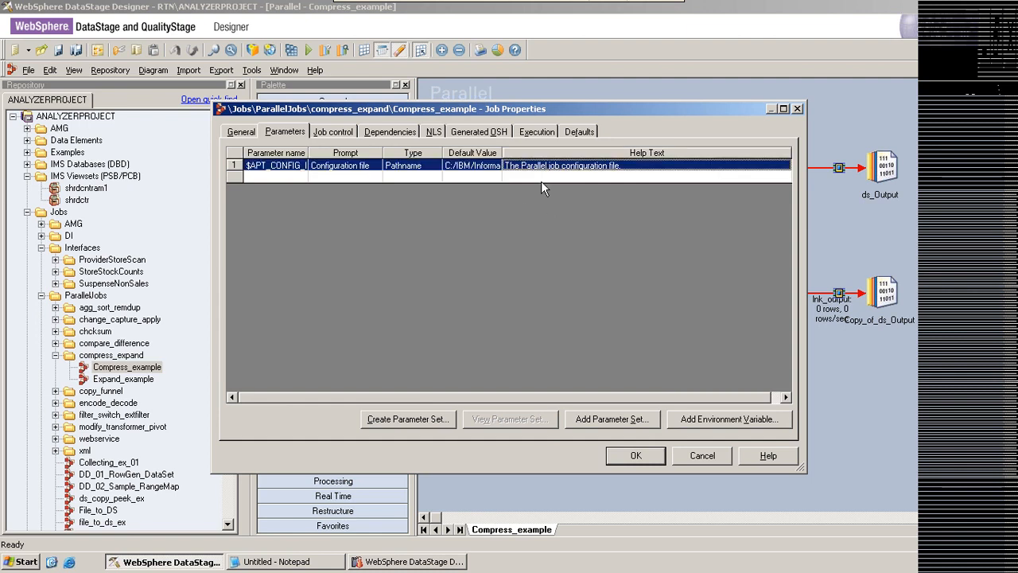
{"action": "left_click", "coordinate": [629, 456]}
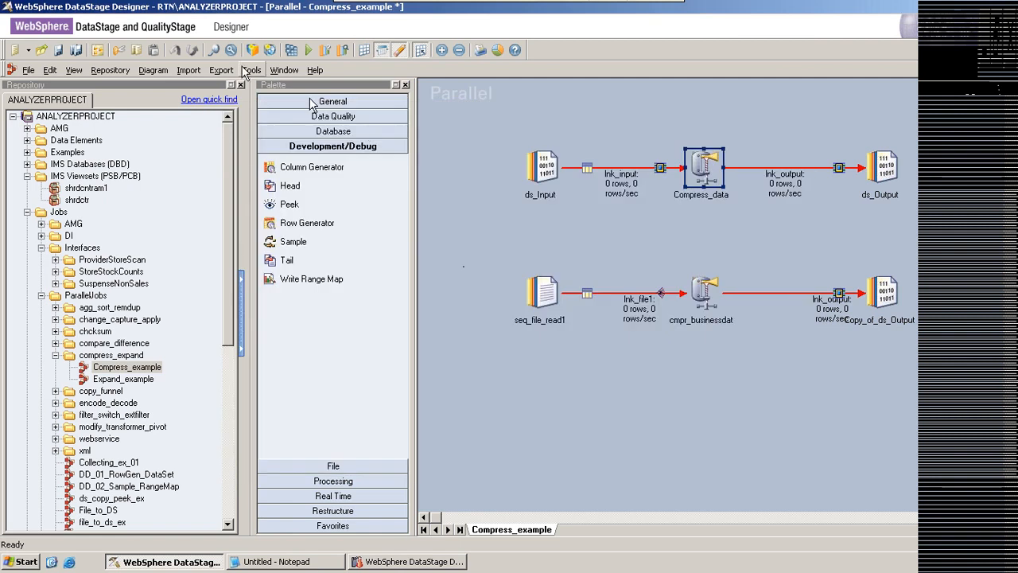
Step: Compile and run Compress_example, and read the ds_Input I/O subsystem event in its Director log
{"action": "left_click", "coordinate": [291, 50]}
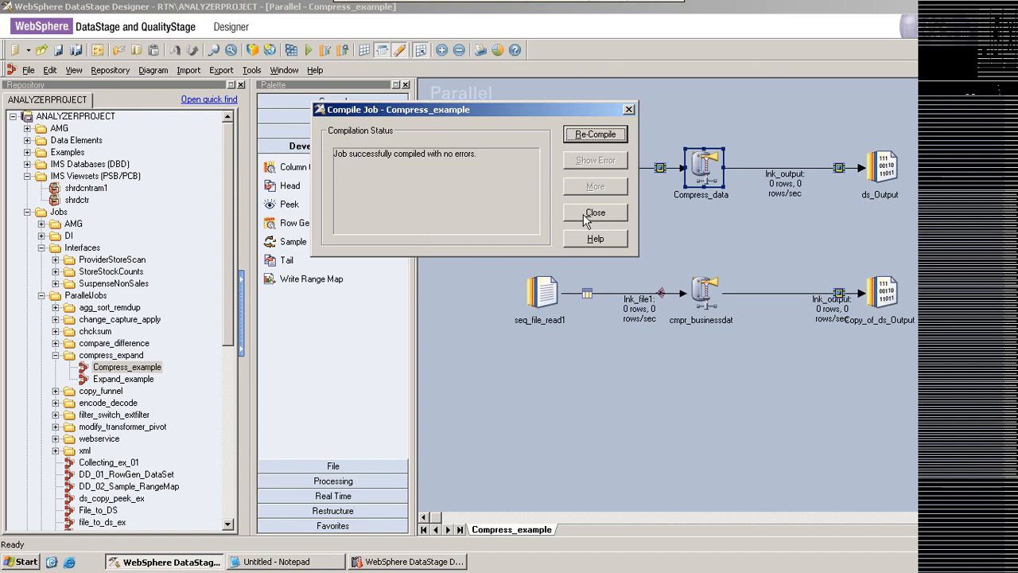
{"action": "left_click", "coordinate": [584, 213]}
{"action": "left_click", "coordinate": [310, 51]}
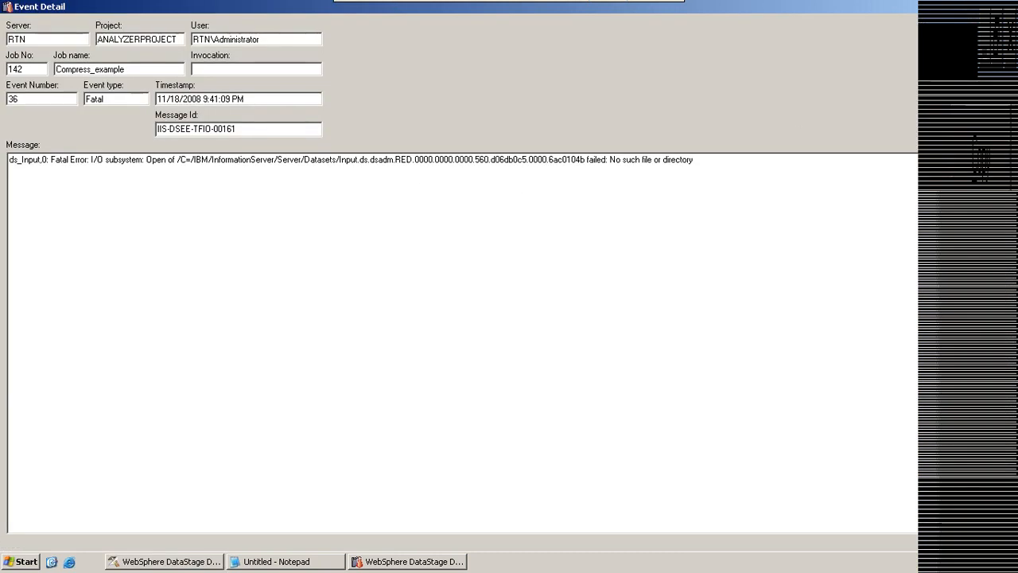
{"action": "left_click", "coordinate": [1009, 7]}
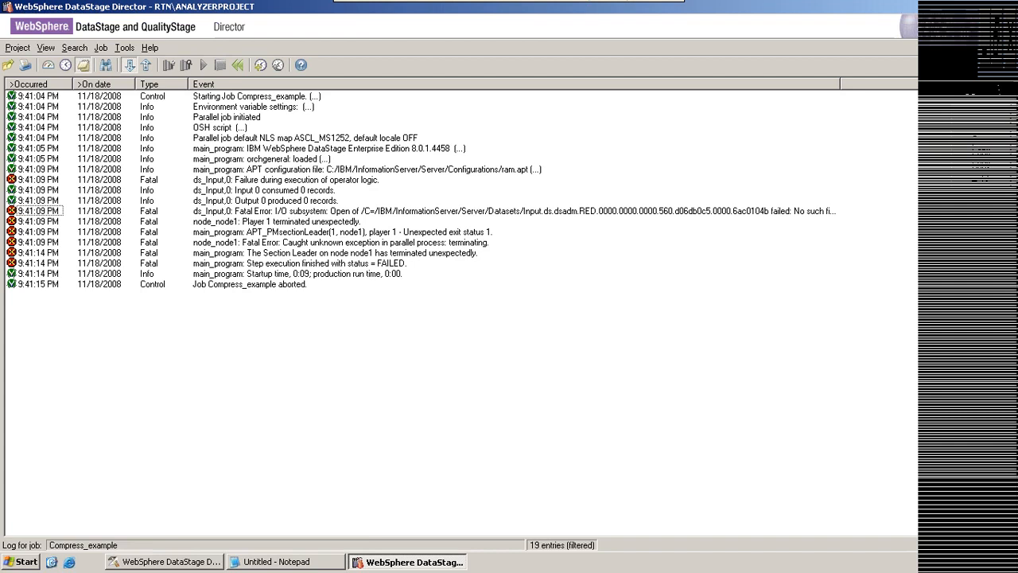
Step: Return to DataStage Designer and set the ds_Input source file to C:\Documents and Settings\Administrator\Desktop\Target\input_encoded.ds
{"action": "left_click", "coordinate": [168, 561]}
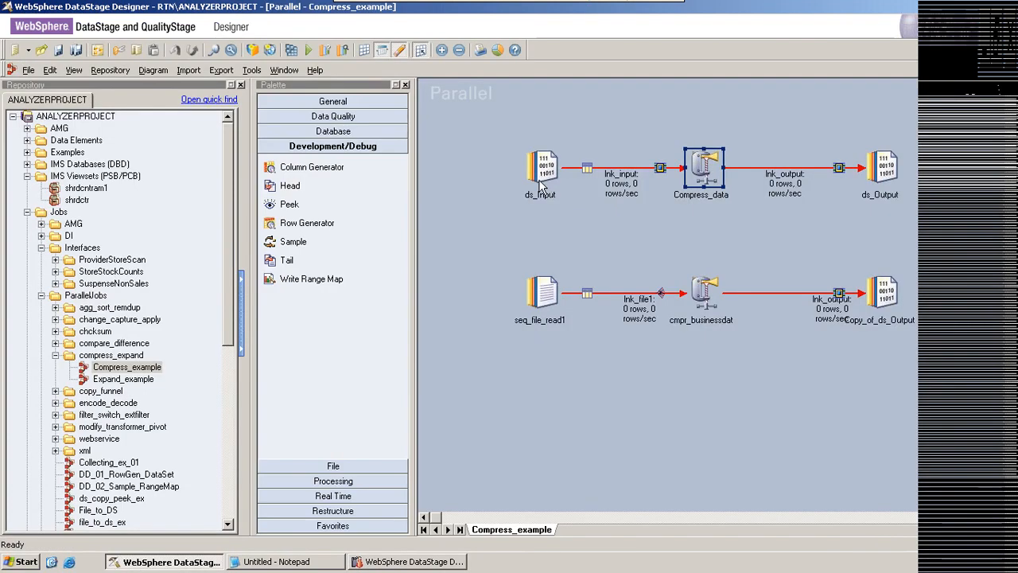
{"action": "double_click", "coordinate": [539, 181]}
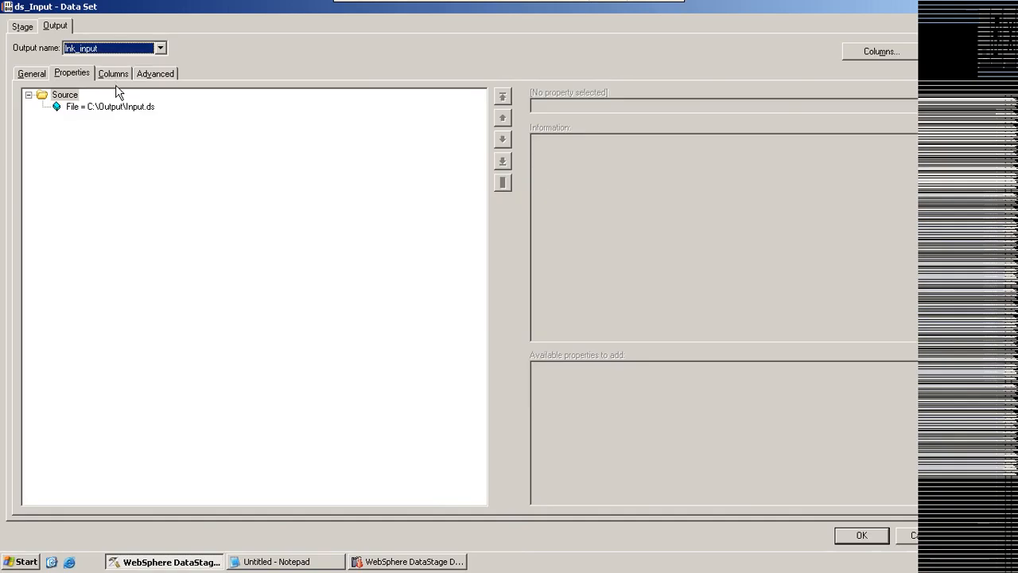
{"action": "left_click", "coordinate": [128, 107]}
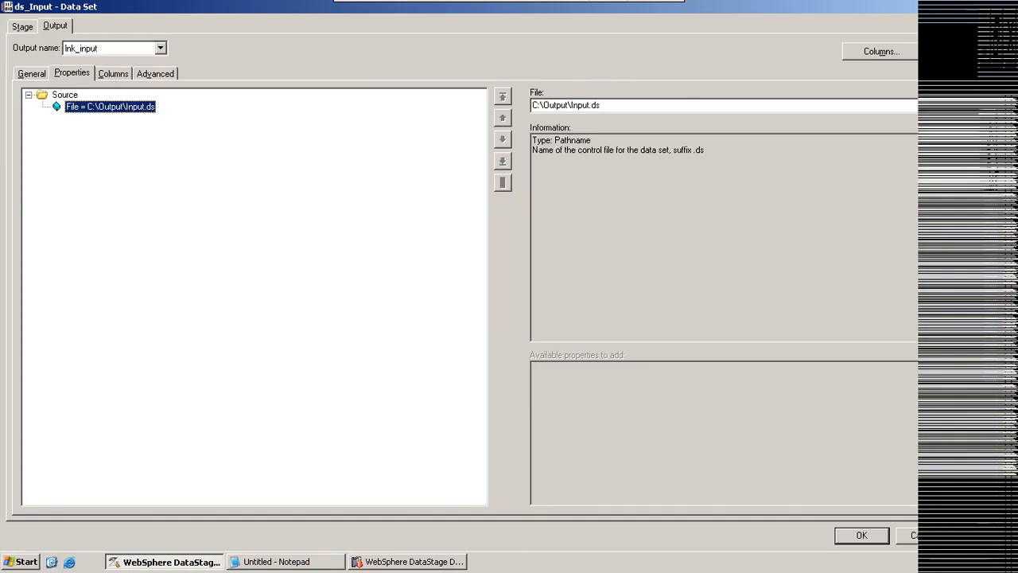
{"action": "left_click", "coordinate": [989, 106]}
{"action": "left_click", "coordinate": [913, 131]}
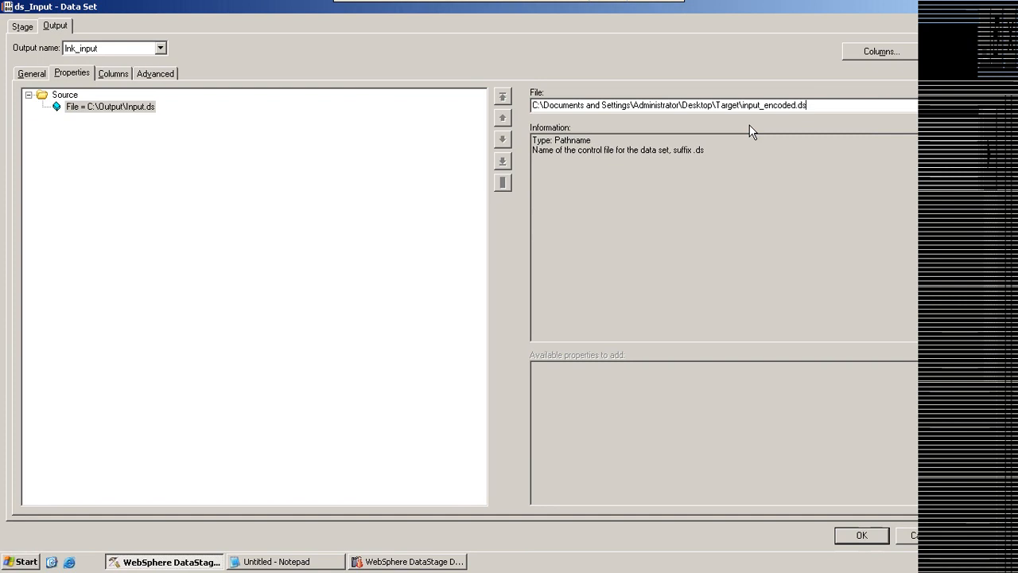
{"action": "key", "text": "Return"}
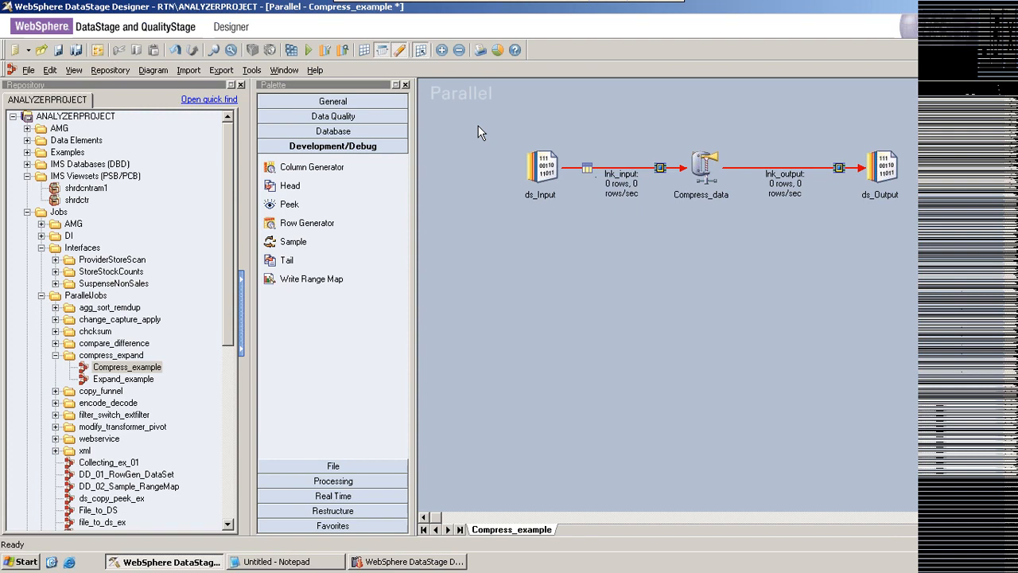
Step: Delete the emp_id, emp_name and salary columns from ds_Input and locate input_encoded.ds in the Target folder for sequential metadata import
{"action": "double_click", "coordinate": [541, 167]}
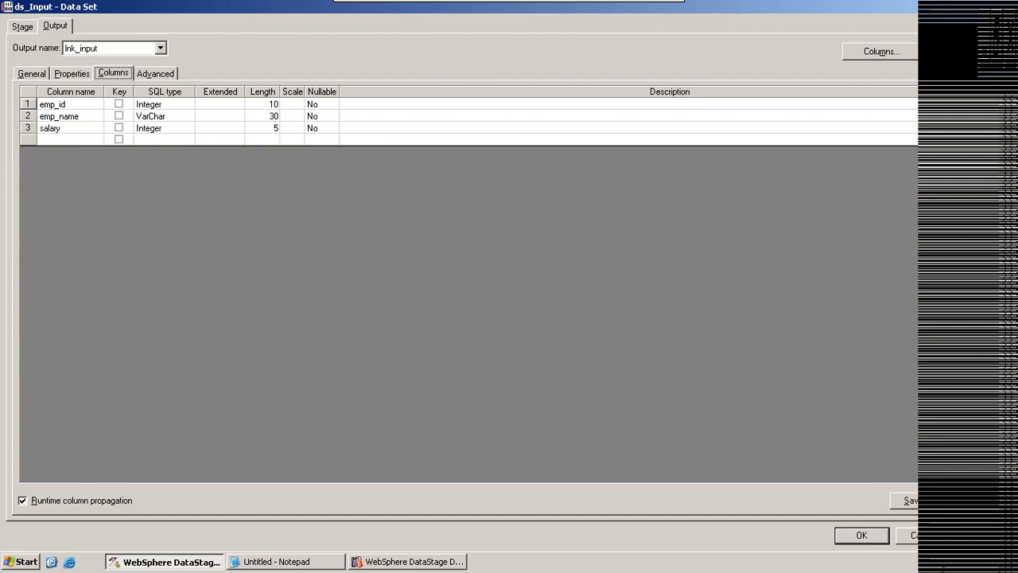
{"action": "key", "text": "Delete"}
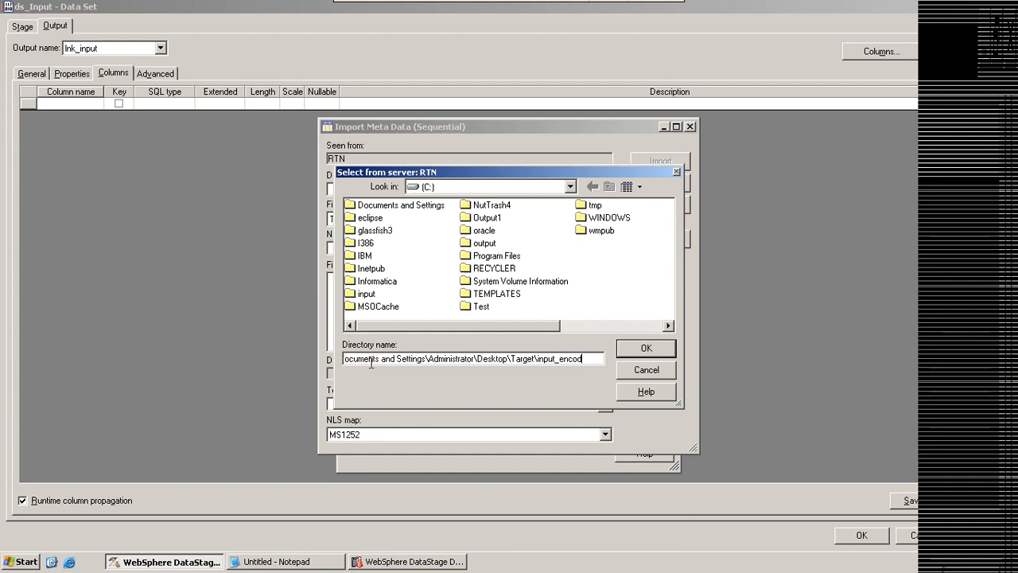
{"action": "key", "text": "Return"}
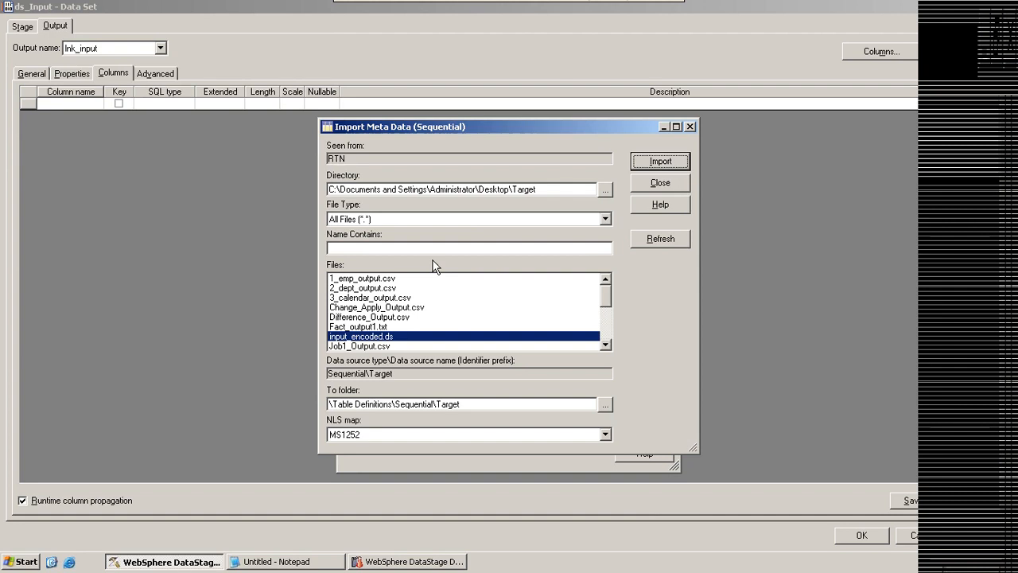
{"action": "left_click", "coordinate": [665, 184]}
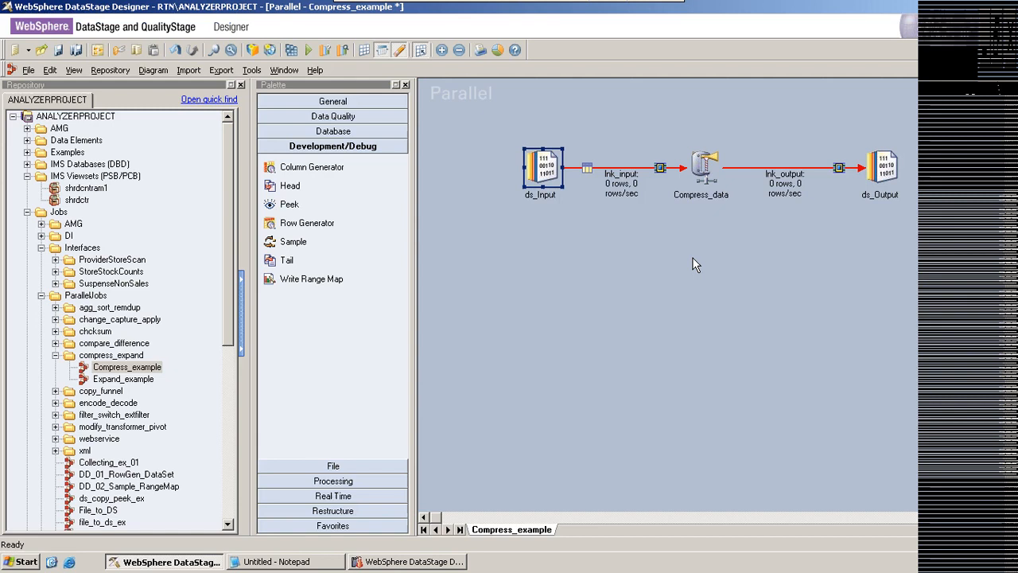
Step: Open encode_example from the encode_decode folder and inspect the output and input settings of its Encode_0 stage
{"action": "left_click", "coordinate": [55, 403]}
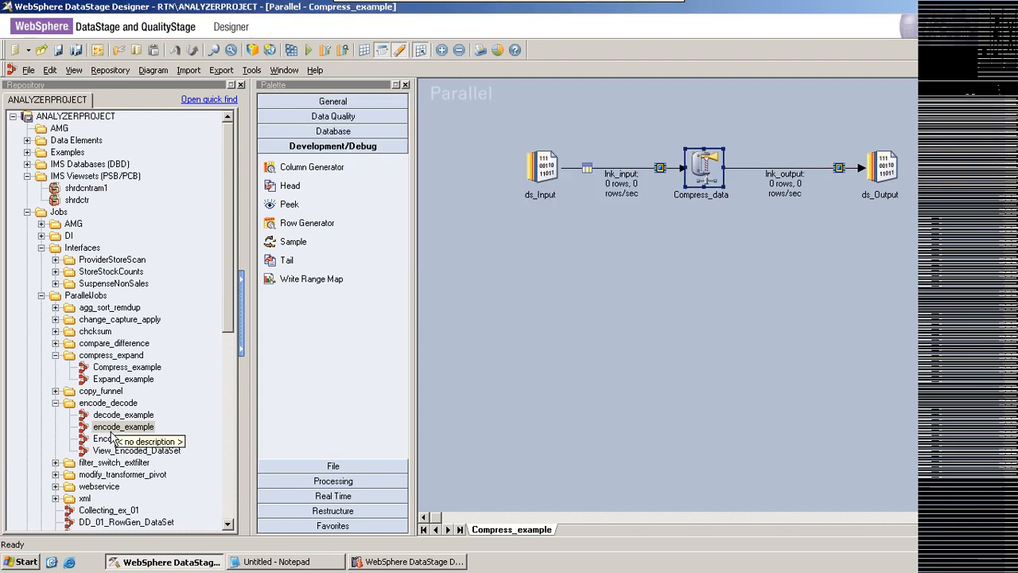
{"action": "double_click", "coordinate": [112, 429]}
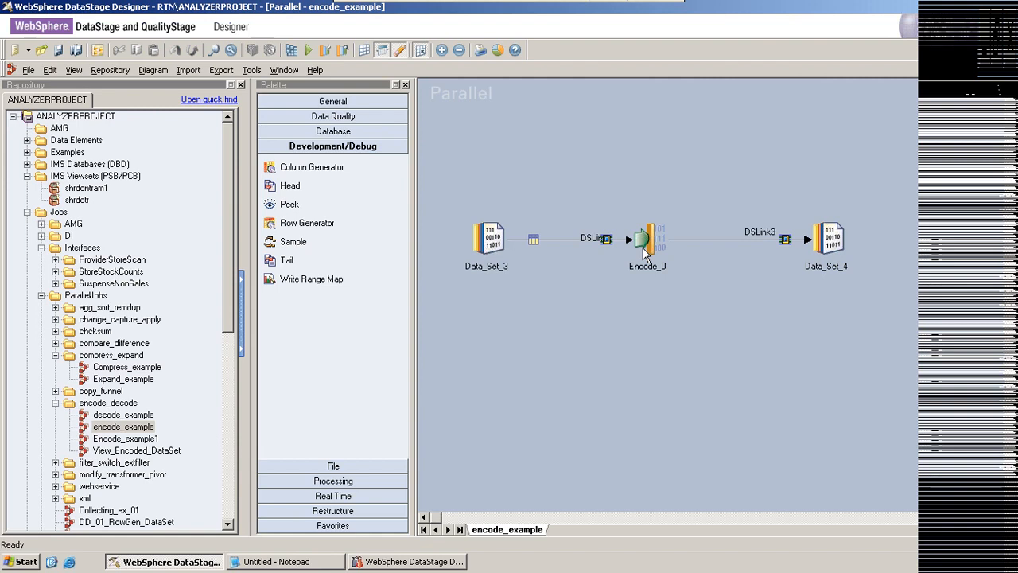
{"action": "double_click", "coordinate": [643, 248]}
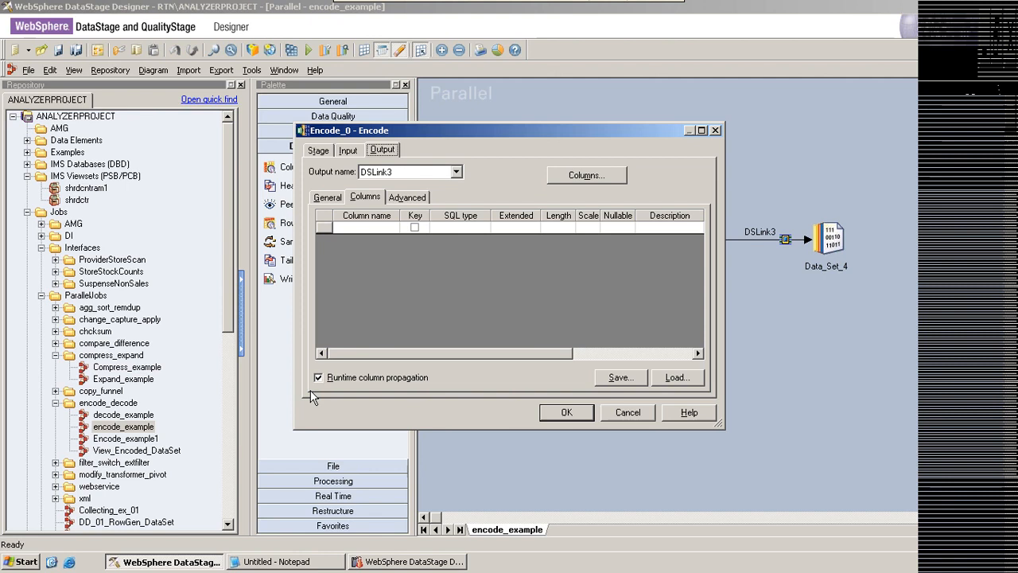
{"action": "left_click", "coordinate": [347, 150]}
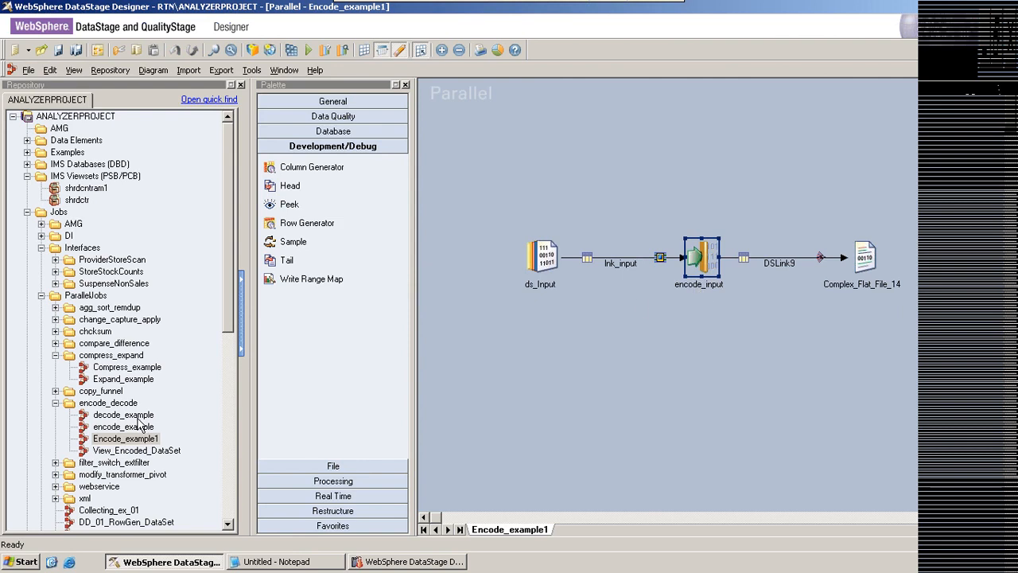
Step: Reopen encode_example and check Encode_0's output columns and runtime column propagation setting without changing them
{"action": "double_click", "coordinate": [117, 427]}
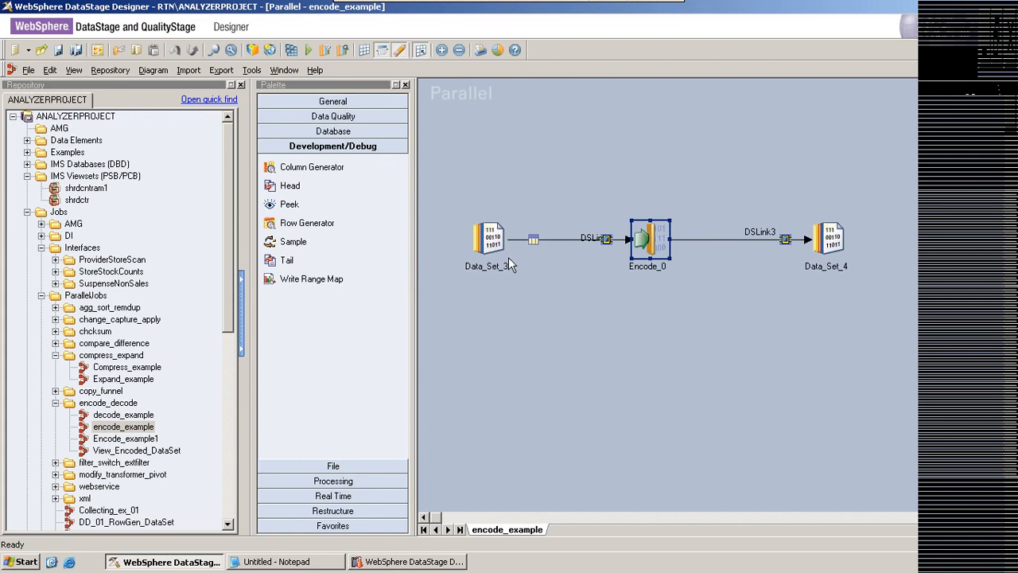
{"action": "double_click", "coordinate": [648, 234]}
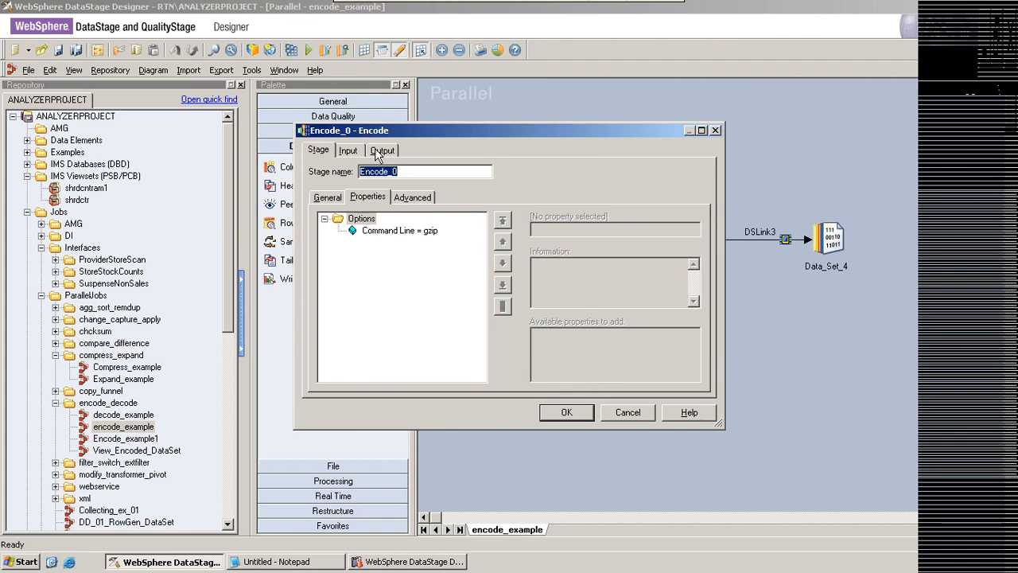
{"action": "left_click", "coordinate": [382, 150]}
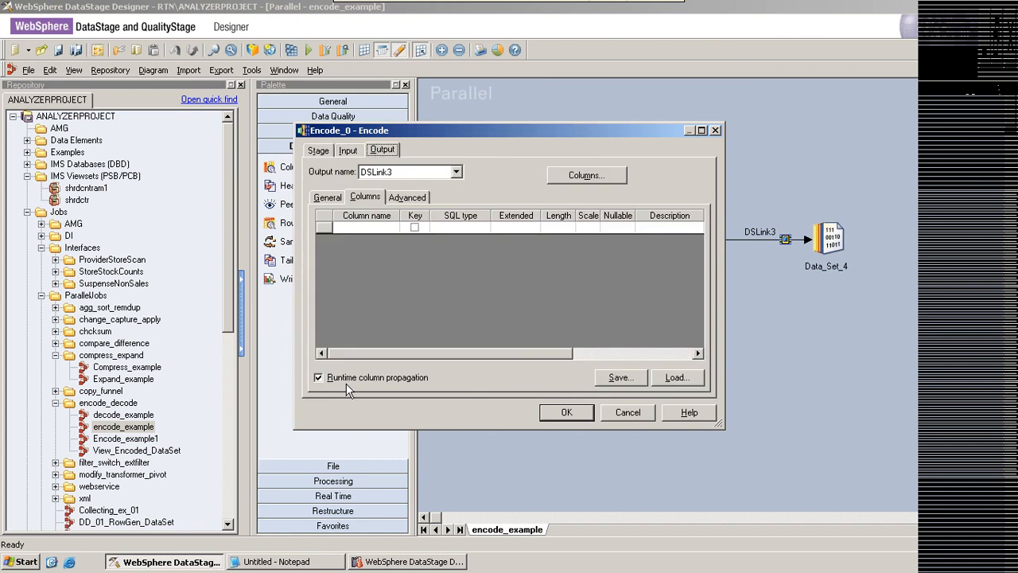
{"action": "left_click", "coordinate": [616, 415]}
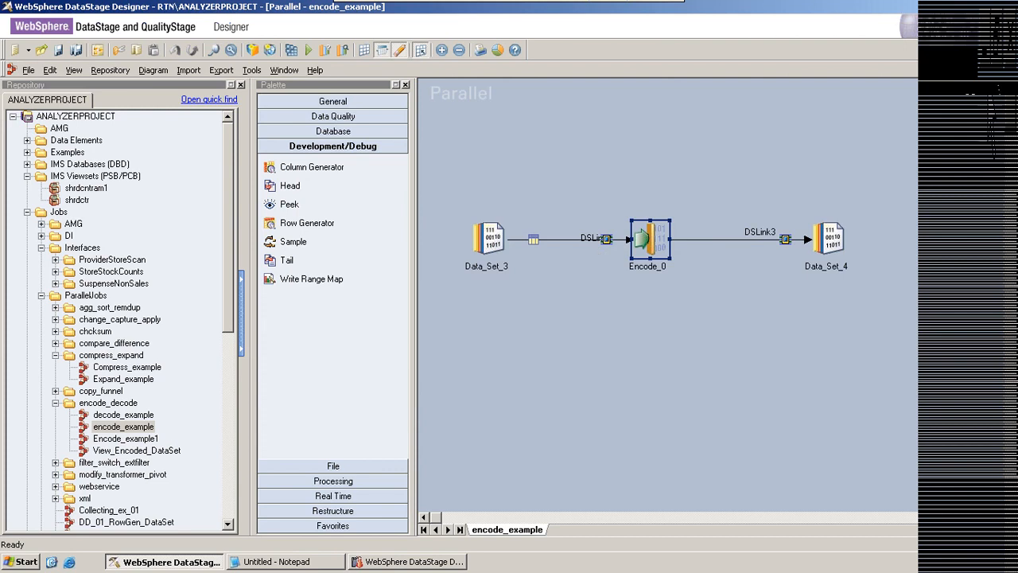
Step: Close encode_example, review the Compress_example run log in DataStage Director and return to Designer
{"action": "left_click", "coordinate": [1010, 70]}
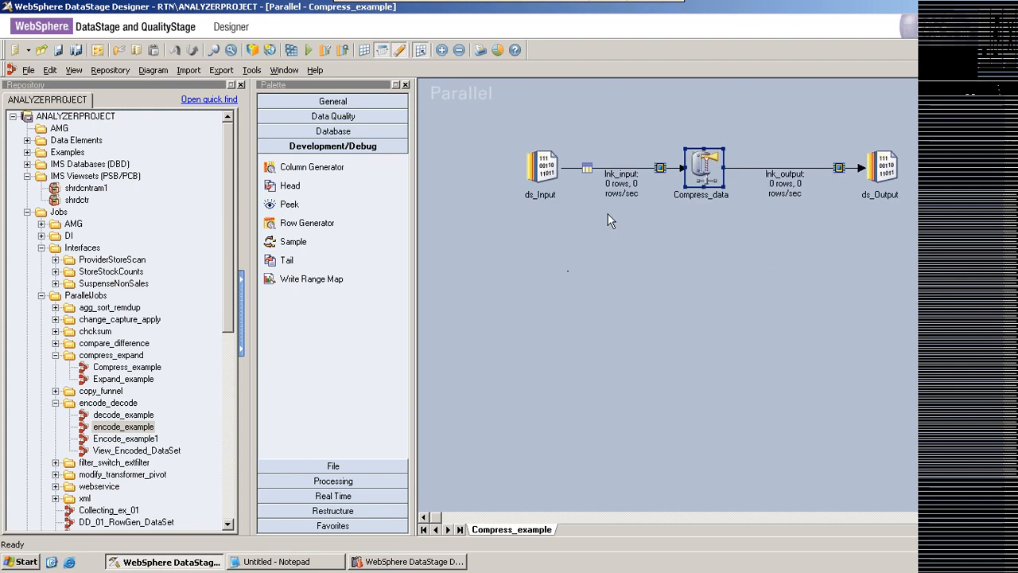
{"action": "left_click", "coordinate": [390, 563]}
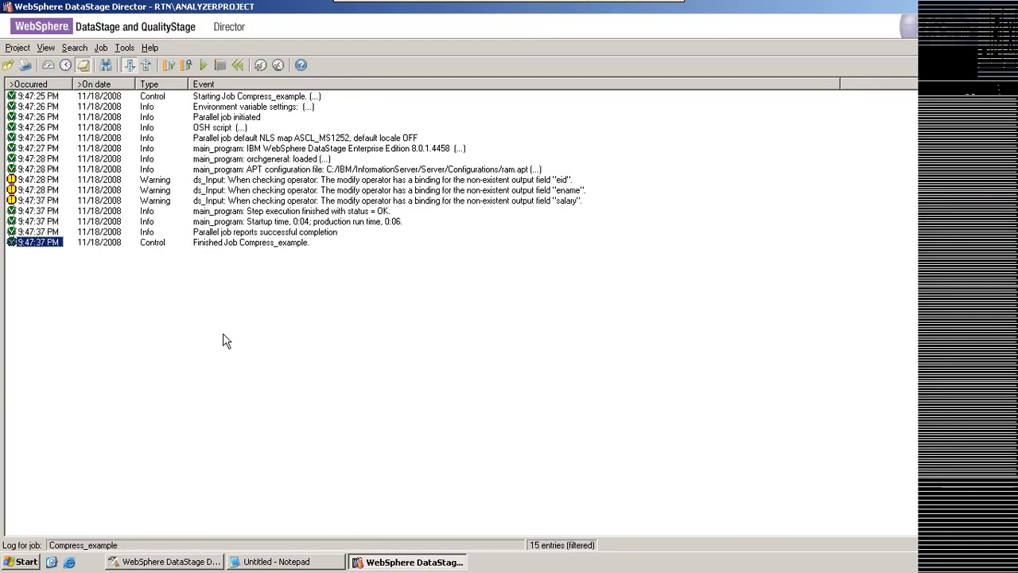
{"action": "left_click", "coordinate": [181, 563]}
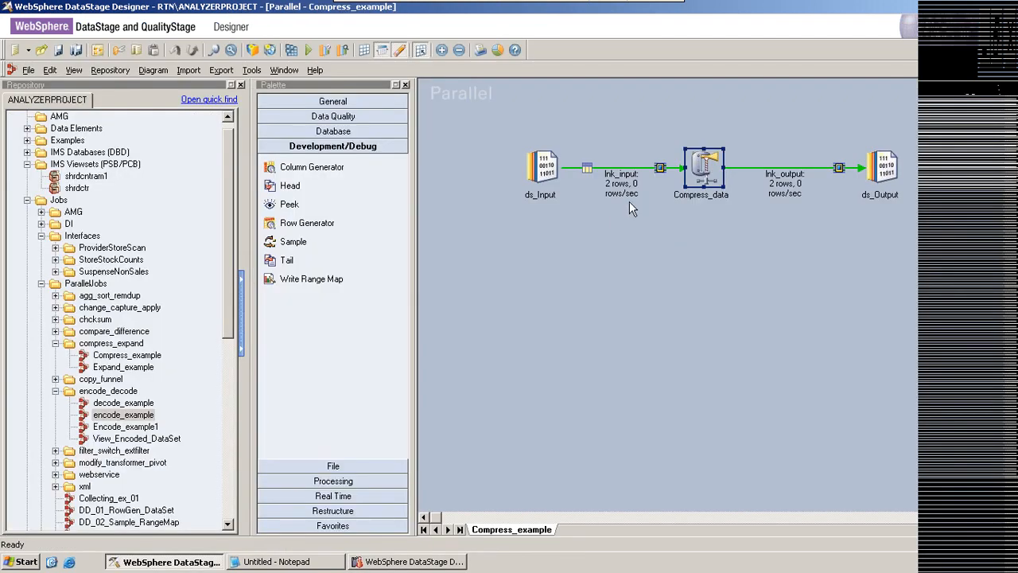
{"action": "left_click", "coordinate": [885, 158]}
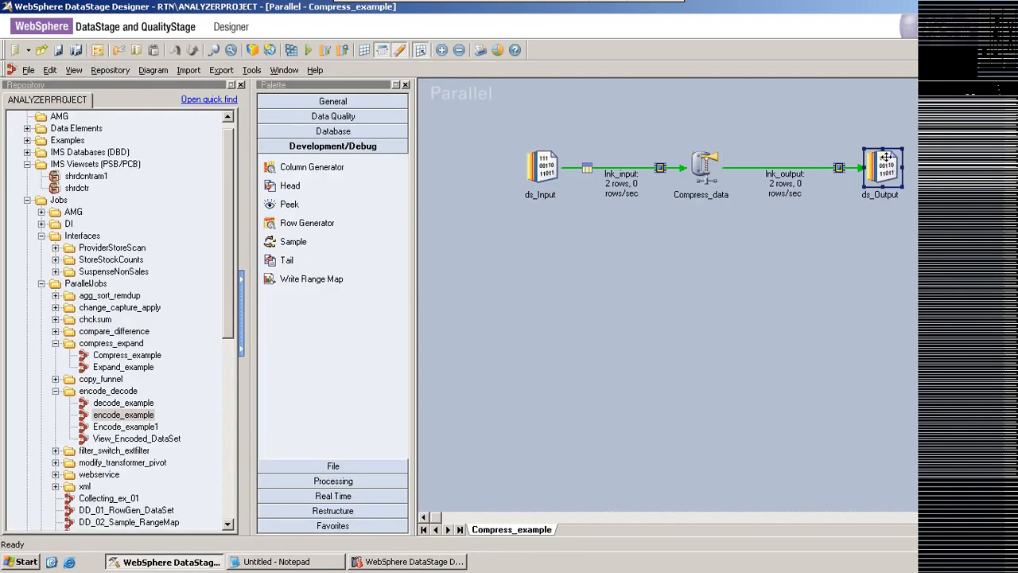
{"action": "right_click", "coordinate": [886, 157]}
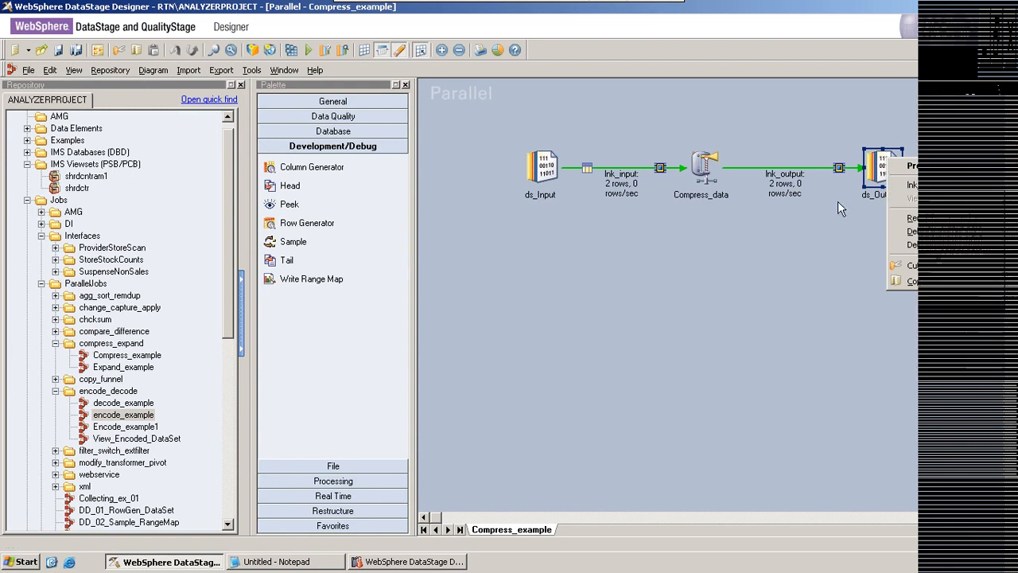
{"action": "left_click", "coordinate": [789, 210]}
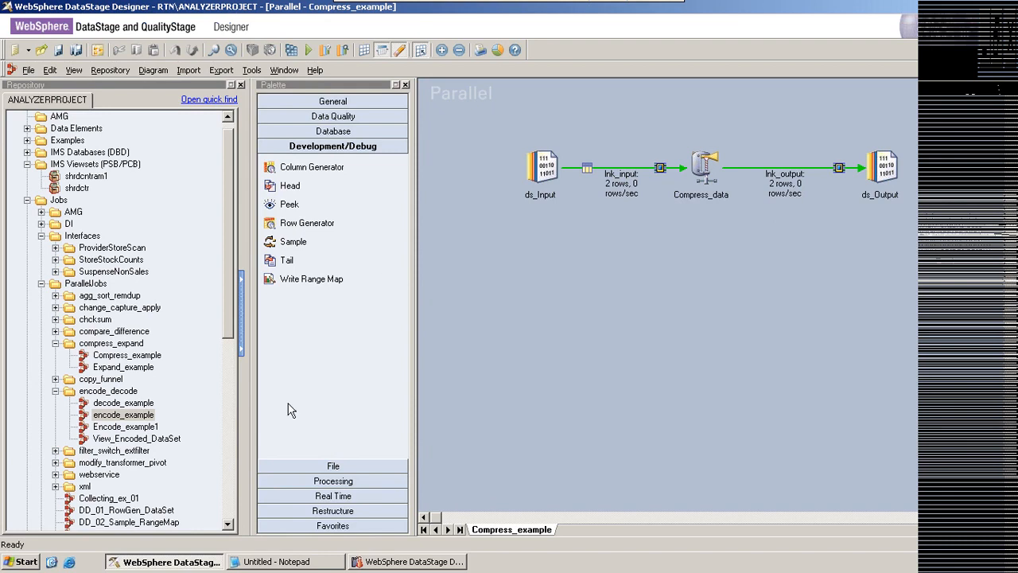
Step: Inspect the Compressed_DS source file in Expand_example and open the job's properties to its parameters
{"action": "left_click", "coordinate": [228, 524]}
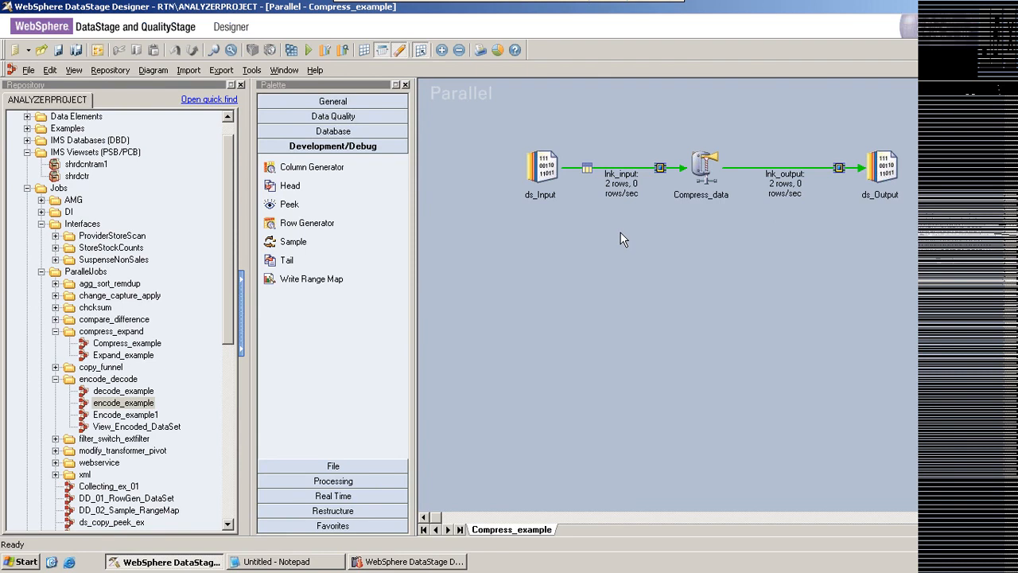
{"action": "double_click", "coordinate": [704, 168]}
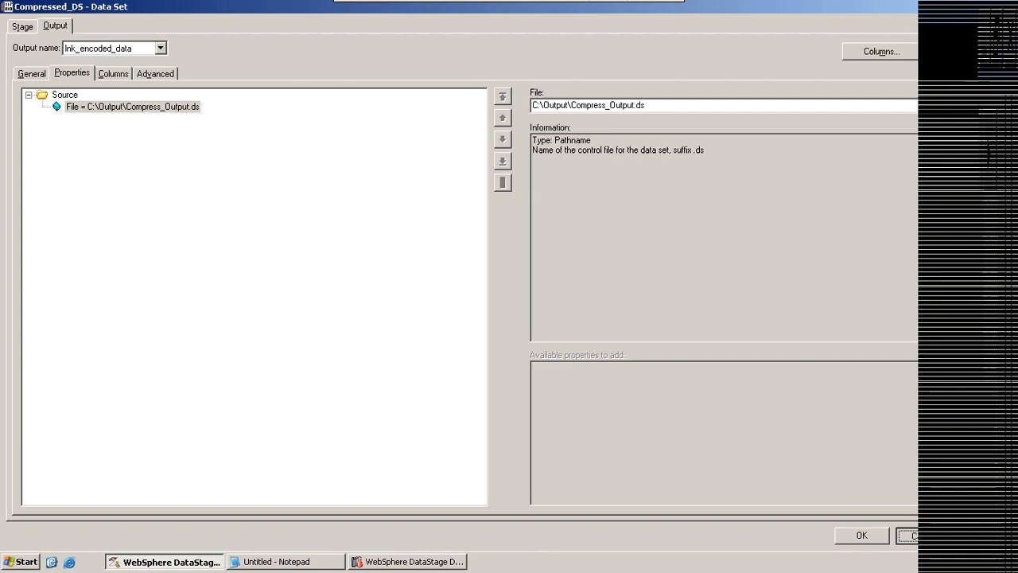
{"action": "left_click", "coordinate": [922, 536]}
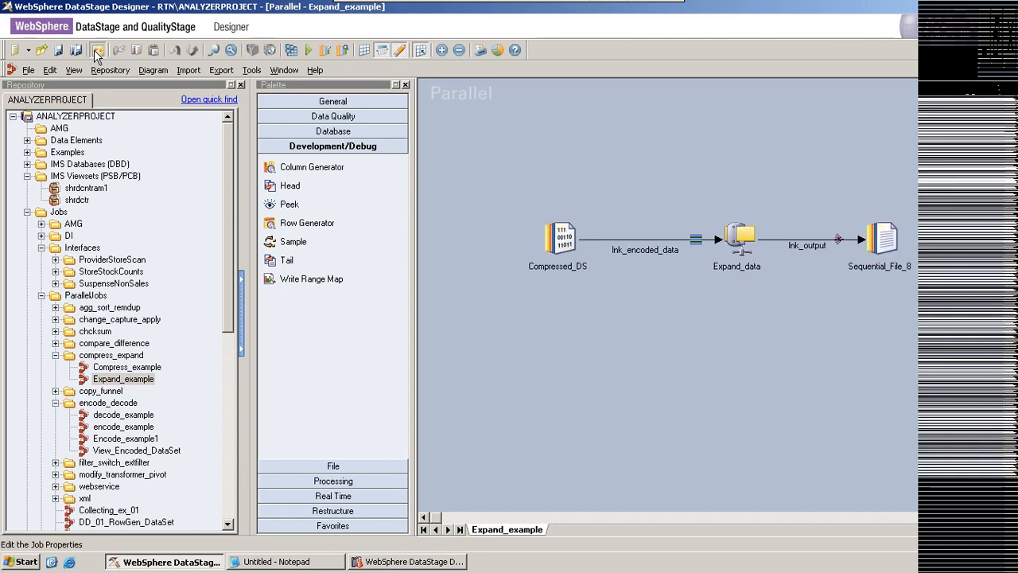
{"action": "left_click", "coordinate": [95, 50]}
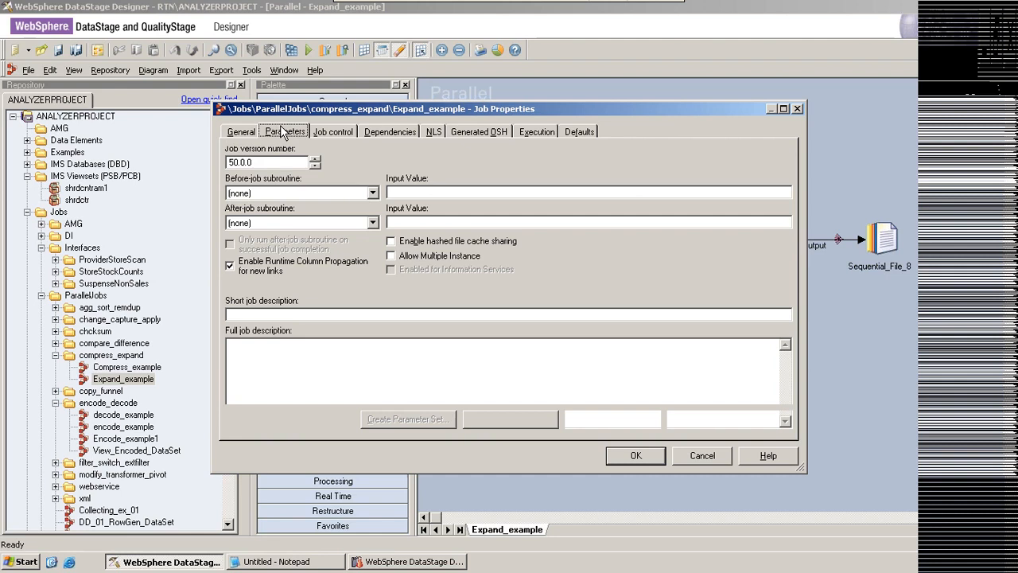
{"action": "key", "text": "Return"}
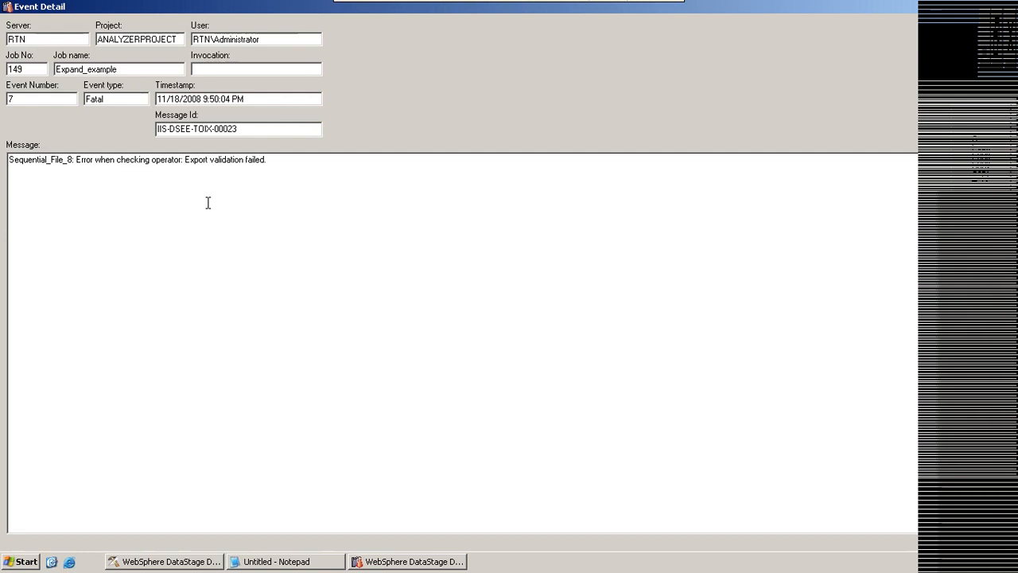
Step: Close the Sequential_File_8 error details and switch to DataStage Director to review the Expand_example log with its Peek_13 events
{"action": "left_click", "coordinate": [1009, 6]}
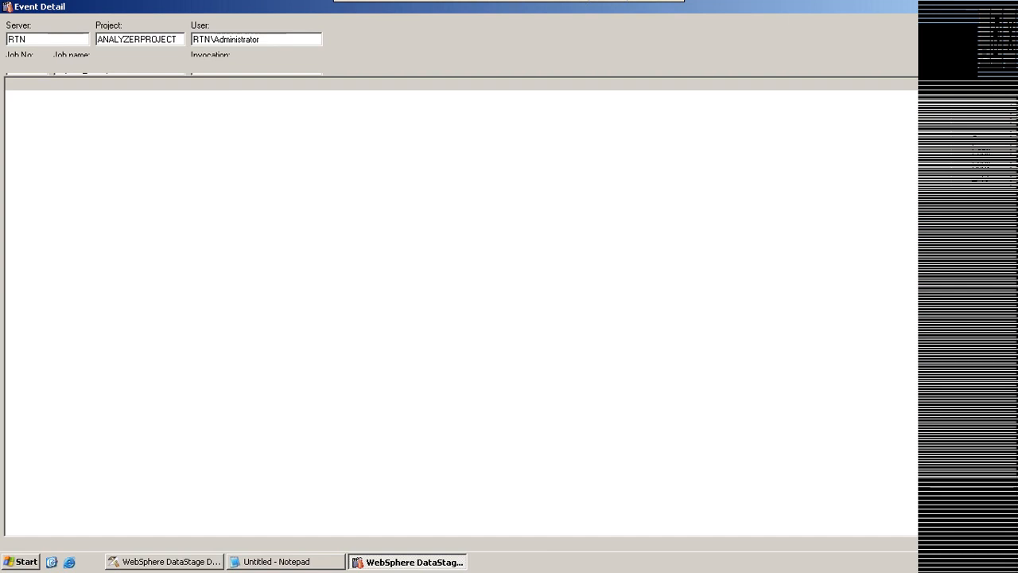
{"action": "left_click", "coordinate": [374, 561]}
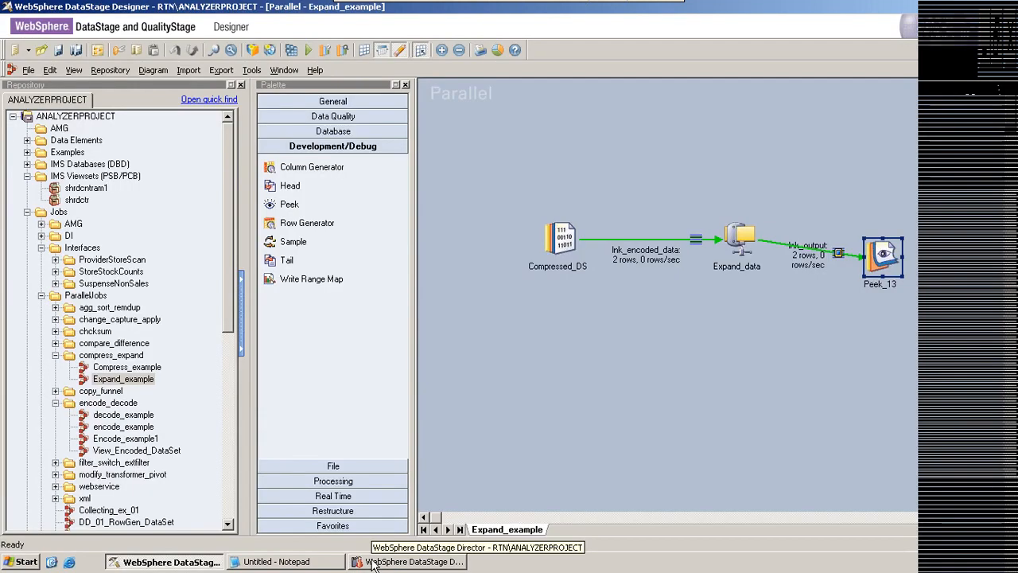
{"action": "left_click", "coordinate": [373, 561]}
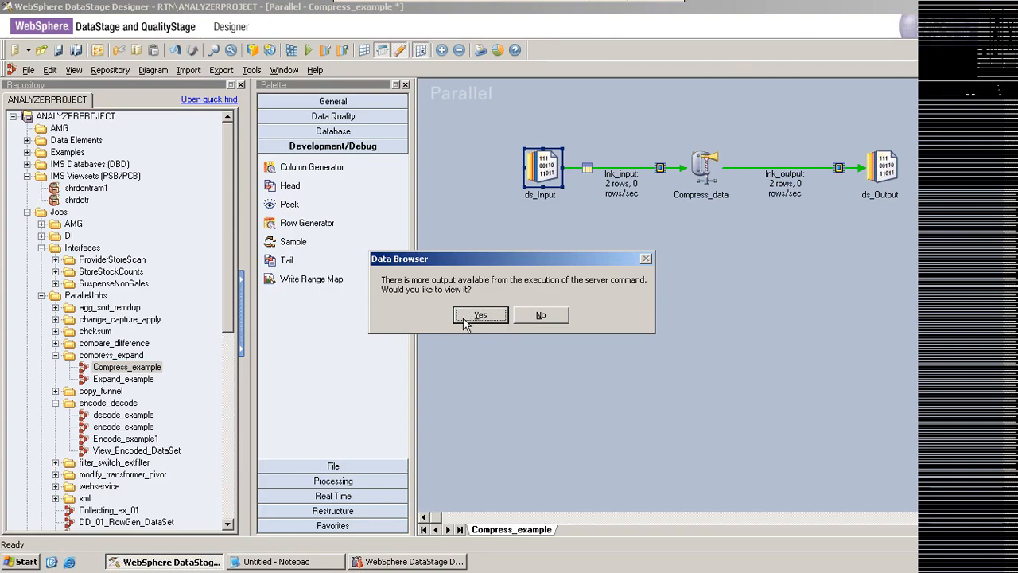
Step: Decline the extra Data Browser output and set ds_Input's source file to C:\Documents and Settings\Administrator\Desktop\Input_Dataset\rowgen.ds
{"action": "left_click", "coordinate": [524, 316]}
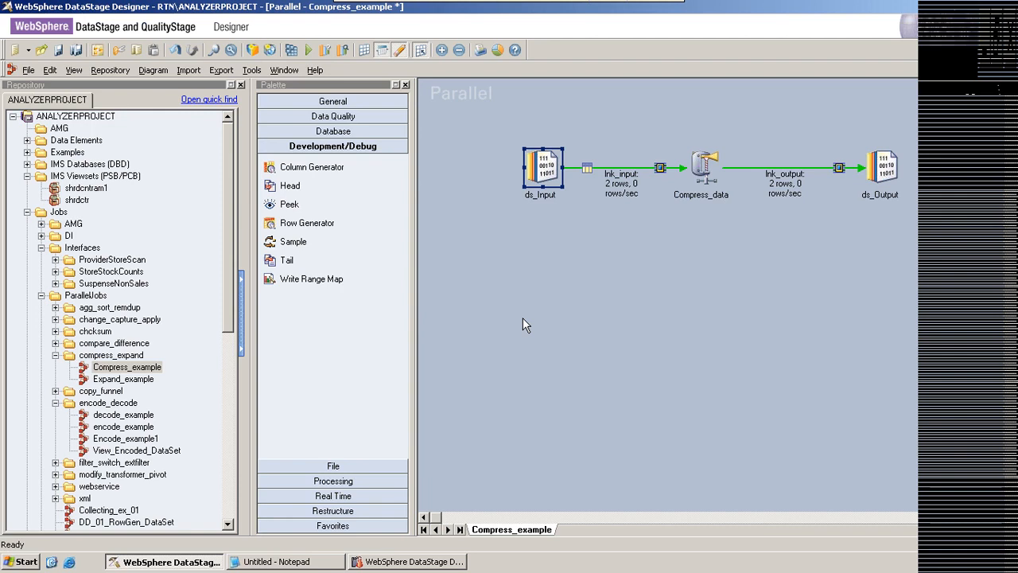
{"action": "double_click", "coordinate": [546, 177]}
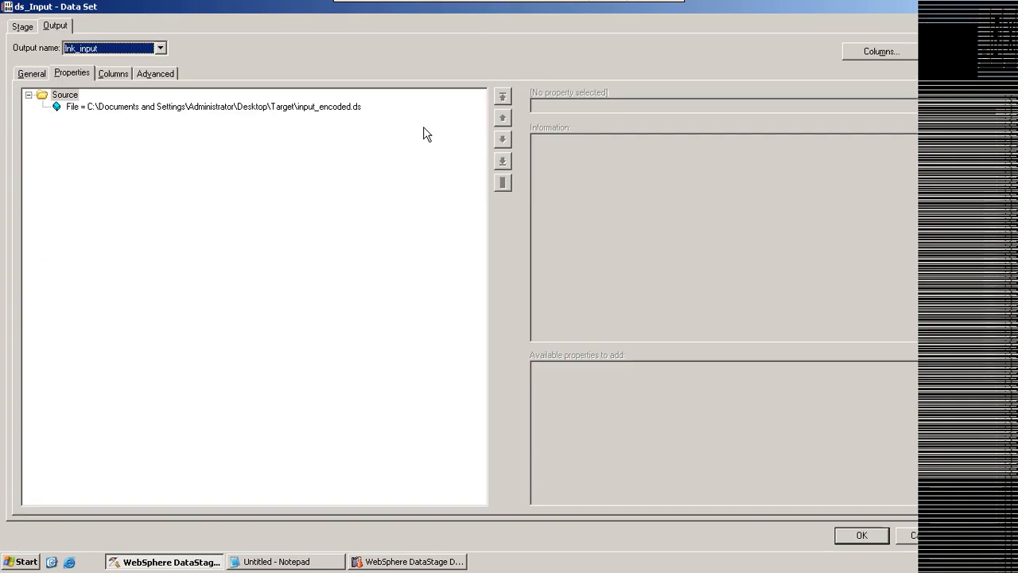
{"action": "left_click", "coordinate": [215, 110]}
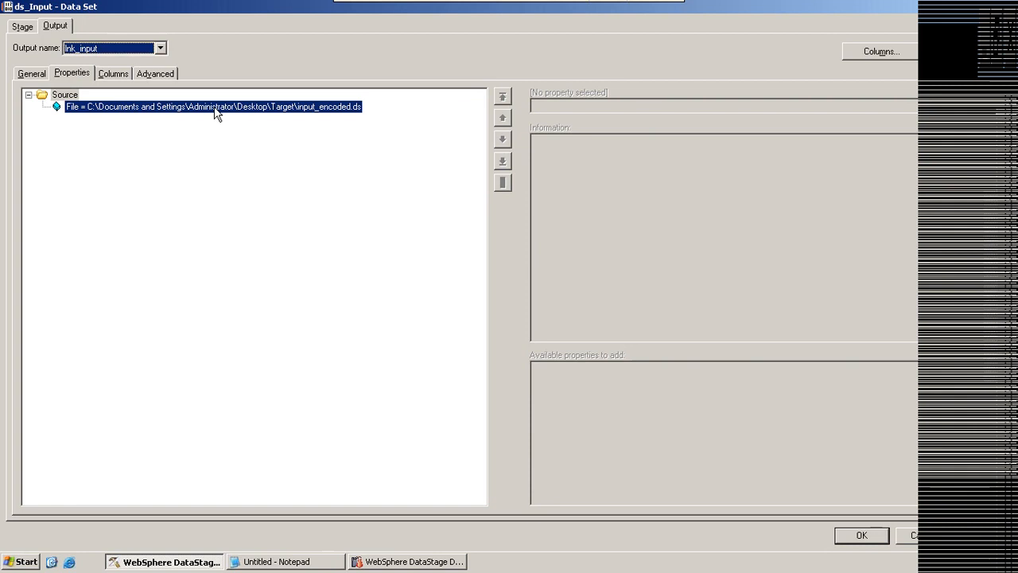
{"action": "left_click", "coordinate": [215, 109]}
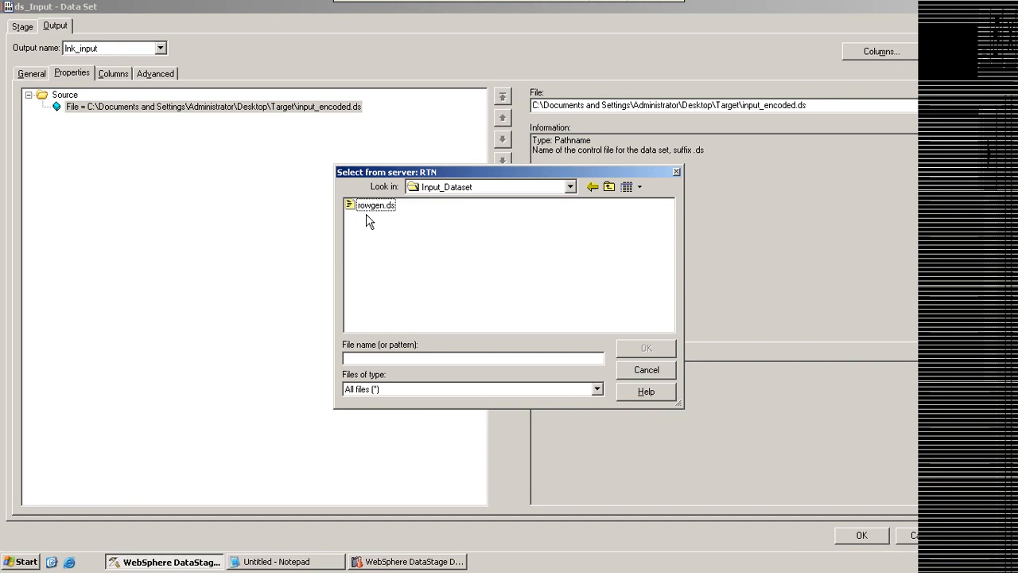
{"action": "left_click", "coordinate": [395, 562]}
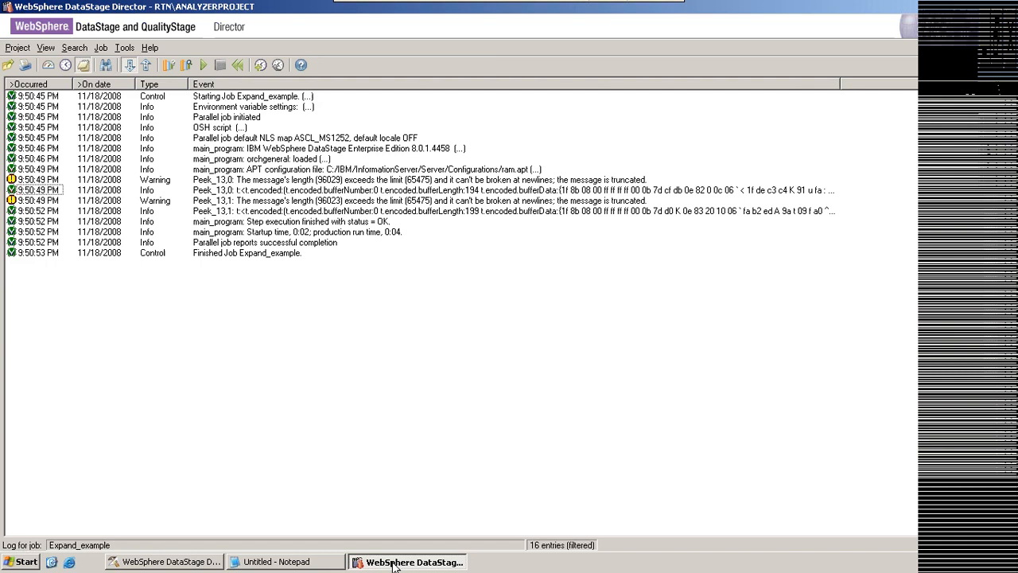
{"action": "left_click", "coordinate": [396, 562]}
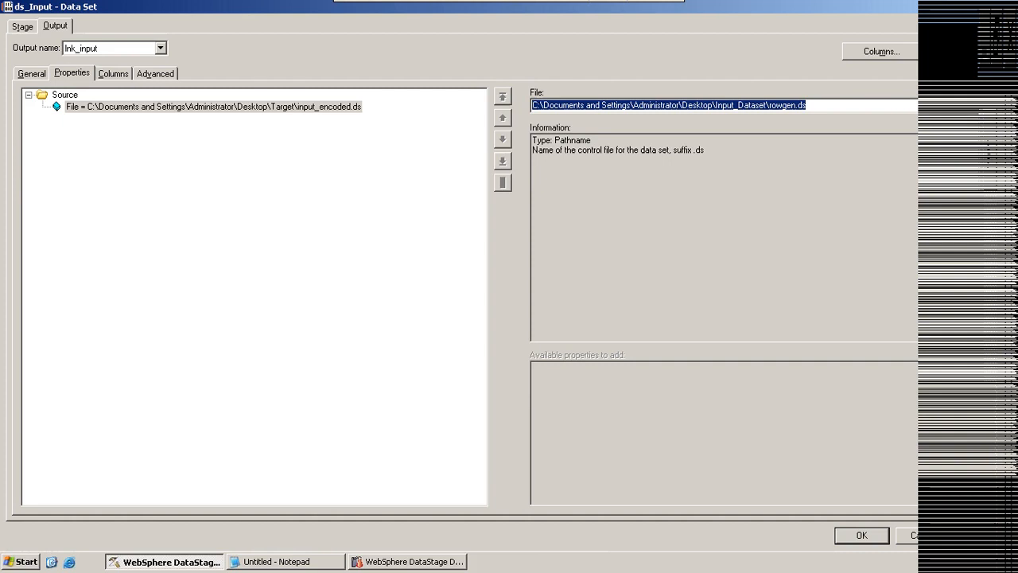
Step: Check the column definitions of ds_Input and its lnk_input link in Compress_example
{"action": "left_click", "coordinate": [113, 73]}
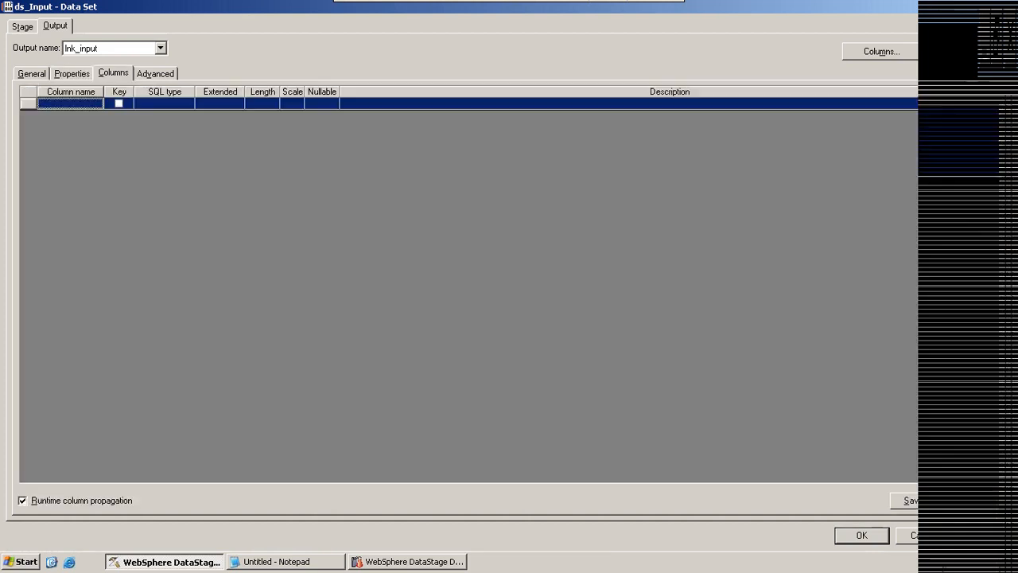
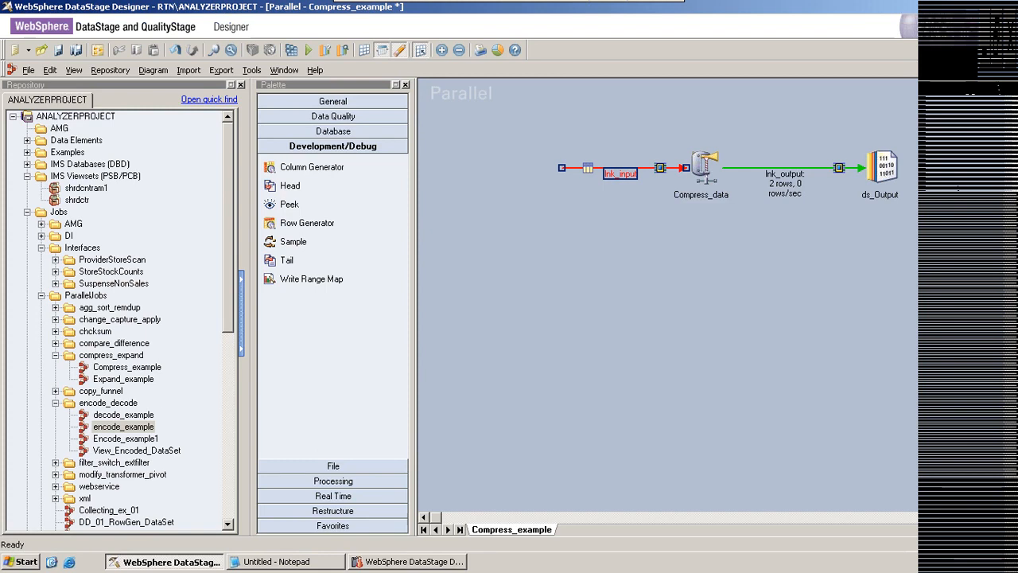
{"action": "double_click", "coordinate": [588, 168]}
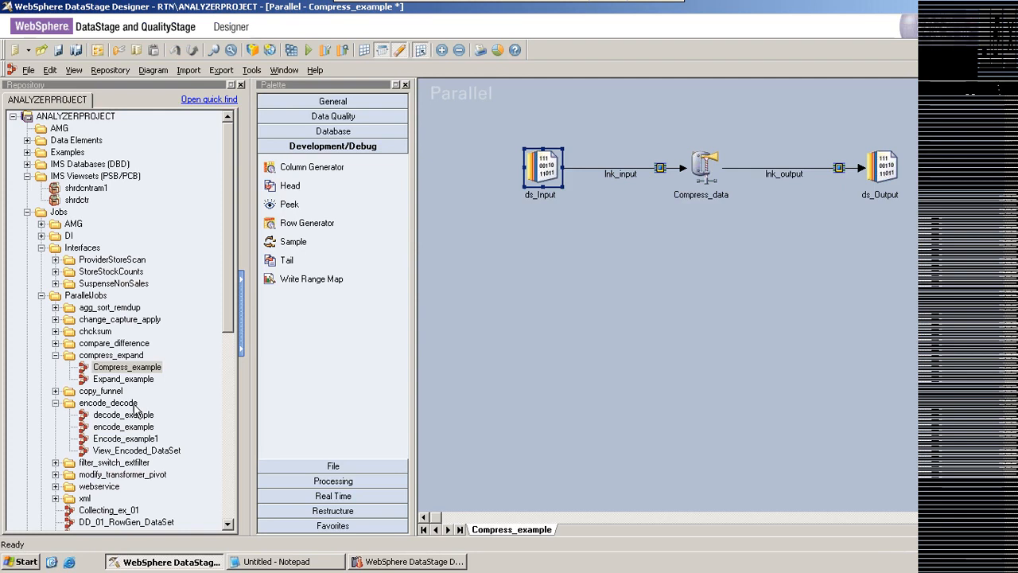
{"action": "left_click", "coordinate": [112, 74]}
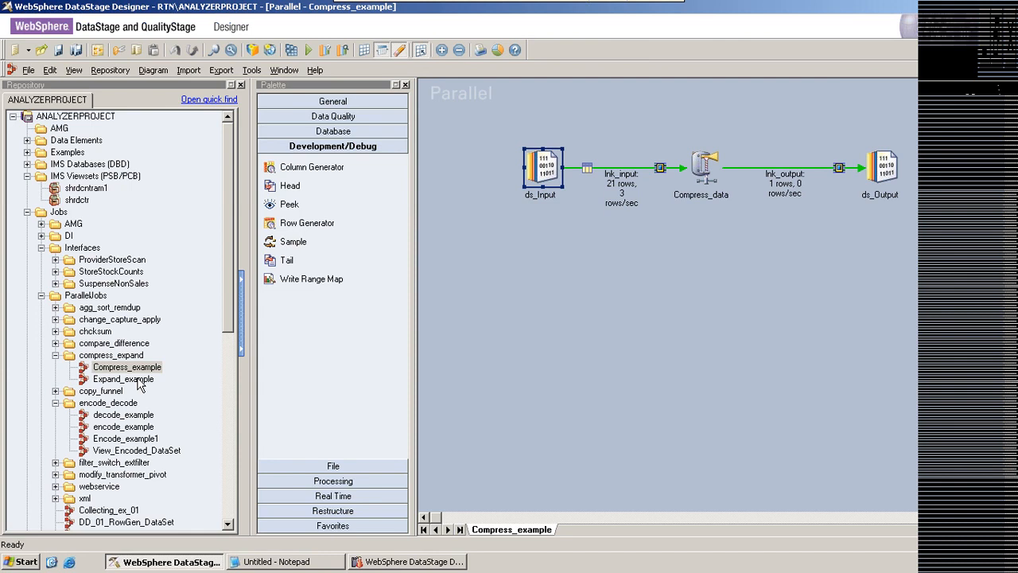
Step: Switch to DataStage Director and read the Peek_13 record details logged for Expand_example
{"action": "key", "text": "alt+Tab"}
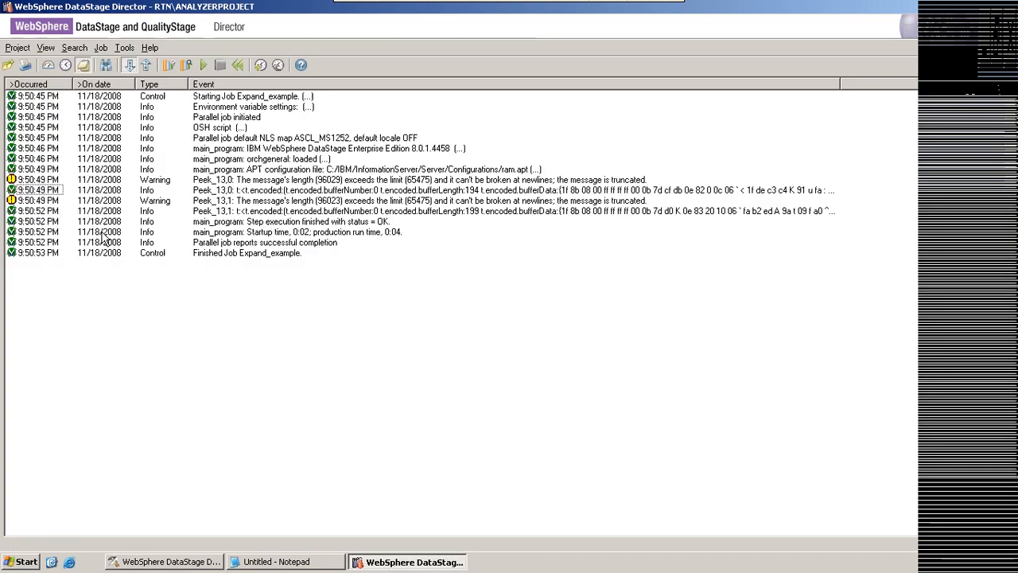
{"action": "key", "text": "Return"}
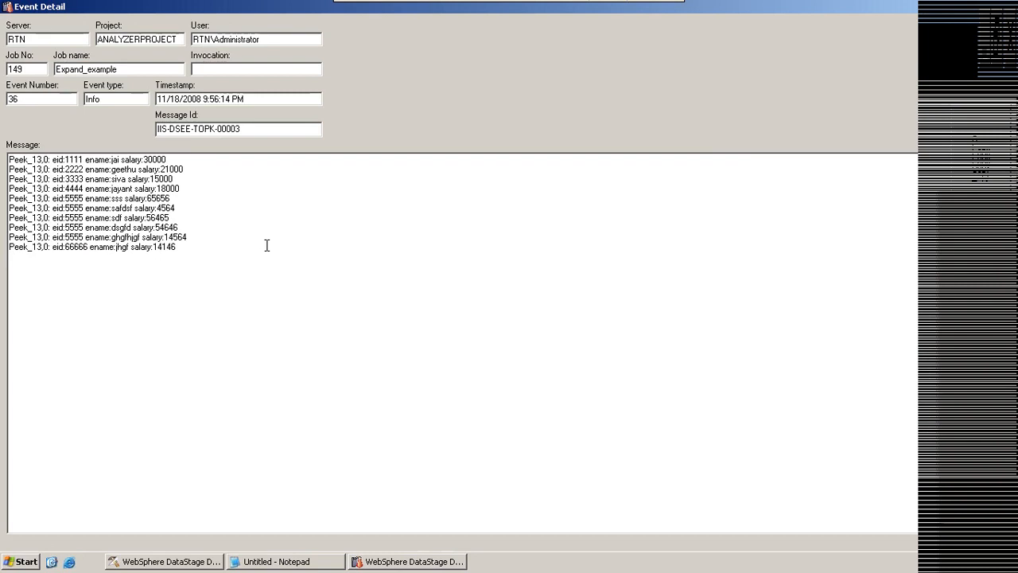
Step: Return to DataStage Designer, expand the modify_transformer_pivot folder in the repository and close Expand_example
{"action": "left_click", "coordinate": [191, 563]}
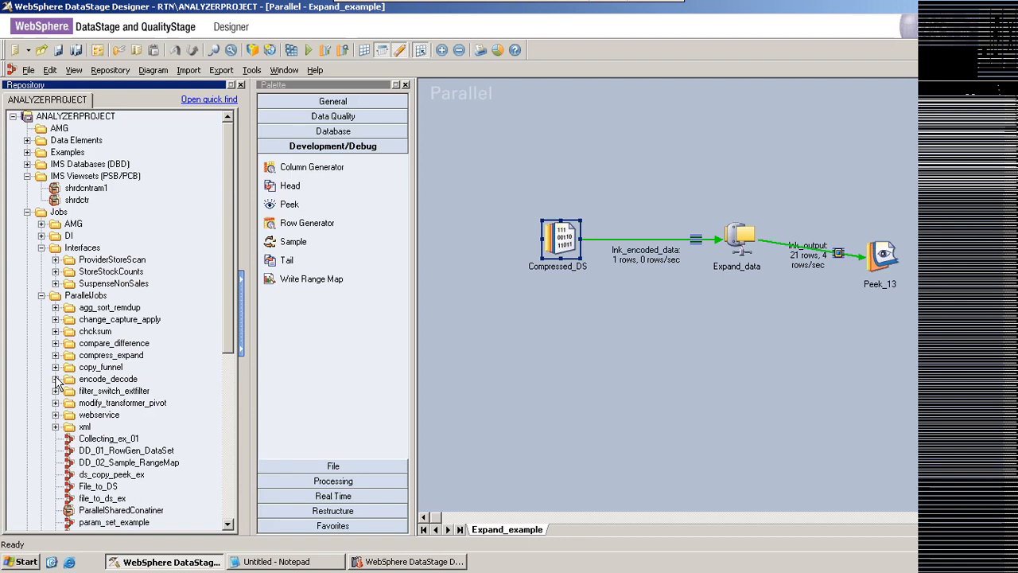
{"action": "left_click", "coordinate": [55, 403]}
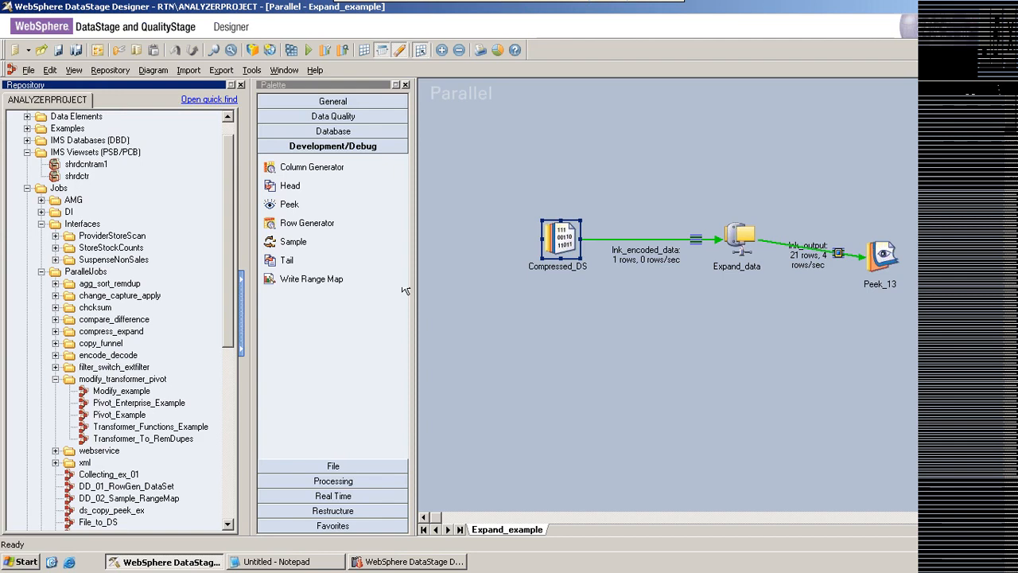
{"action": "left_click", "coordinate": [1010, 70]}
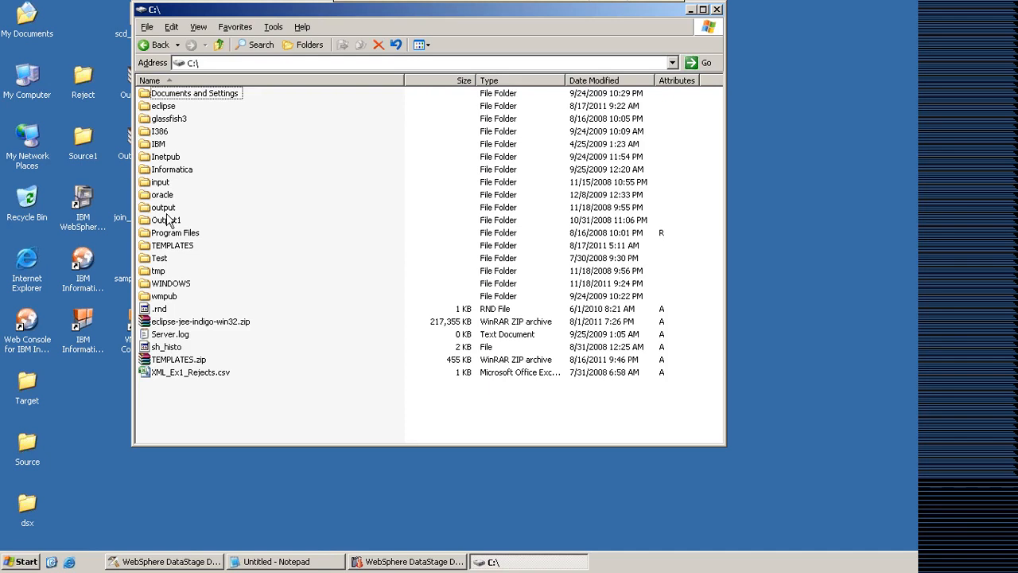
Step: Open input.csv in Notepad and enter ~ as the missing empname of the 1002 record dated 2011-09-30
{"action": "right_click", "coordinate": [178, 435]}
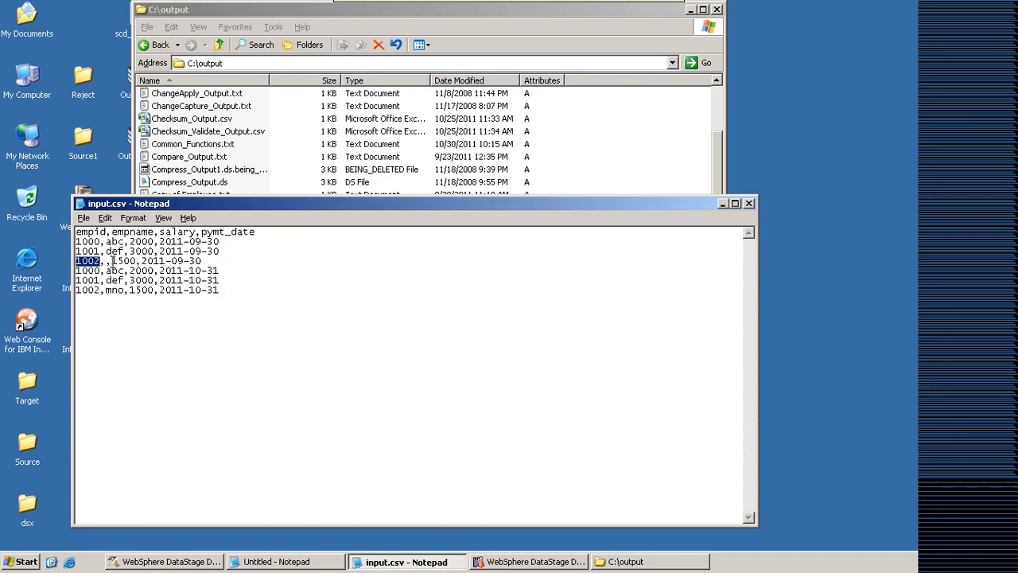
{"action": "left_click", "coordinate": [147, 269]}
{"action": "type", "text": "~"}
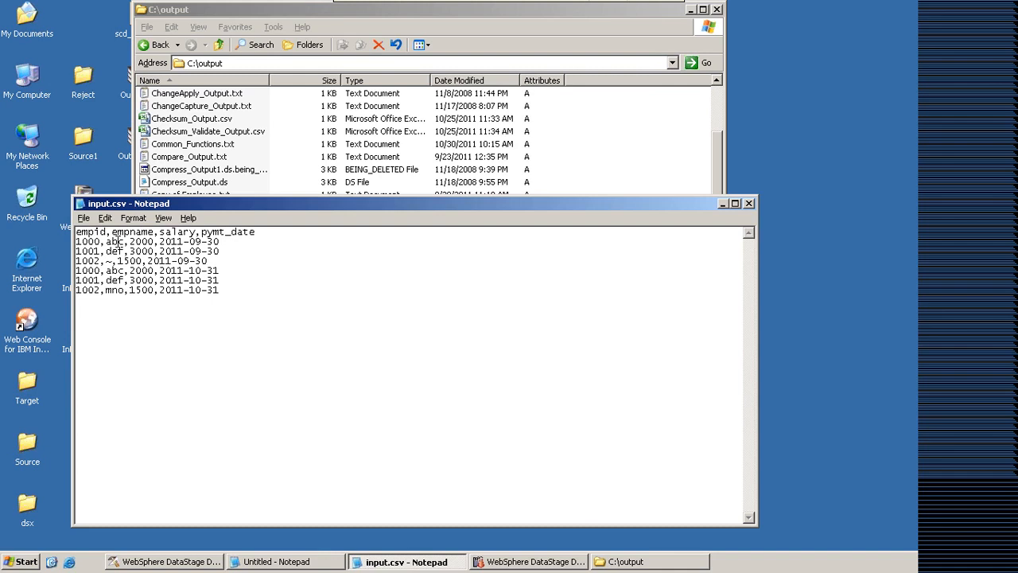
Step: Highlight empid in the input.csv header, and compare the mod_input Modify stage's input columns, output columns and specifications in Designer
{"action": "left_click_drag", "start_coordinate": [106, 233], "coordinate": [76, 233]}
{"action": "key", "text": "alt+Tab"}
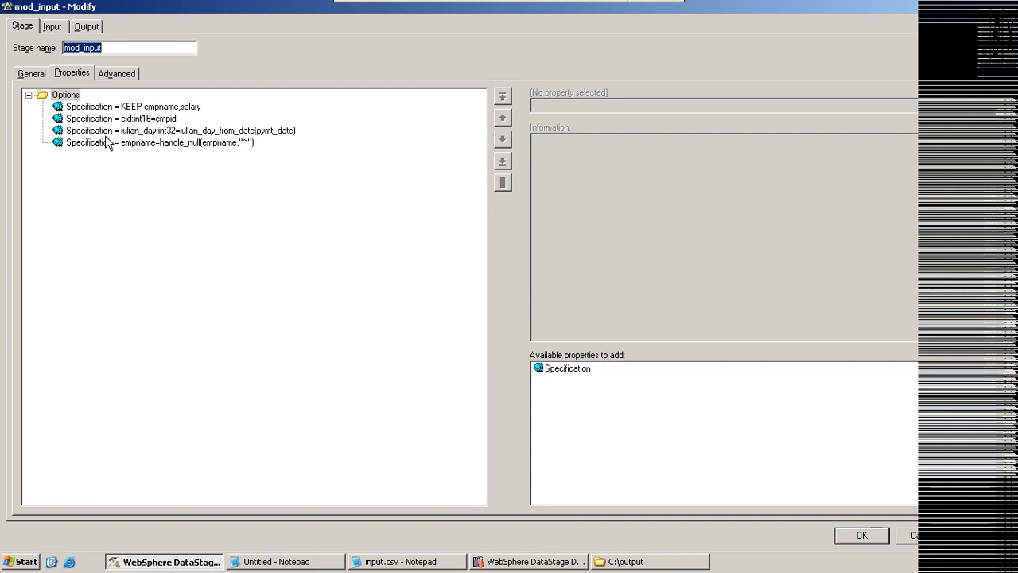
{"action": "left_click", "coordinate": [53, 26]}
{"action": "left_click", "coordinate": [86, 26]}
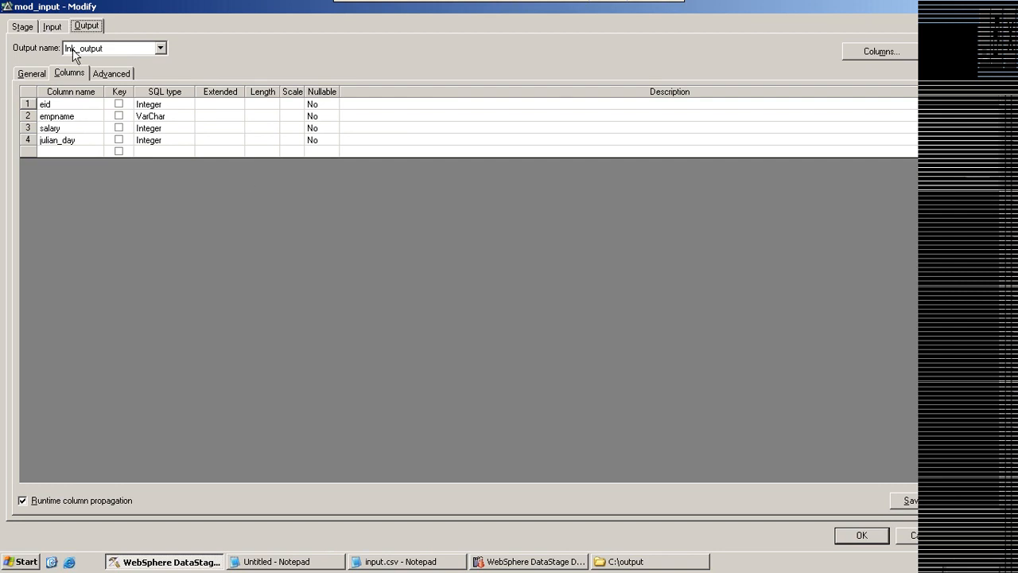
{"action": "left_click", "coordinate": [53, 27]}
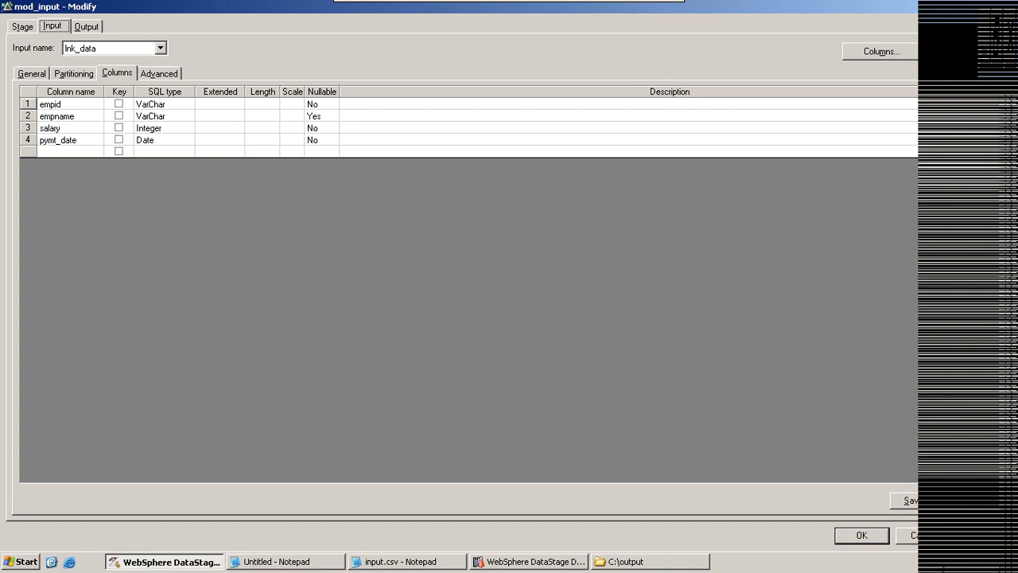
{"action": "left_click", "coordinate": [22, 26]}
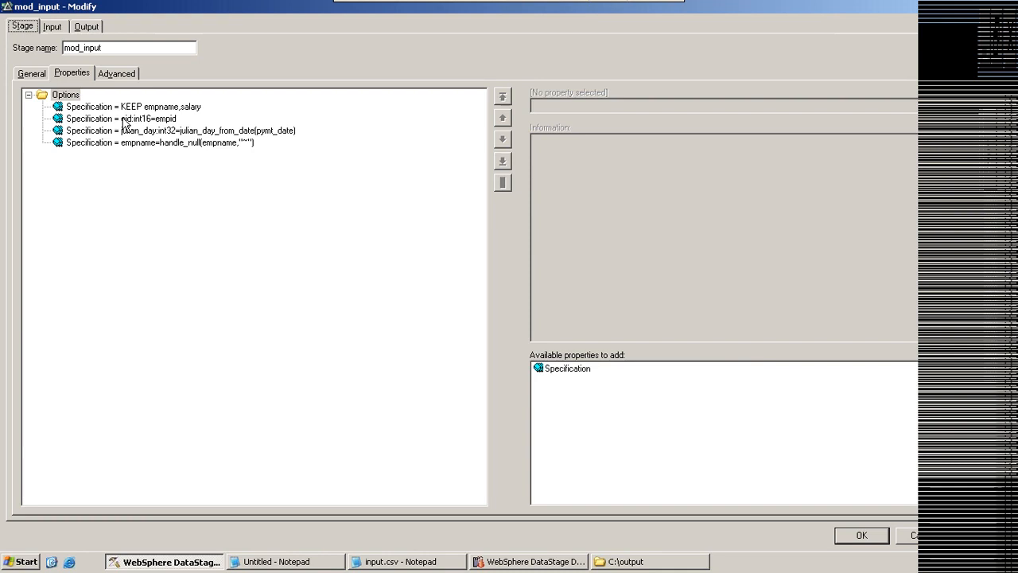
Step: Review mod_input's julian_day and handle_null specifications, and inspect the Modify_example output data on lnk_output
{"action": "left_click", "coordinate": [171, 130]}
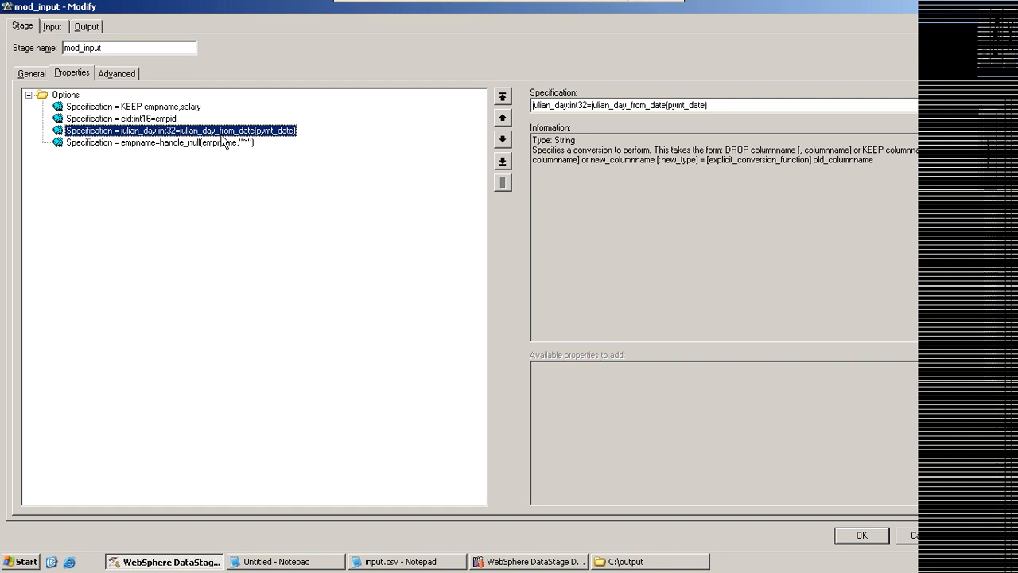
{"action": "left_click", "coordinate": [52, 27]}
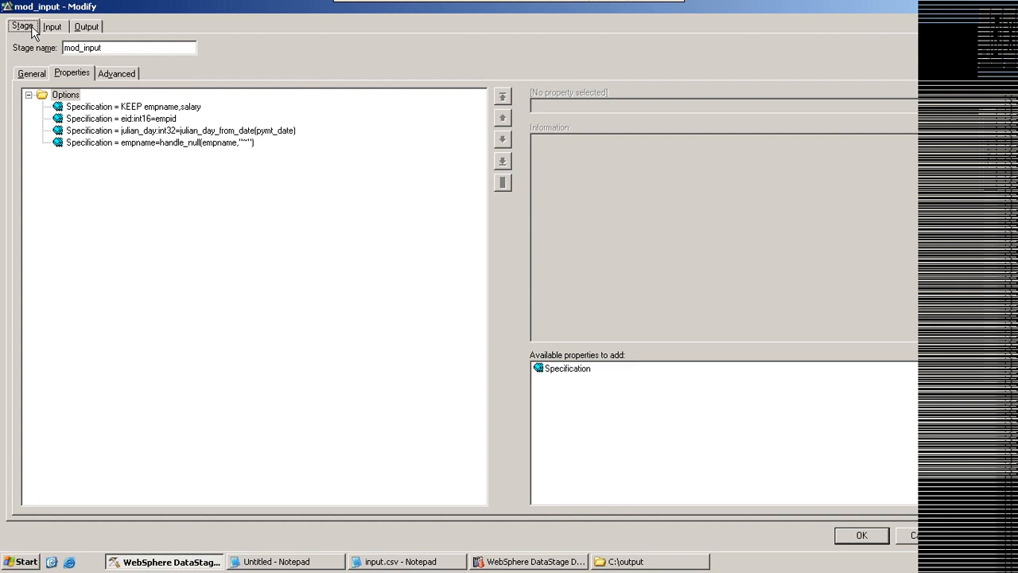
{"action": "left_click", "coordinate": [203, 143]}
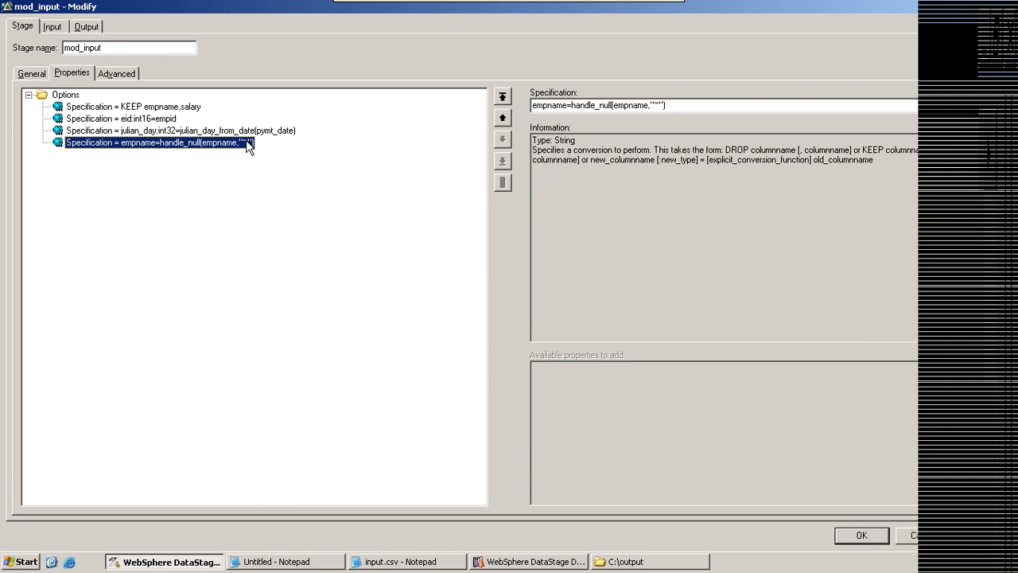
{"action": "left_click", "coordinate": [855, 534]}
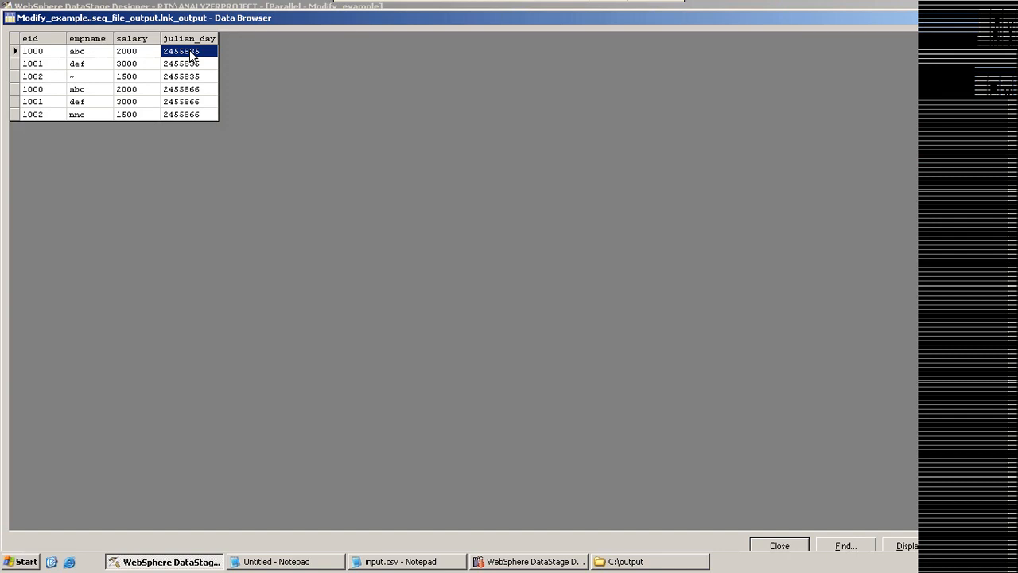
{"action": "key", "text": "Escape"}
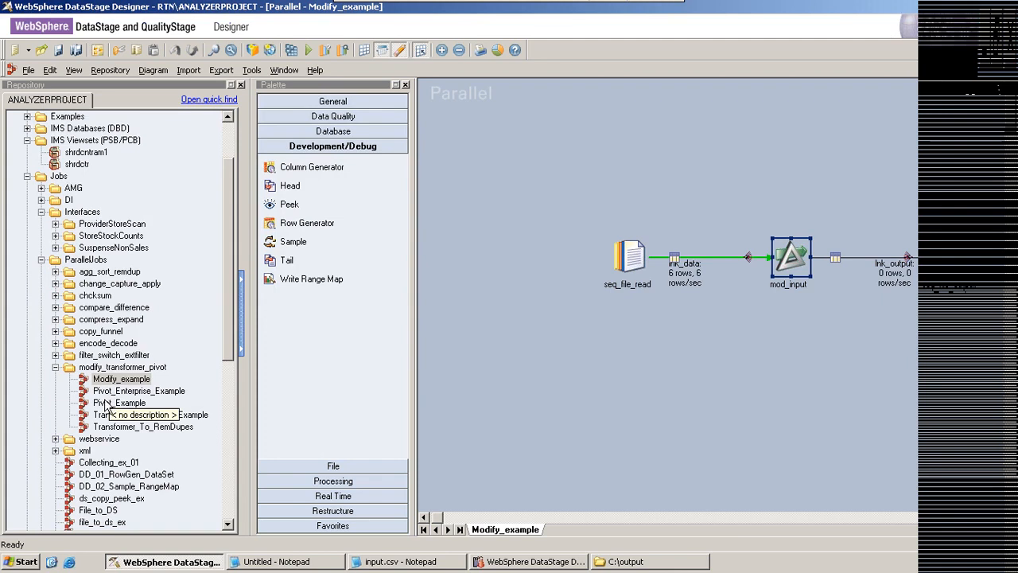
Step: Close Modify_example, open the Pivot_Example job and collapse the modify_transformer_pivot folder in the repository
{"action": "left_click", "coordinate": [106, 405]}
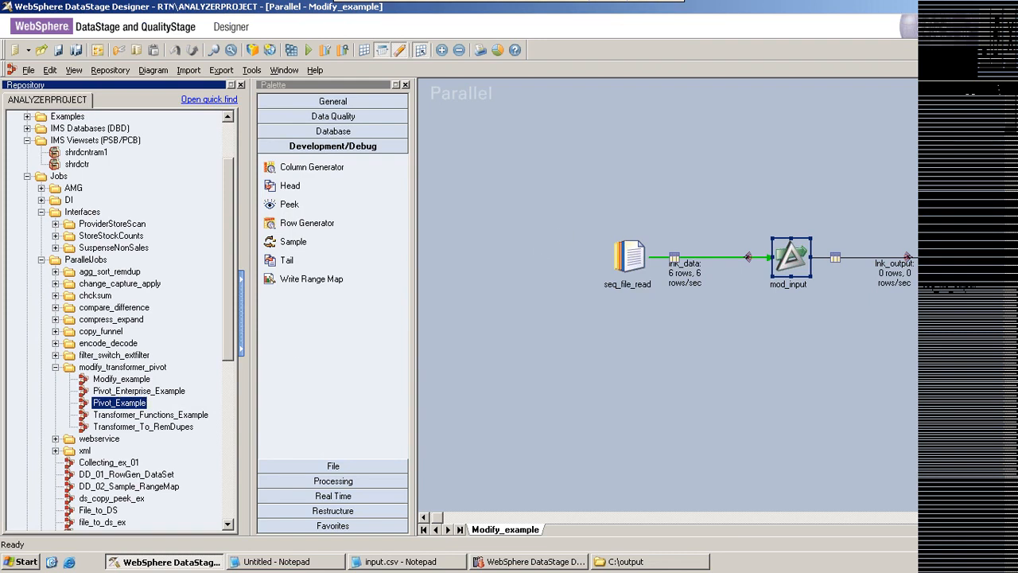
{"action": "left_click", "coordinate": [1010, 70]}
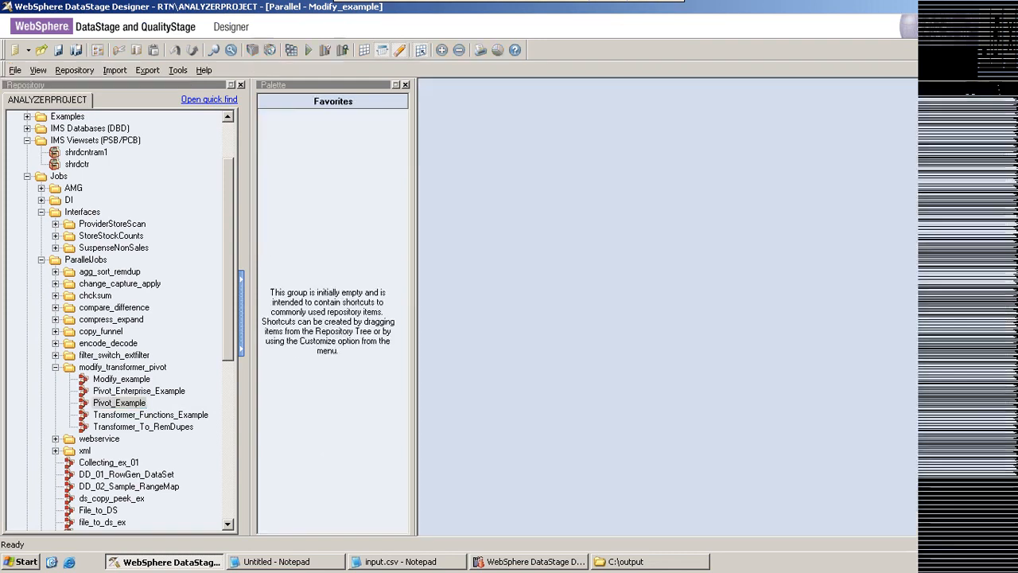
{"action": "double_click", "coordinate": [120, 403]}
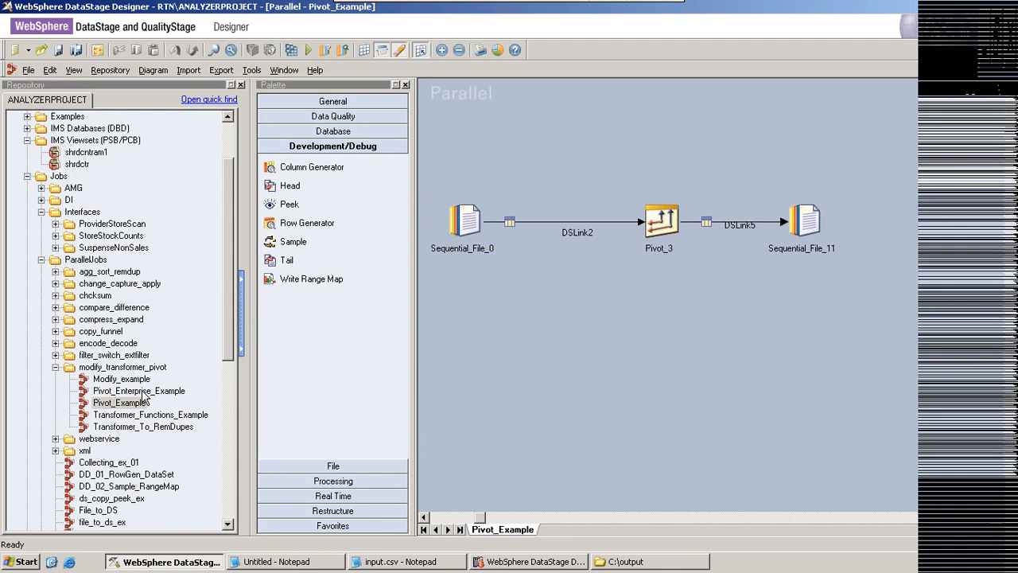
{"action": "left_click", "coordinate": [56, 366]}
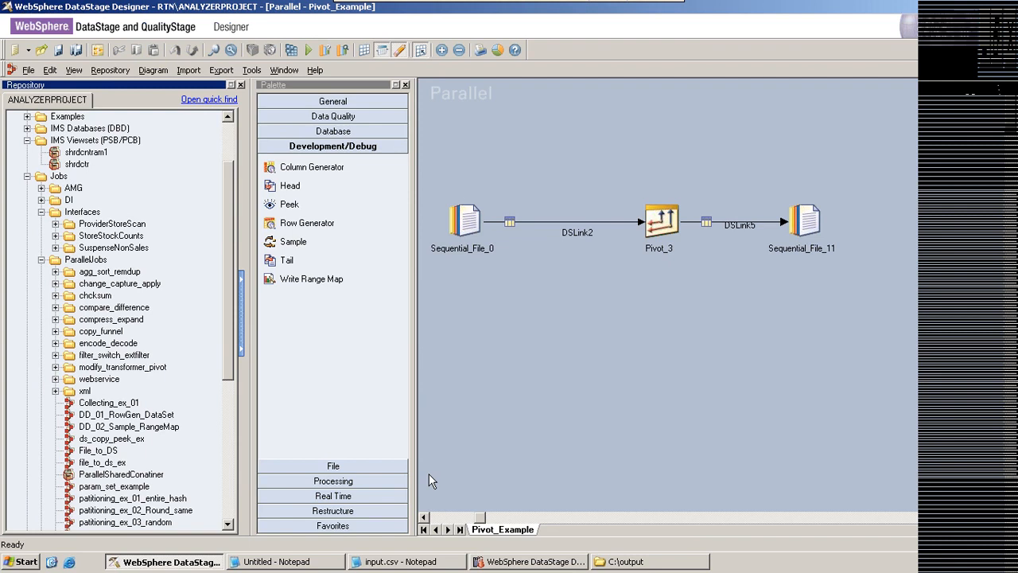
Step: Run Pivot_Example and compare the Sequential_File_0 input data with the pivoted Sequential_File_11 output data
{"action": "left_click", "coordinate": [308, 50]}
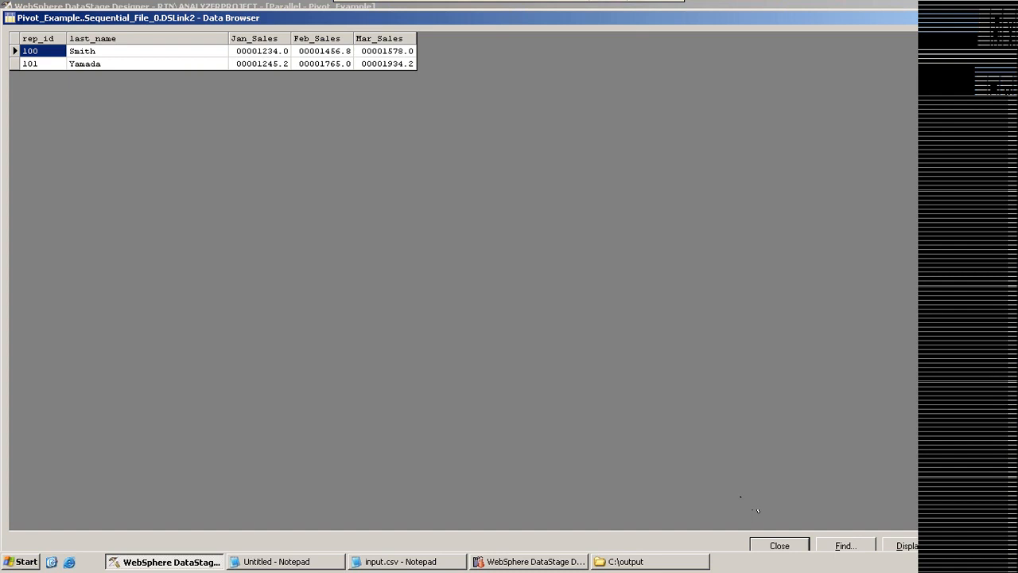
{"action": "left_click", "coordinate": [780, 545]}
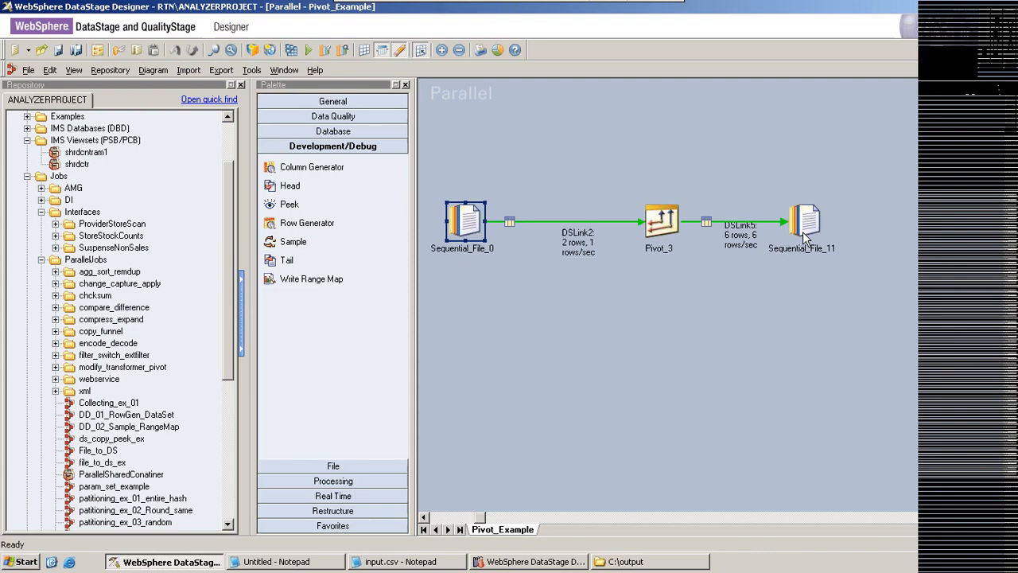
{"action": "right_click", "coordinate": [805, 237]}
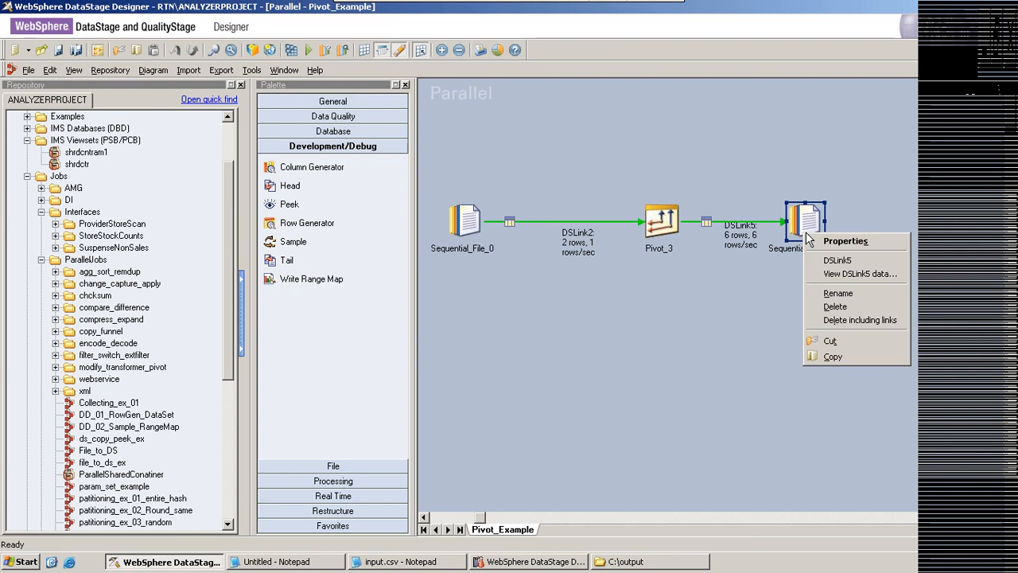
{"action": "left_click", "coordinate": [859, 272]}
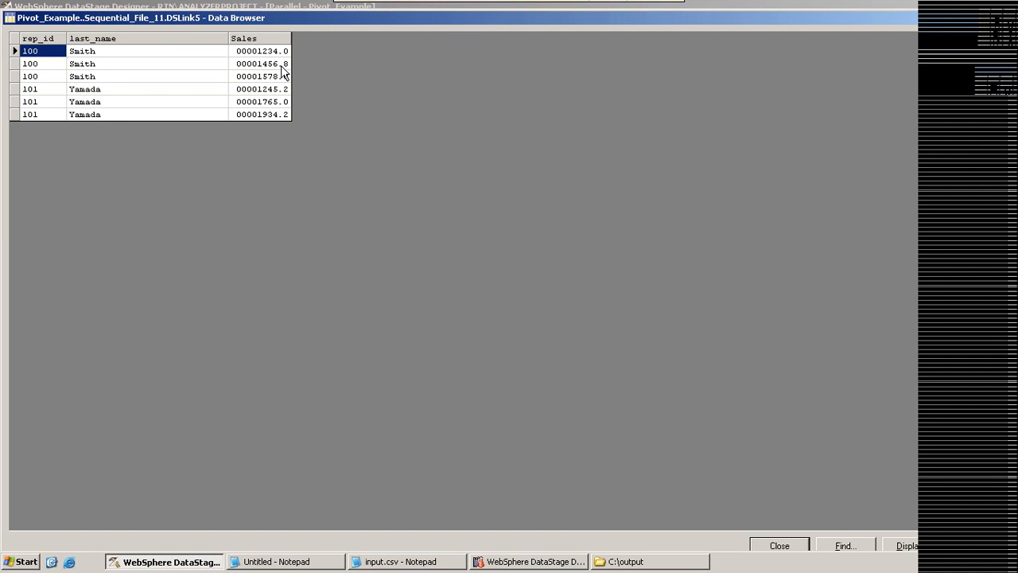
{"action": "key", "text": "Escape"}
Step: Examine the output columns of the Pivot_3 stage on DSLink5 and return to the job canvas
{"action": "left_click", "coordinate": [91, 29]}
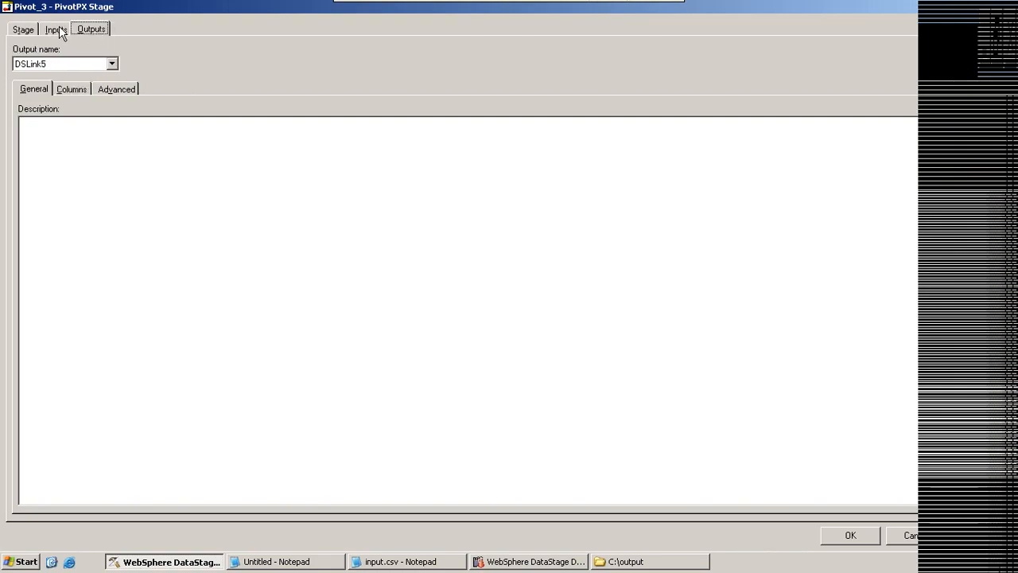
{"action": "left_click", "coordinate": [72, 89]}
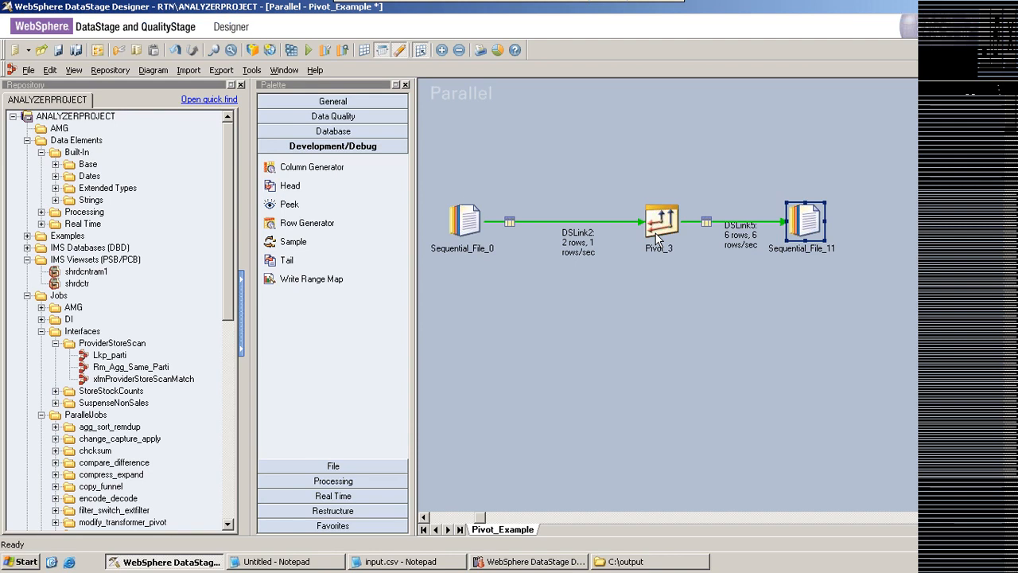
{"action": "left_click", "coordinate": [654, 233]}
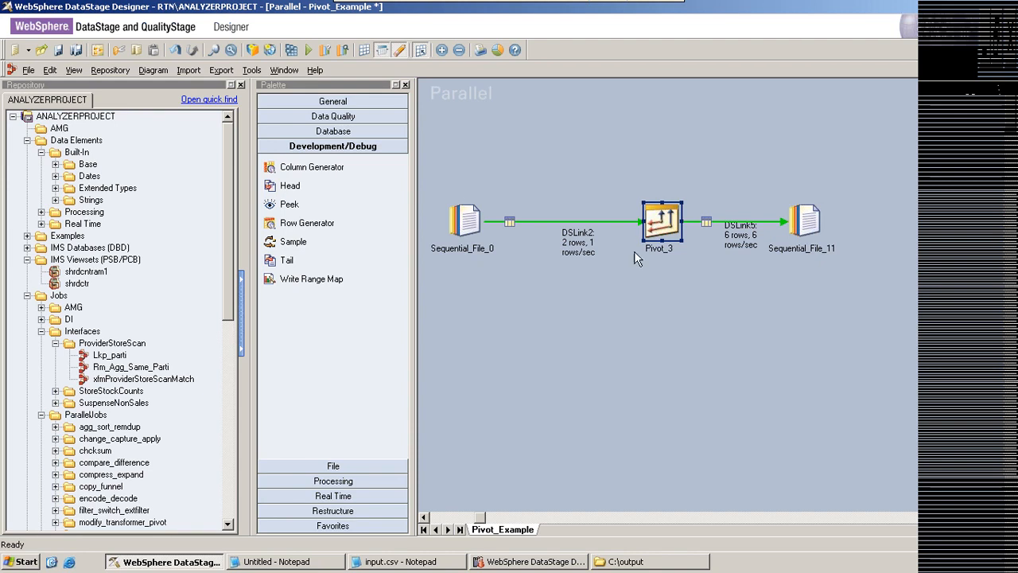
{"action": "left_click", "coordinate": [591, 300]}
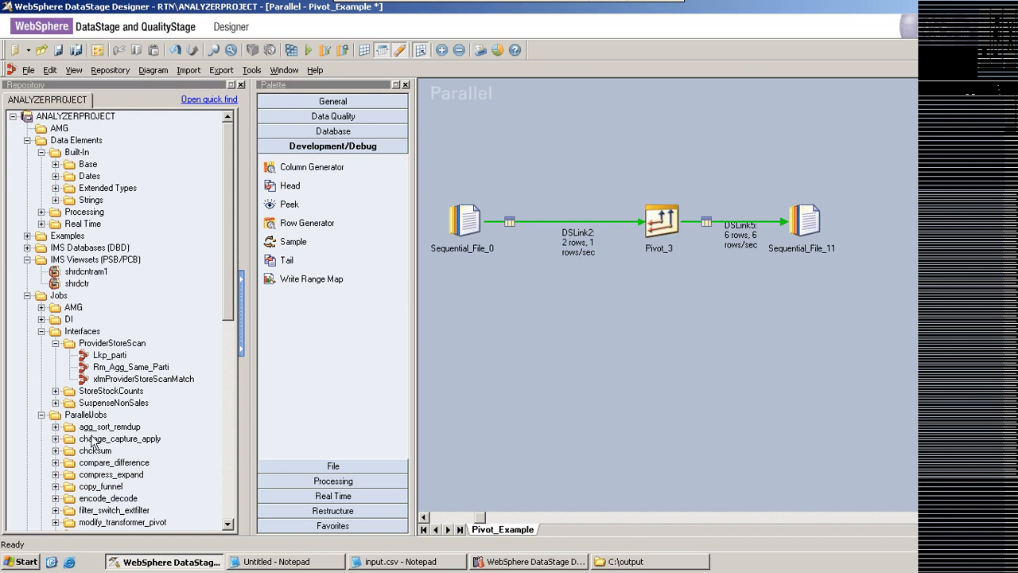
Step: Collapse the Interfaces folder, expand compare_difference in the repository and open the difference_example job
{"action": "left_click", "coordinate": [41, 331]}
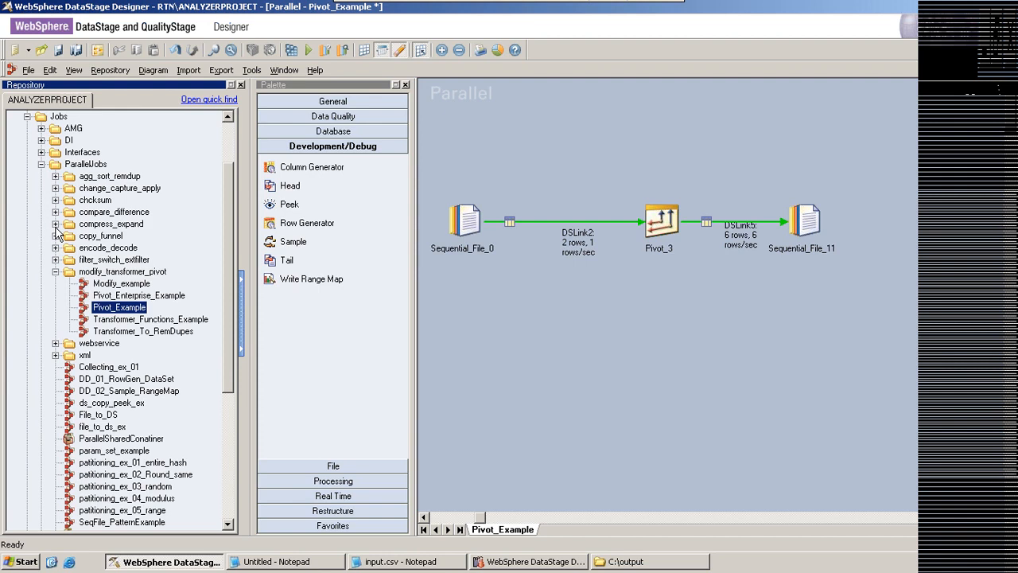
{"action": "left_click", "coordinate": [55, 212]}
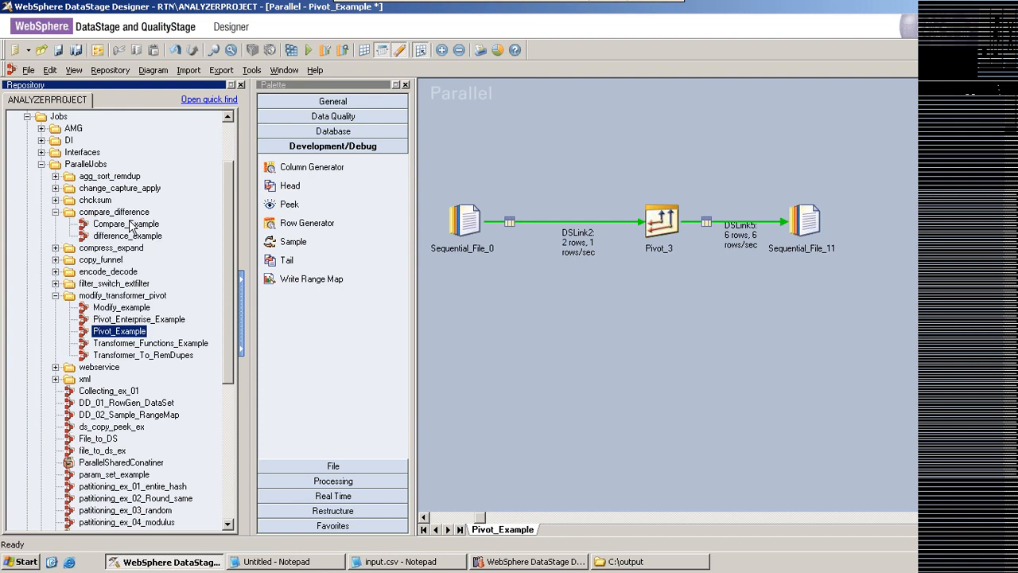
{"action": "double_click", "coordinate": [127, 235]}
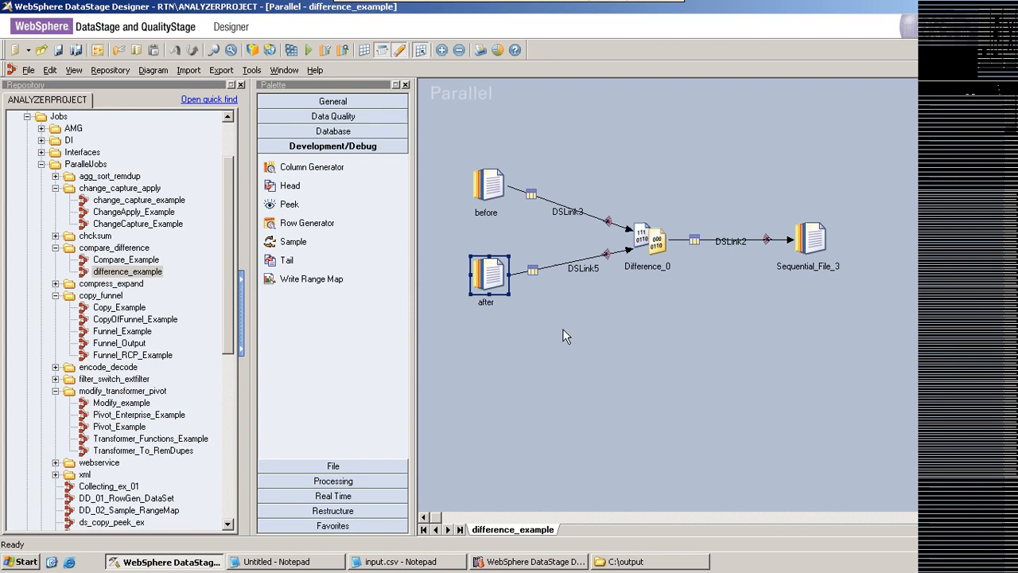
Step: Look over the Difference_0 stage and its before and after input stages in the difference_example job
{"action": "left_click", "coordinate": [651, 243]}
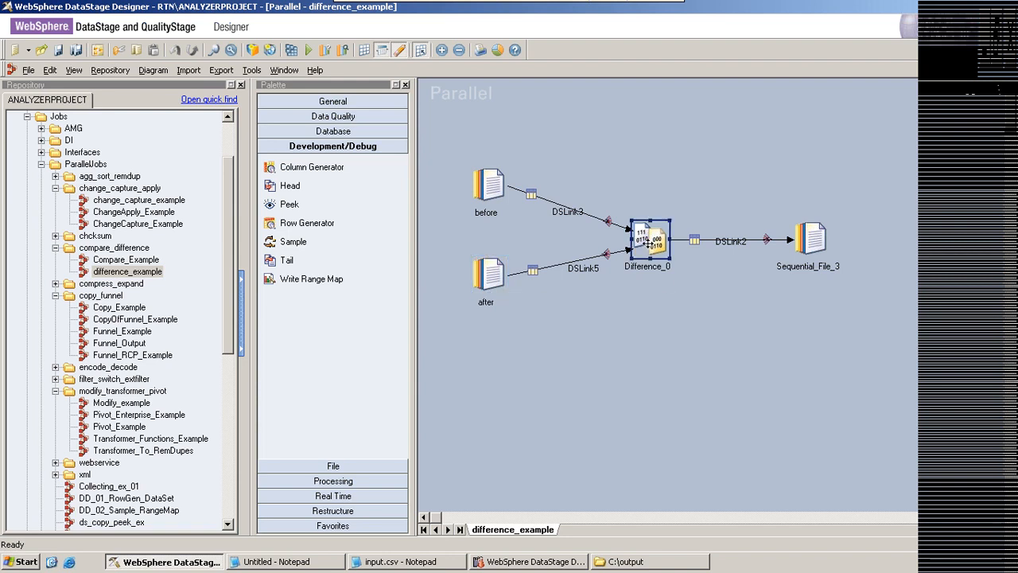
{"action": "left_click", "coordinate": [486, 276]}
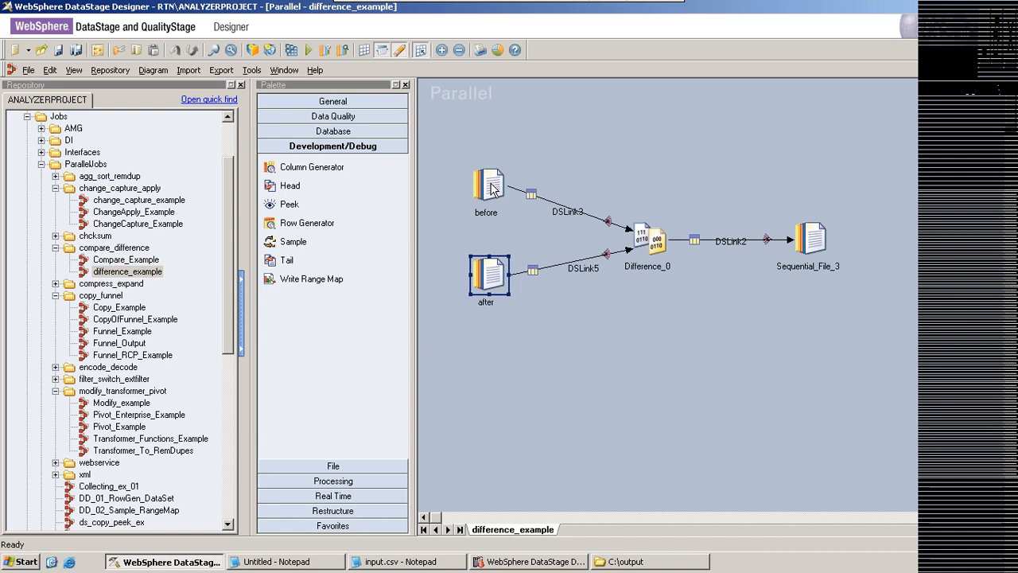
{"action": "left_click", "coordinate": [491, 183]}
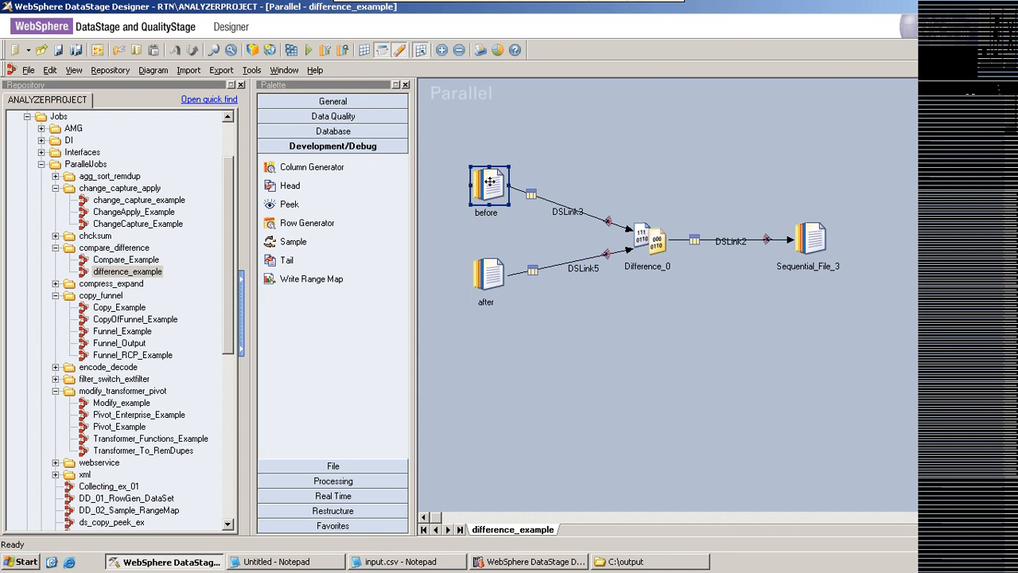
{"action": "double_click", "coordinate": [488, 274]}
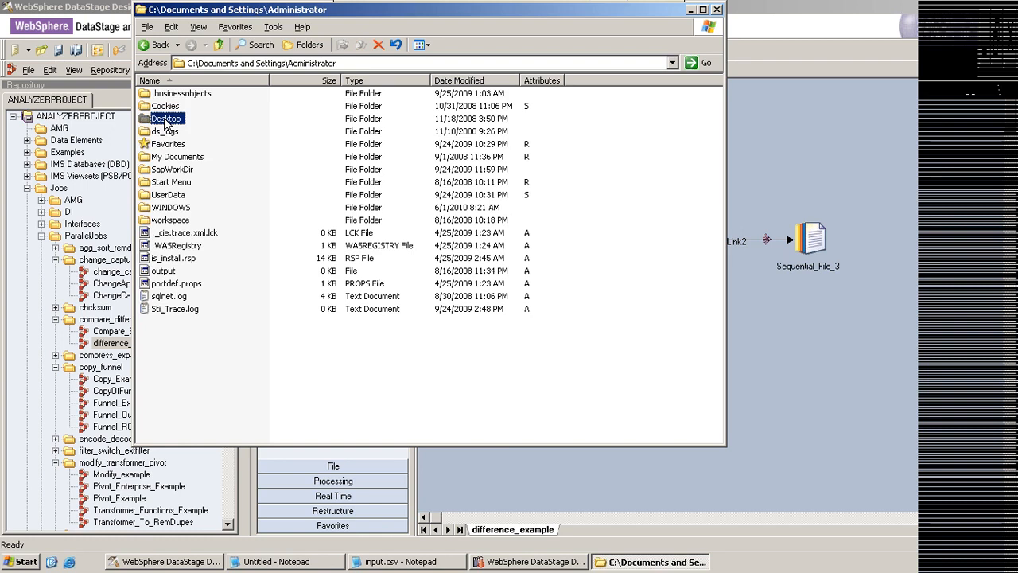
Step: Browse to the Desktop\Source folder in Windows Explorer and open After.csv and before.csv to view their records
{"action": "double_click", "coordinate": [166, 119]}
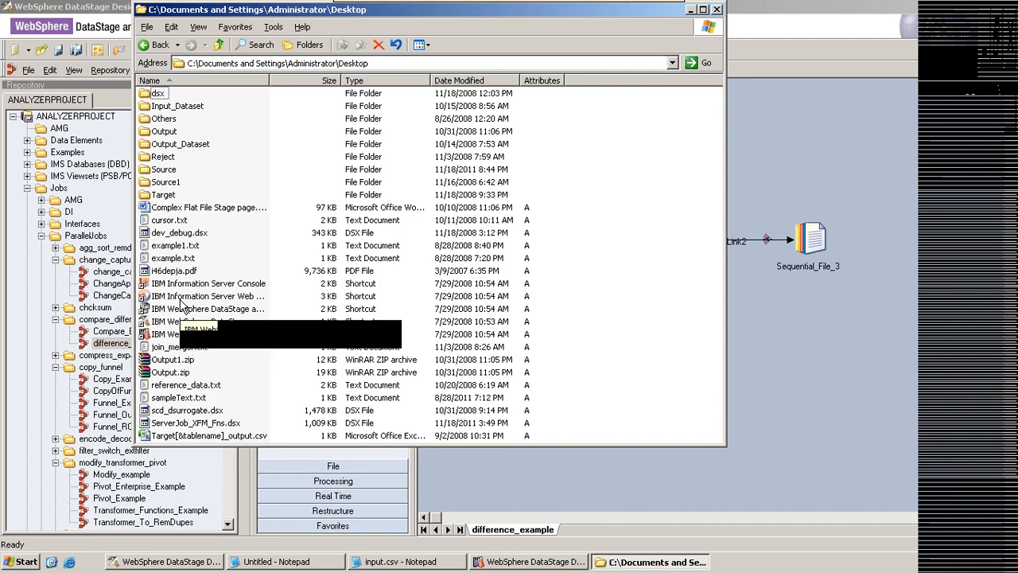
{"action": "double_click", "coordinate": [164, 175]}
{"action": "right_click", "coordinate": [169, 182]}
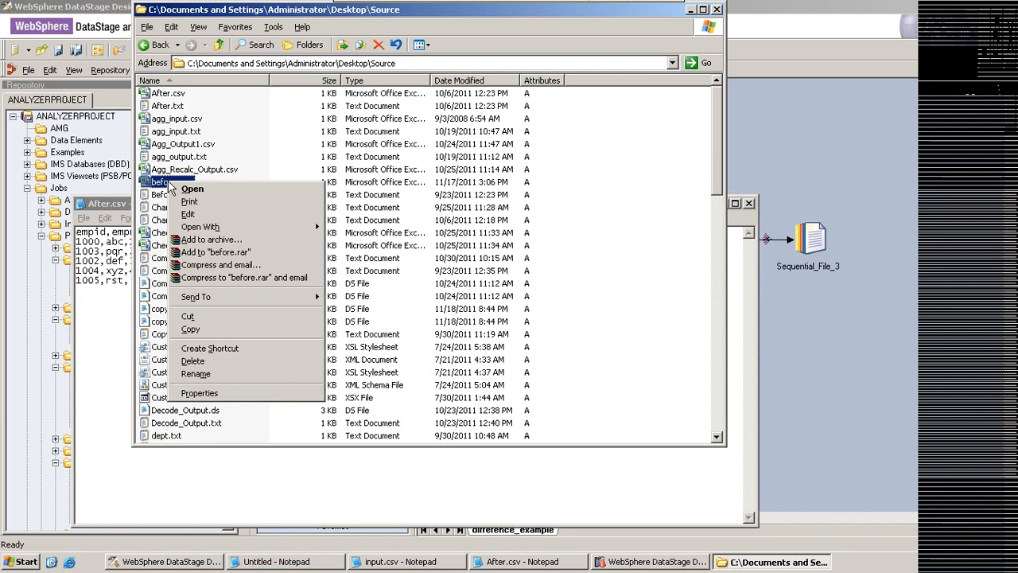
{"action": "left_click", "coordinate": [192, 188]}
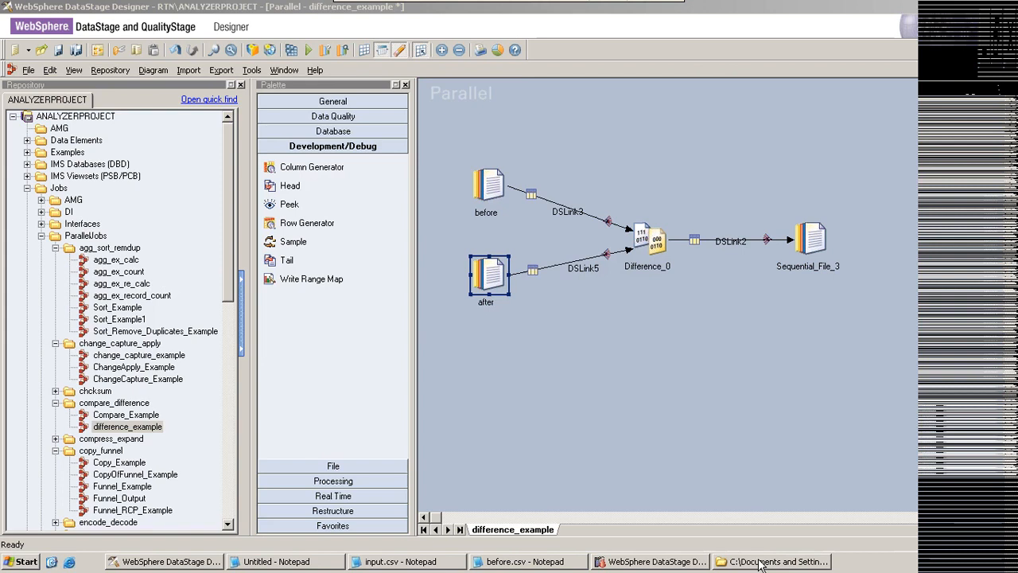
Step: Return to the Source folder window, select After.txt and restore the window to its smaller size
{"action": "left_click", "coordinate": [761, 561]}
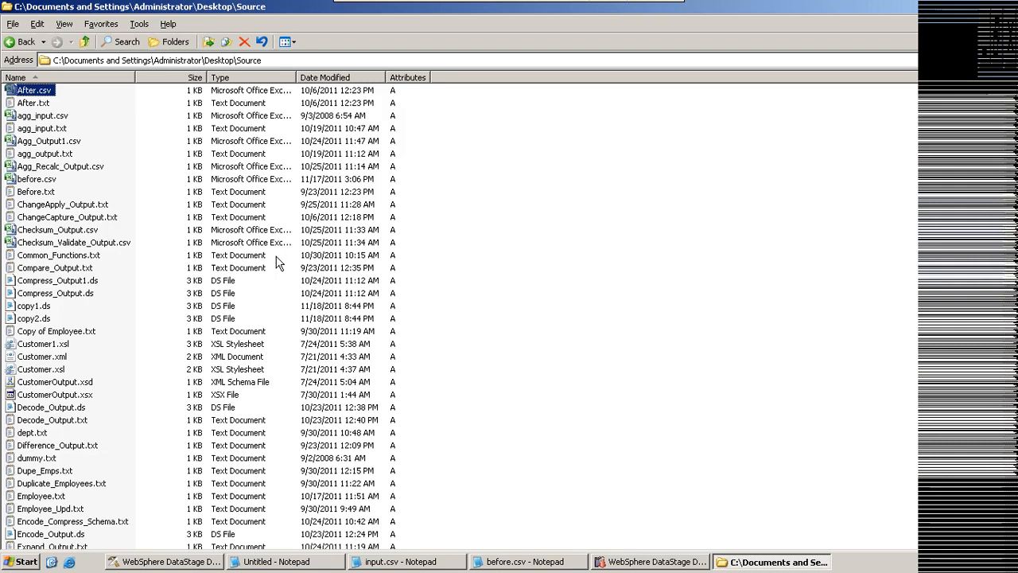
{"action": "key", "text": "Down"}
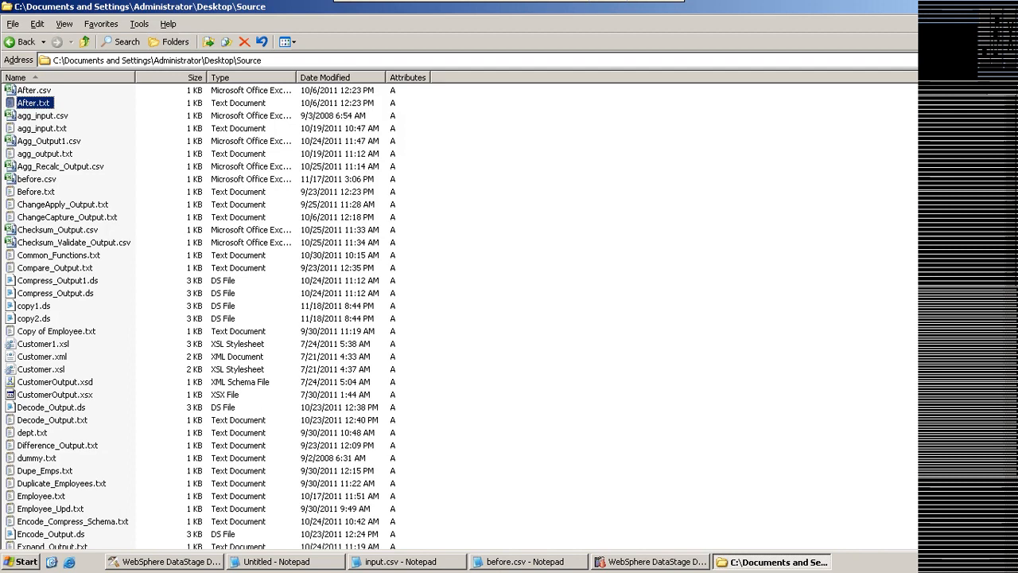
{"action": "left_click", "coordinate": [997, 6]}
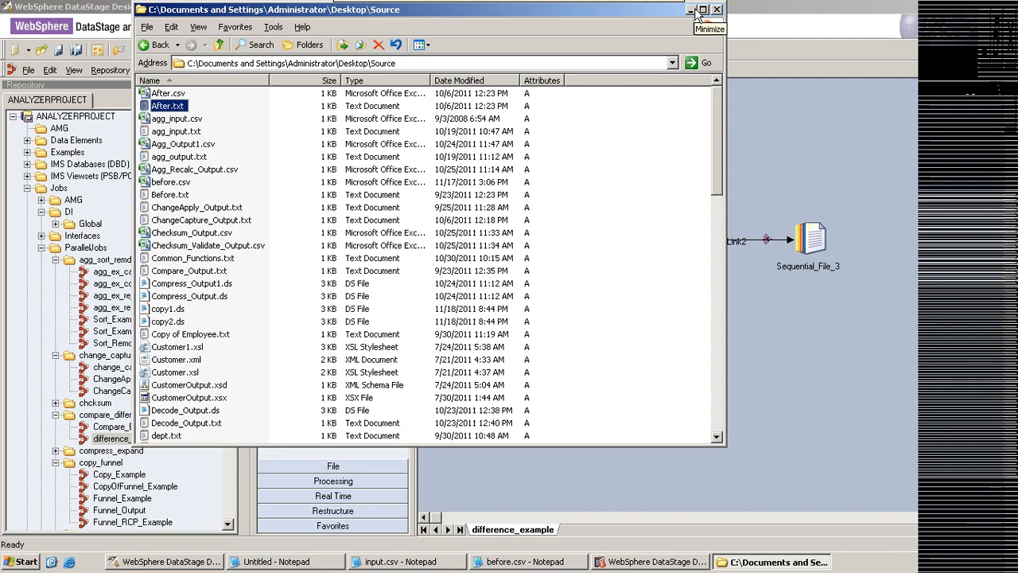
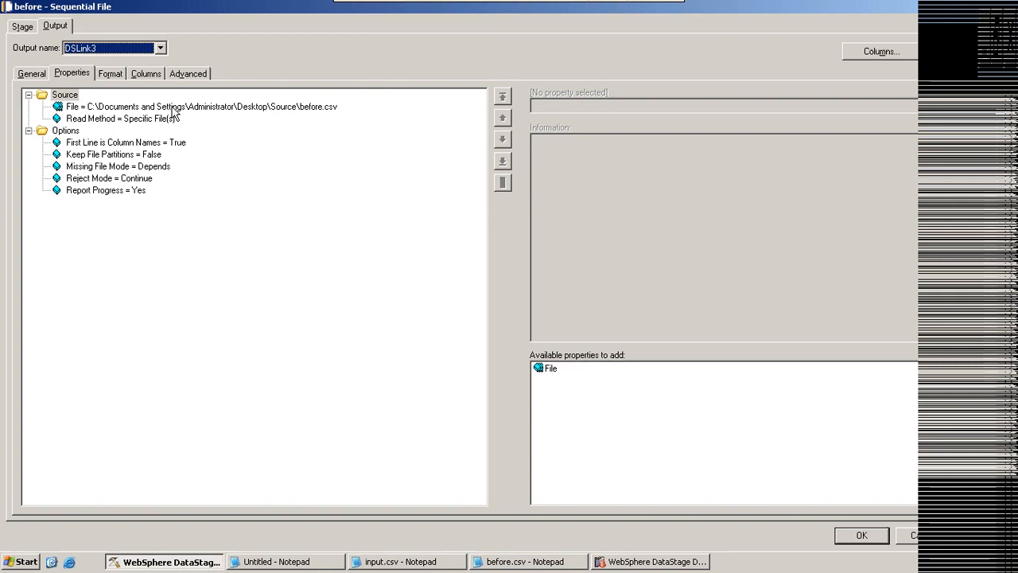
Step: Save the after stage's columns as table definition "after" with data source type Saved and data source name DSLink5
{"action": "left_click", "coordinate": [167, 563]}
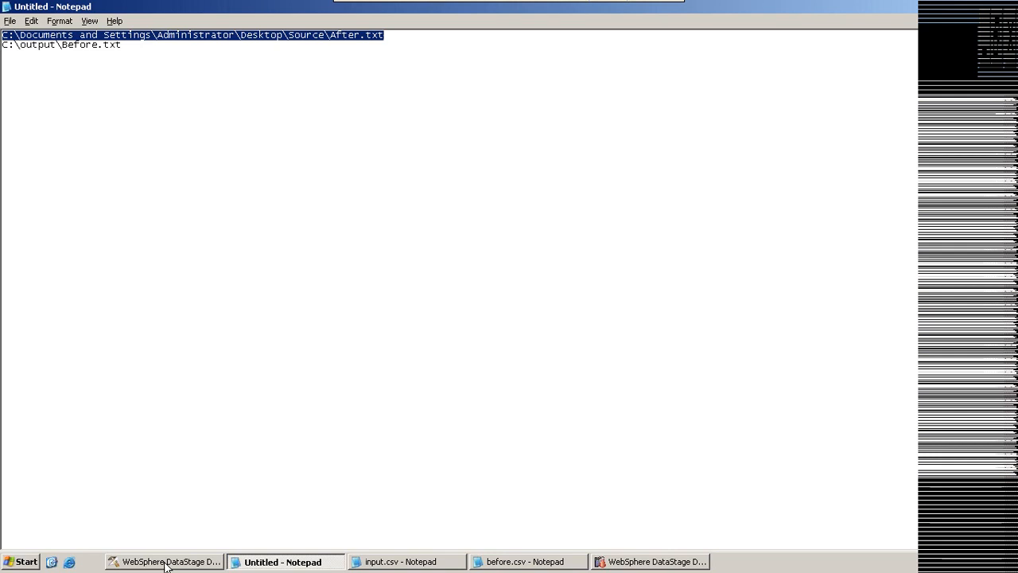
{"action": "left_click", "coordinate": [165, 561]}
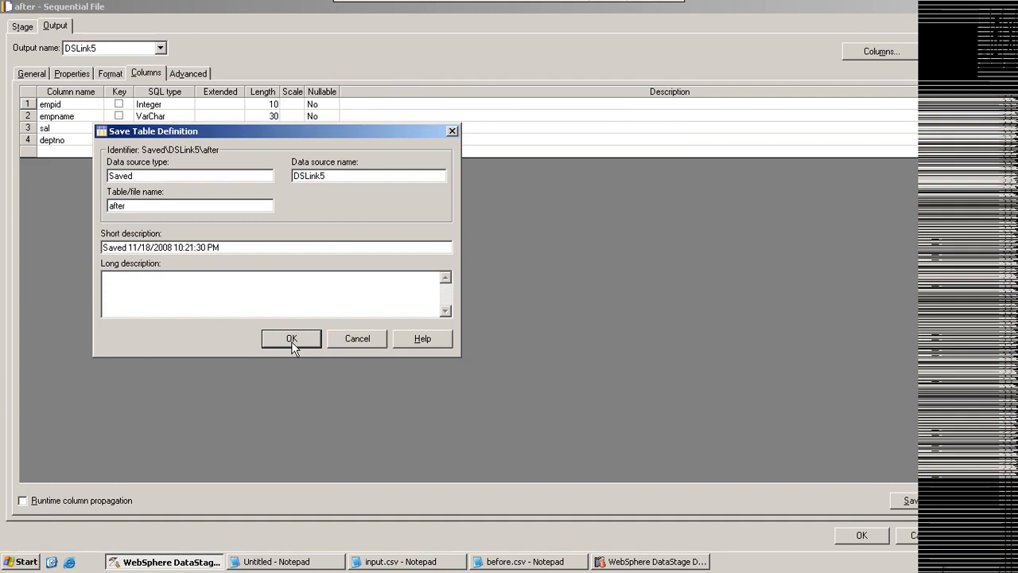
{"action": "left_click", "coordinate": [291, 339]}
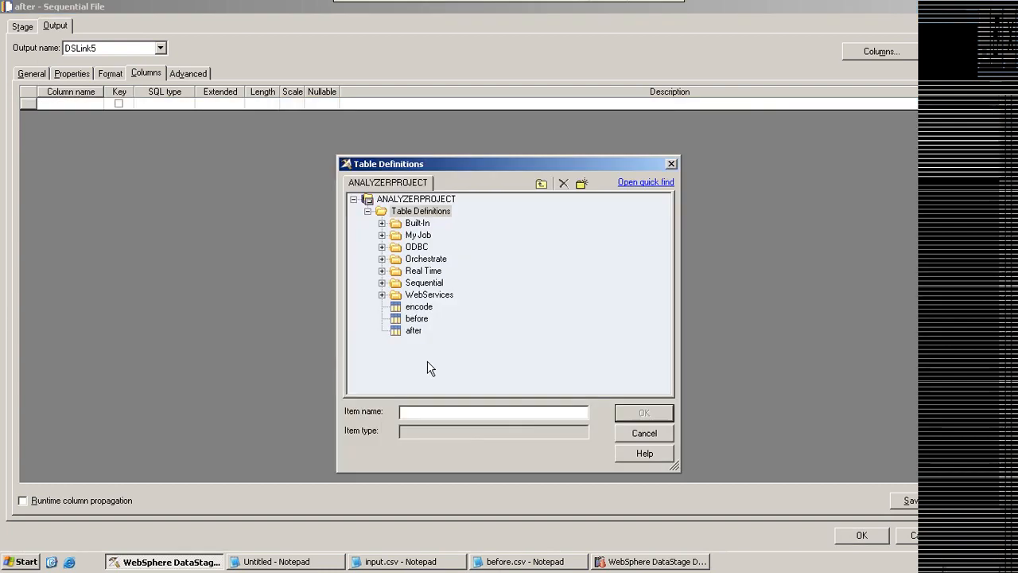
Step: Load the empid, empname, sal and deptno columns from the "after" table definition into the after stage
{"action": "left_click", "coordinate": [403, 333]}
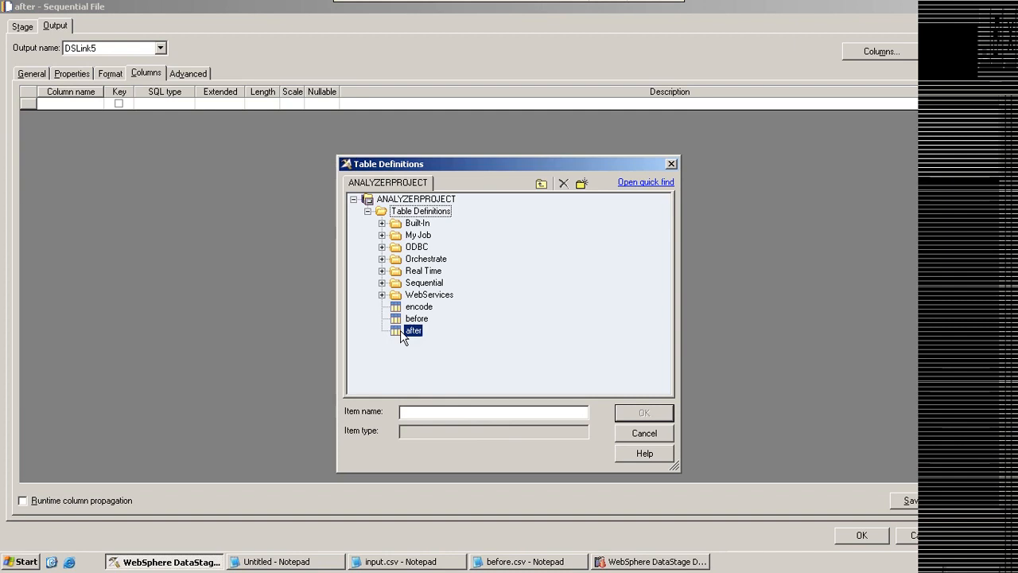
{"action": "double_click", "coordinate": [403, 337]}
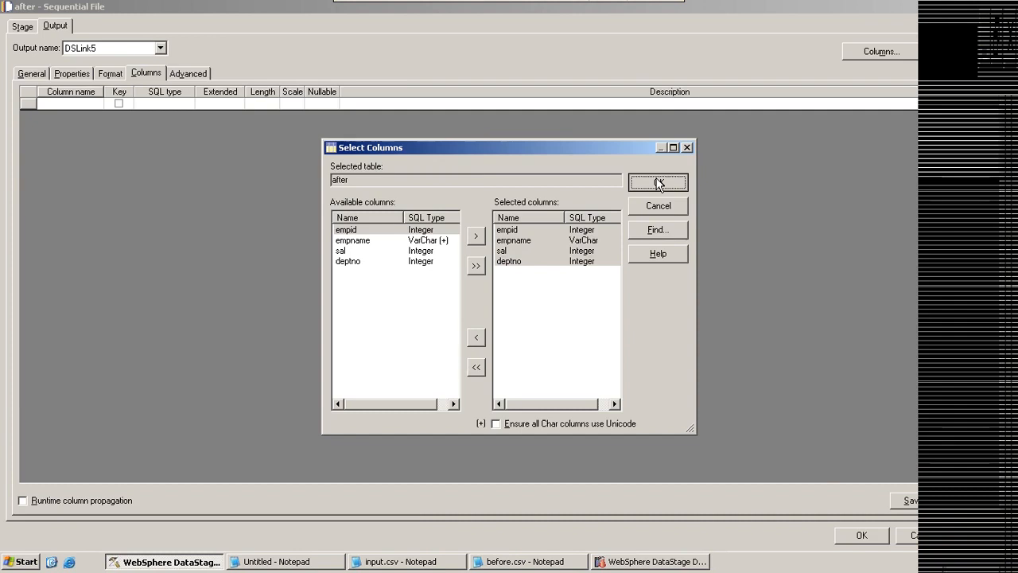
{"action": "left_click", "coordinate": [658, 183]}
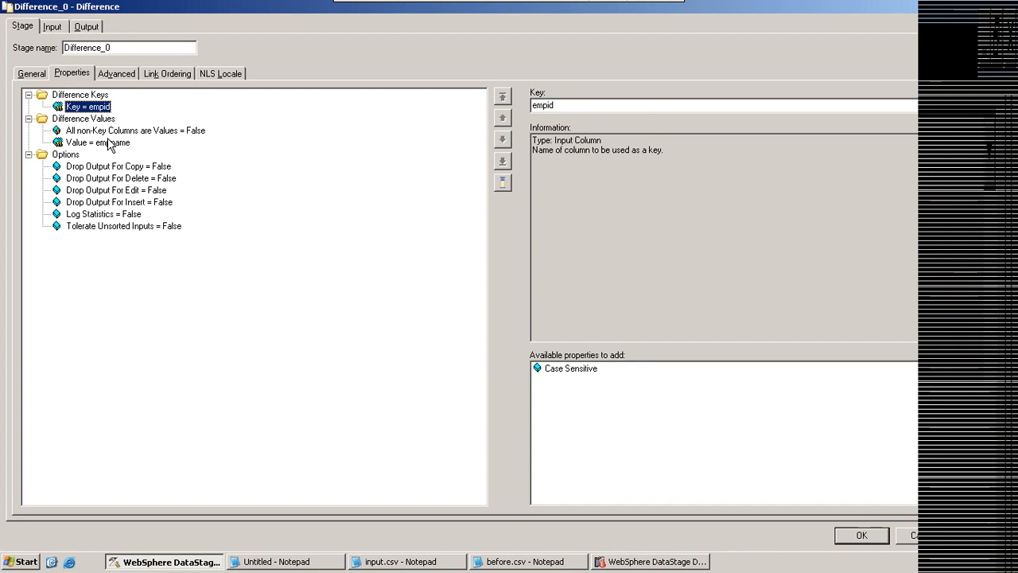
Step: Examine Difference_0's value properties, drop-output, statistics and unsorted-input options and its input columns, then close the stage editor
{"action": "left_click", "coordinate": [92, 133]}
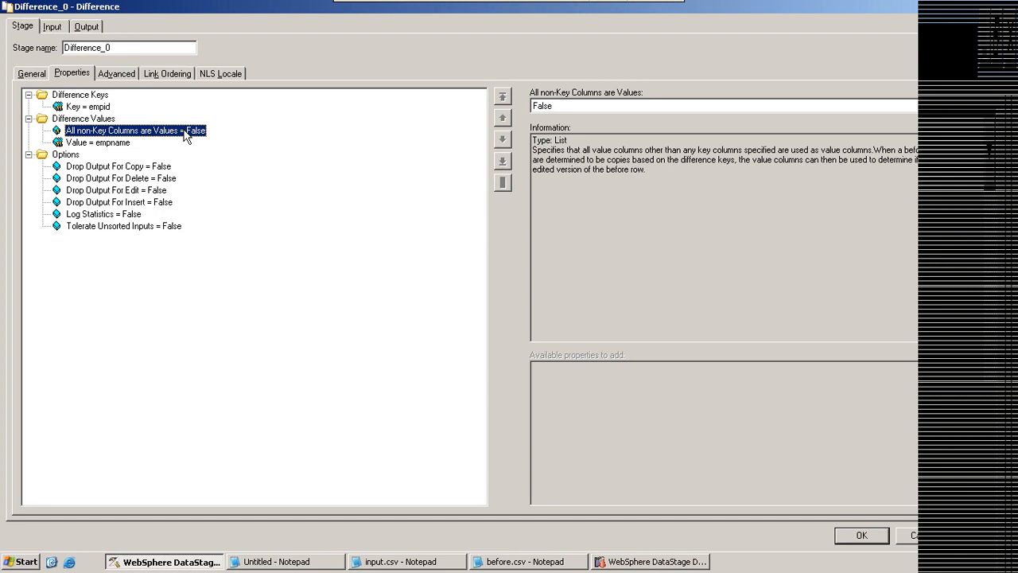
{"action": "left_click", "coordinate": [109, 143]}
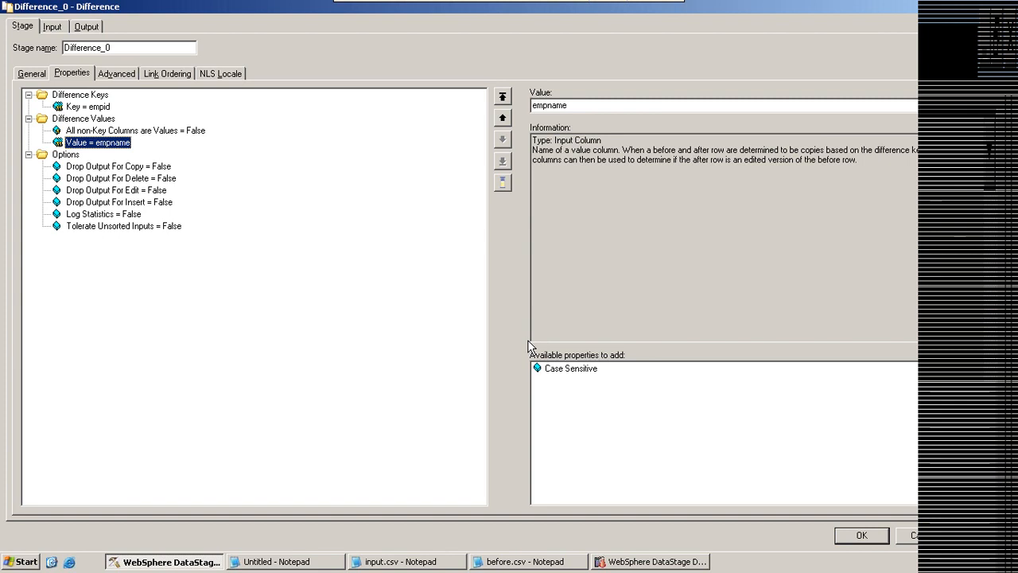
{"action": "left_click", "coordinate": [53, 27]}
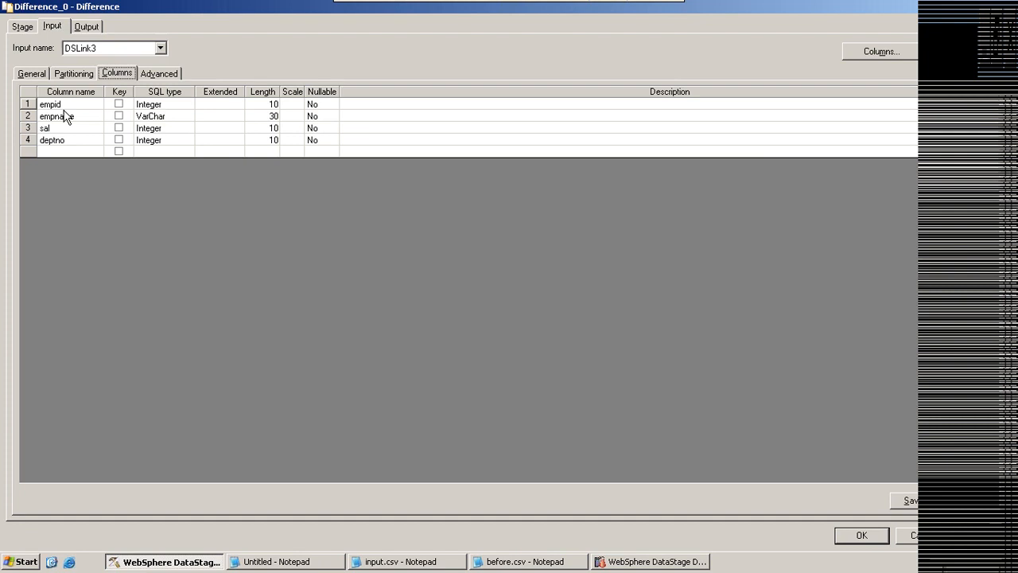
{"action": "left_click", "coordinate": [22, 26]}
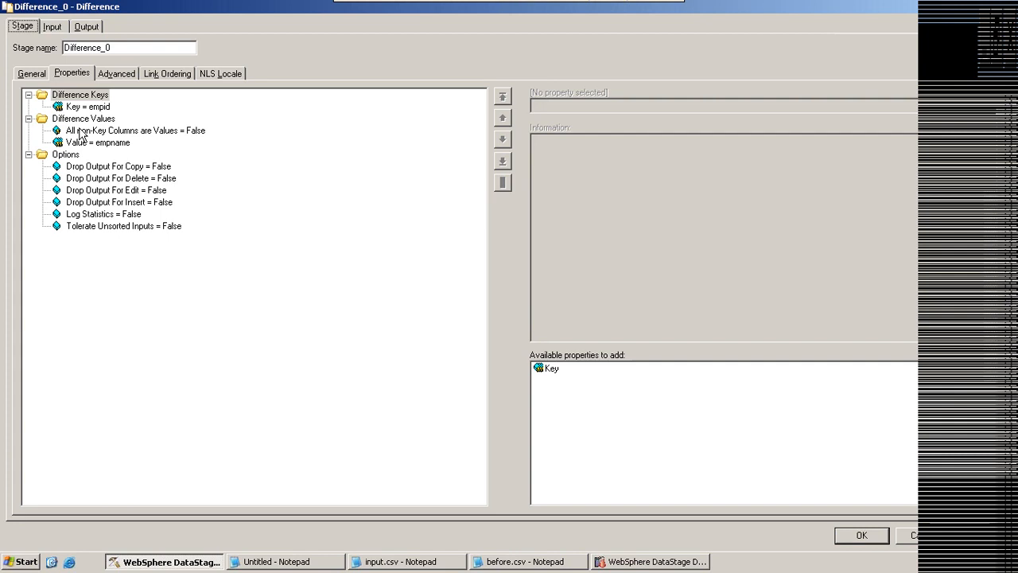
{"action": "left_click", "coordinate": [119, 178]}
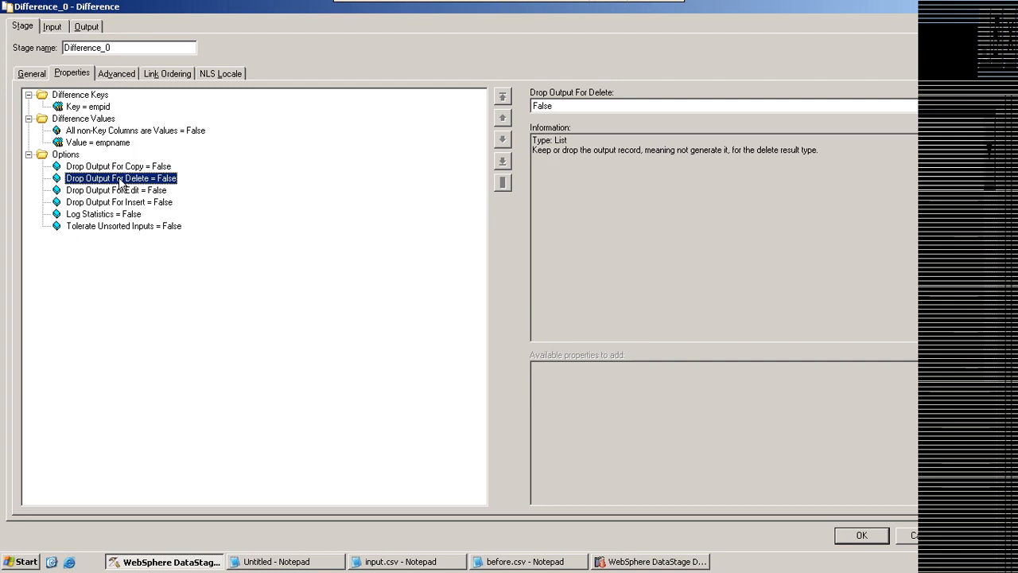
{"action": "left_click", "coordinate": [108, 191]}
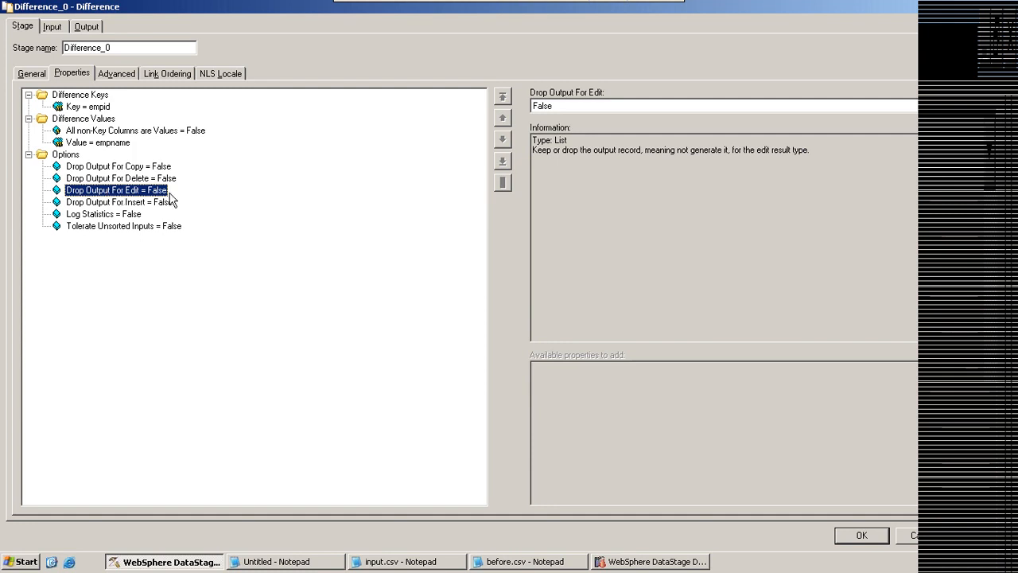
{"action": "left_click", "coordinate": [139, 203]}
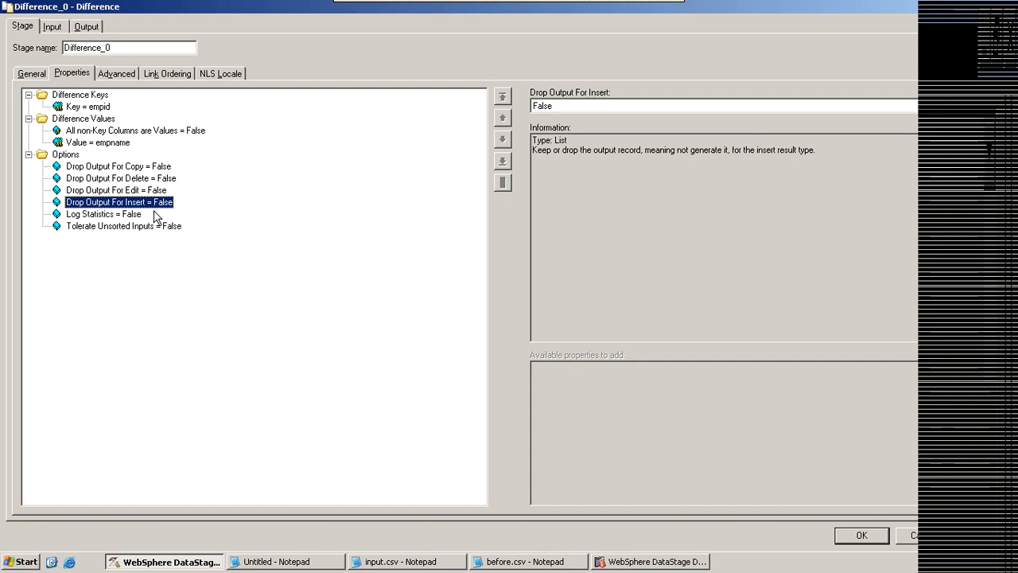
{"action": "left_click", "coordinate": [100, 215]}
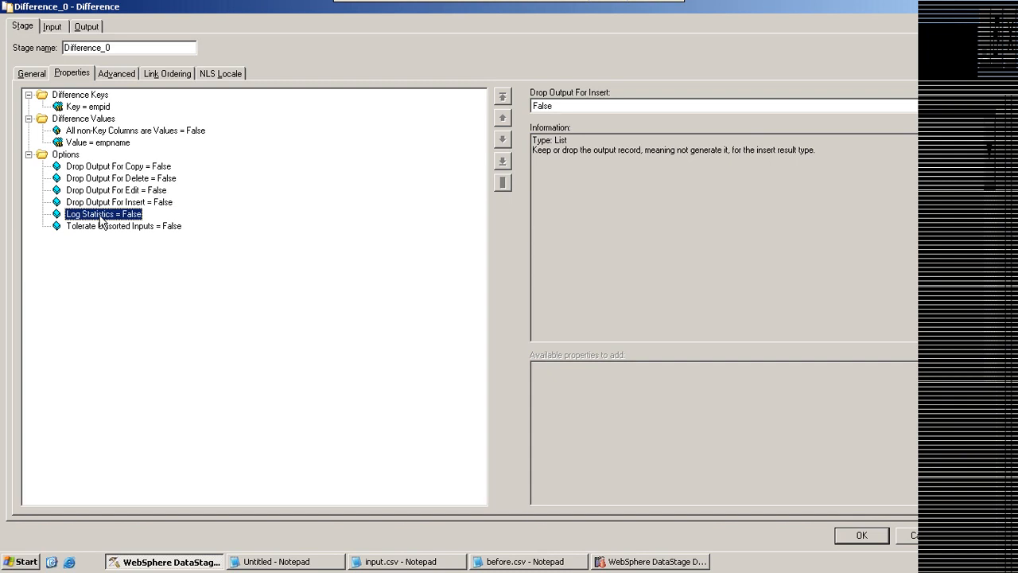
{"action": "left_click", "coordinate": [101, 226]}
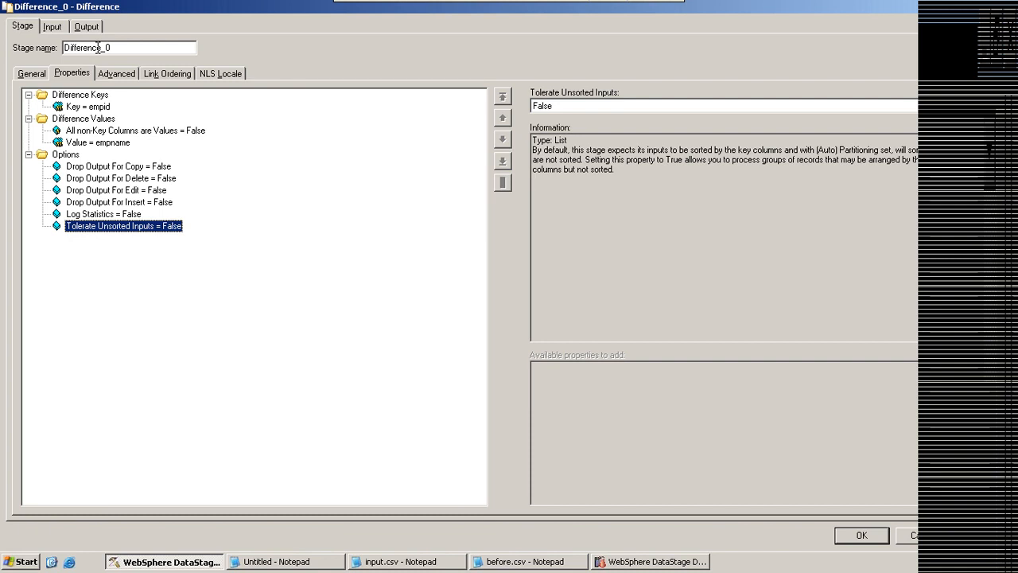
{"action": "left_click", "coordinate": [53, 26]}
{"action": "left_click", "coordinate": [910, 538]}
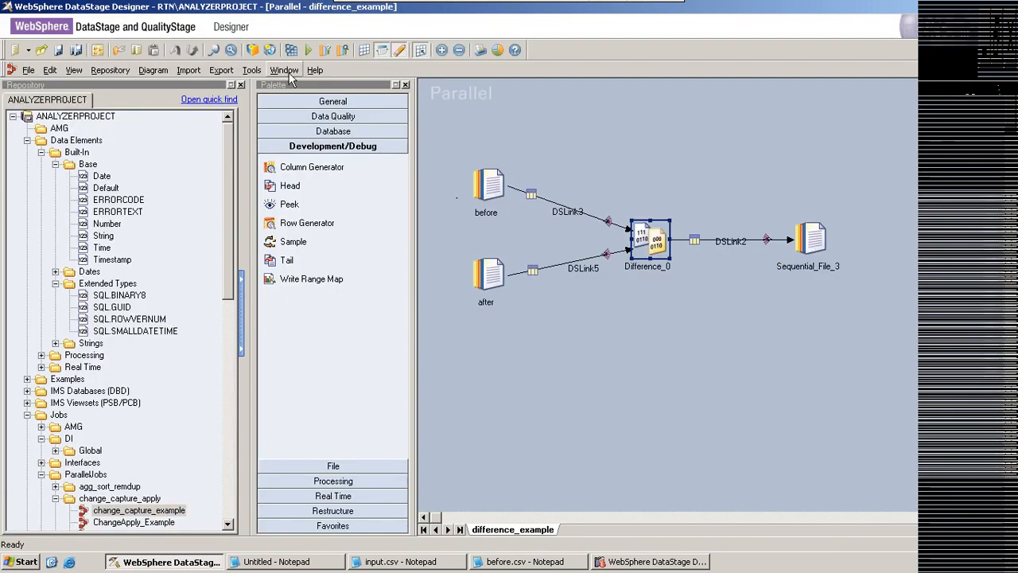
Step: Compile the difference_example job and run it with no warning limit
{"action": "left_click", "coordinate": [291, 50]}
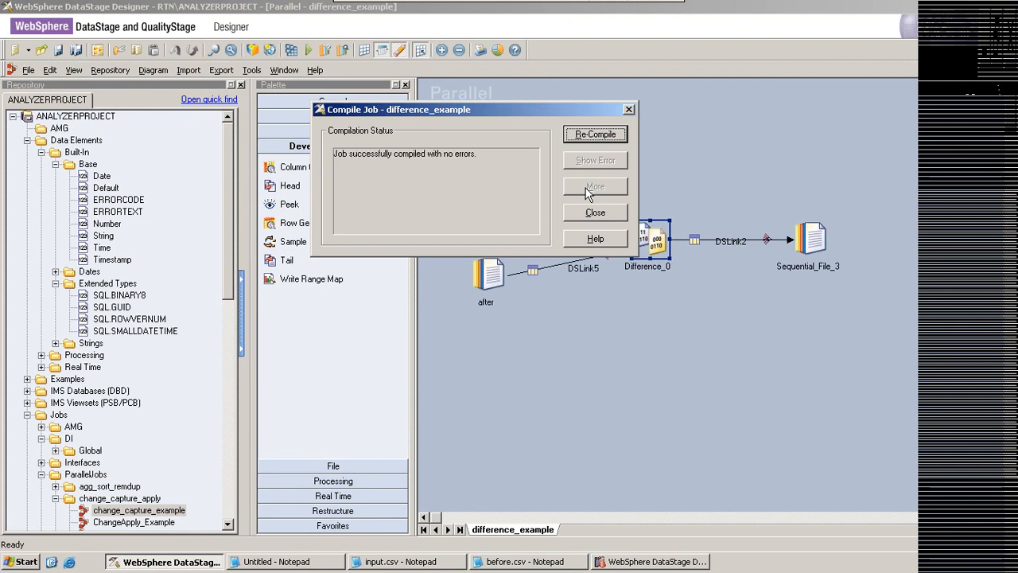
{"action": "left_click", "coordinate": [595, 213]}
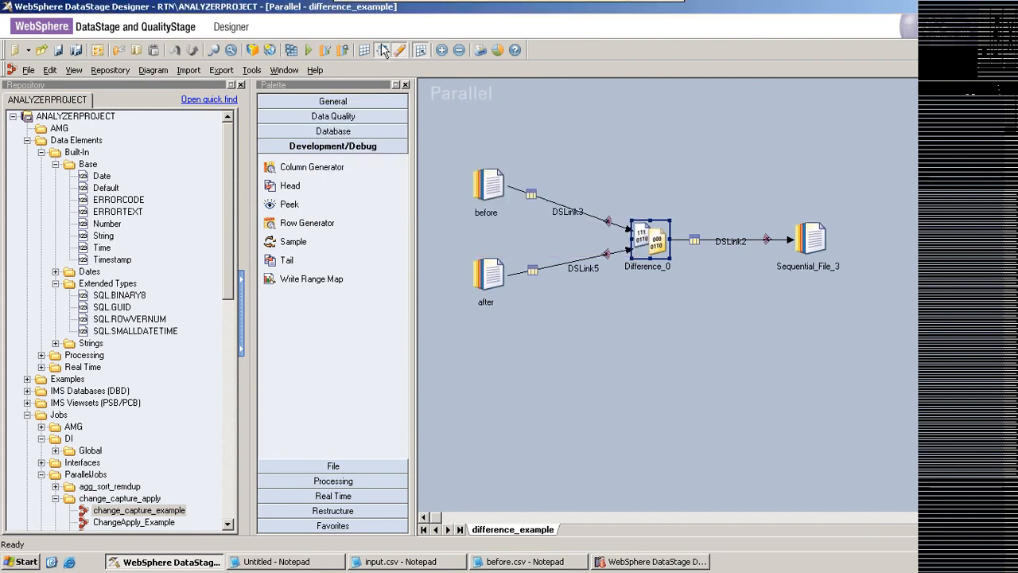
{"action": "left_click", "coordinate": [309, 49]}
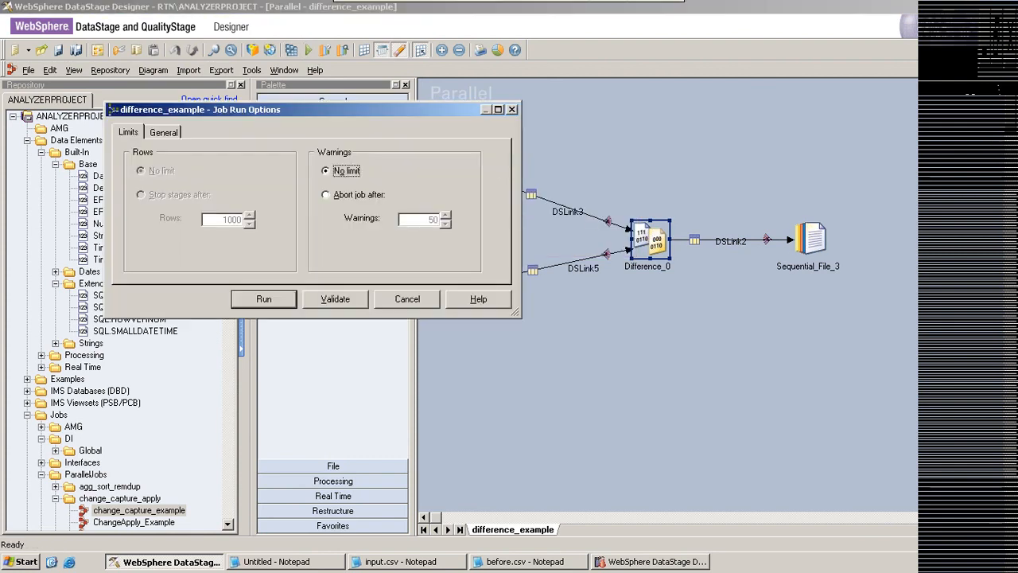
{"action": "left_click", "coordinate": [270, 304]}
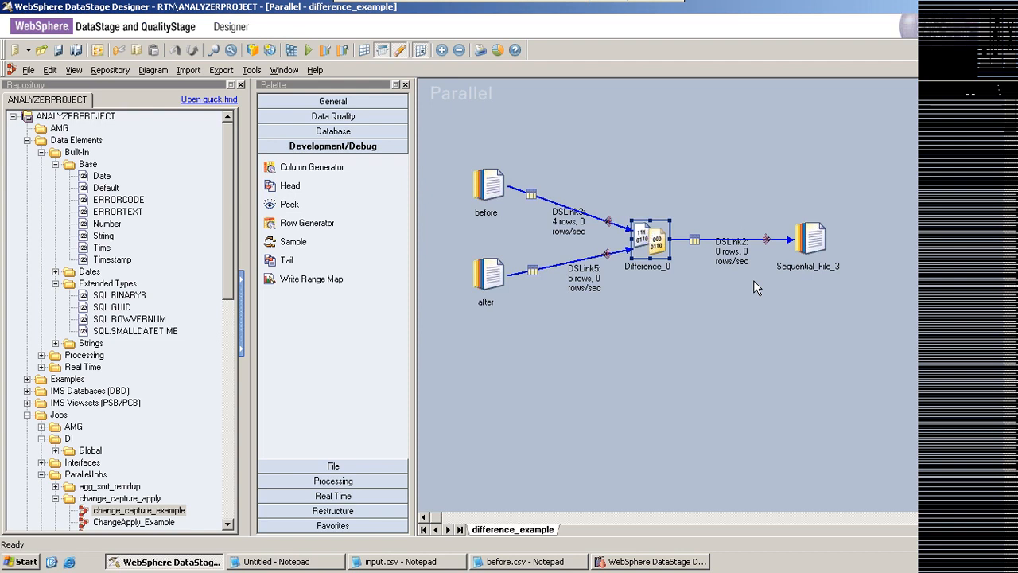
Step: Collapse the Base and Extended Types folders in the repository tree
{"action": "left_click", "coordinate": [55, 165]}
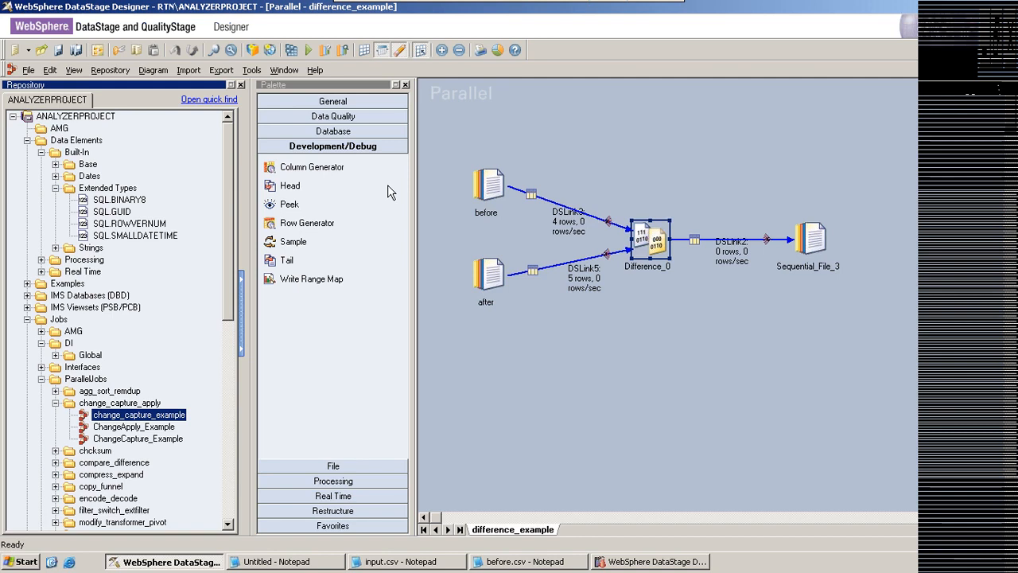
{"action": "left_click", "coordinate": [273, 188]}
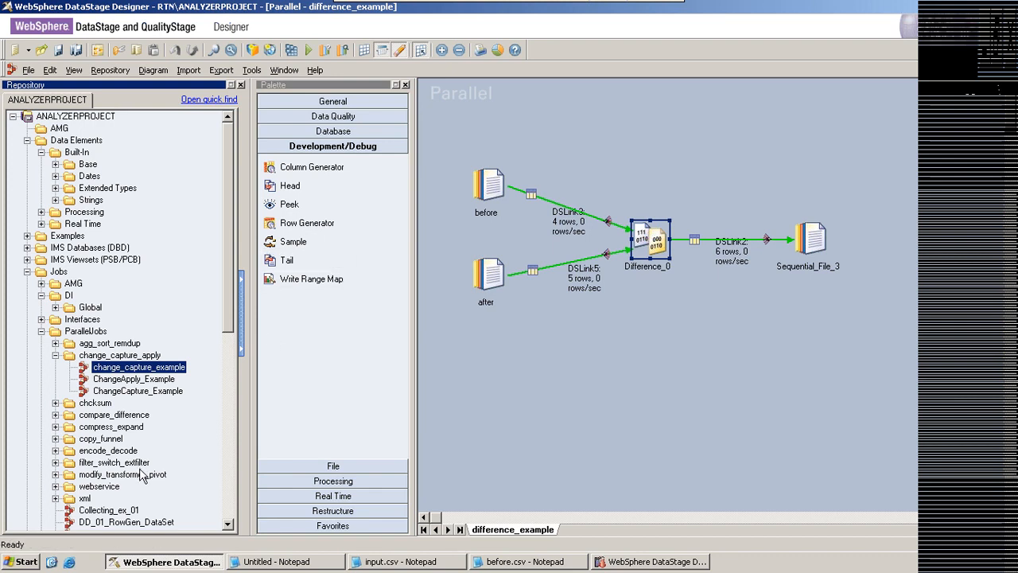
{"action": "left_click", "coordinate": [226, 523]}
{"action": "scroll", "coordinate": [230, 536], "scroll_direction": "down", "scroll_amount": 3}
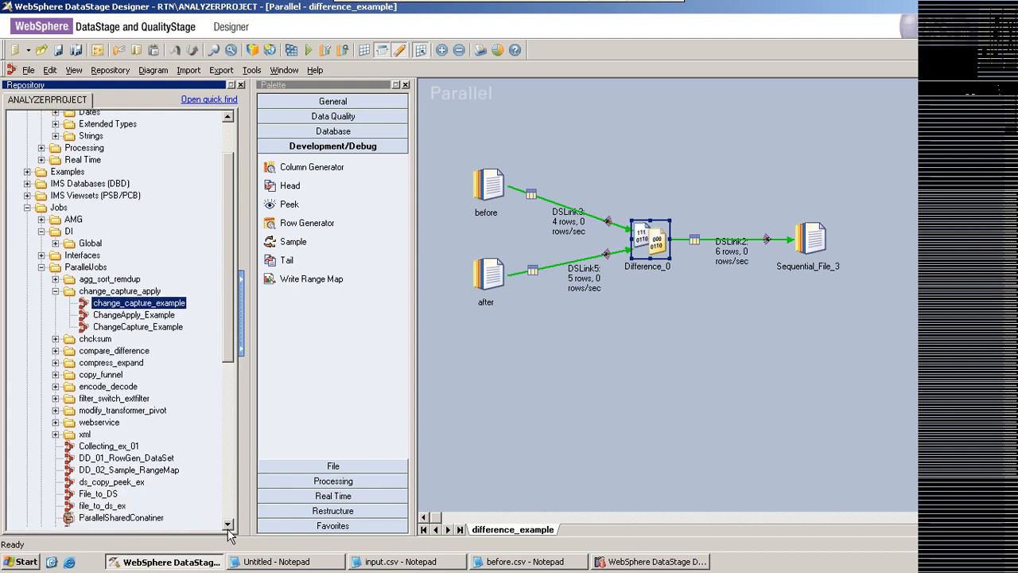
{"action": "left_click", "coordinate": [228, 526]}
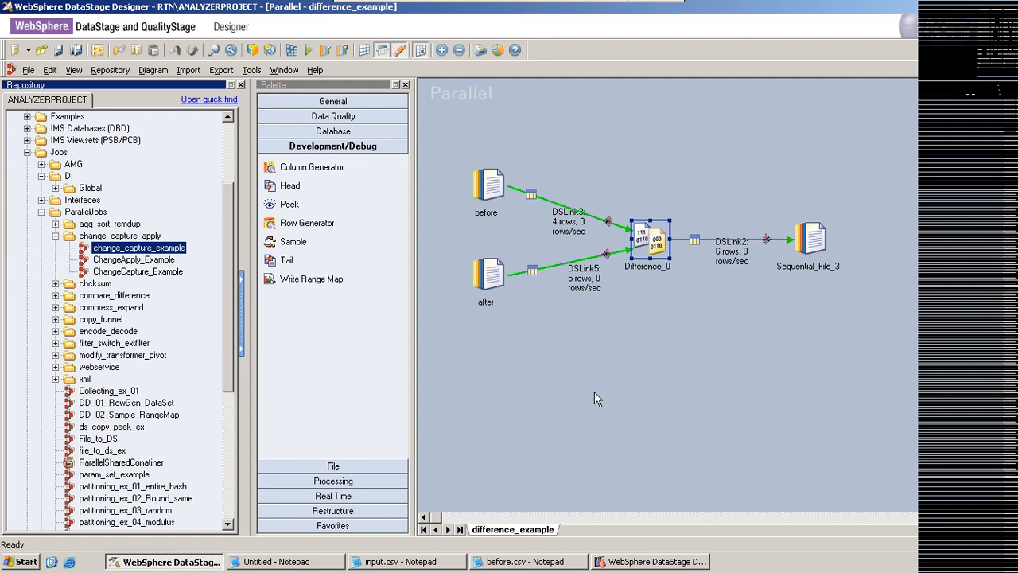
Step: View the DSLink2 data of Sequential_File_3 to examine the diff column for each record
{"action": "right_click", "coordinate": [818, 241]}
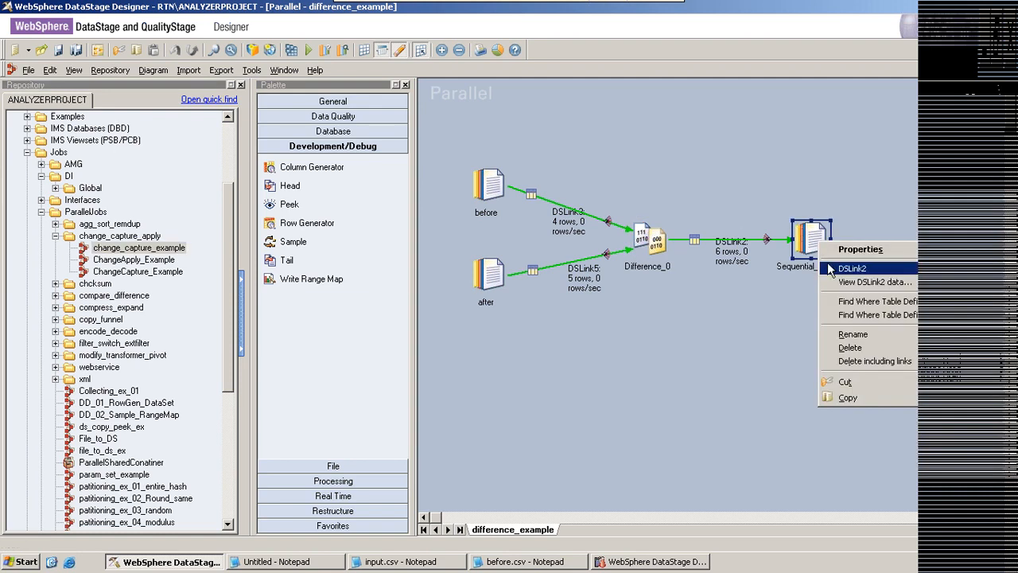
{"action": "left_click", "coordinate": [845, 289]}
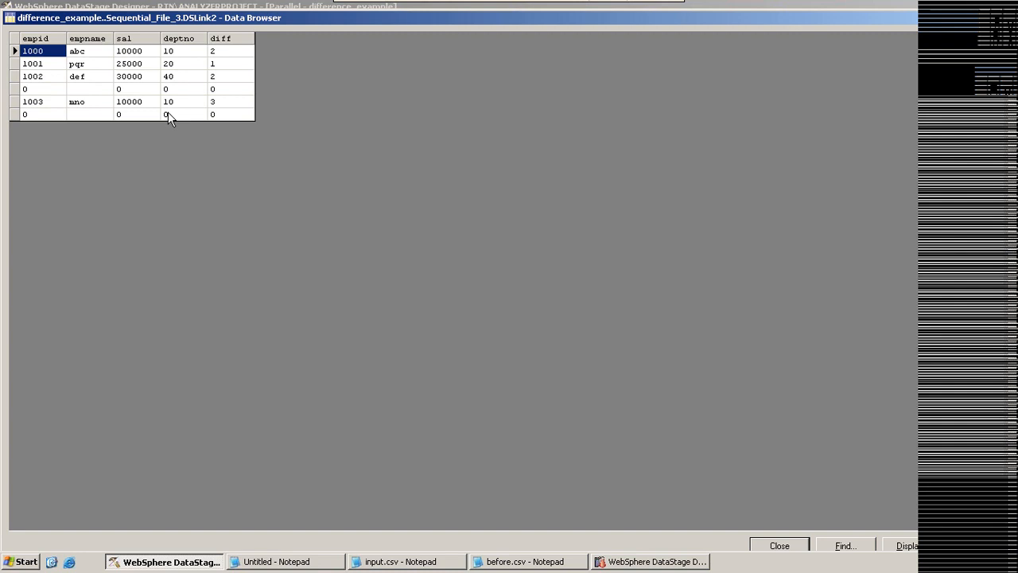
{"action": "key", "text": "Escape"}
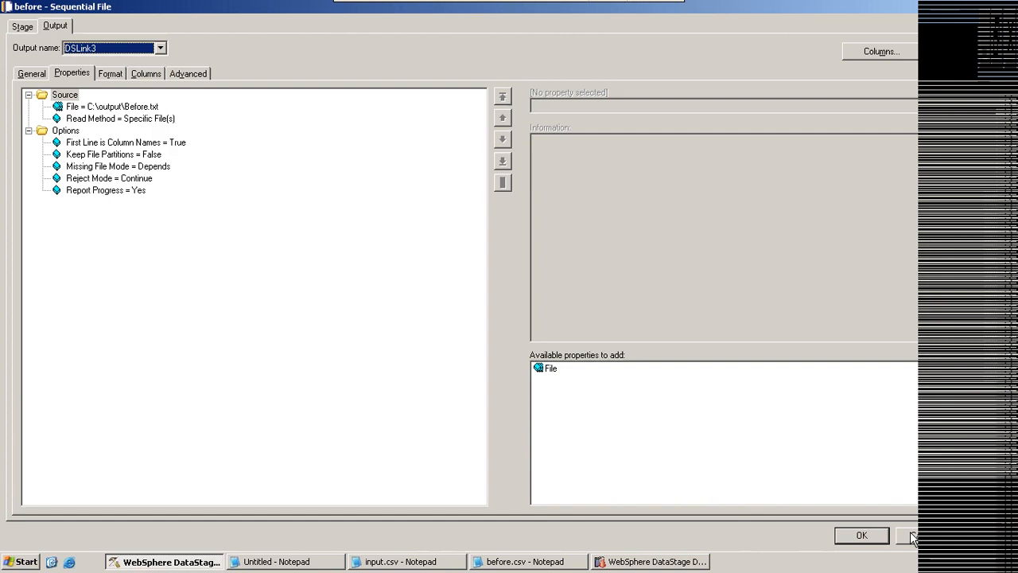
Step: Check the source file paths of the before and after stages and close the before.csv and input.csv Notepad windows
{"action": "left_click", "coordinate": [911, 535]}
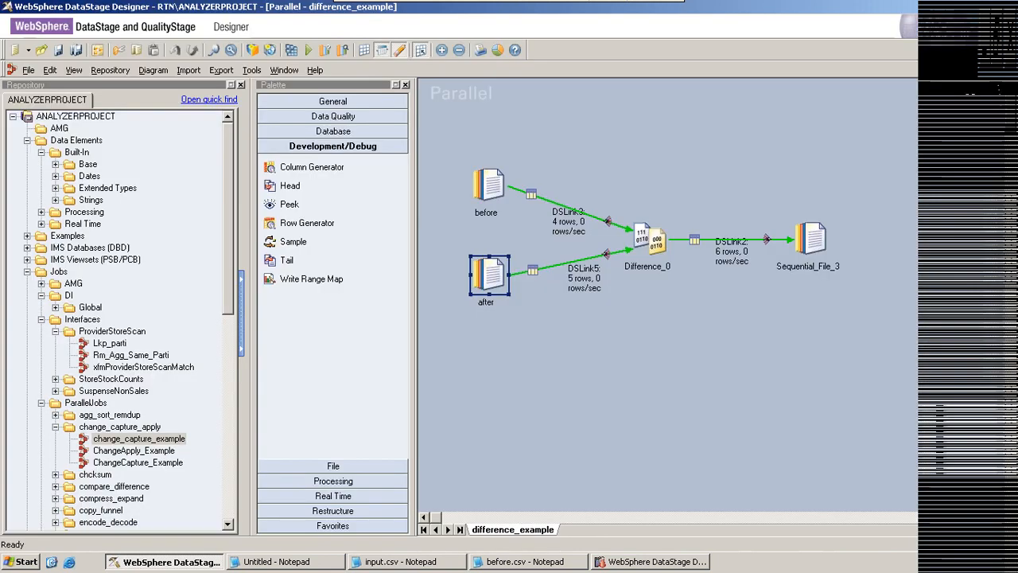
{"action": "left_click", "coordinate": [406, 561]}
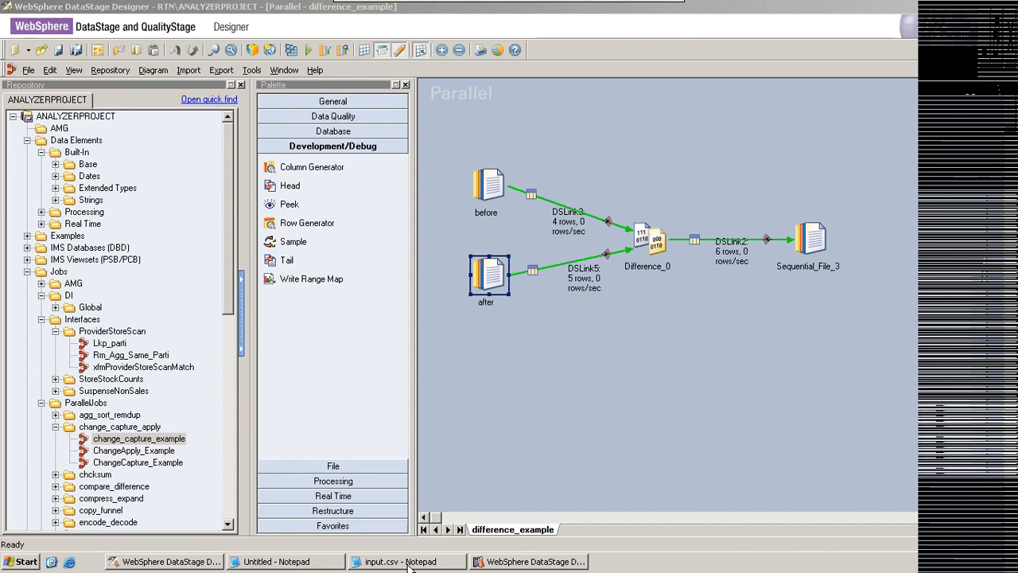
{"action": "left_click", "coordinate": [409, 566]}
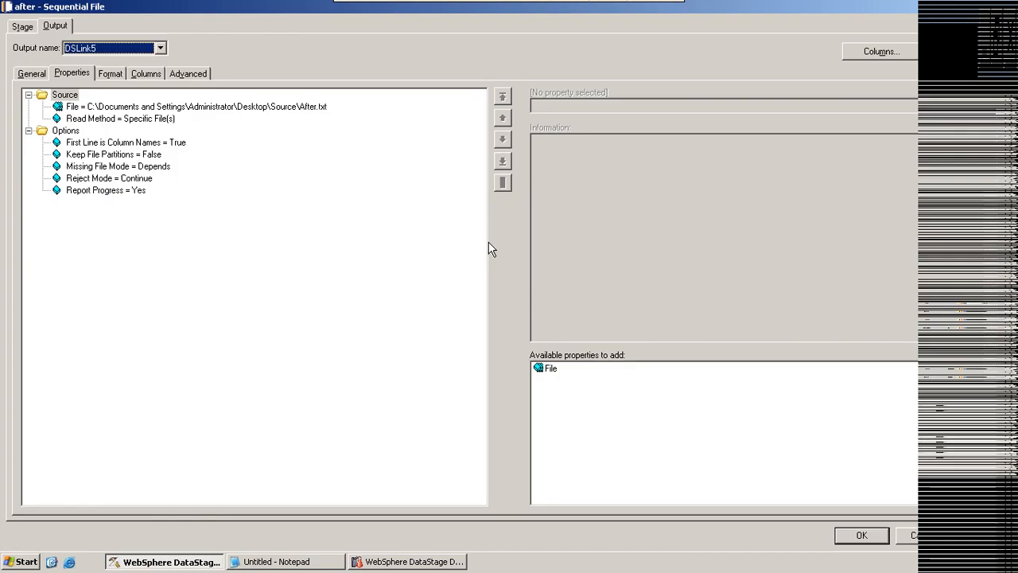
{"action": "key", "text": "Escape"}
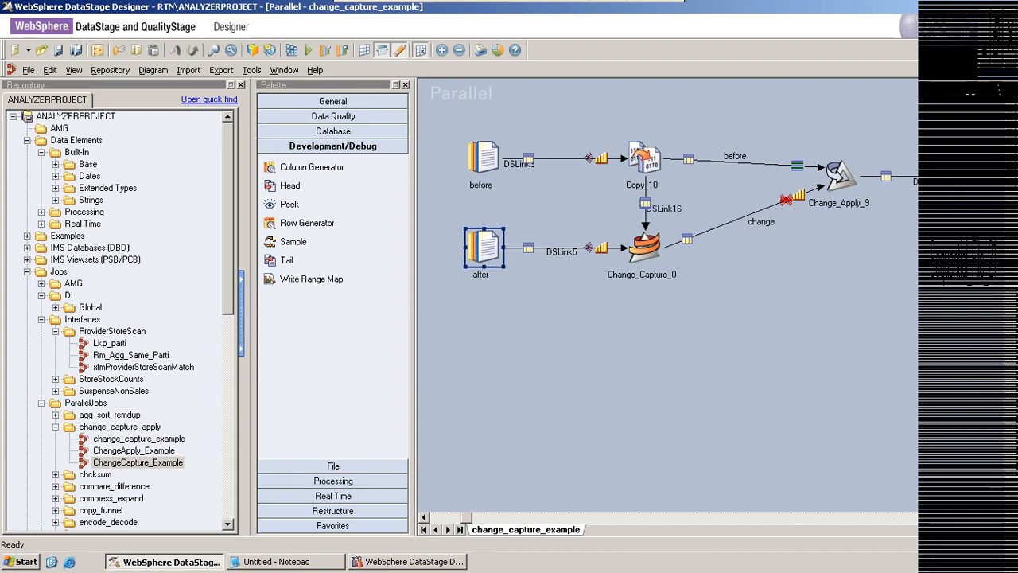
Step: Point the after stage's source file to the C:\output folder and compile the difference_example job
{"action": "double_click", "coordinate": [483, 247]}
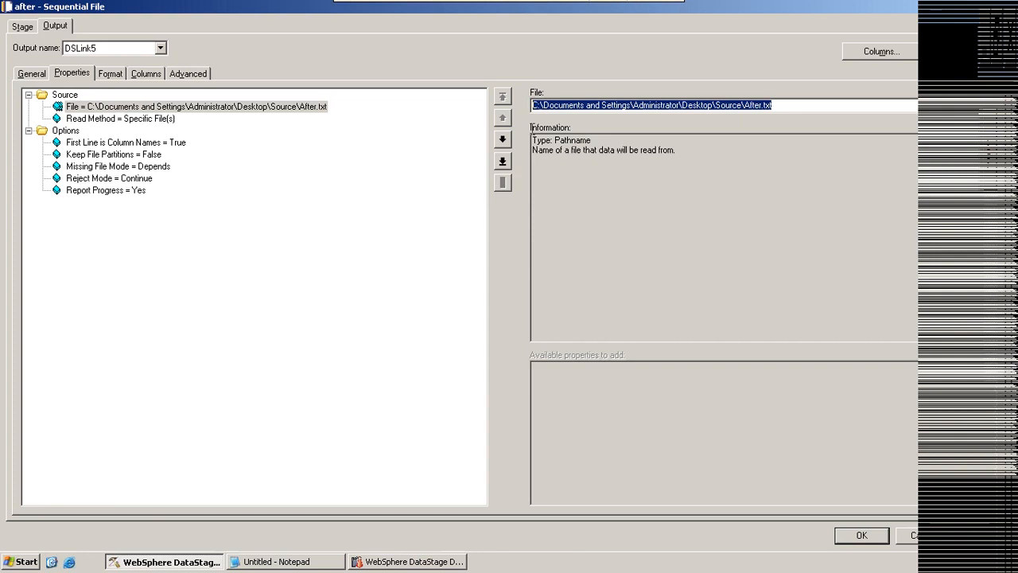
{"action": "type", "text": "C:\\output"}
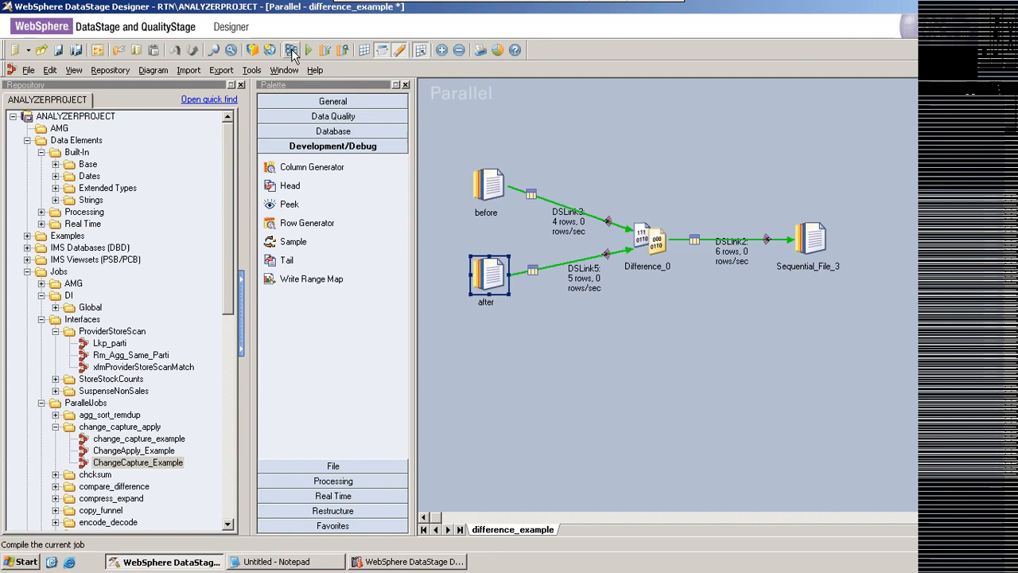
{"action": "left_click", "coordinate": [292, 50]}
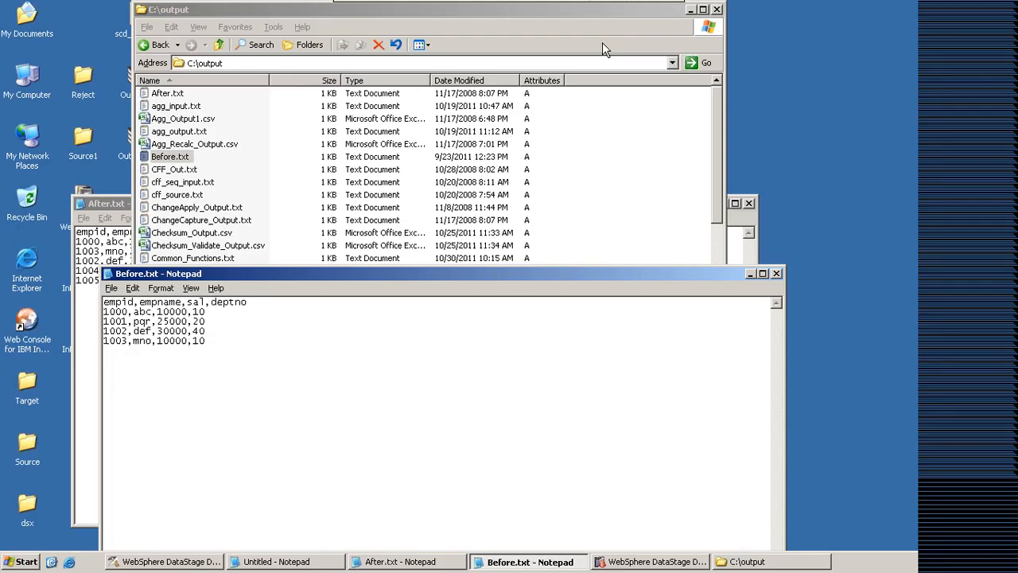
Step: Annotate the four employee records in Before.txt with the change markers c, d, c and e
{"action": "left_click", "coordinate": [691, 10]}
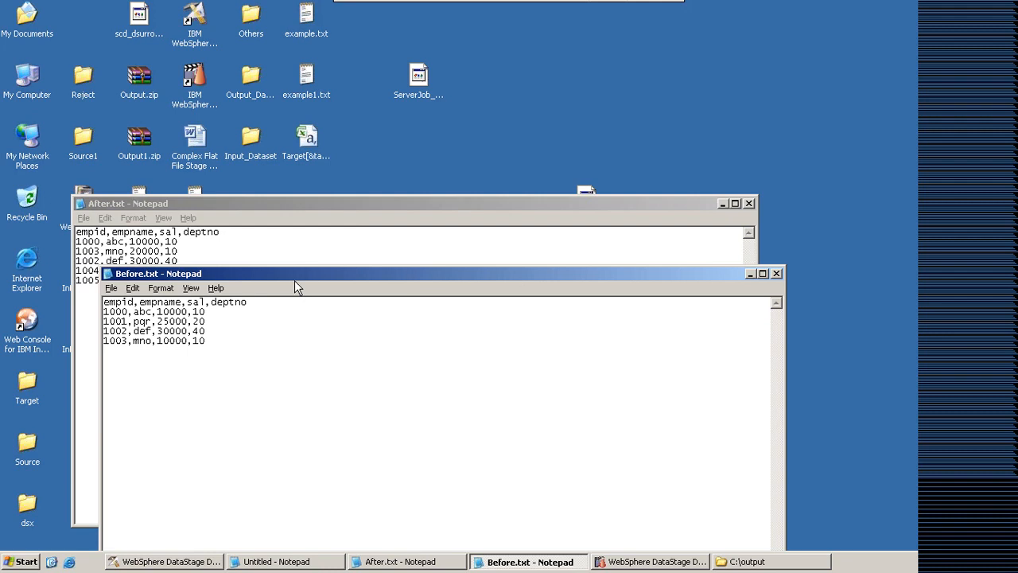
{"action": "left_click", "coordinate": [165, 561]}
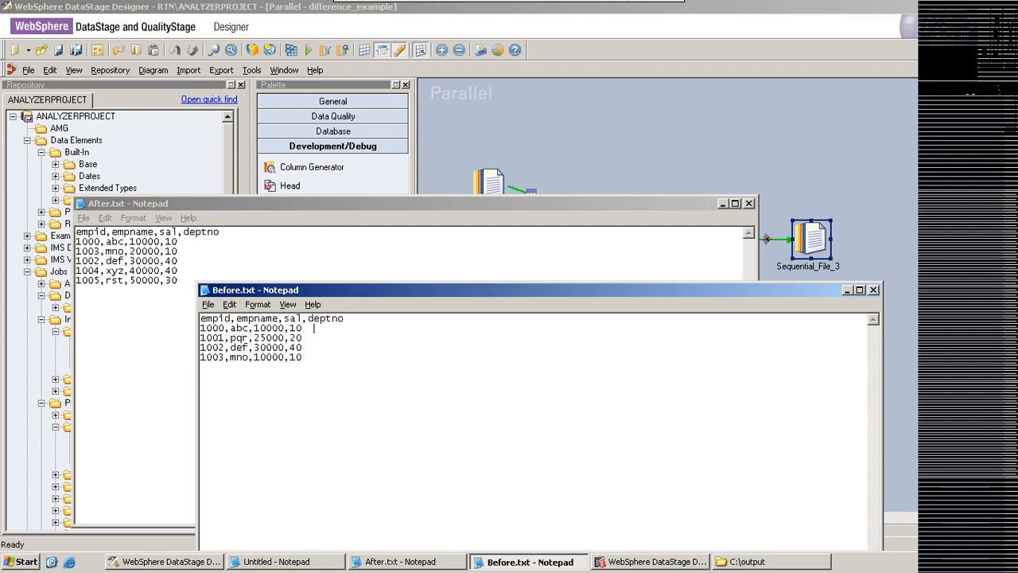
{"action": "key", "text": "Tab"}
{"action": "type", "text": "c"}
{"action": "key", "text": "Down"}
{"action": "key", "text": "Tab"}
{"action": "type", "text": "d"}
{"action": "type", "text": "c"}
{"action": "type", "text": "e"}
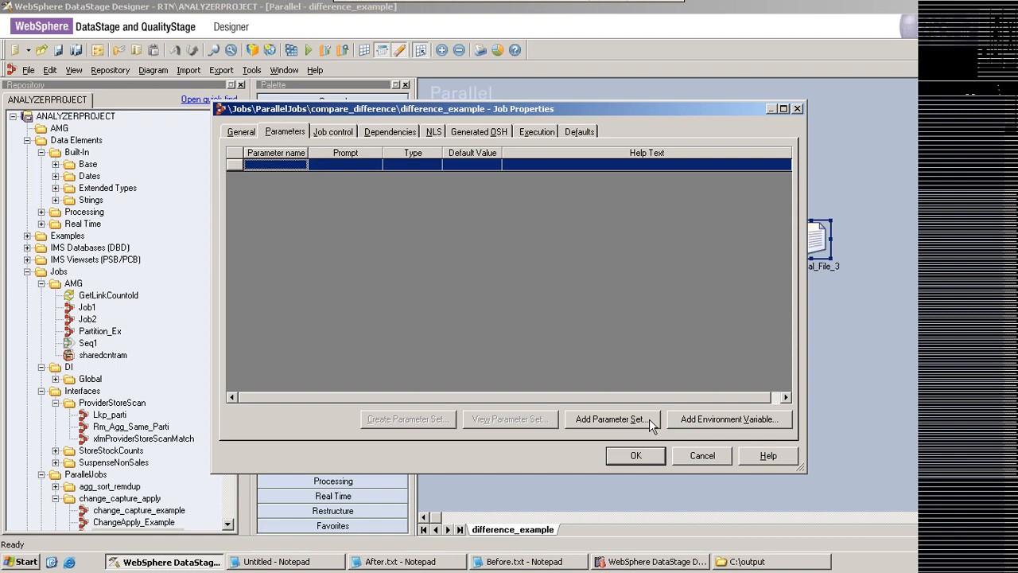
Step: Accept the job properties, then set Hash partitioning with a unique ascending sort on empid for the Difference stage's input links
{"action": "left_click", "coordinate": [626, 455]}
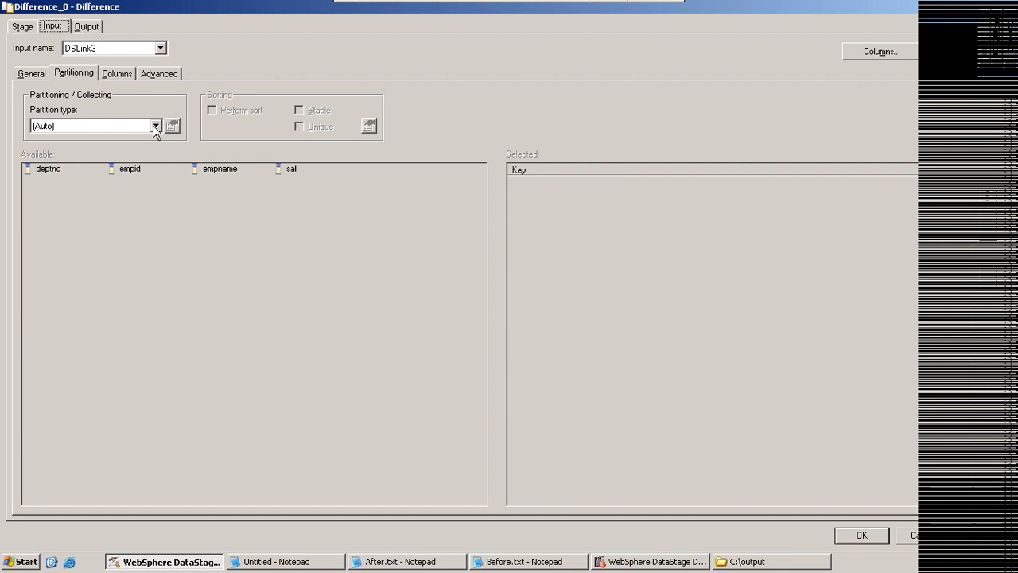
{"action": "left_click", "coordinate": [156, 126]}
{"action": "left_click", "coordinate": [138, 172]}
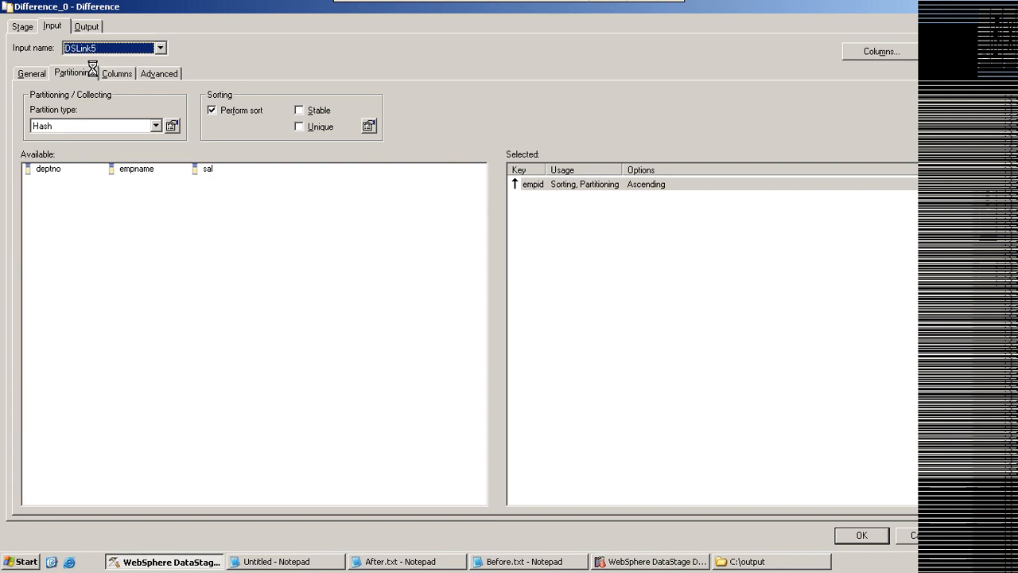
{"action": "key", "text": "alt+u"}
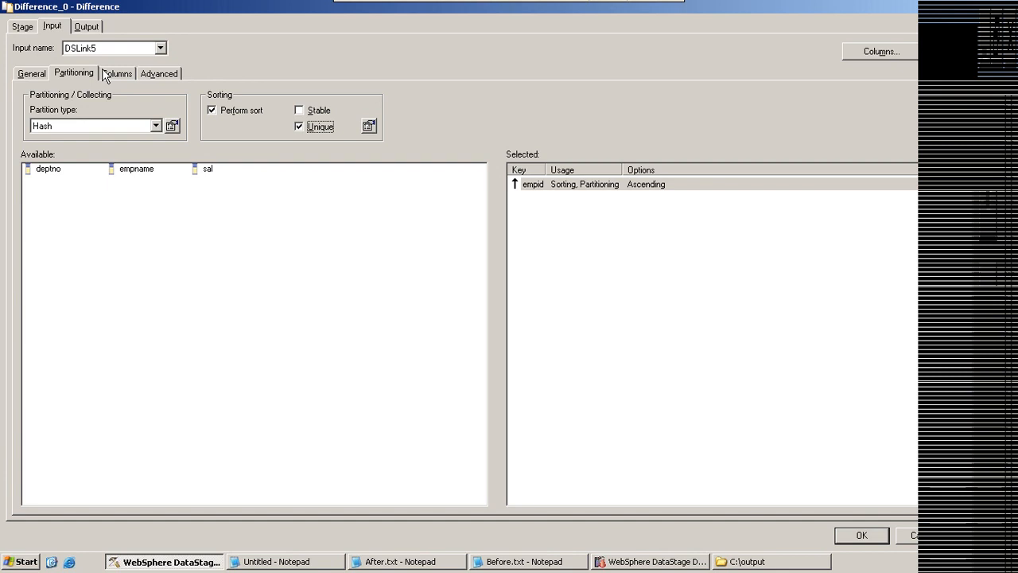
{"action": "left_click", "coordinate": [112, 47]}
{"action": "left_click", "coordinate": [102, 62]}
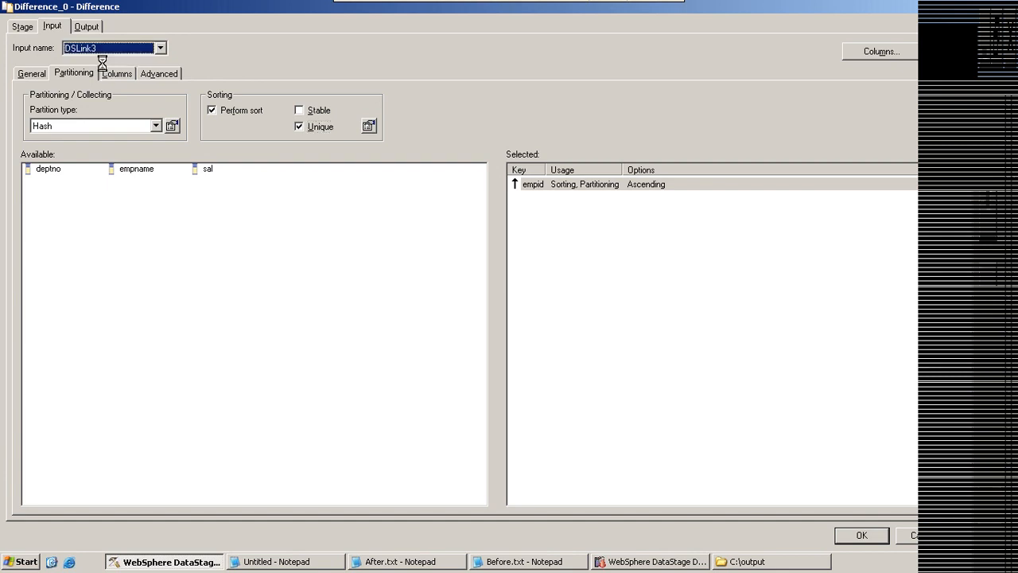
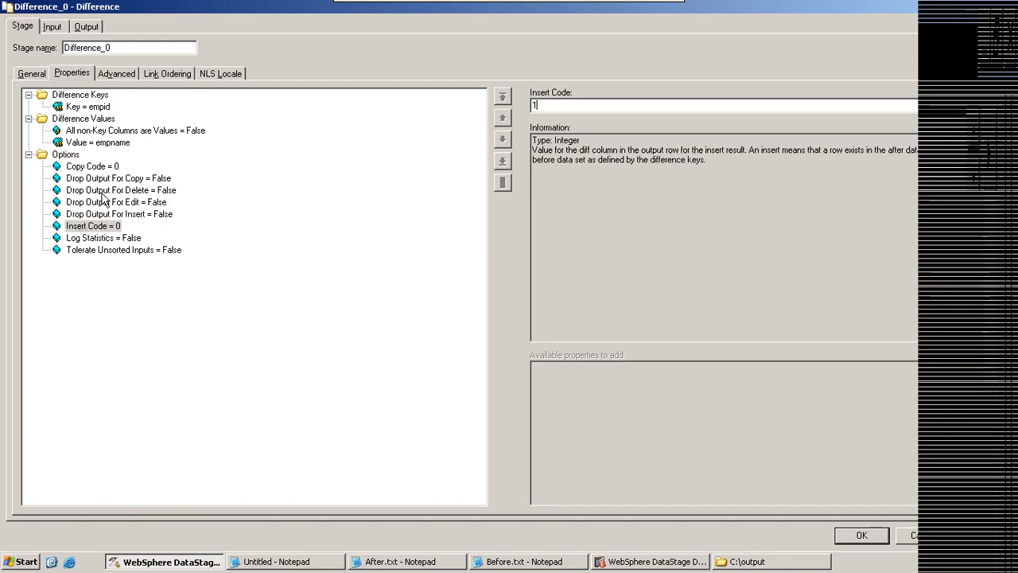
Step: Set the Difference stage's Insert Code to 1, Delete Code to 2 and Edit Code to 3, and review its input links
{"action": "left_click", "coordinate": [66, 155]}
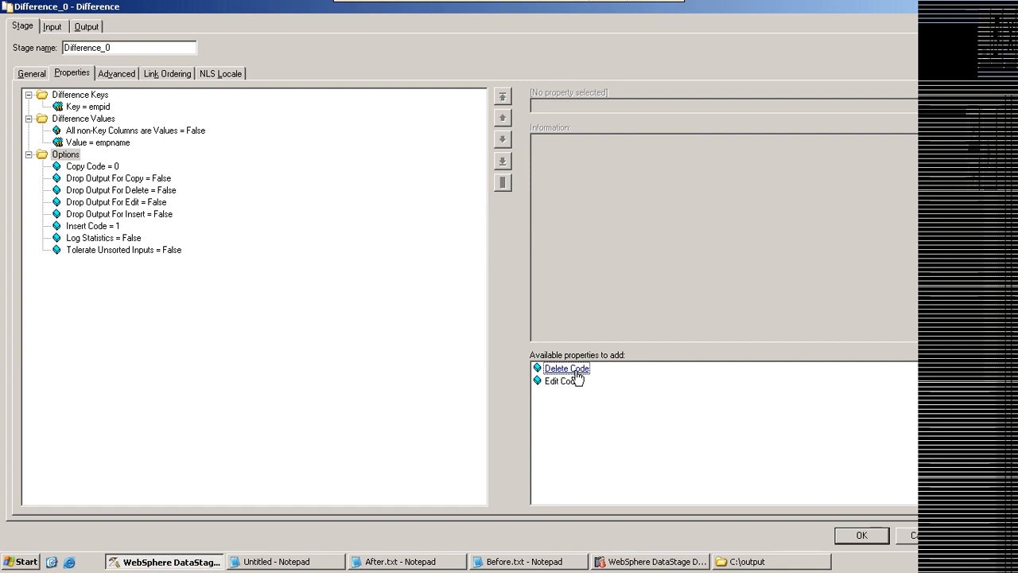
{"action": "double_click", "coordinate": [578, 380]}
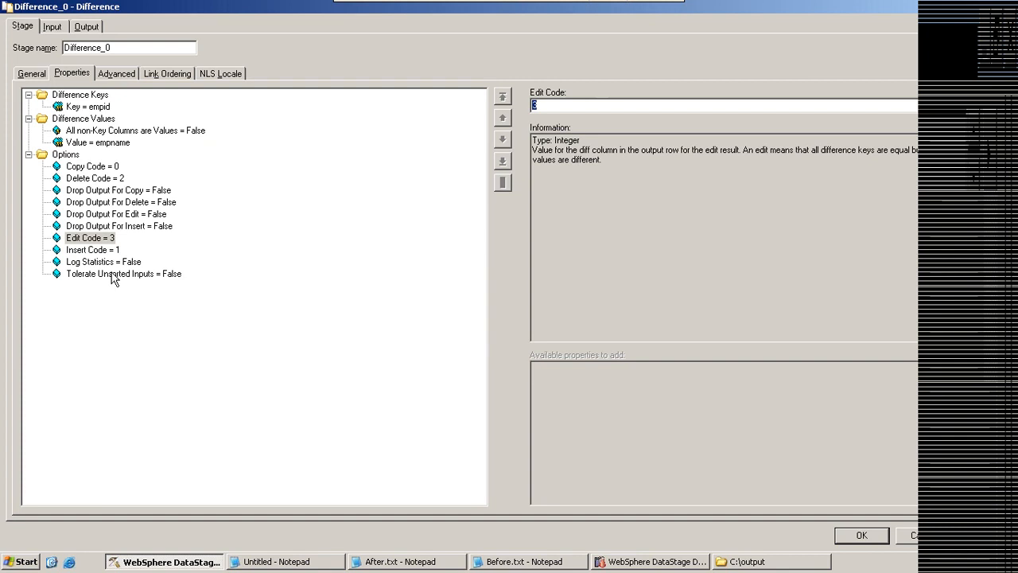
{"action": "left_click", "coordinate": [52, 26]}
{"action": "left_click", "coordinate": [160, 48]}
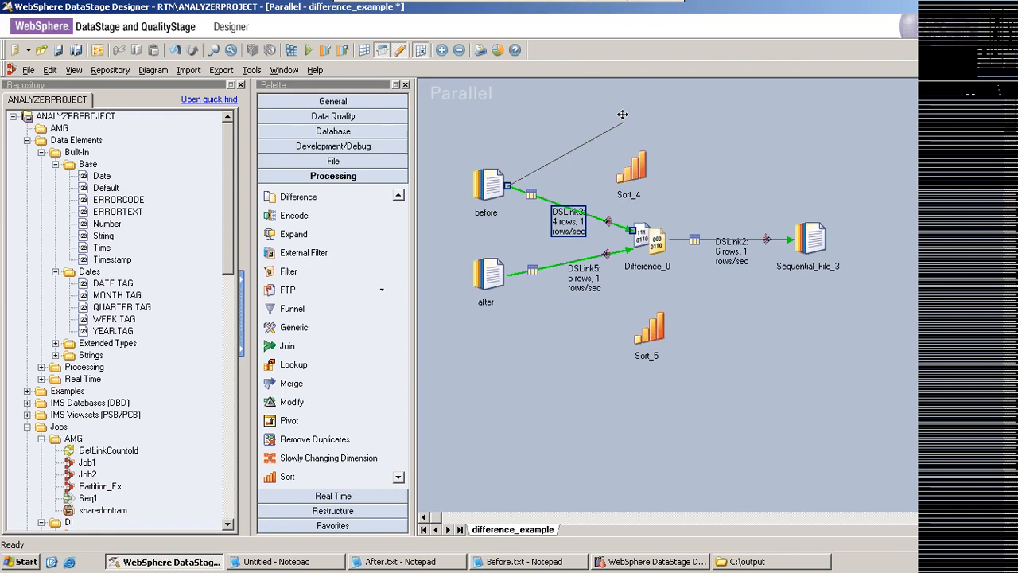
Step: Route the before and after links through Sort_4 and Sort_5 into Difference_0, sorting on empid in ascending order
{"action": "left_click_drag", "start_coordinate": [622, 115], "coordinate": [632, 169]}
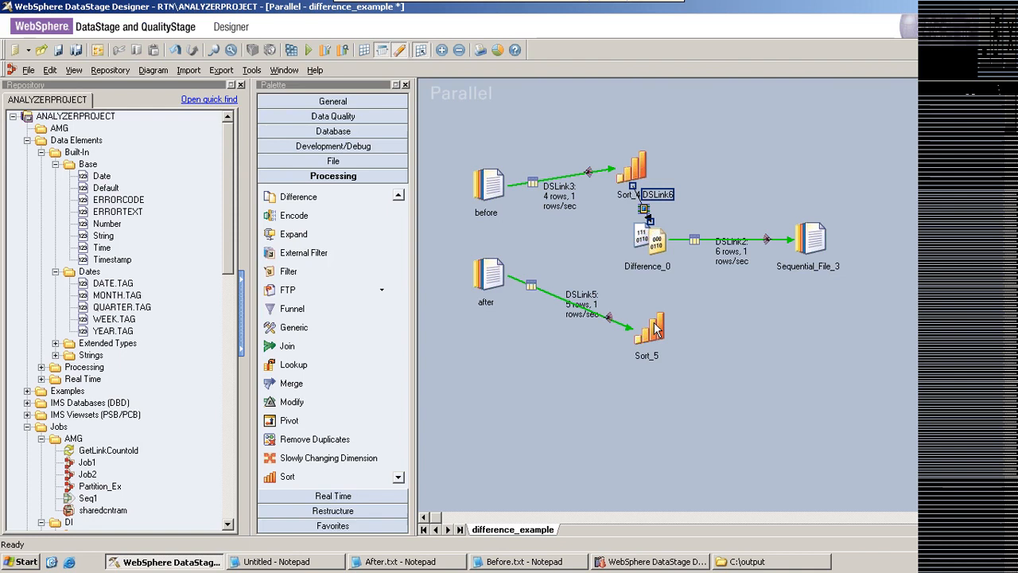
{"action": "left_click_drag", "start_coordinate": [657, 330], "coordinate": [649, 241]}
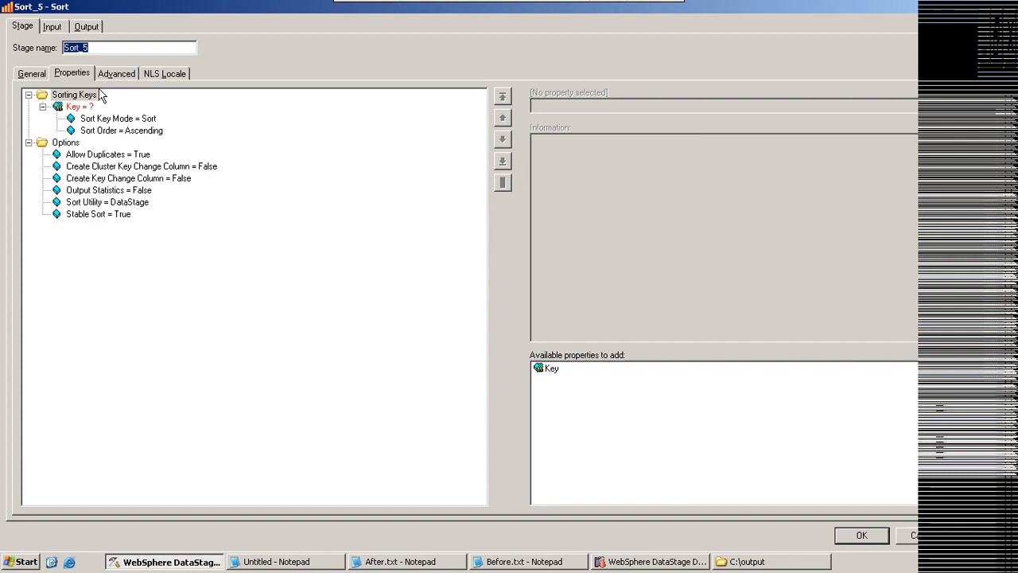
{"action": "left_click", "coordinate": [82, 26]}
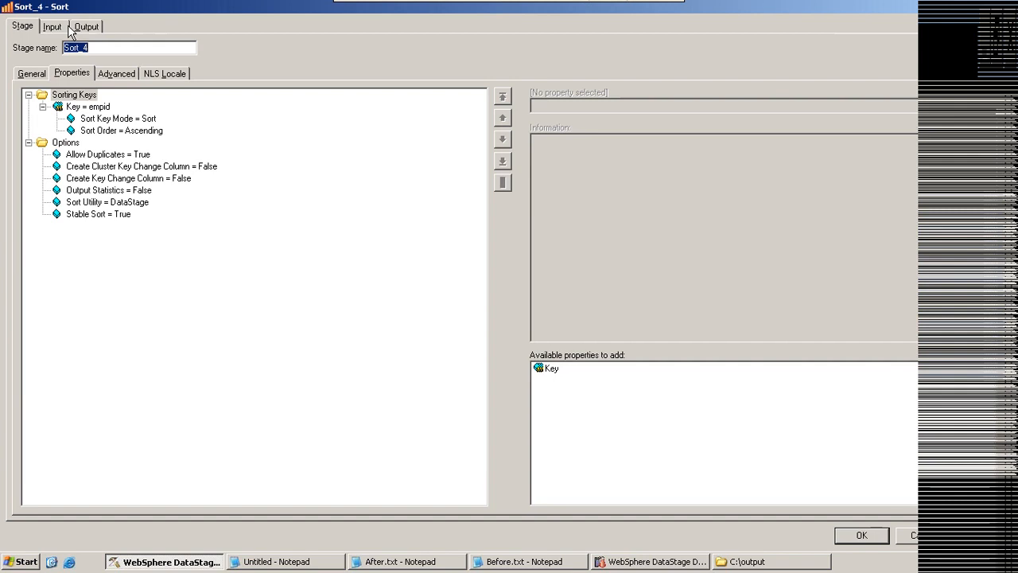
{"action": "left_click", "coordinate": [83, 27]}
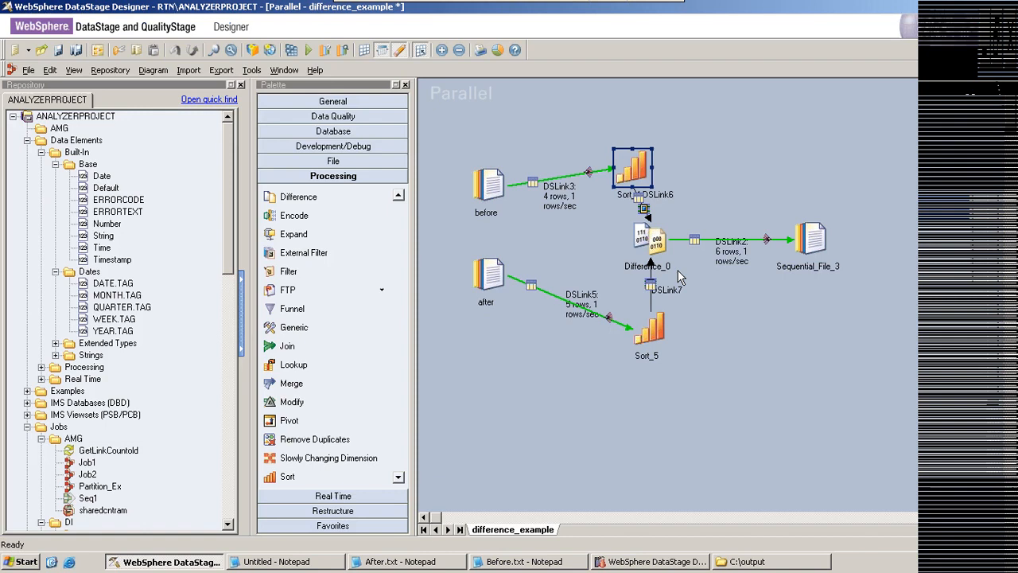
Step: Compile and run difference_example with the ram.apt configuration file and request the DSLink2 data of Sequential_File_3
{"action": "left_click", "coordinate": [290, 49]}
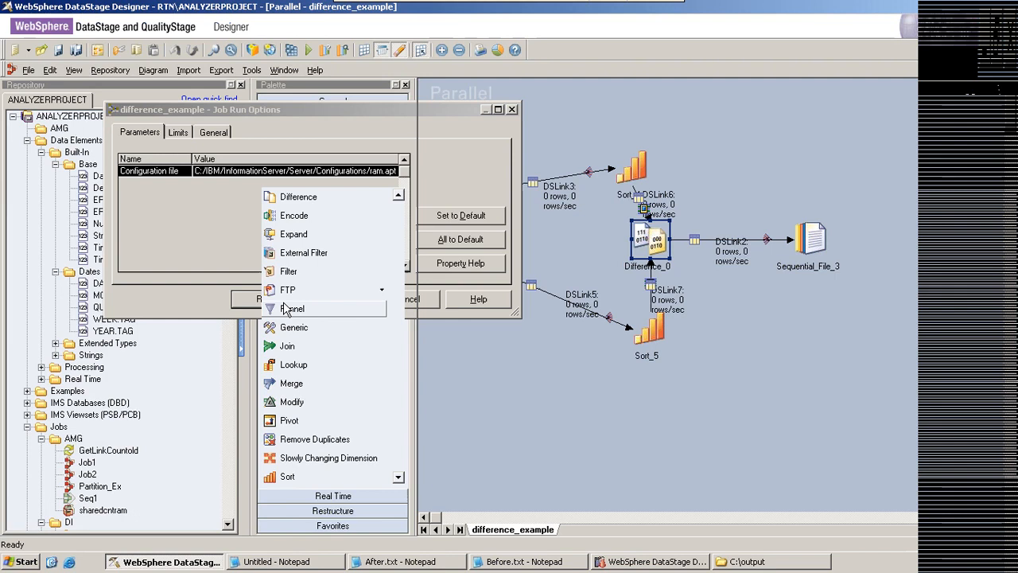
{"action": "right_click", "coordinate": [810, 236]}
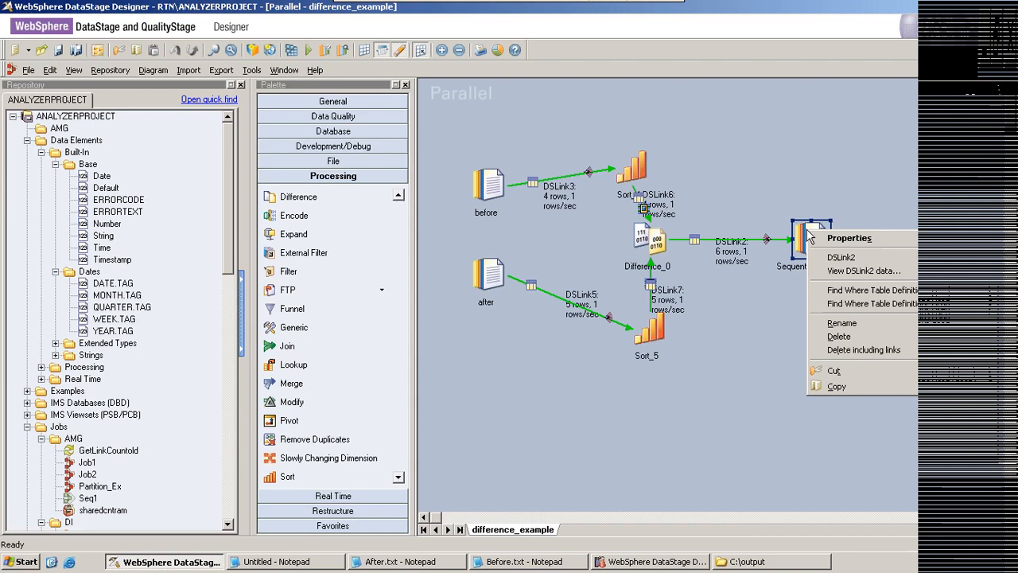
{"action": "left_click", "coordinate": [843, 270]}
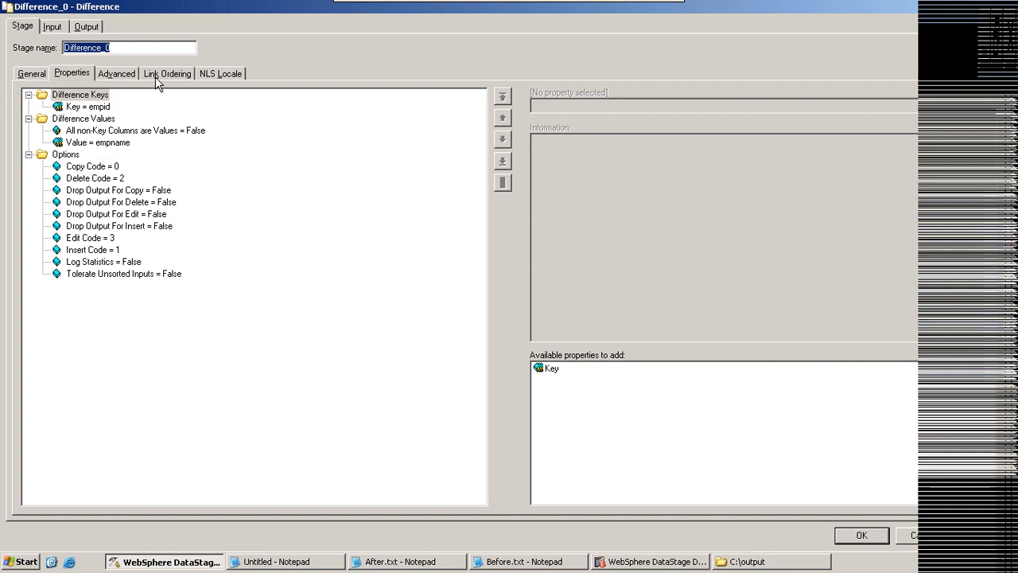
Step: Check the Difference stage's input link ordering and view the DSLink2 data of Sequential_File_3 with 30 rows to display
{"action": "left_click", "coordinate": [156, 75]}
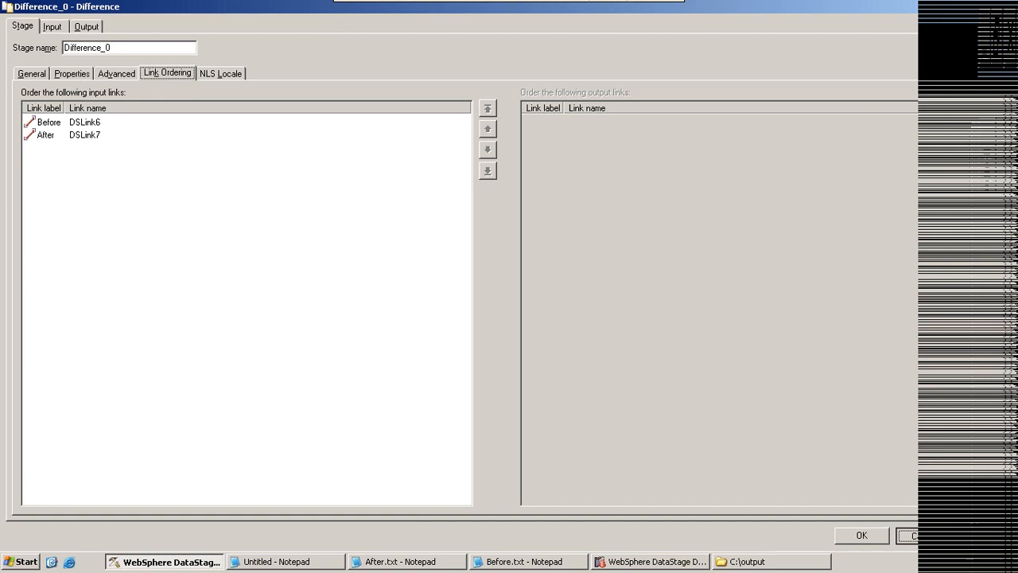
{"action": "left_click", "coordinate": [923, 535]}
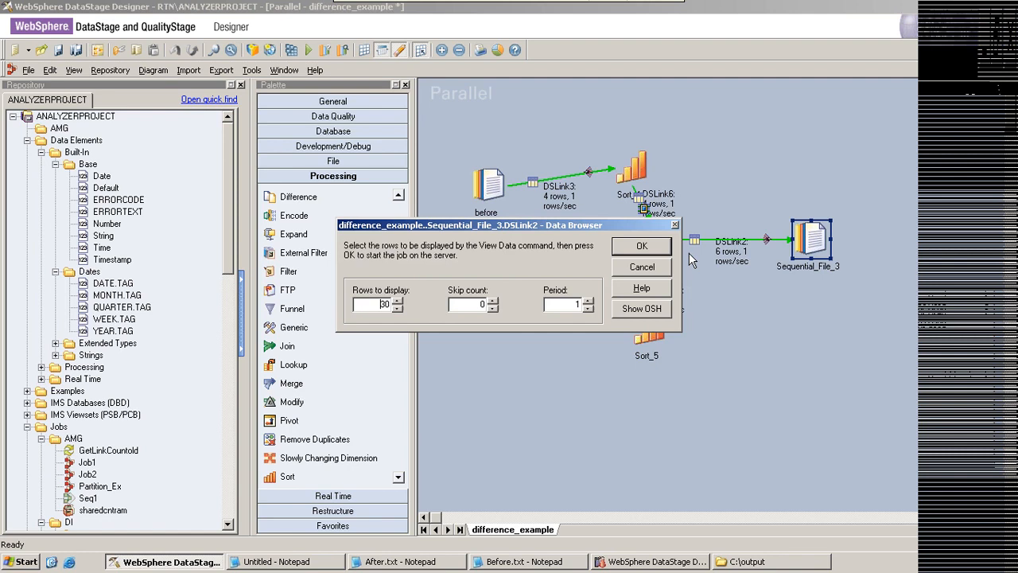
{"action": "left_click", "coordinate": [642, 246]}
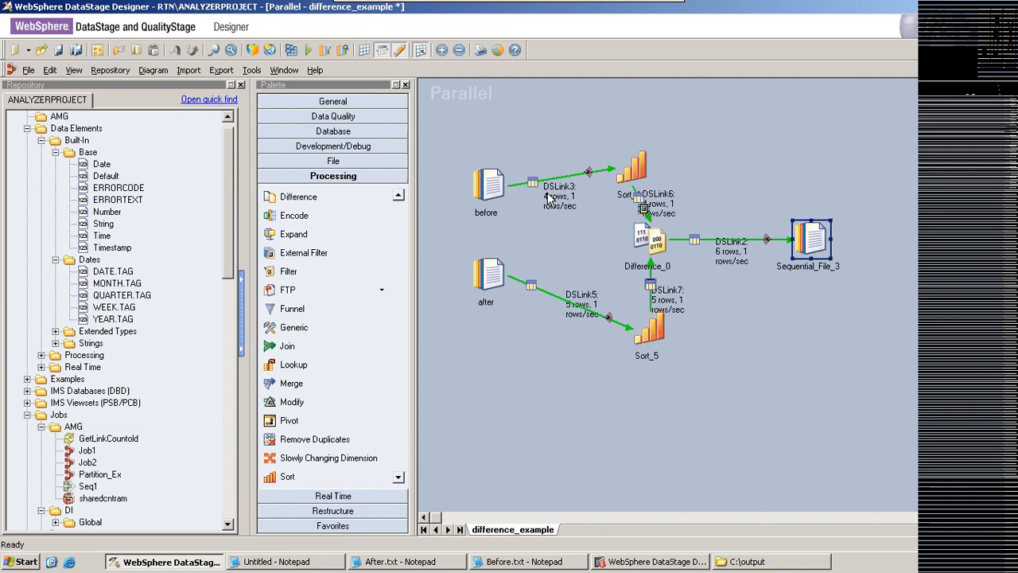
Step: Check the before stage's source file and compare the output's diff values with the After.txt and Before.txt records
{"action": "left_click", "coordinate": [649, 239]}
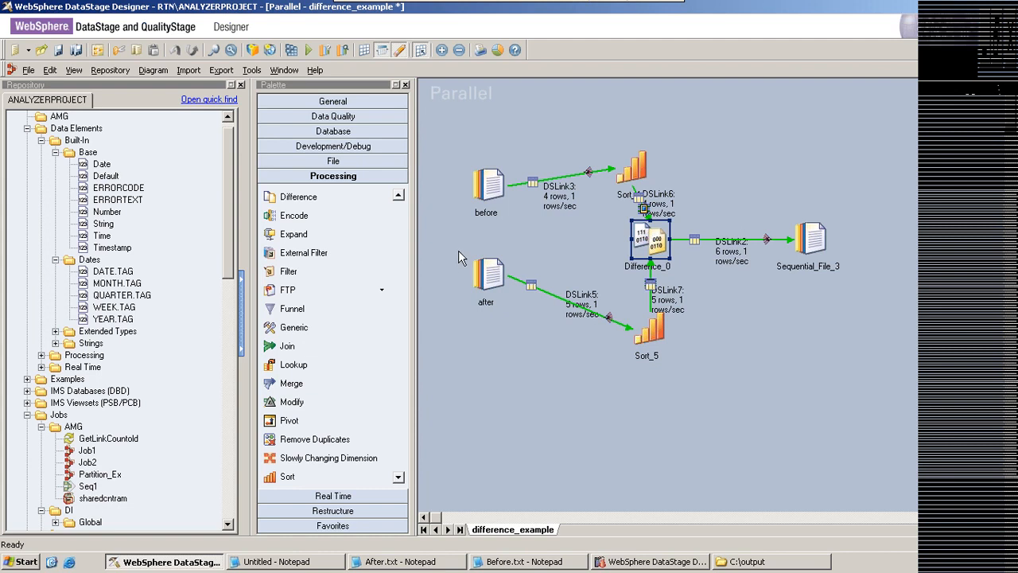
{"action": "double_click", "coordinate": [499, 185]}
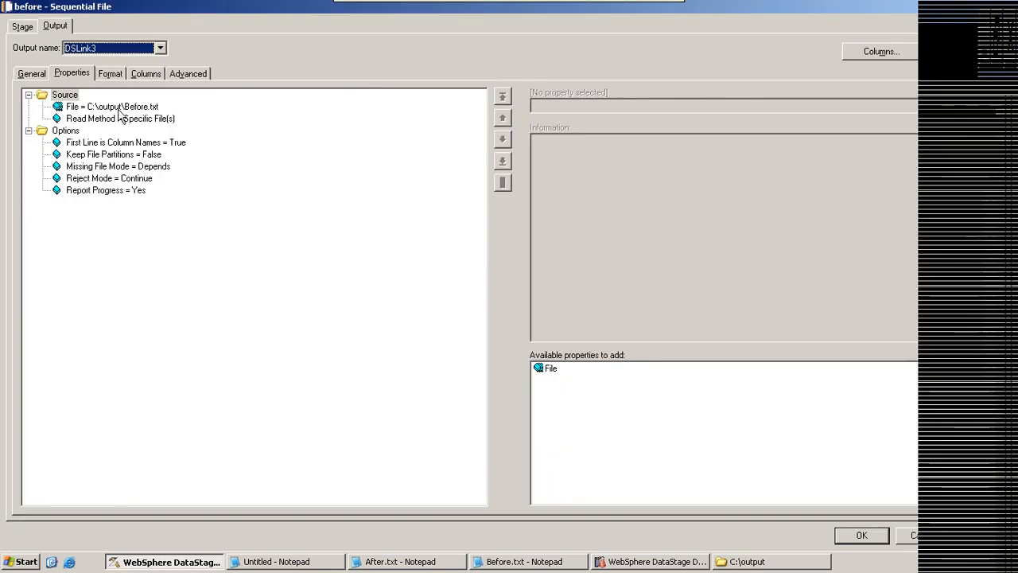
{"action": "left_click", "coordinate": [103, 109]}
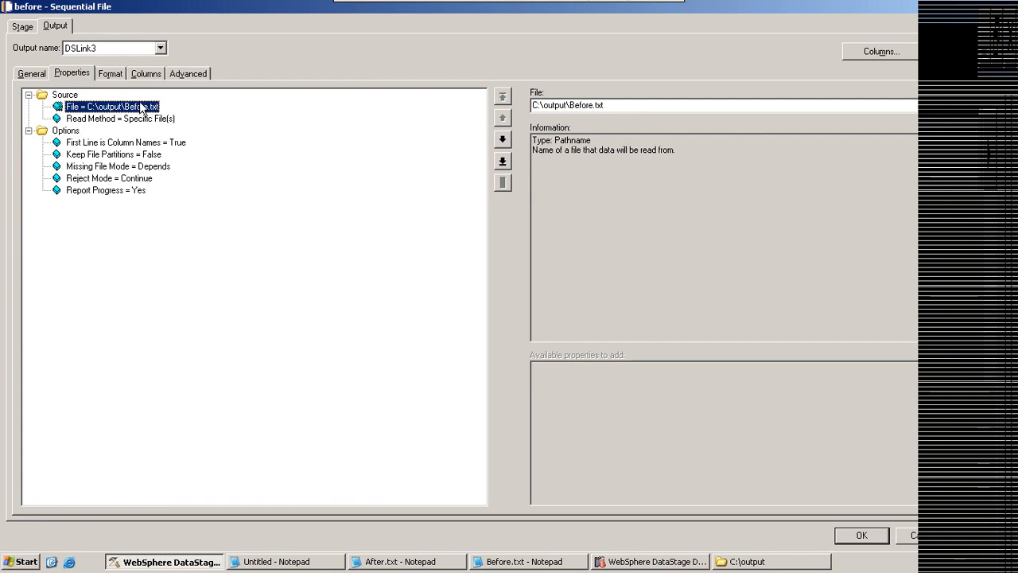
{"action": "left_click", "coordinate": [862, 534]}
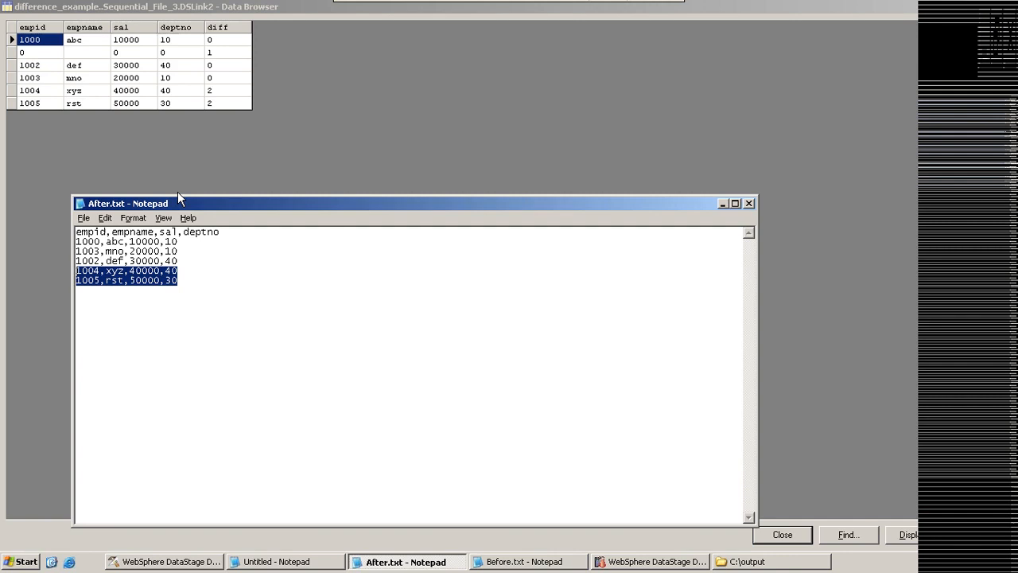
{"action": "left_click", "coordinate": [531, 562]}
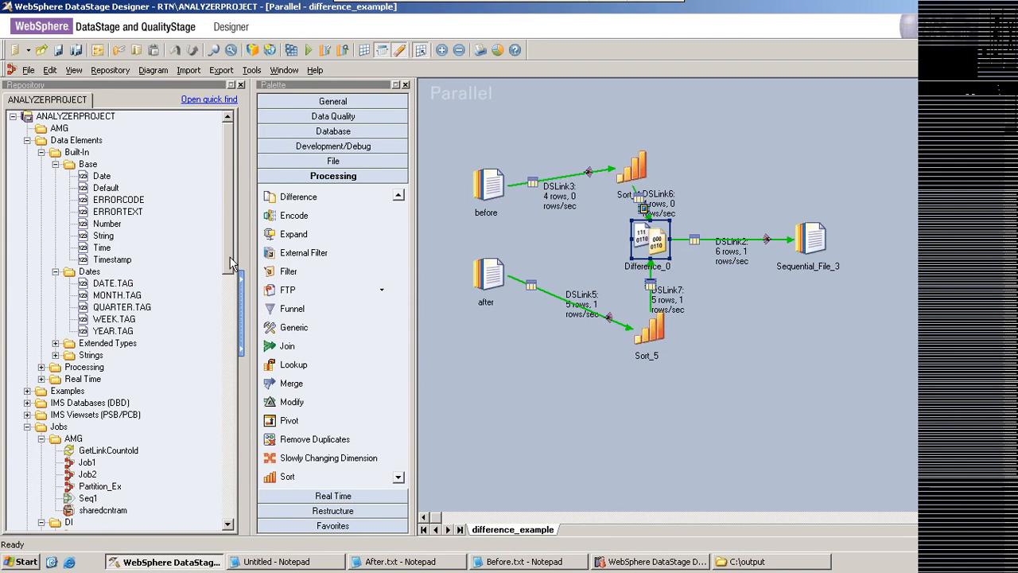
{"action": "scroll", "coordinate": [231, 264], "scroll_direction": "down", "scroll_amount": 1}
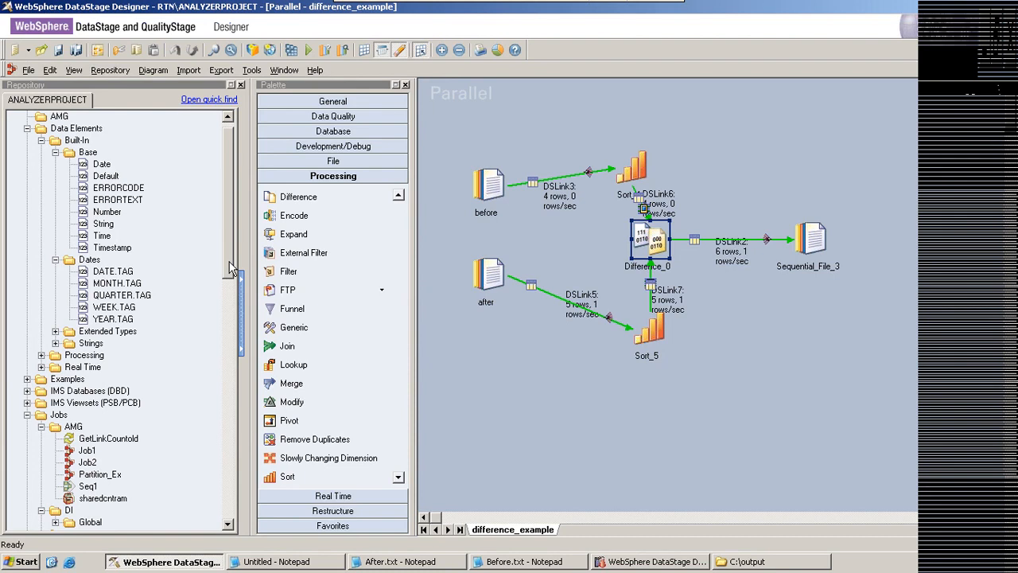
{"action": "left_click_drag", "start_coordinate": [228, 260], "coordinate": [228, 240]}
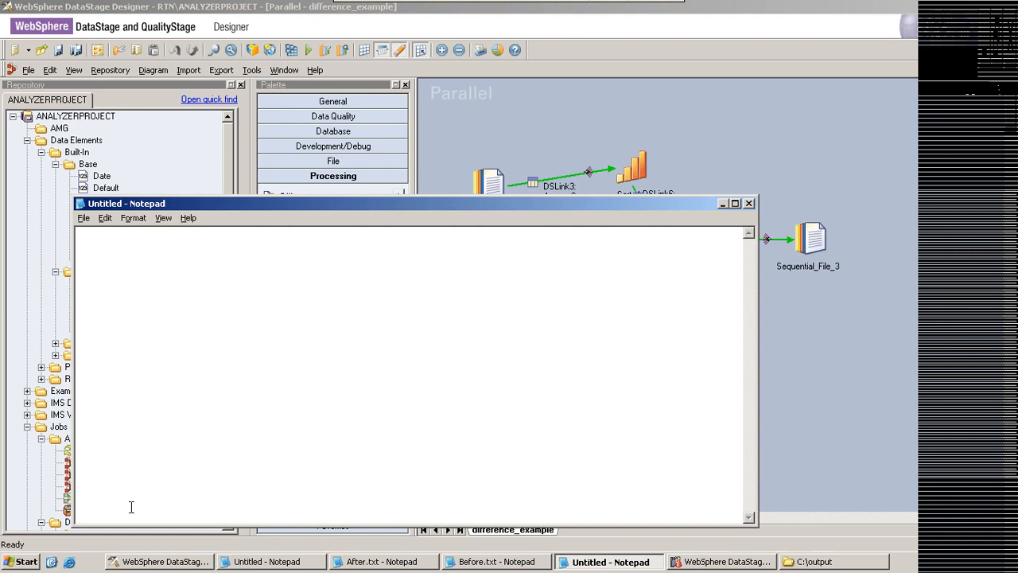
Step: Paste the contact's e-mail address into a new blank Notepad document
{"action": "key", "text": "ctrl+v"}
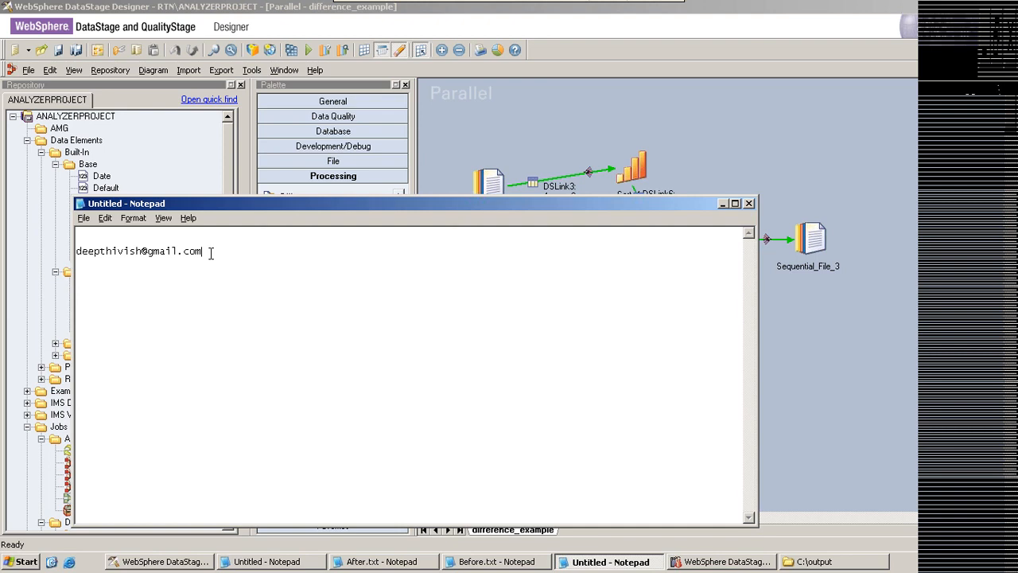